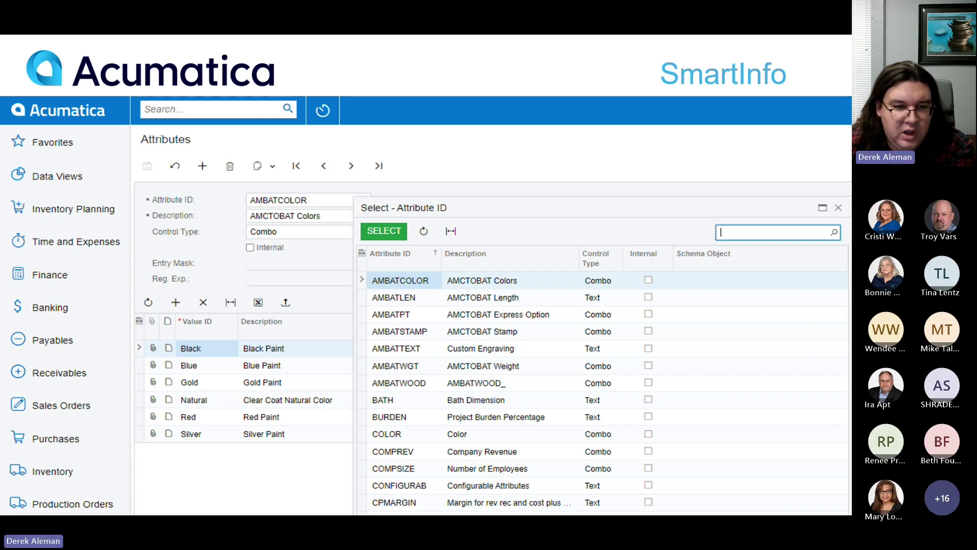
key("Right")
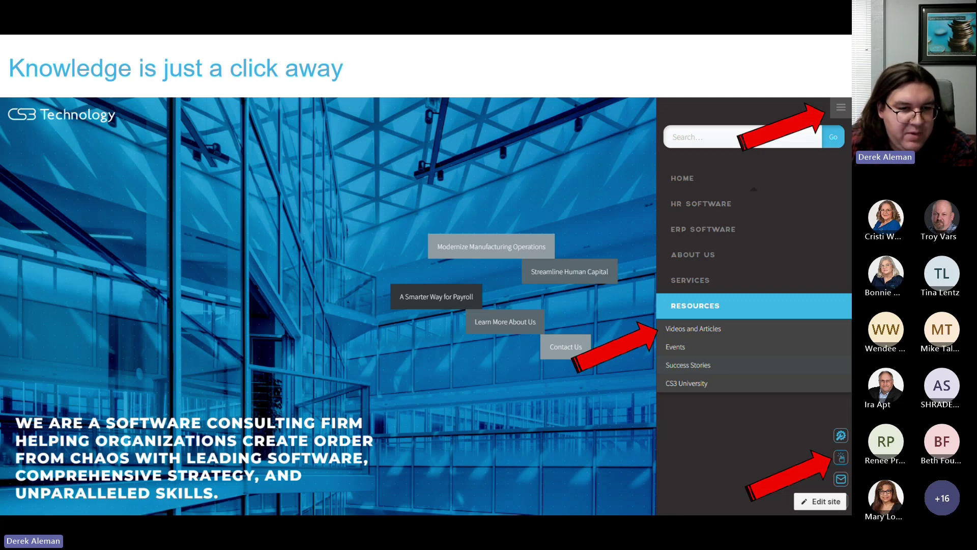
key("Right")
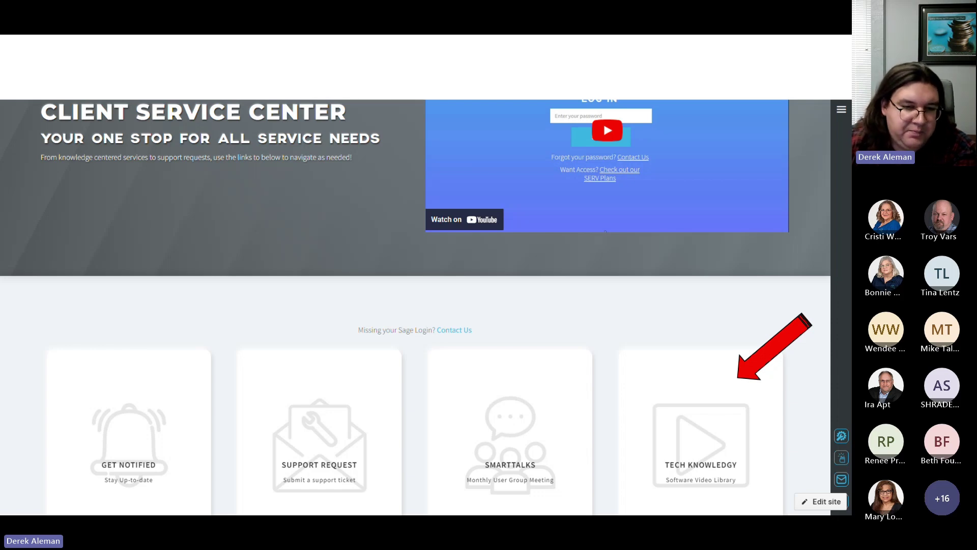
key("Right")
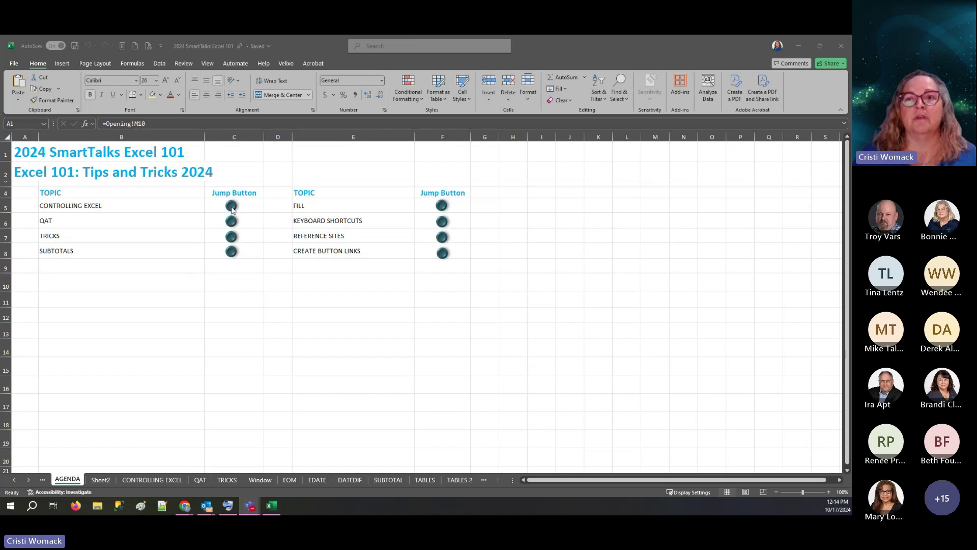
Show the On-Screen Keyboard, jump from the agenda to the Controlling Excel topic, and select cell F9
left_click(228, 506)
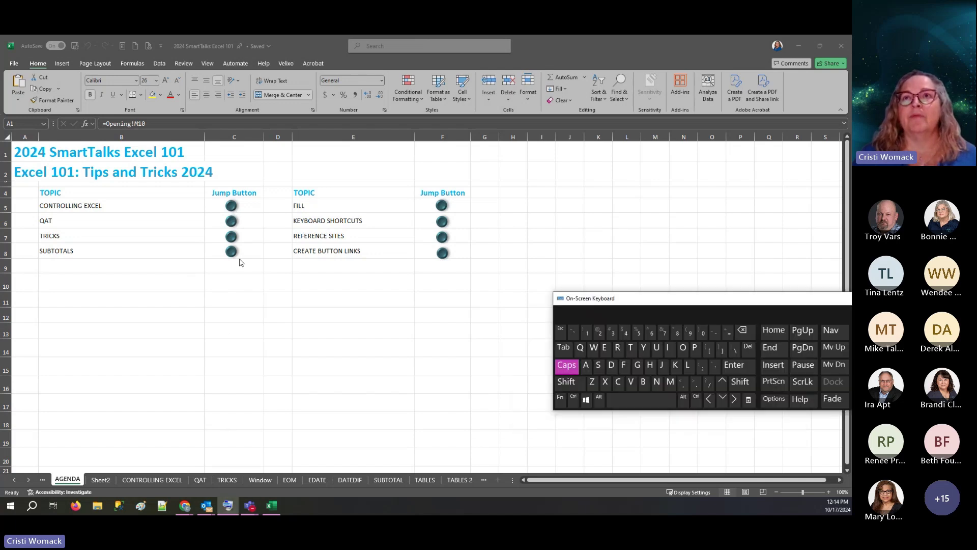
left_click(231, 206)
left_click(206, 230)
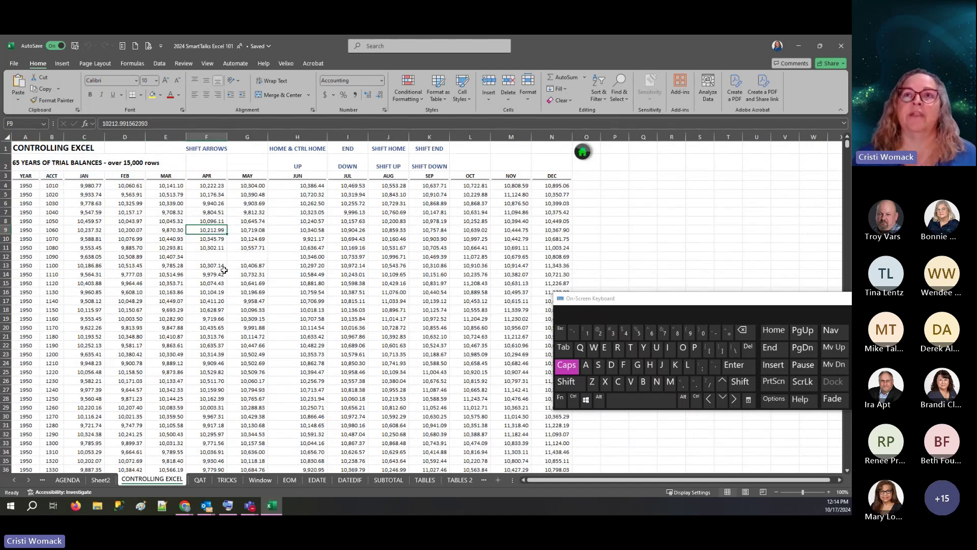
Select the April to June values in row 14 (F14:H14), and release the range by selecting G8
left_click_drag(219, 275, 305, 278)
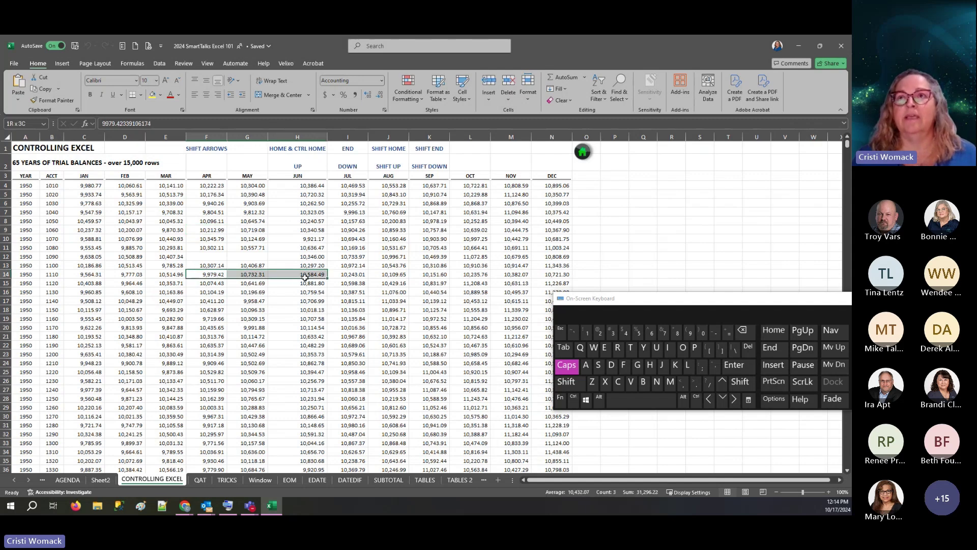
left_click(285, 257)
left_click(252, 222)
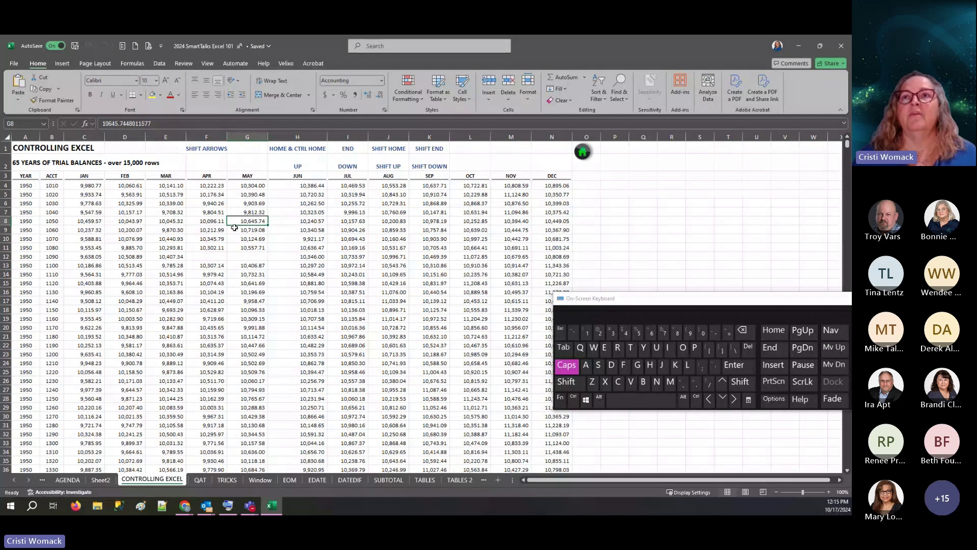
Select the June values from H11 down to H18, extending the range one cell at a time
left_click(307, 245)
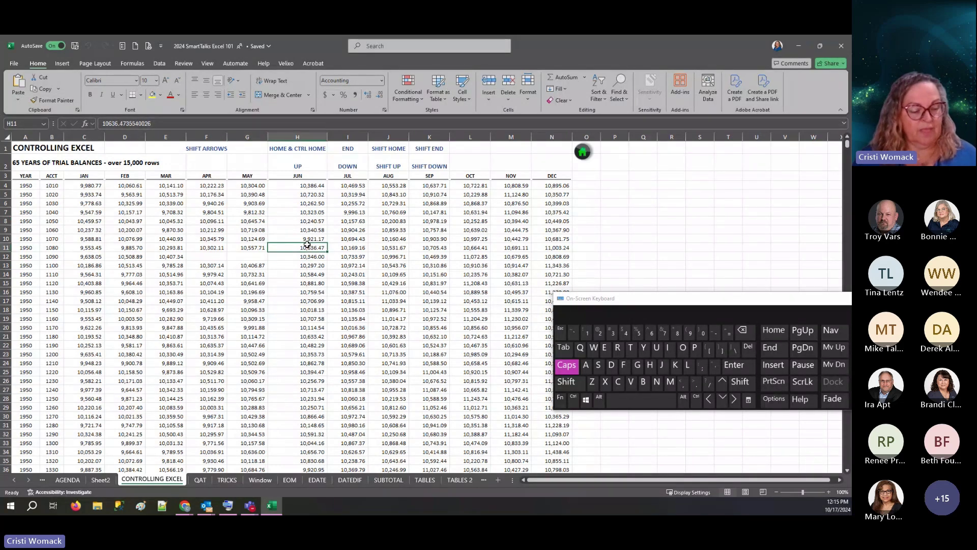
key("shift")
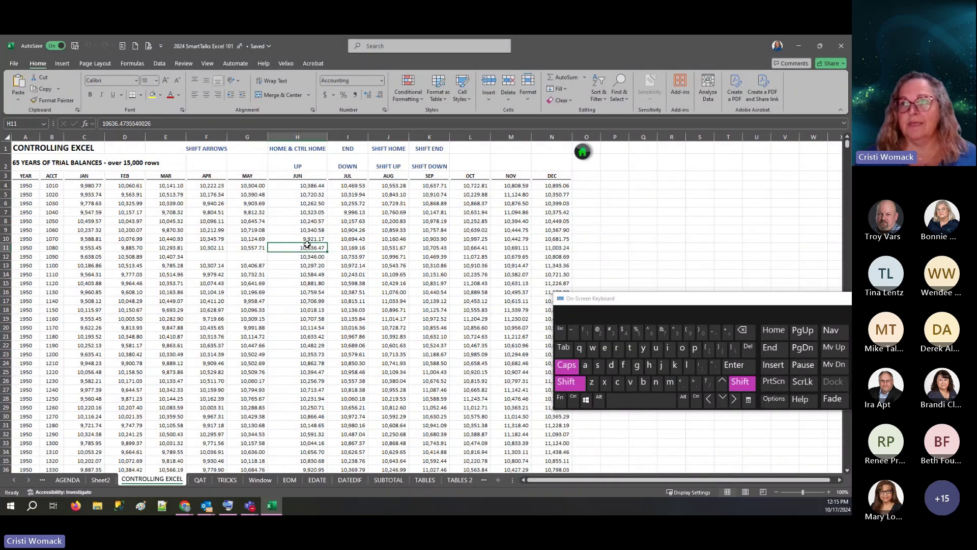
key("shift+Down")
key("shift+Down")
key("shift+Down")
key("shift+Down")
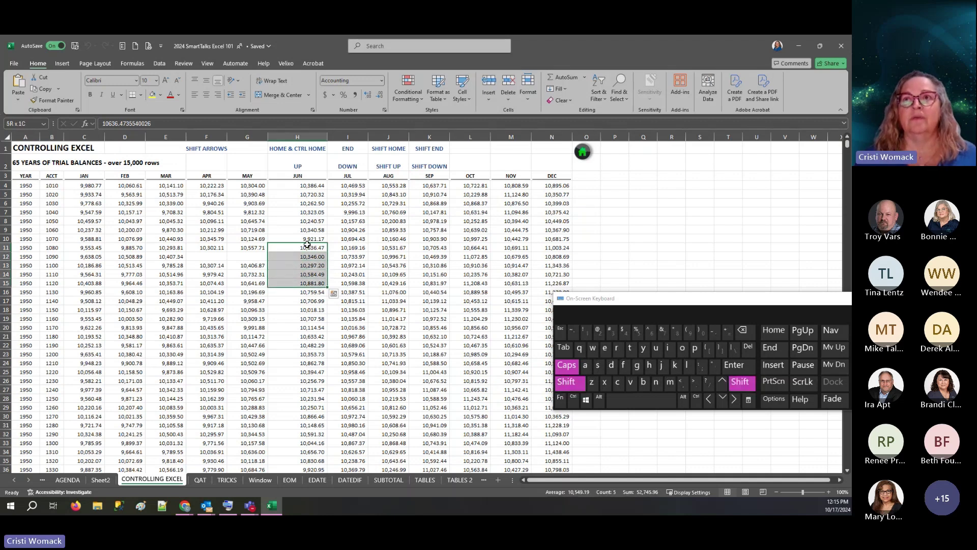
key("shift+Down")
key("shift+Down")
key("shift+Down")
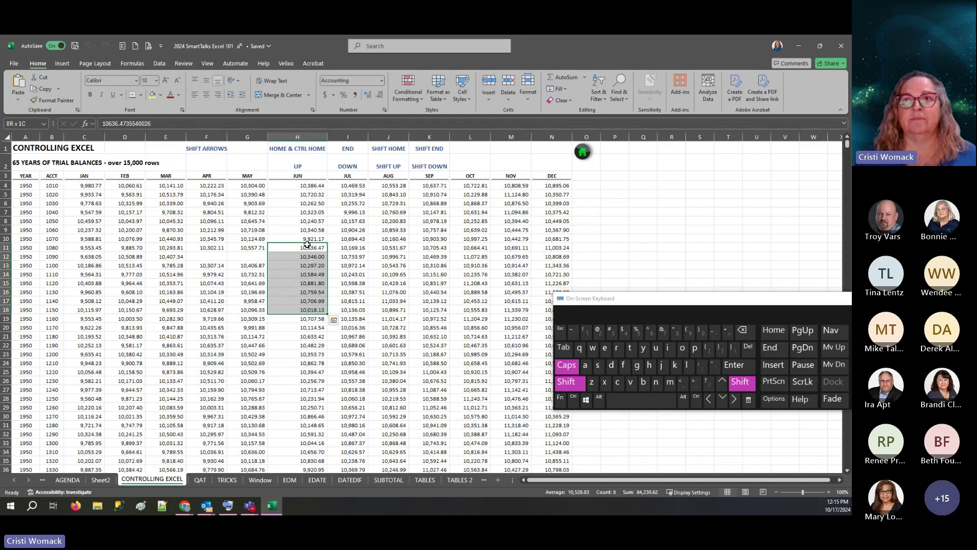
Widen the selection across to the August column and shrink it up to row 13, giving H11:J13
key("shift+Right")
key("shift+Right")
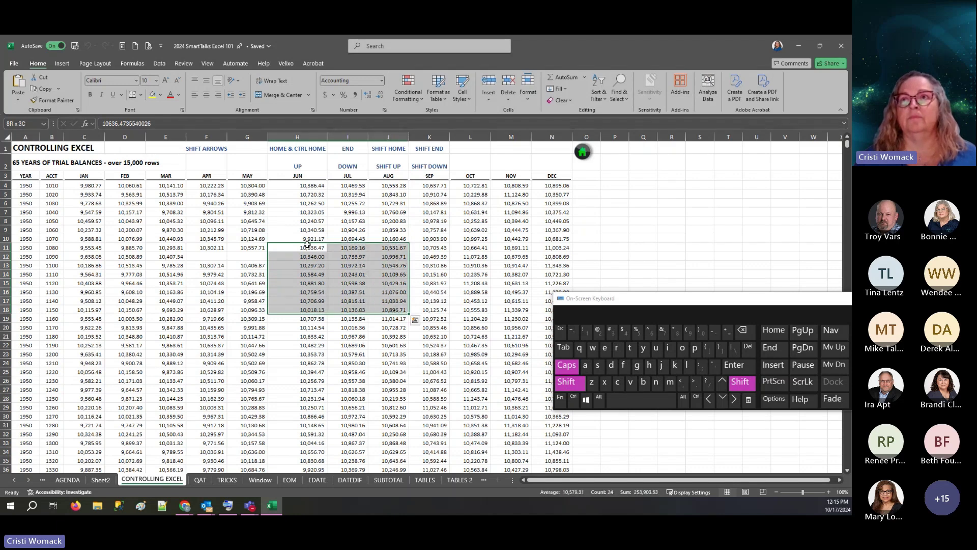
key("shift+Up")
key("shift+Up")
key("shift+Up")
key("shift+Up")
key("shift+Up")
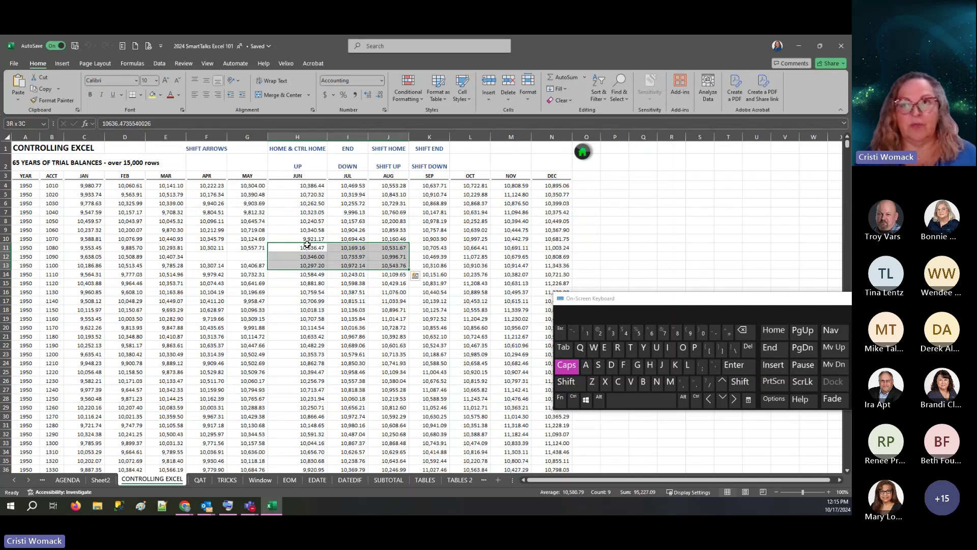
Select the June column from H11 to the last data row 15645 in one jump, and reverse the selection upward
left_click(307, 245)
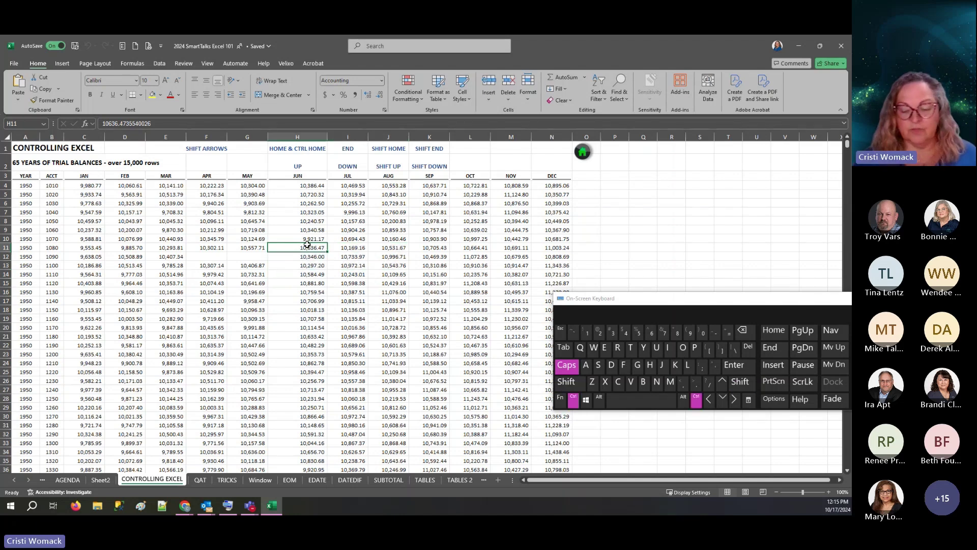
key("ctrl+shift+Down")
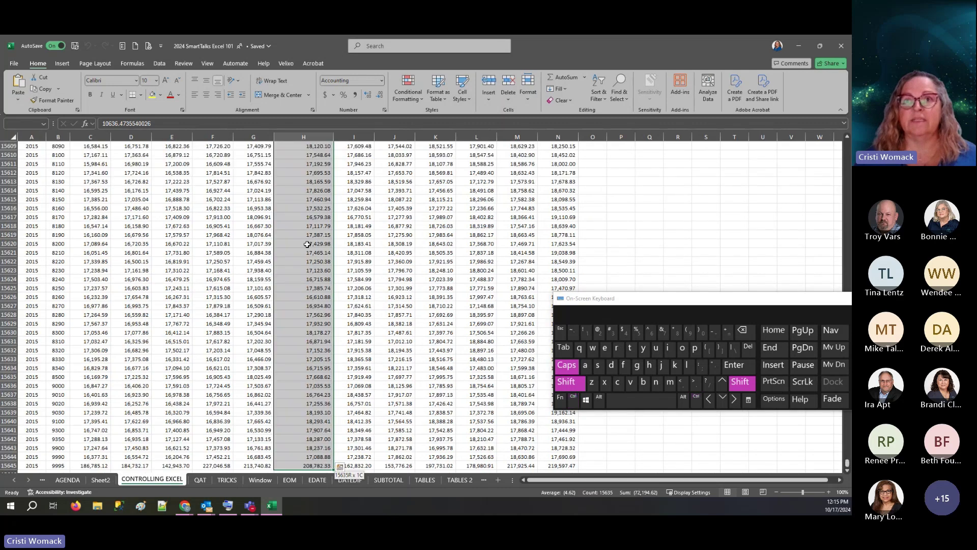
scroll(300, 367, "down", 1)
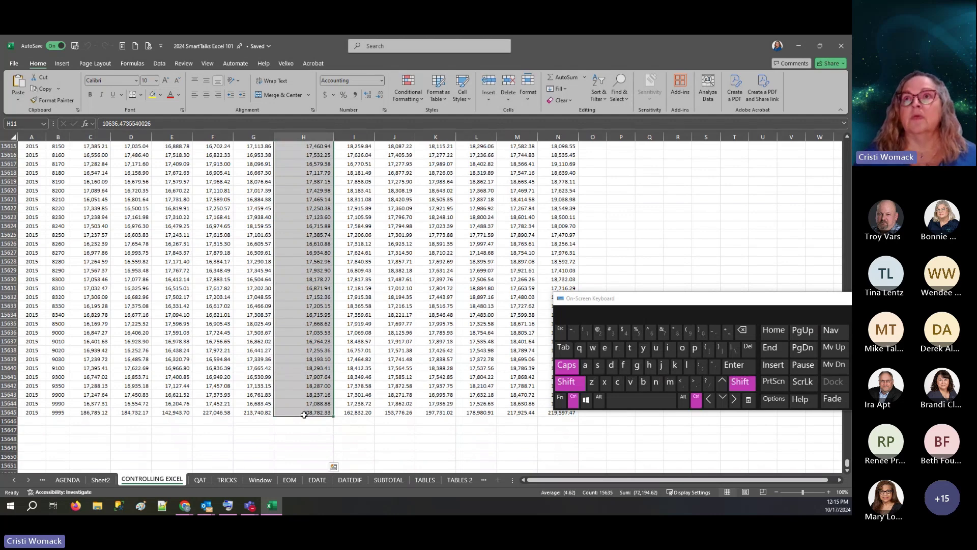
key("ctrl+shift+Up")
Select the May values from G5 down to the blank-cell gap (G5:G11), and return to cell A1
left_click(247, 195)
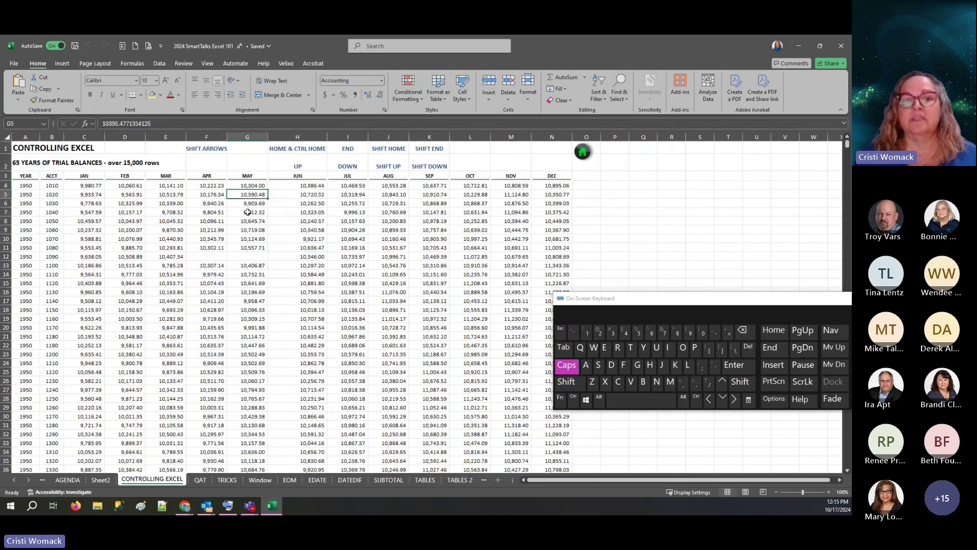
key("ctrl+shift")
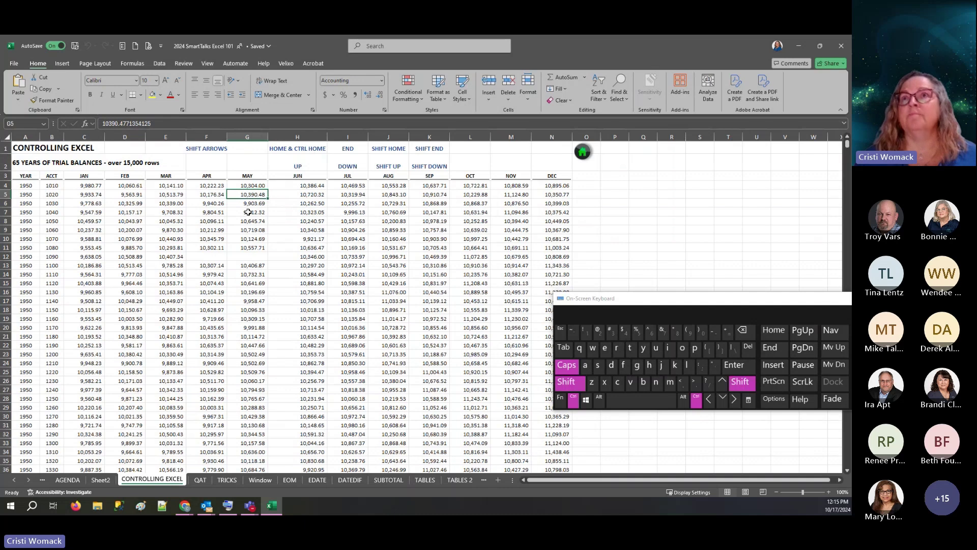
key("ctrl+shift+Down")
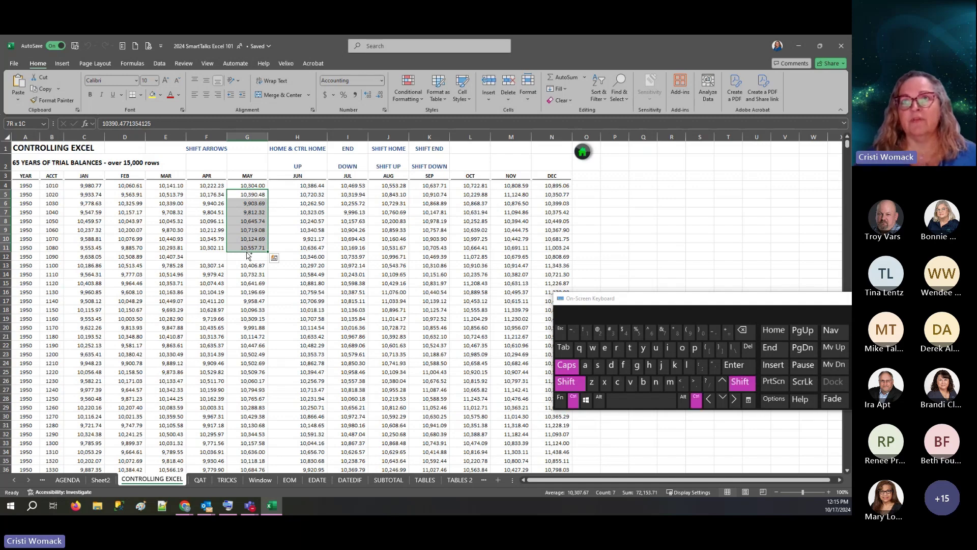
key("ctrl+shift+Down")
key("ctrl+shift+Up")
scroll(246, 252, "down", 3)
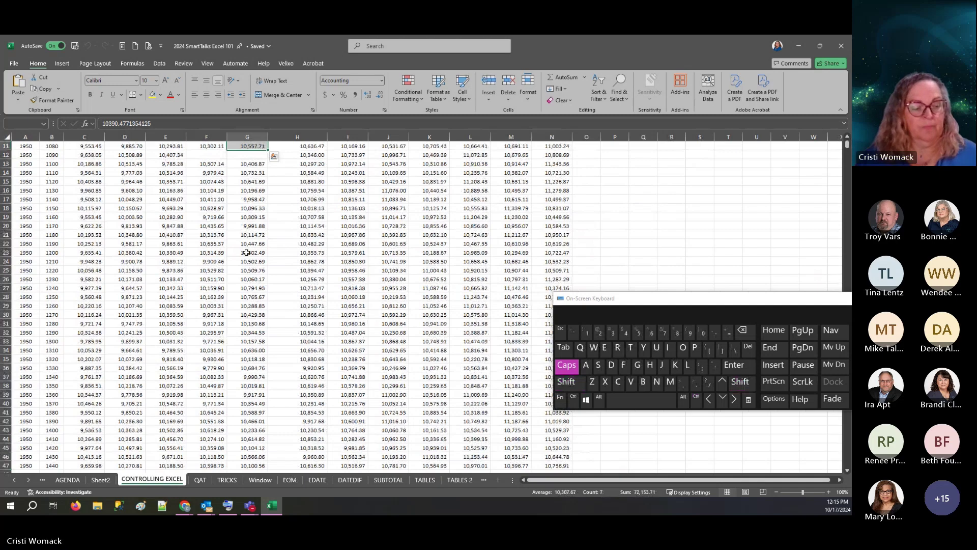
key("ctrl+Home")
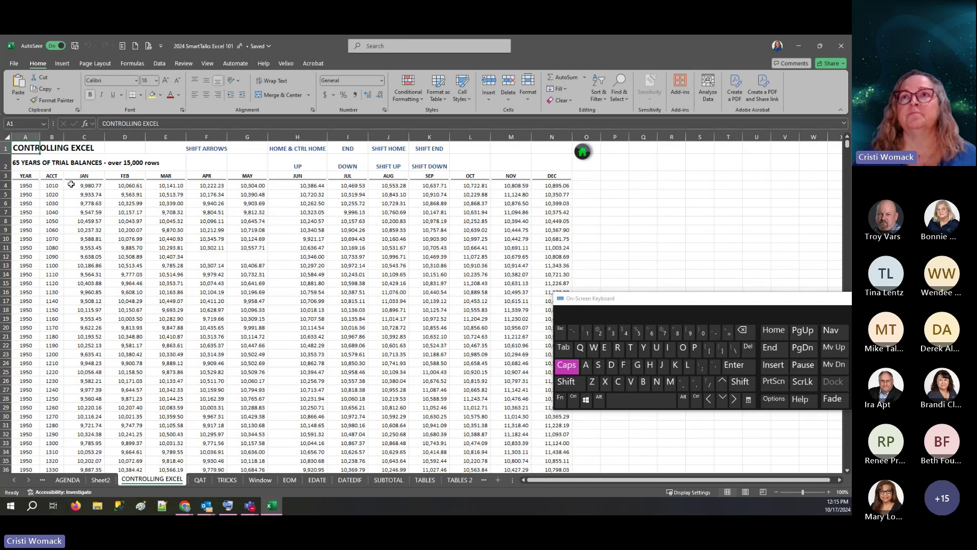
Using End mode, select the March column from E11 to the last data row, shorten it by one row, and return to A1
left_click(176, 247)
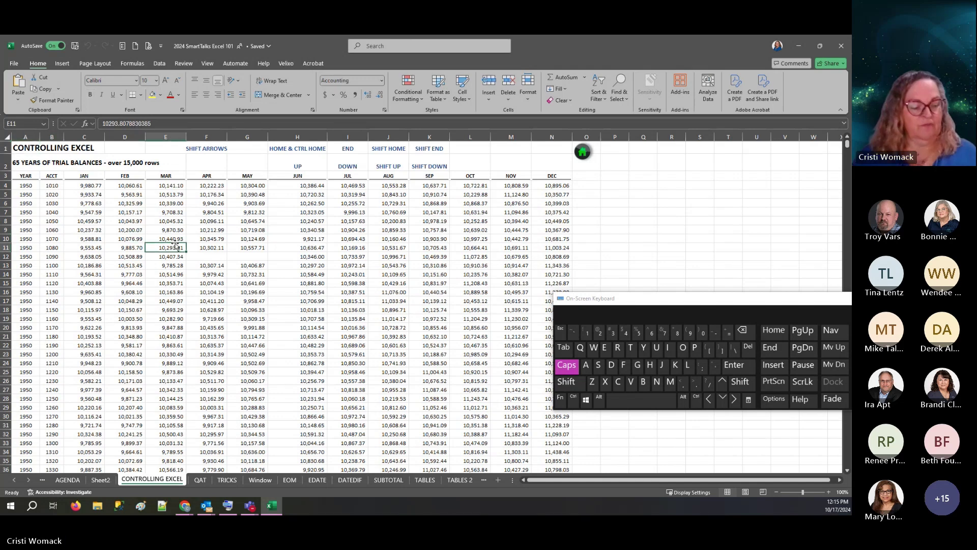
key("shift")
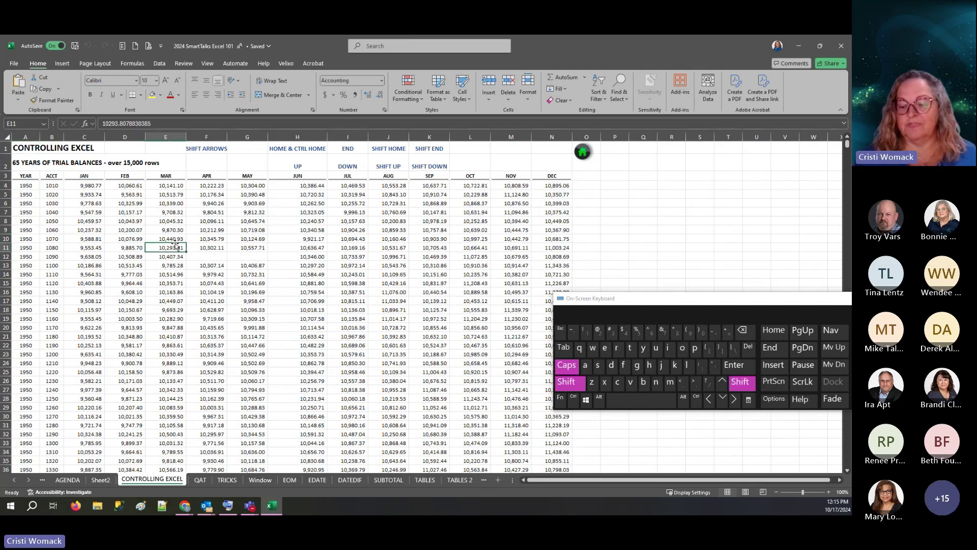
key("End")
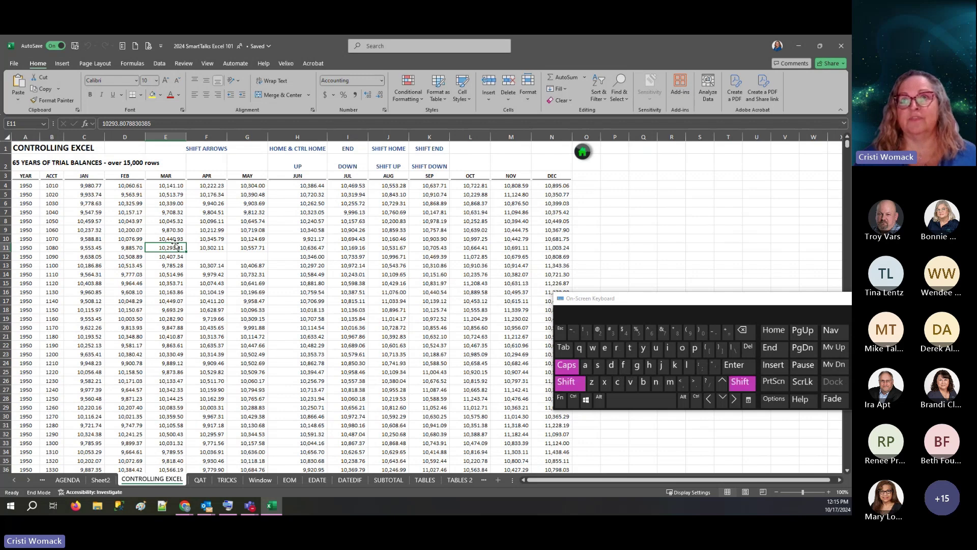
key("shift+Down")
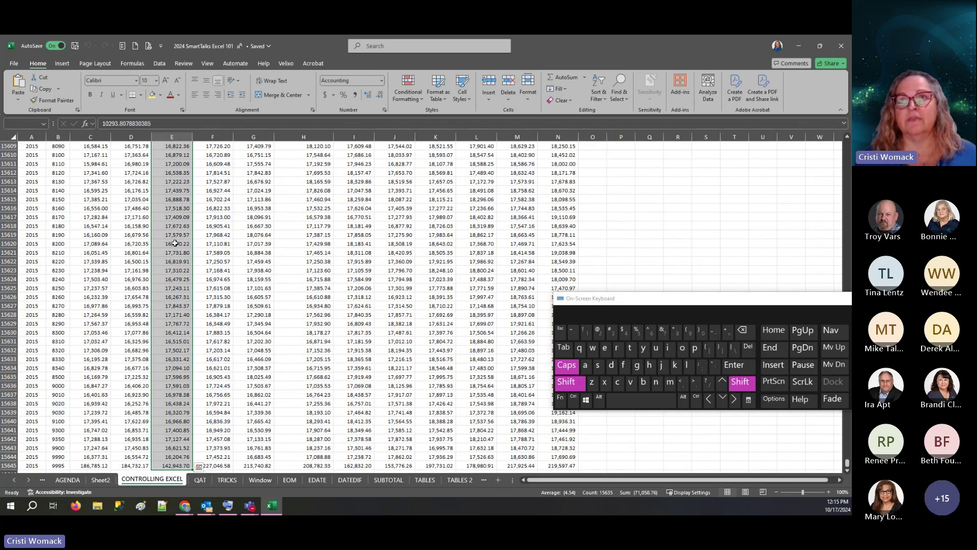
key("shift+Up")
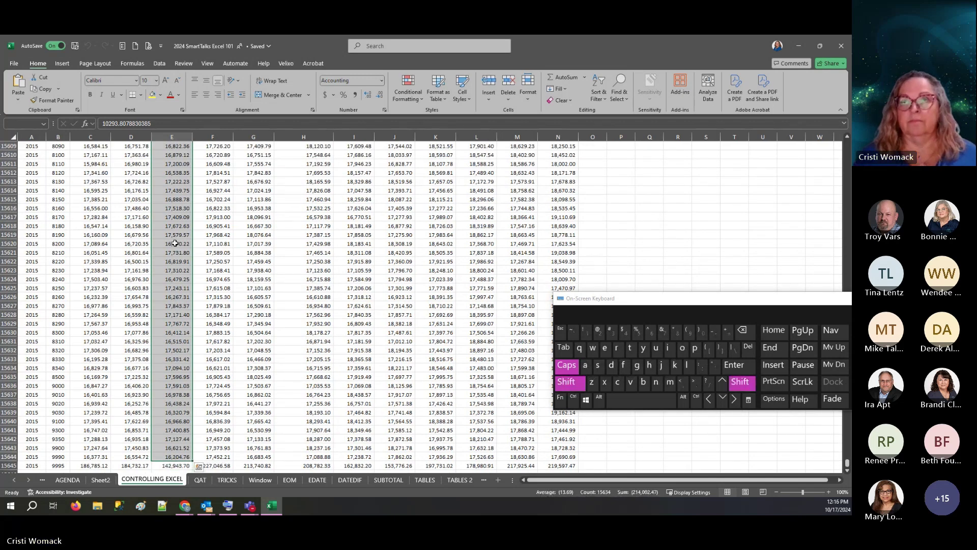
key("ctrl+Home")
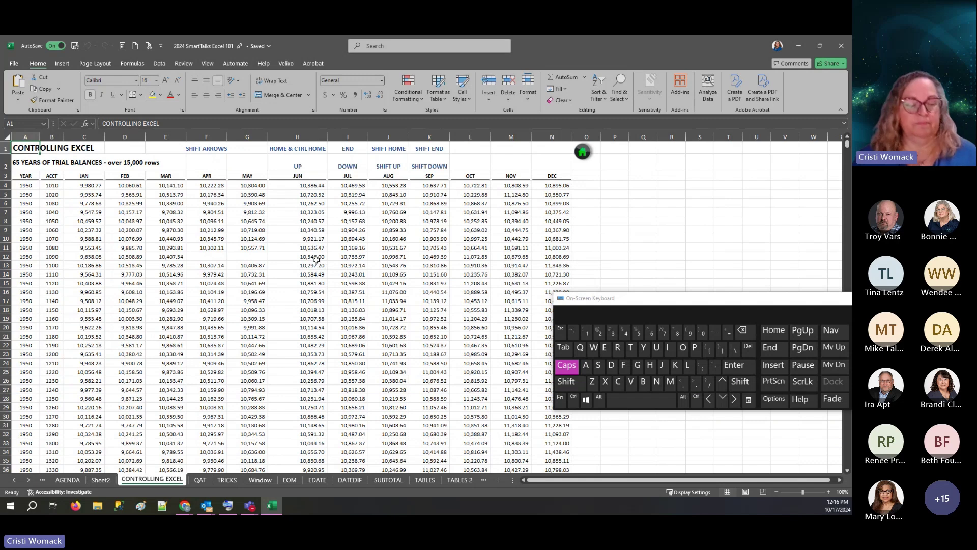
Extend the July selection from I16 up to I1, and switch it to run from I16 down to I72
left_click(353, 293)
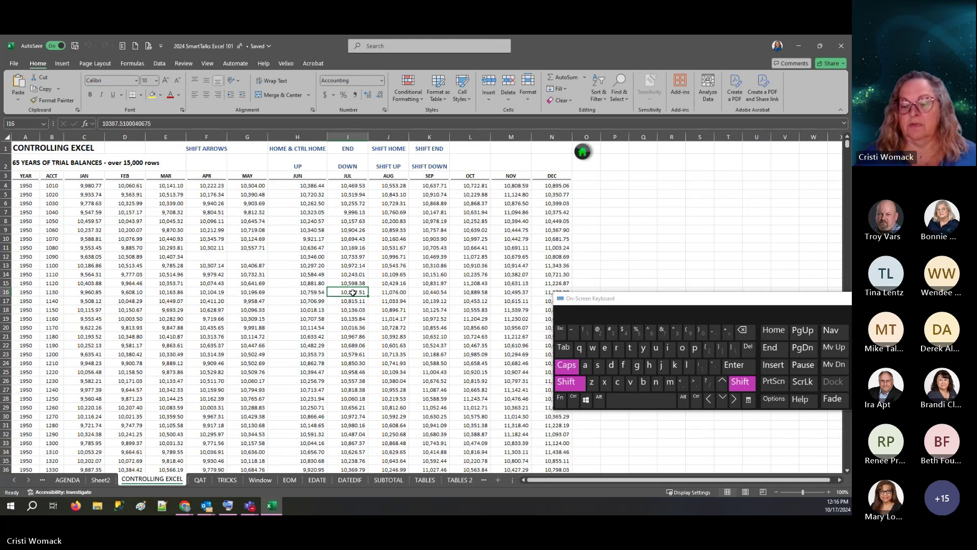
key("ctrl+shift+Up")
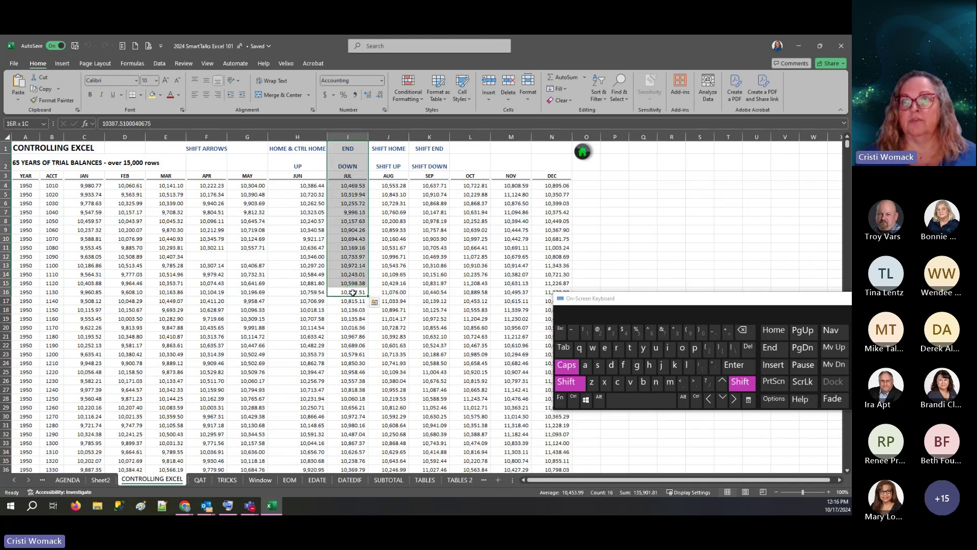
key("shift+Page_Down")
key("shift+Page_Down")
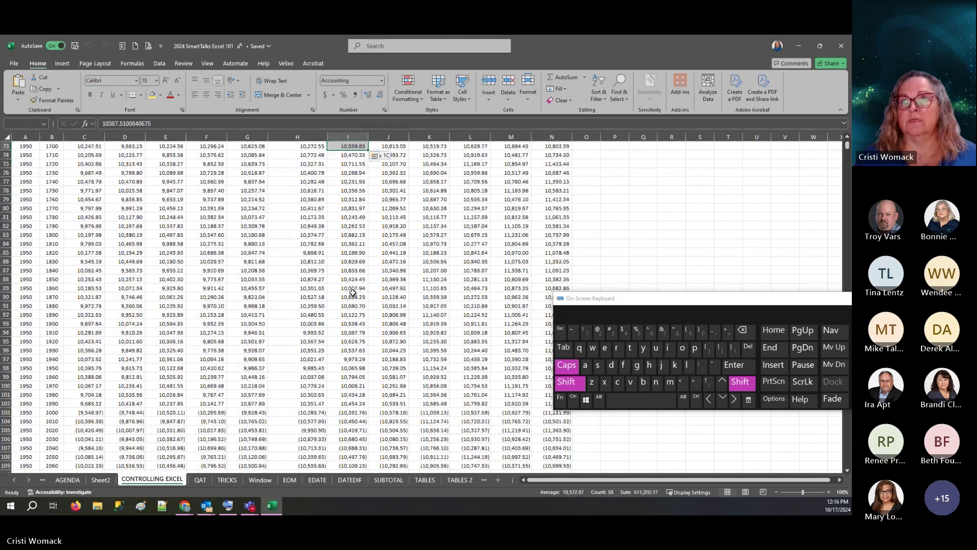
key("shift+Up")
scroll(353, 293, "up", 19)
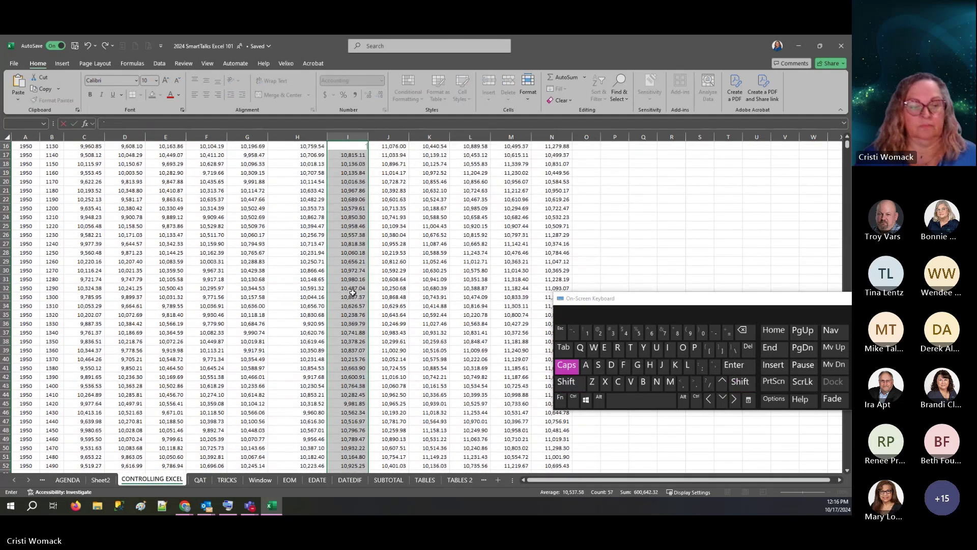
Select row 25 from G25 back to column A (A25:G25), and reduce the selection to G25 alone
left_click(260, 224)
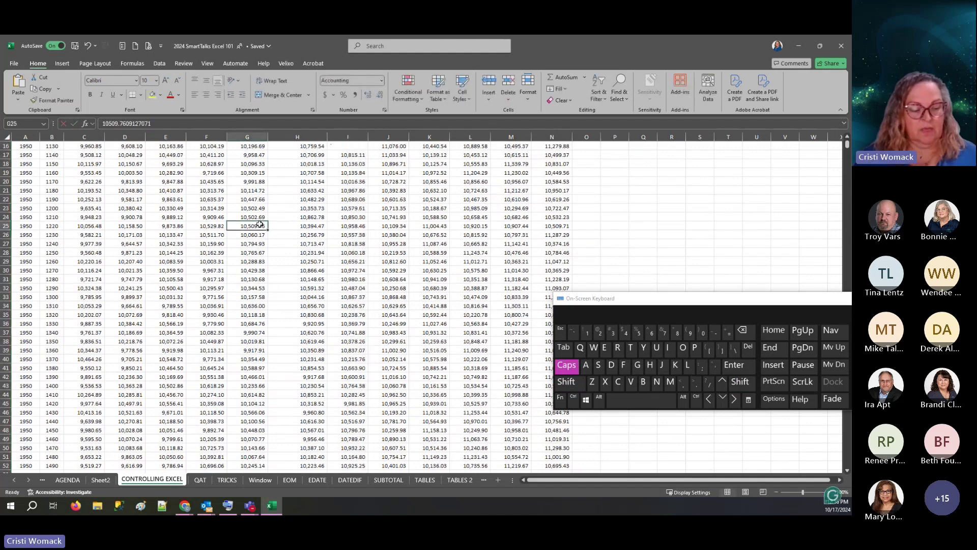
key("shift")
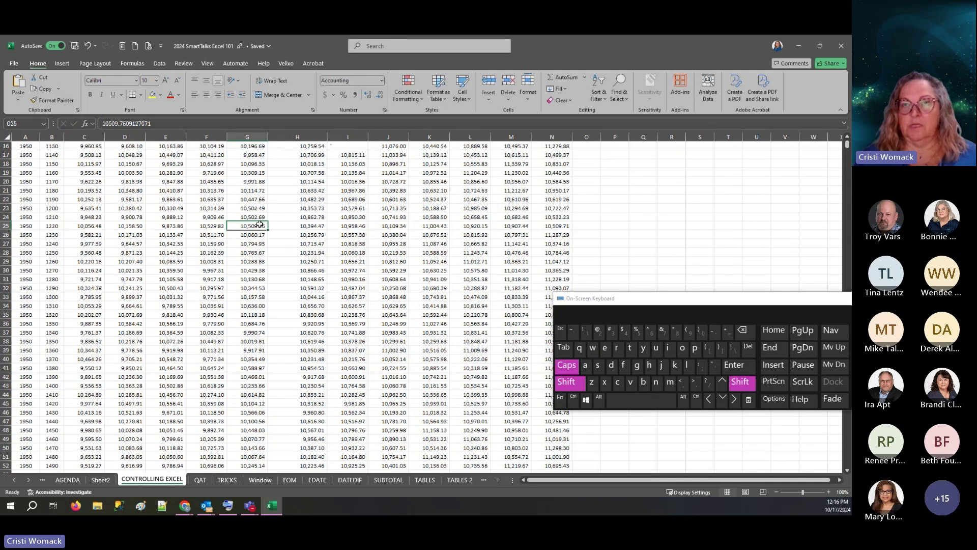
key("shift+Home")
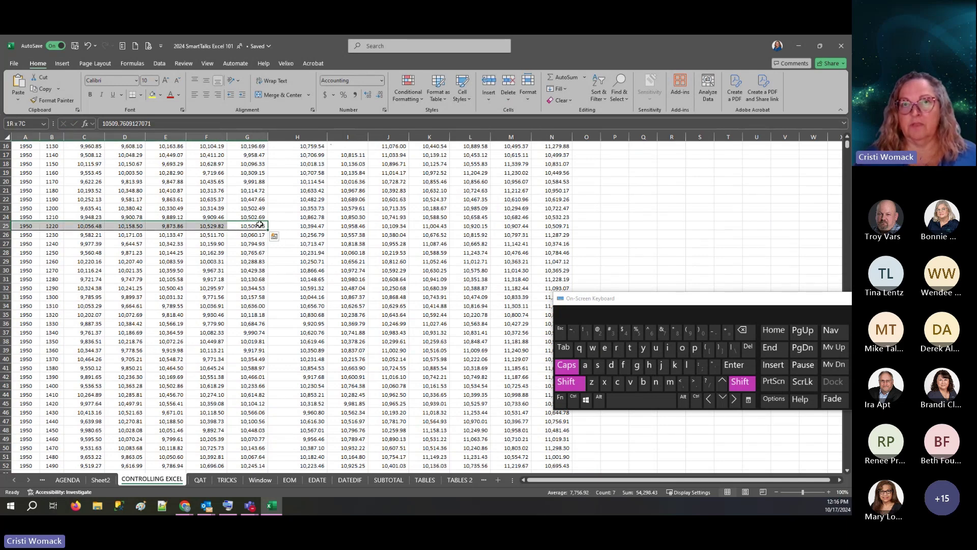
left_click(259, 224)
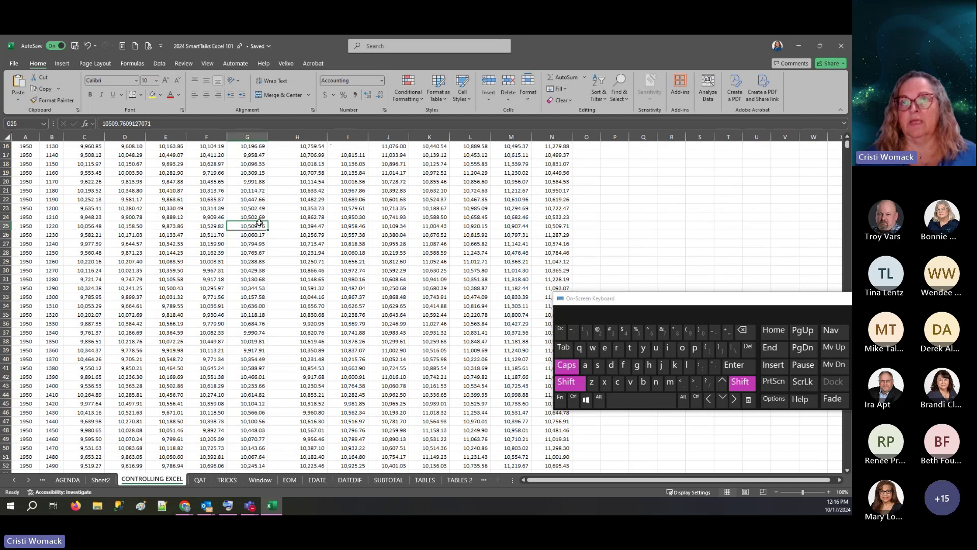
Extend the row 25 selection from G25 across to the last data column N (G25:N25)
key("shift+Right")
key("shift+Right")
key("shift+Right")
key("shift+Right")
key("shift+Right")
key("shift+Right")
key("shift+Right")
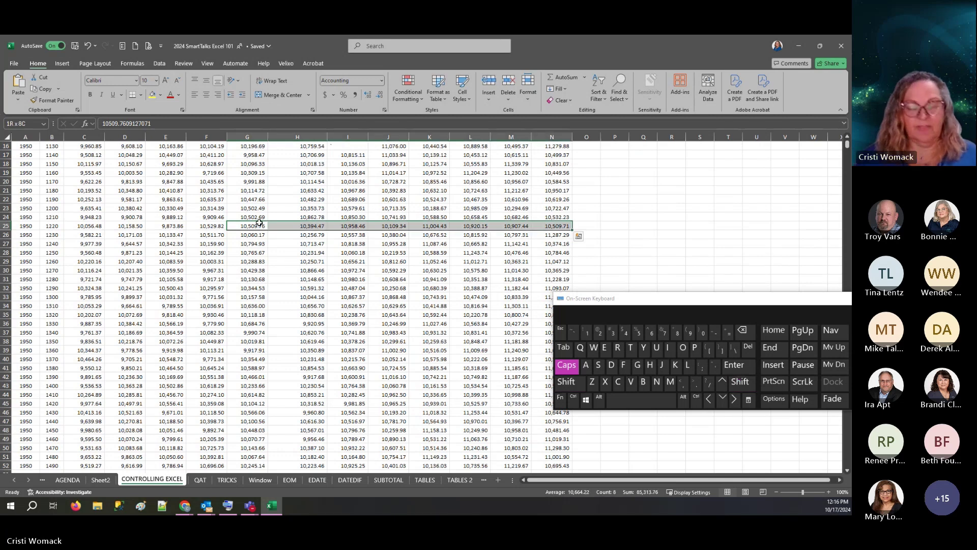
Return to cell A1, go back to the AGENDA sheet, and follow its jump button for the QAT topic
left_click(279, 277)
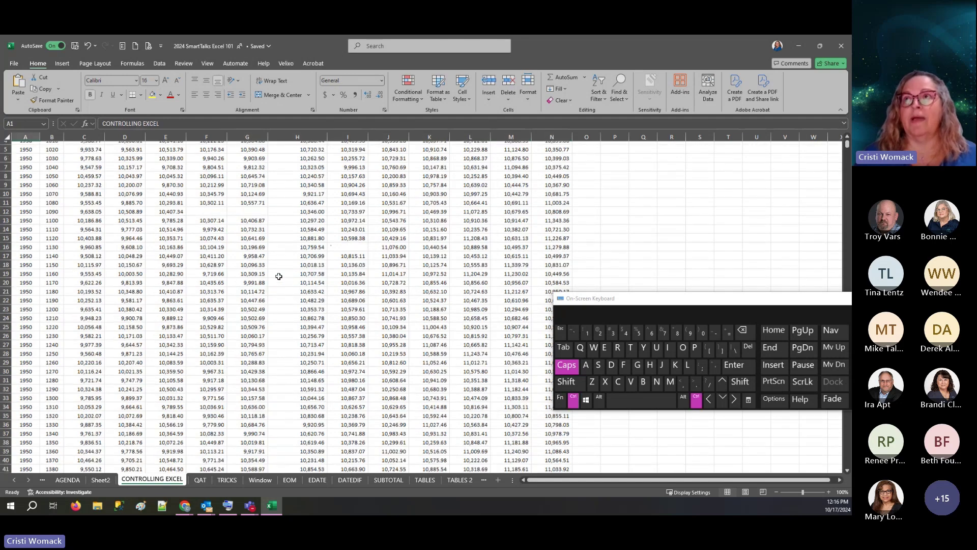
key("ctrl+Home")
key("ctrl+Page_Up")
key("ctrl+Page_Up")
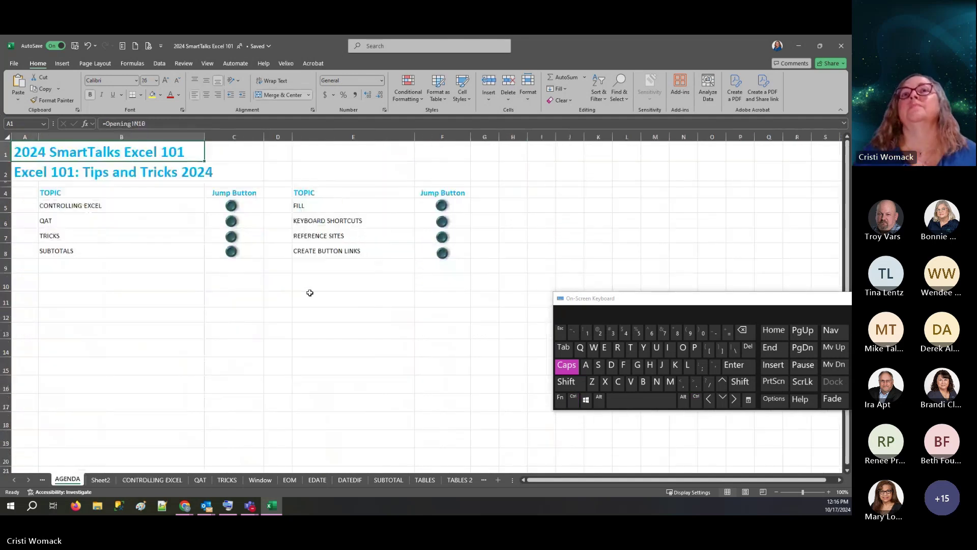
left_click(232, 221)
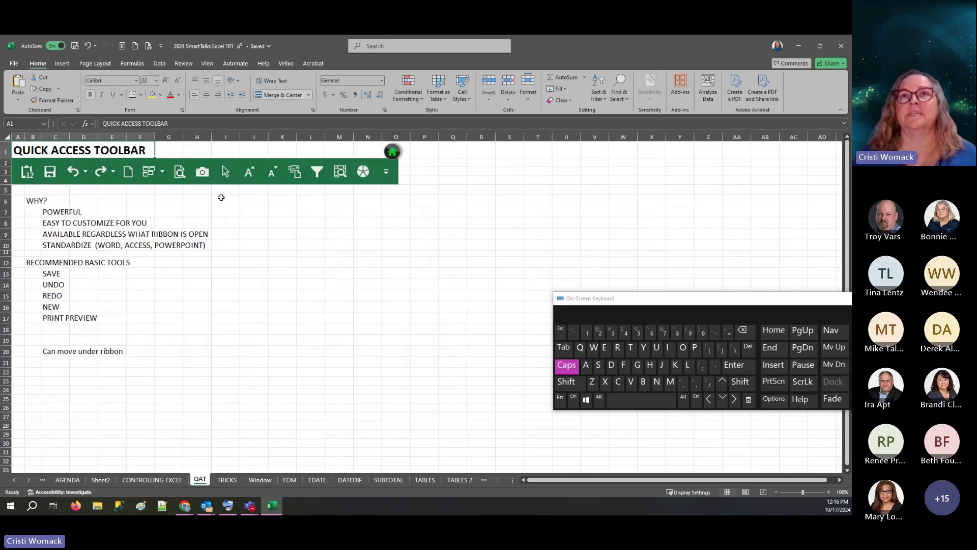
Show the Quick Access Toolbar below the ribbon, and collapse the ribbon and restore it on the Automate commands
left_click(161, 46)
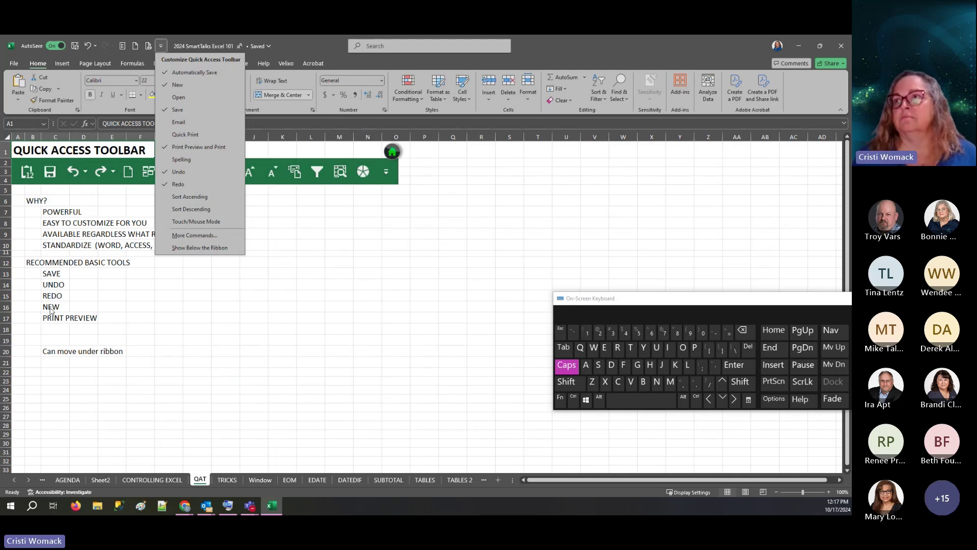
left_click(185, 248)
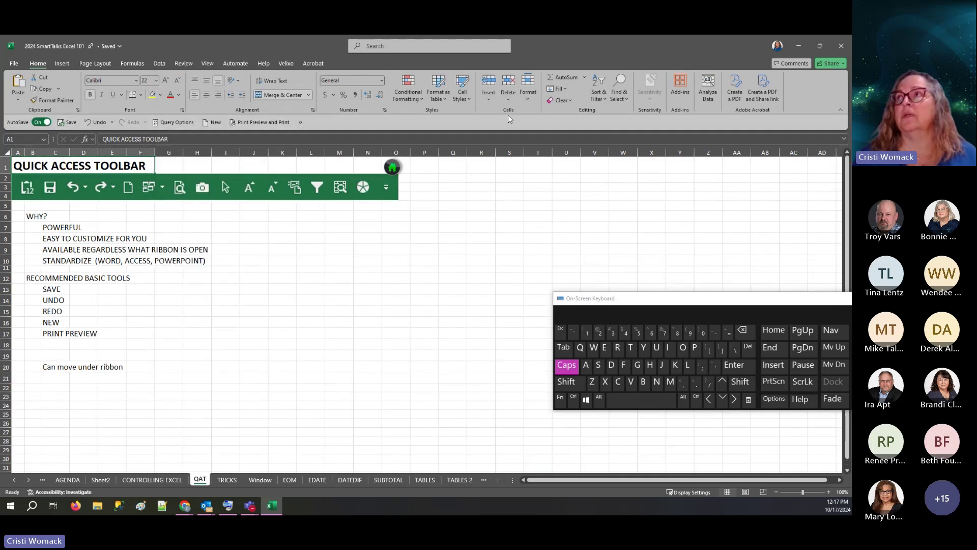
left_click(840, 109)
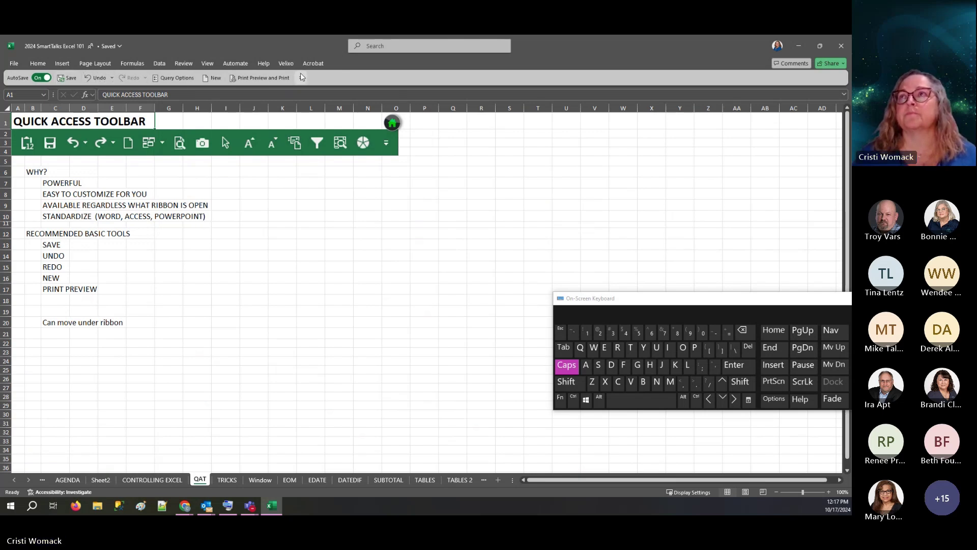
double_click(235, 65)
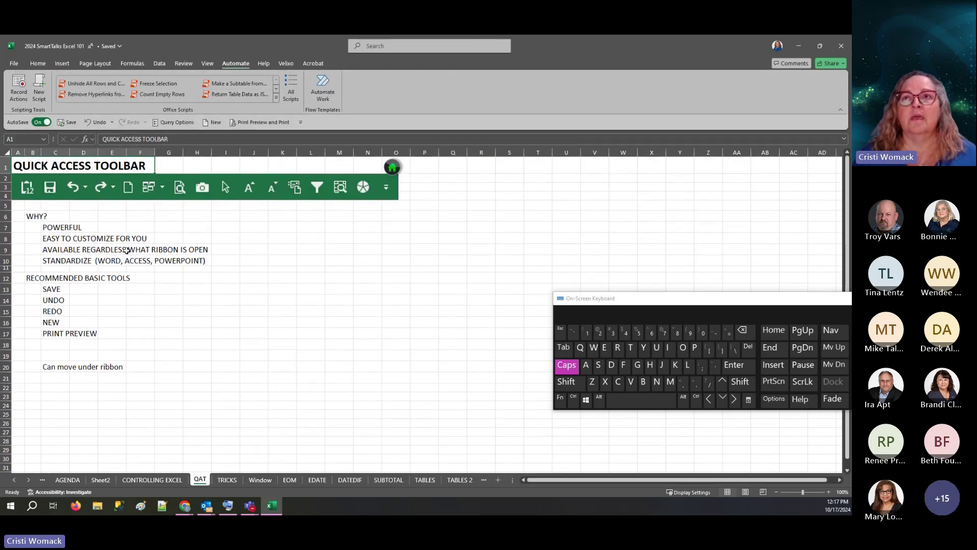
Jump through the AGENDA sheet to the TRICKS sheet, and collapse the ribbon and restore it on the Review commands
left_click(392, 167)
left_click(231, 252)
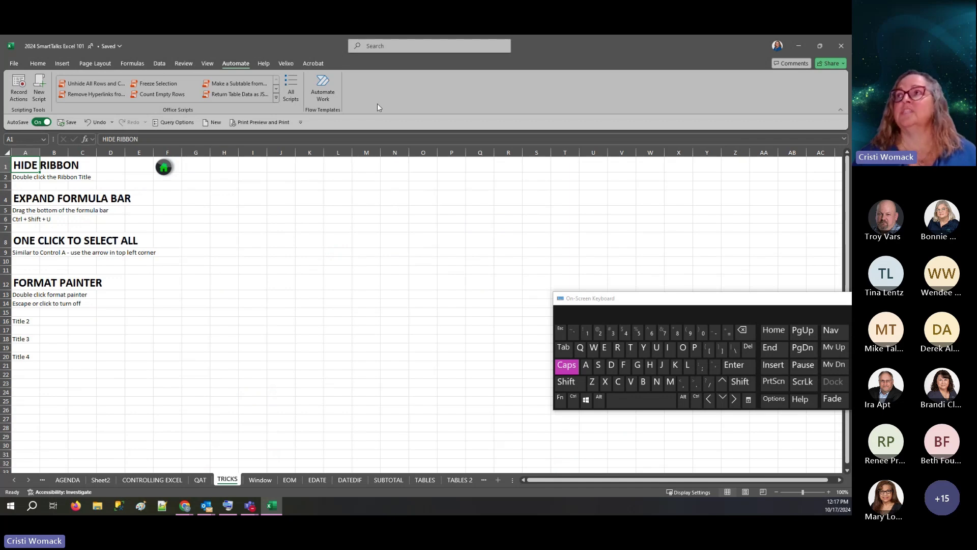
left_click(840, 110)
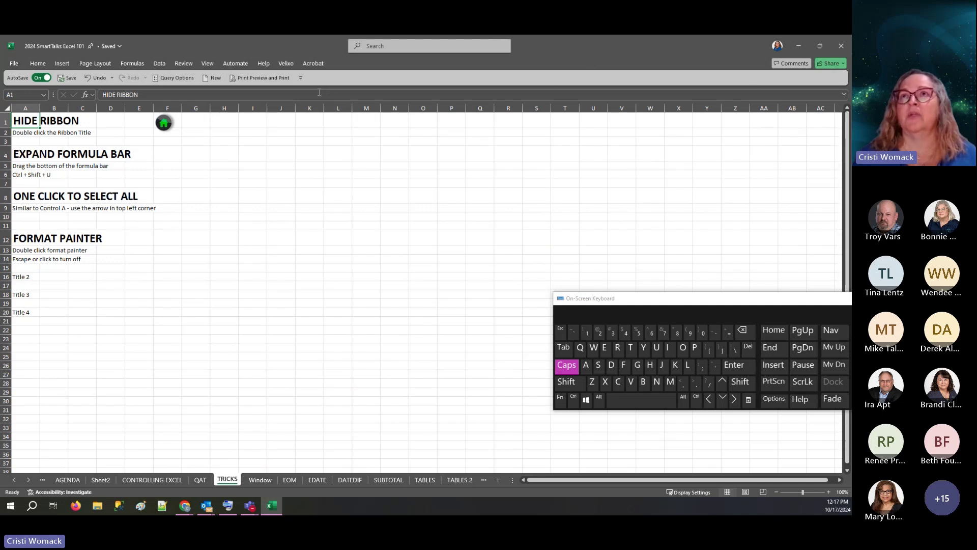
left_click(180, 65)
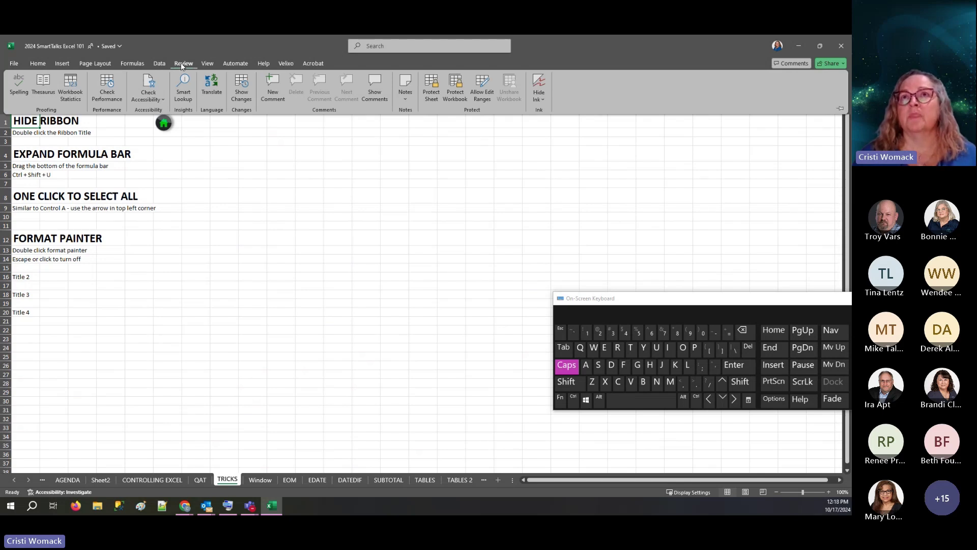
double_click(181, 63)
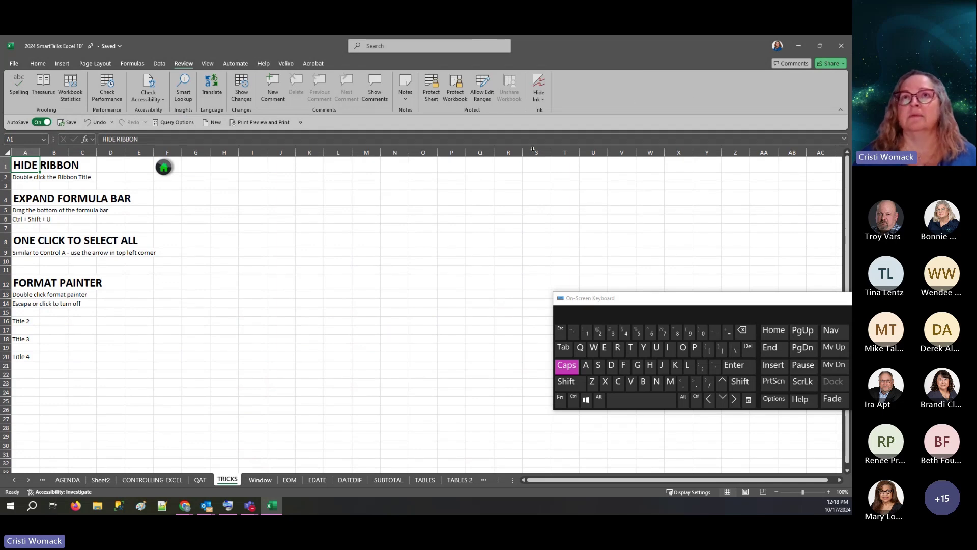
Move the Quick Access Toolbar back above the ribbon
left_click(301, 123)
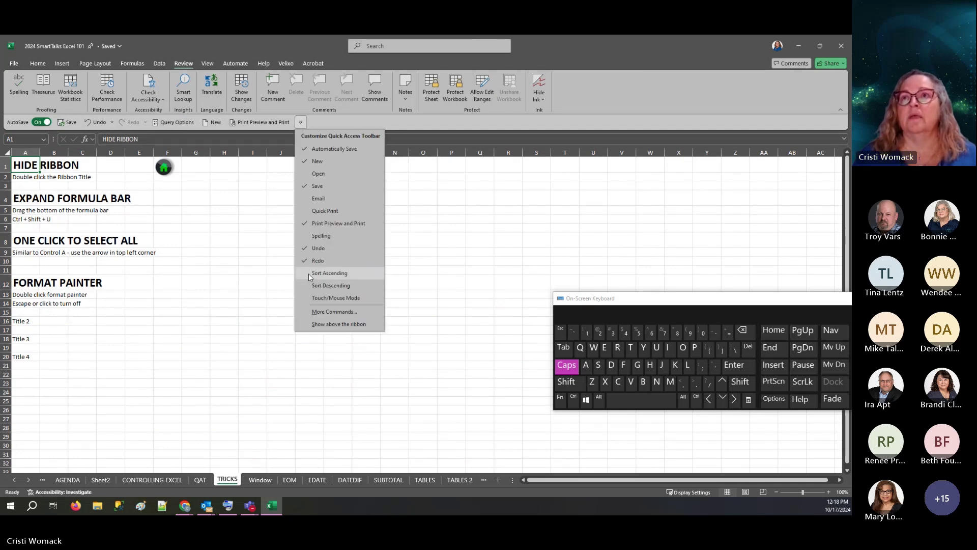
left_click(316, 323)
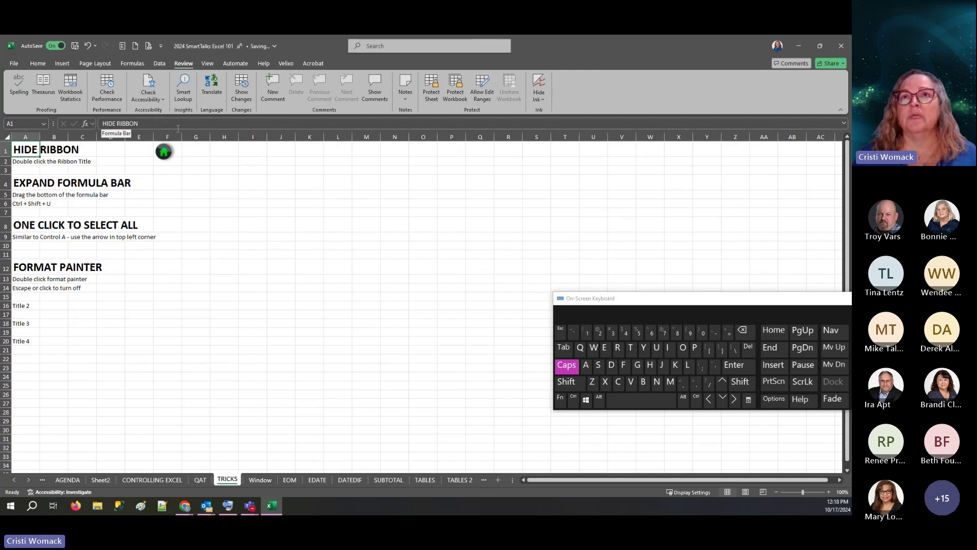
Expand the formula bar to several lines while editing A1, and leave the edit by selecting the ONE CLICK TO SELECT ALL heading
left_click(178, 127)
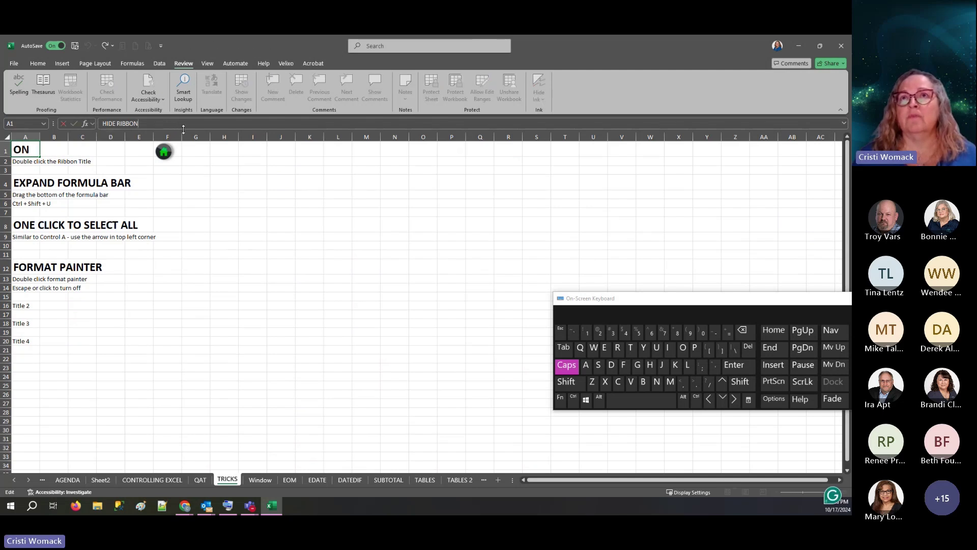
left_click_drag(183, 131, 182, 170)
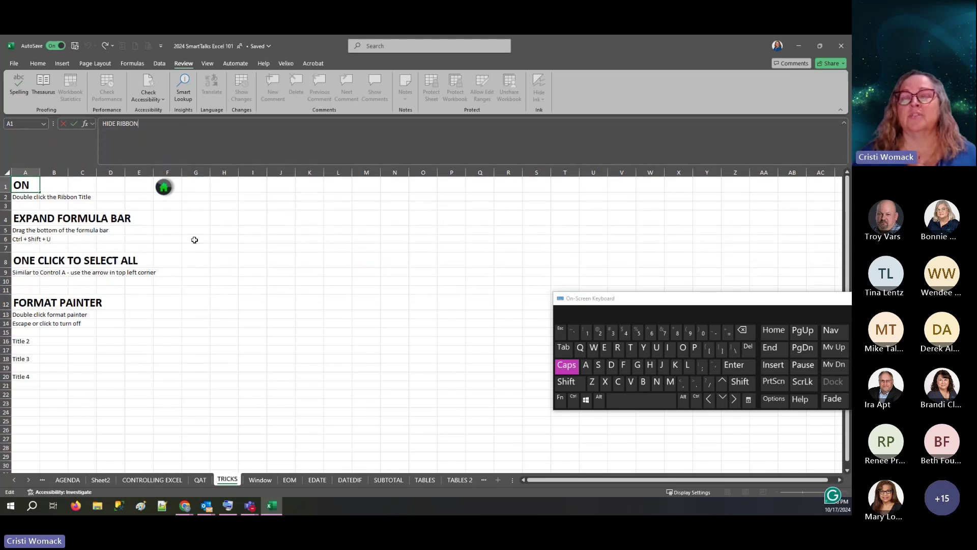
left_click(34, 261)
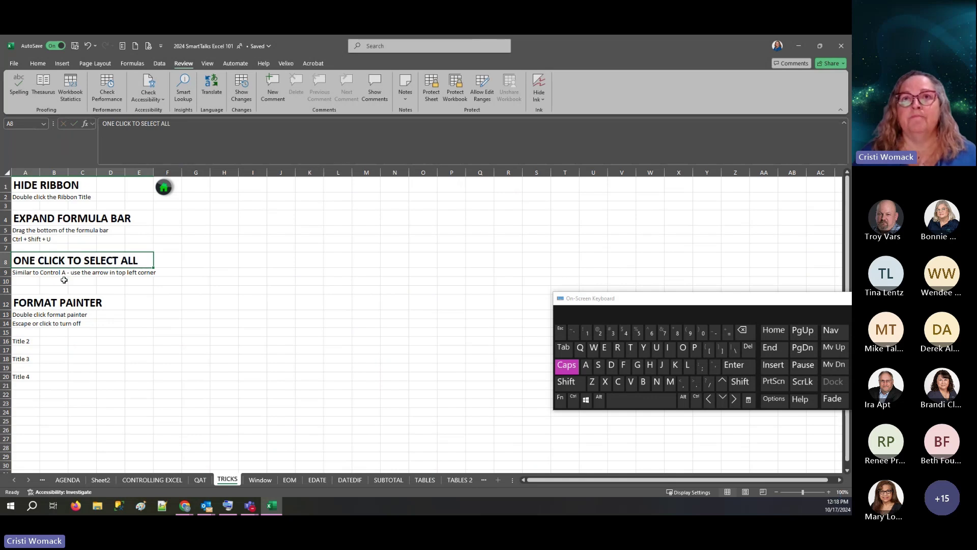
Enter DFSDERT in cell B9 so it cuts off the overflowing text of A9
left_click(63, 274)
type("DFSDERT")
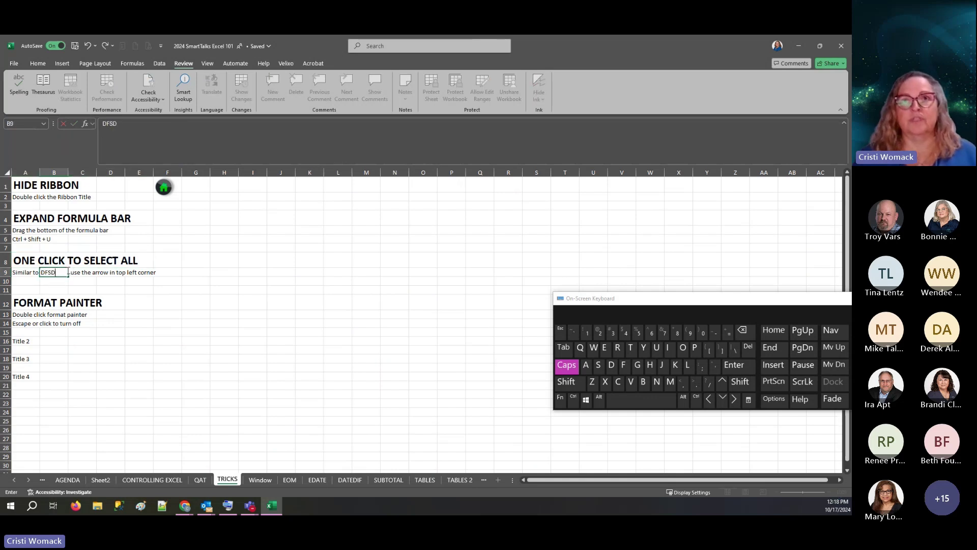
left_click(136, 281)
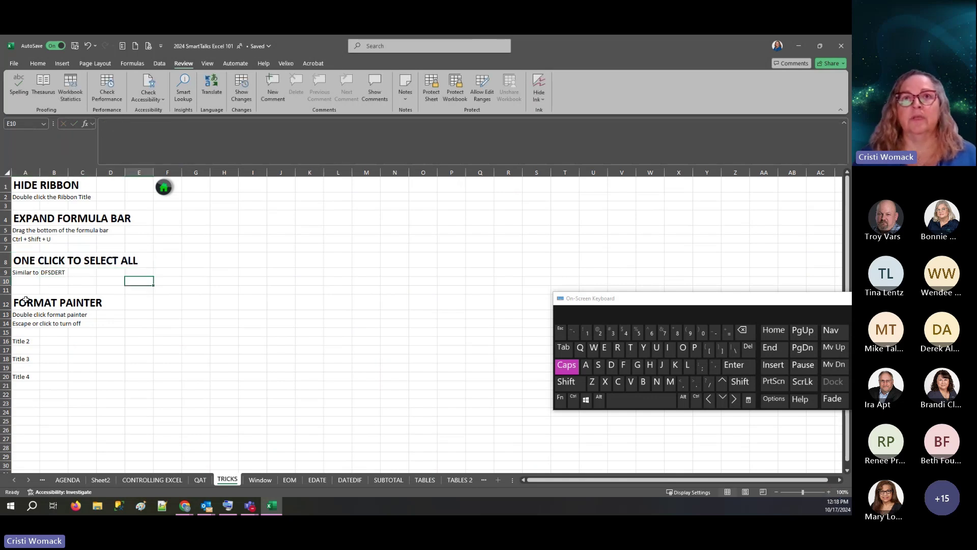
Show the full text of cell A9 in the formula bar, and shrink the formula bar back to one line
left_click(25, 274)
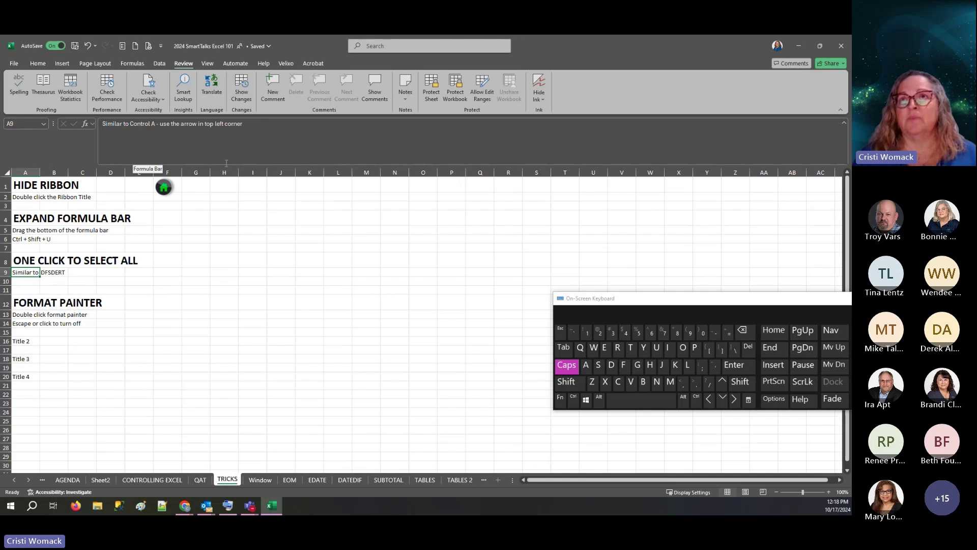
left_click_drag(224, 166, 222, 135)
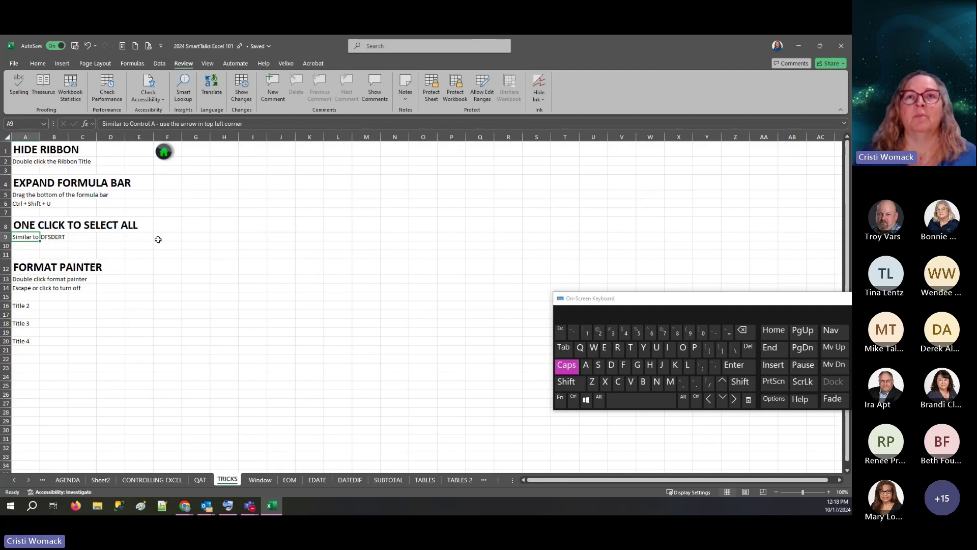
Copy the formatting of the FORMAT PAINTER heading in A12 onto cell A9 with Format Painter
left_click(20, 267)
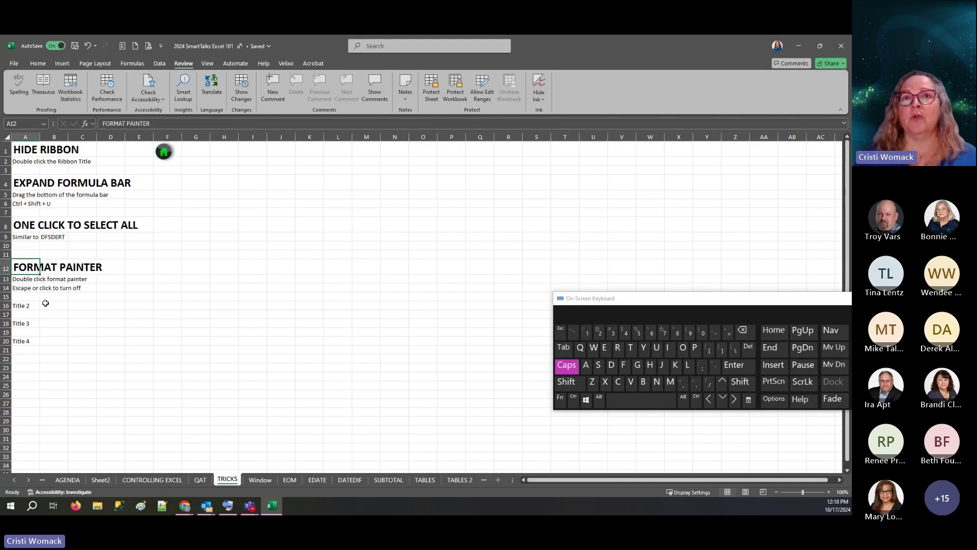
left_click(38, 64)
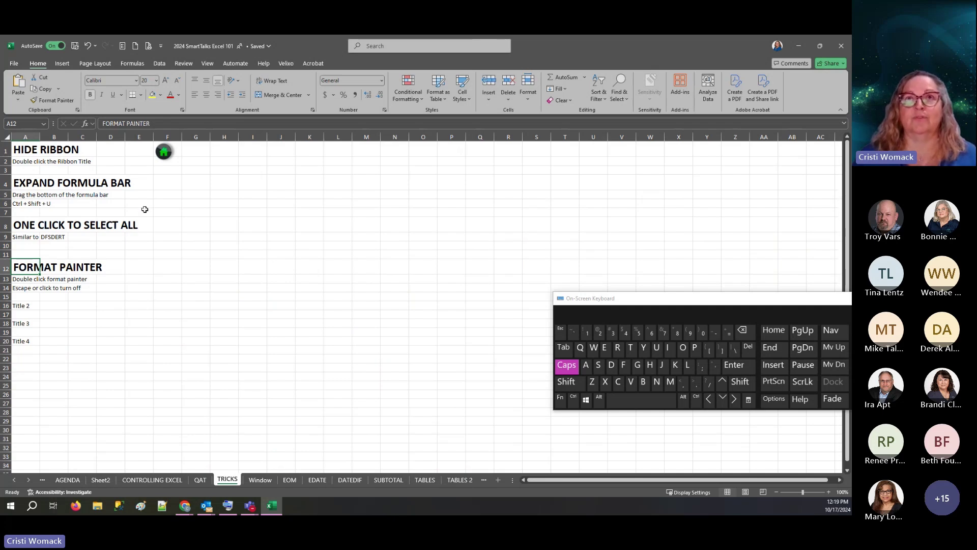
left_click(54, 101)
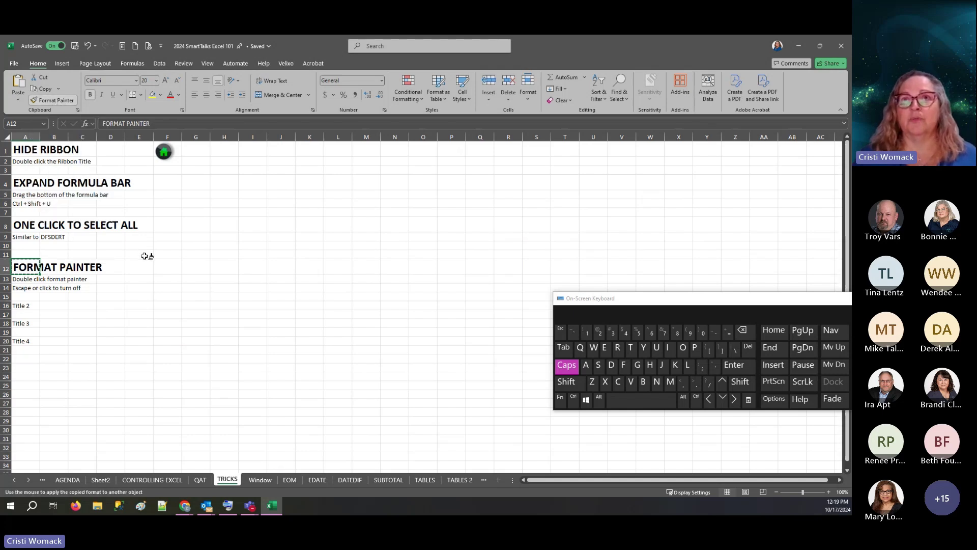
left_click(27, 237)
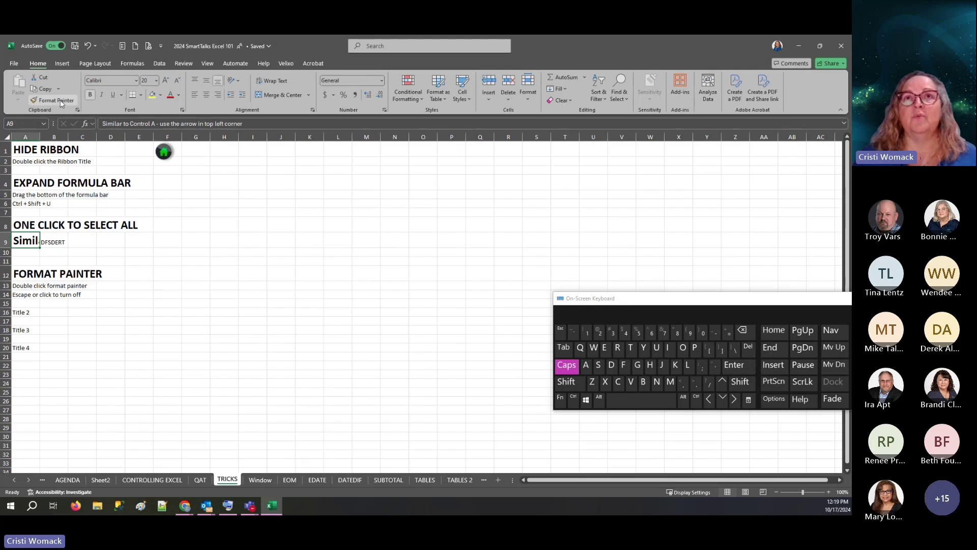
Lock Format Painter on A9's formatting, apply it to A2, A5 and A6, and turn Format Painter off
left_click(59, 101)
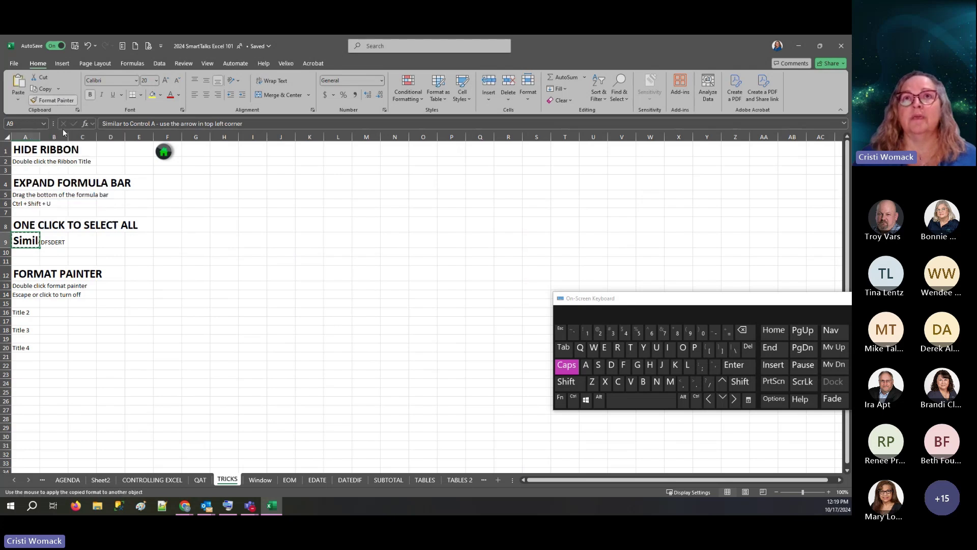
left_click(25, 162)
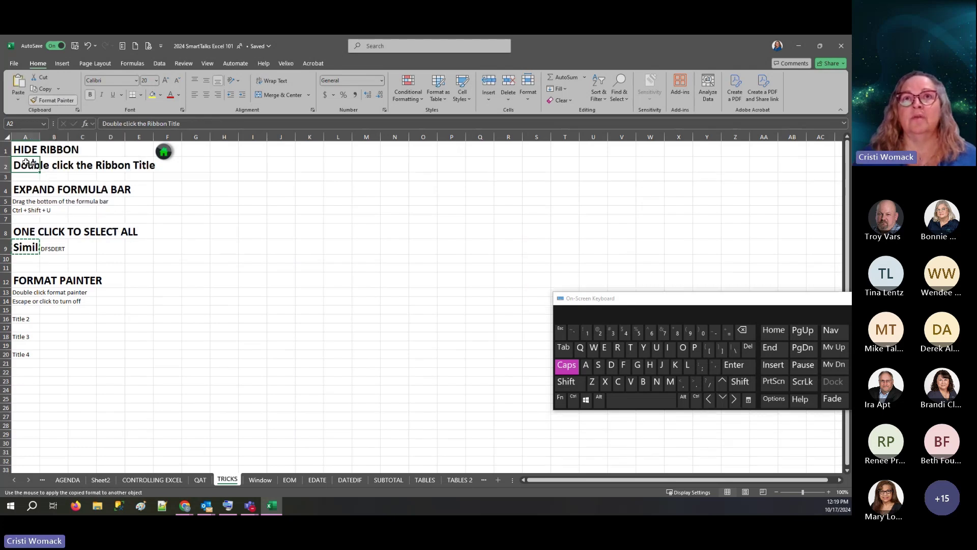
left_click(27, 203)
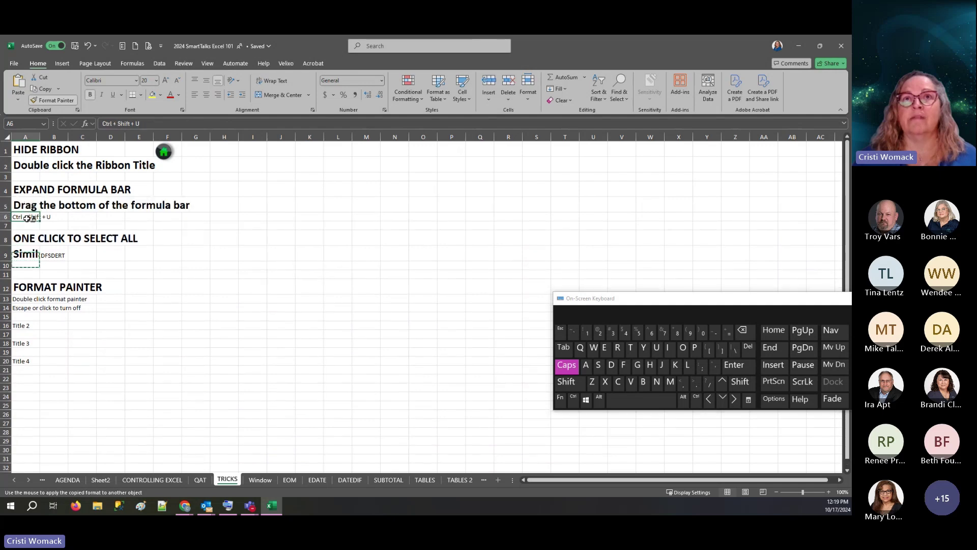
left_click(28, 220)
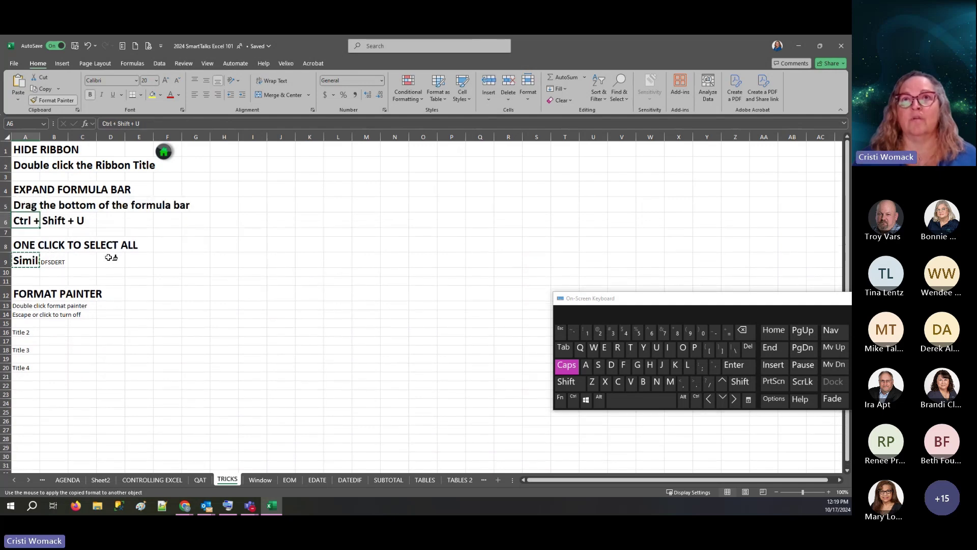
left_click(54, 101)
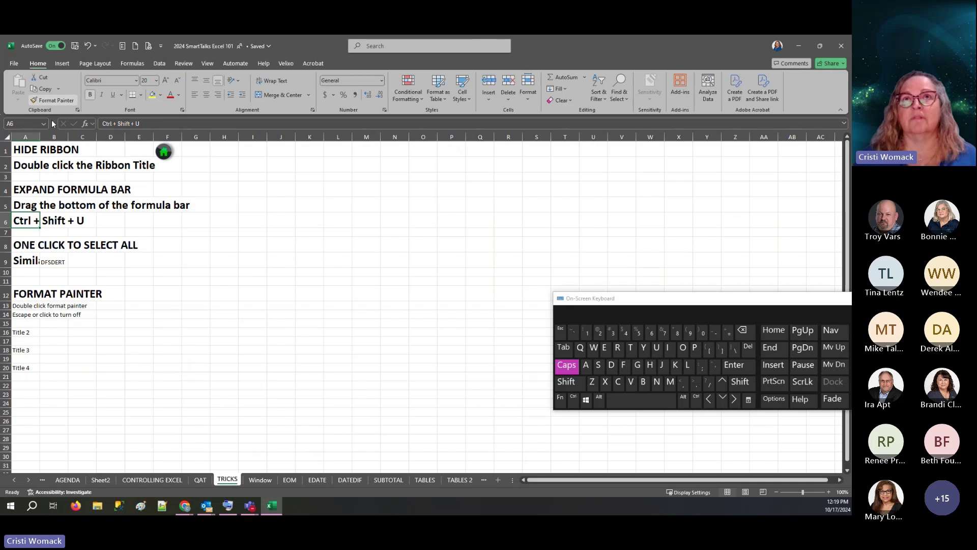
Undo the four Format Painter changes on cells A6, A5, A2 and A9
left_click(88, 46)
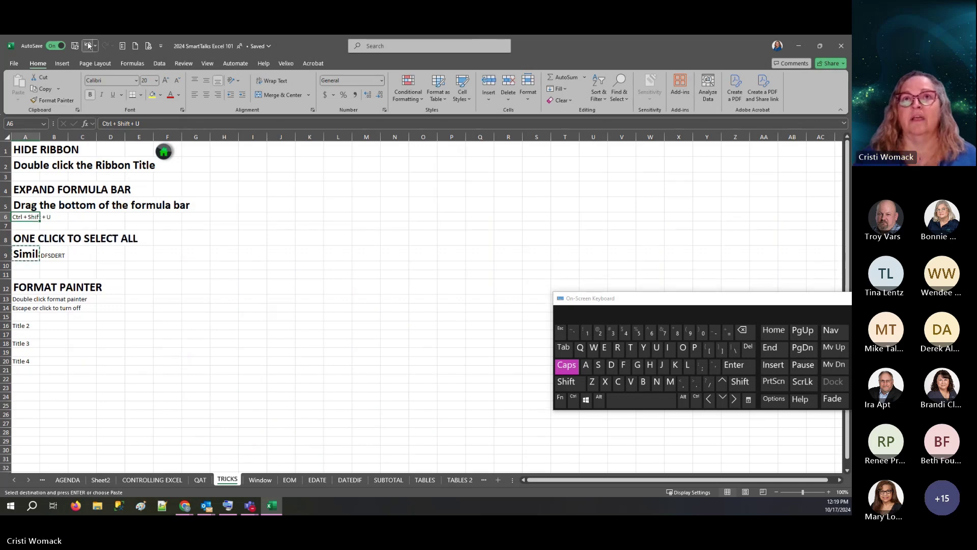
left_click(87, 45)
left_click(88, 45)
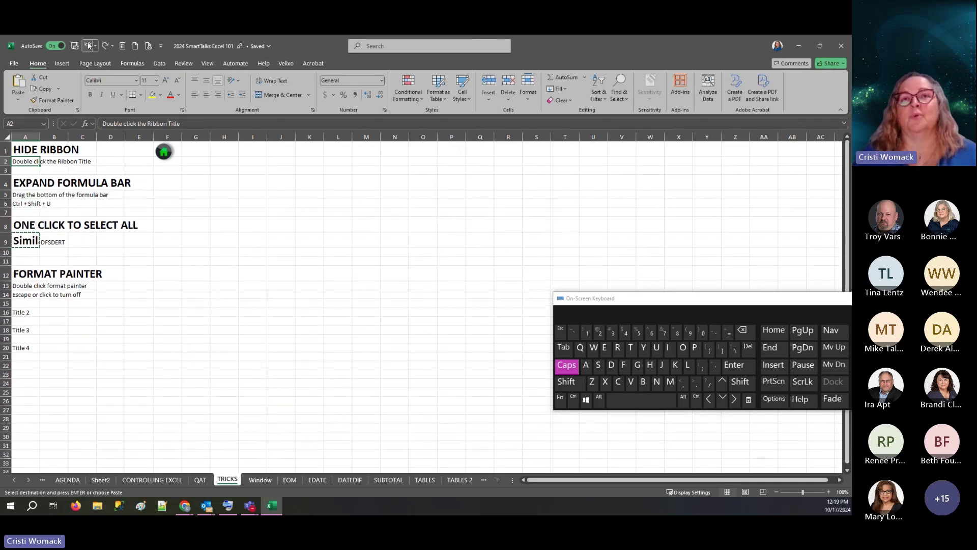
left_click(88, 46)
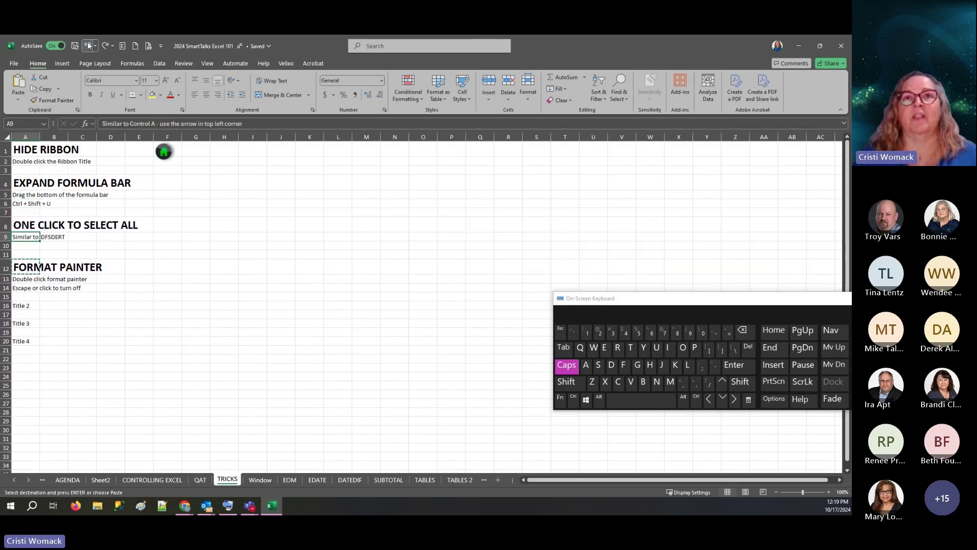
Clear the sample text from cell B9 and return to the AGENDA sheet through the home button
left_click(59, 239)
key("Delete")
key("Return")
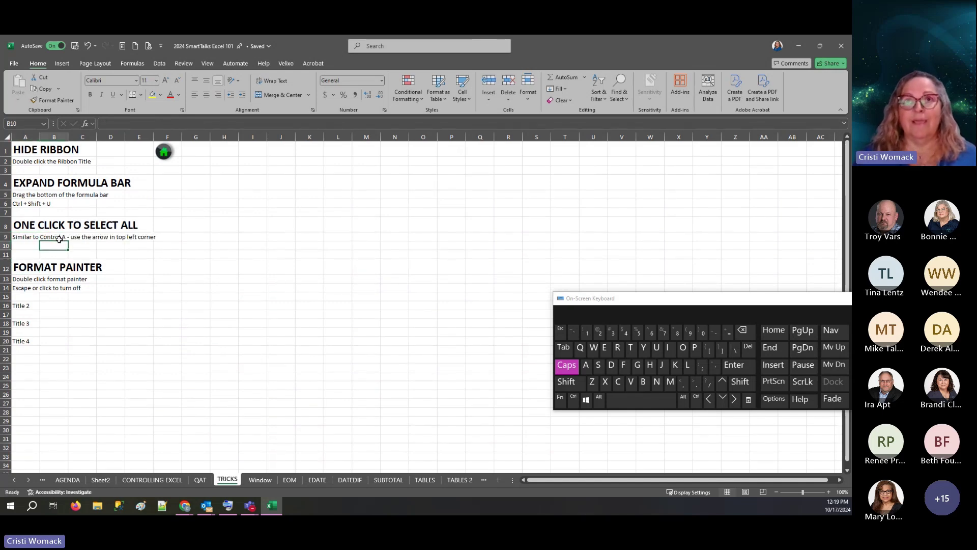
left_click(163, 152)
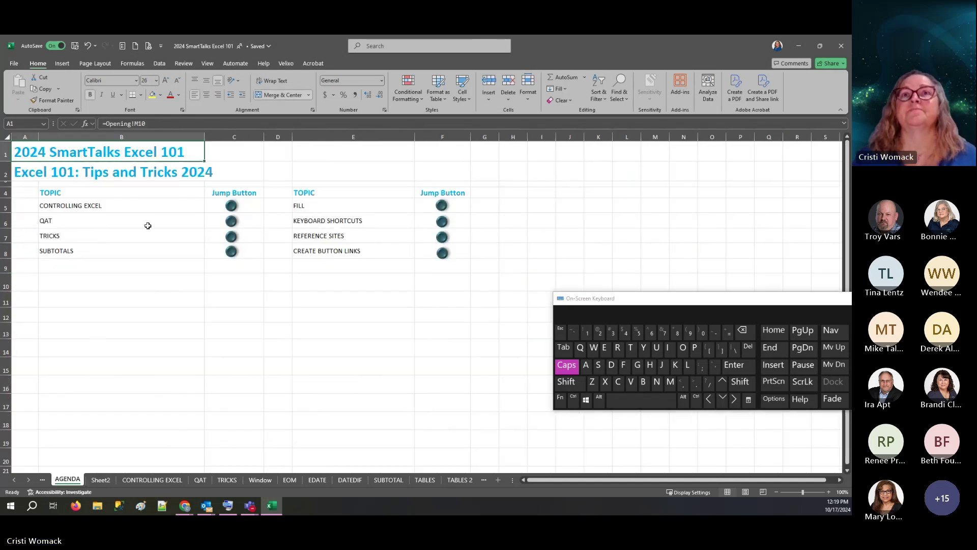
Open the SUBTOTAL sheet from the agenda and move the on-screen keyboard away from the lower rows of the function number table
left_click(232, 252)
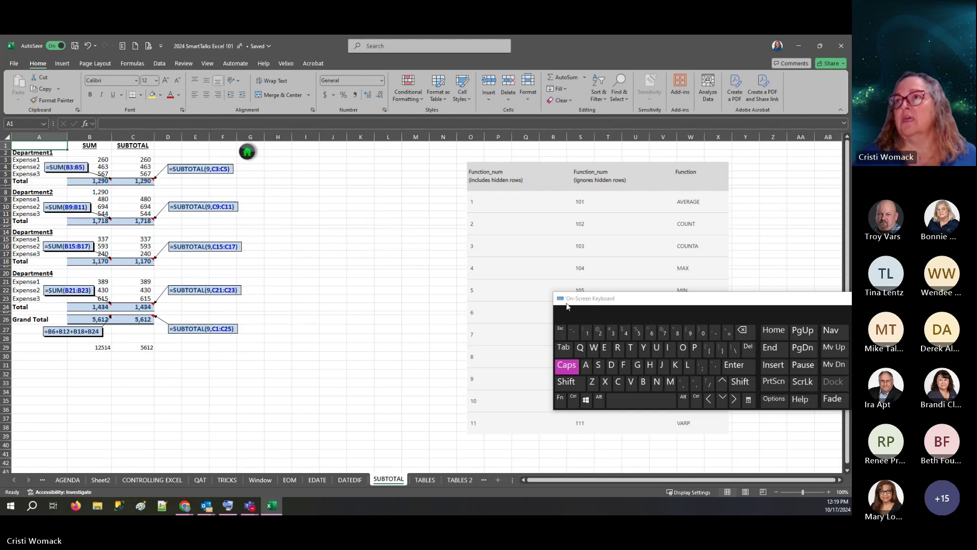
left_click_drag(611, 301, 606, 413)
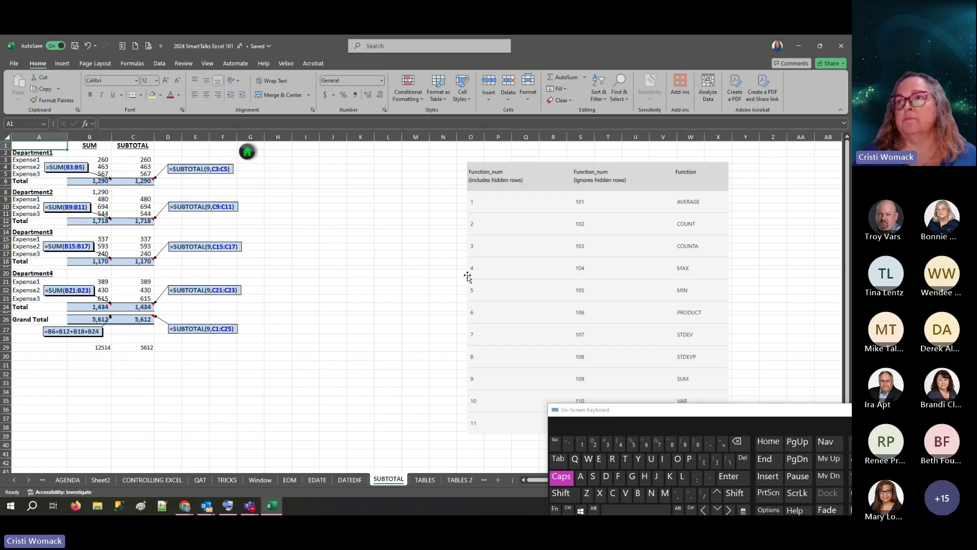
left_click_drag(670, 417, 762, 167)
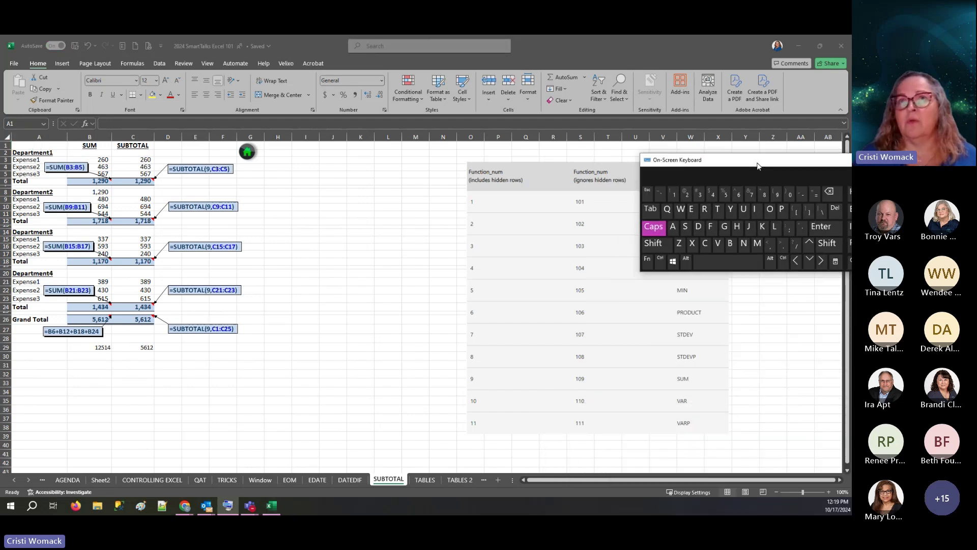
Examine Department1's expense ranges C3:C5 and B3:B5 and the total formulas in B6 and C6, and uncover the function number table
left_click(133, 158)
left_click_drag(133, 159, 134, 175)
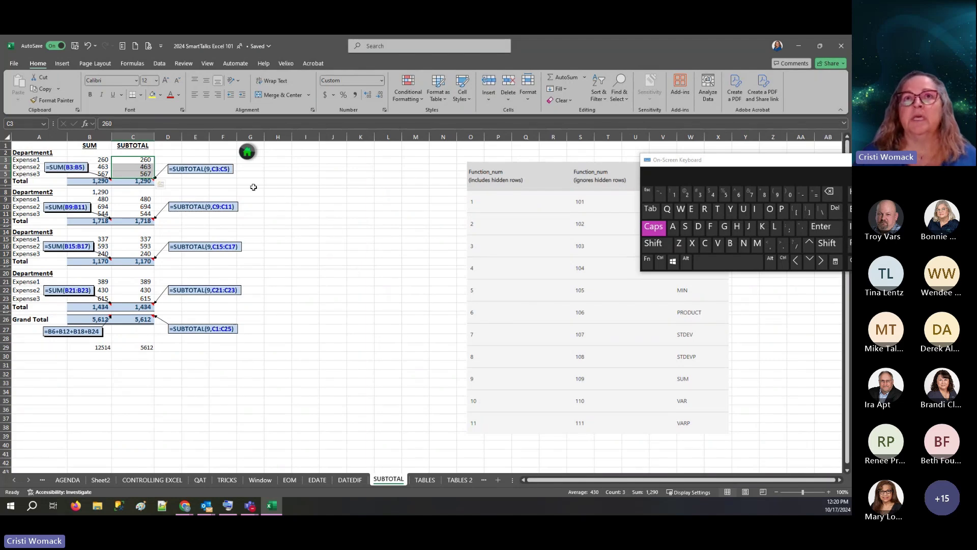
left_click_drag(95, 159, 93, 179)
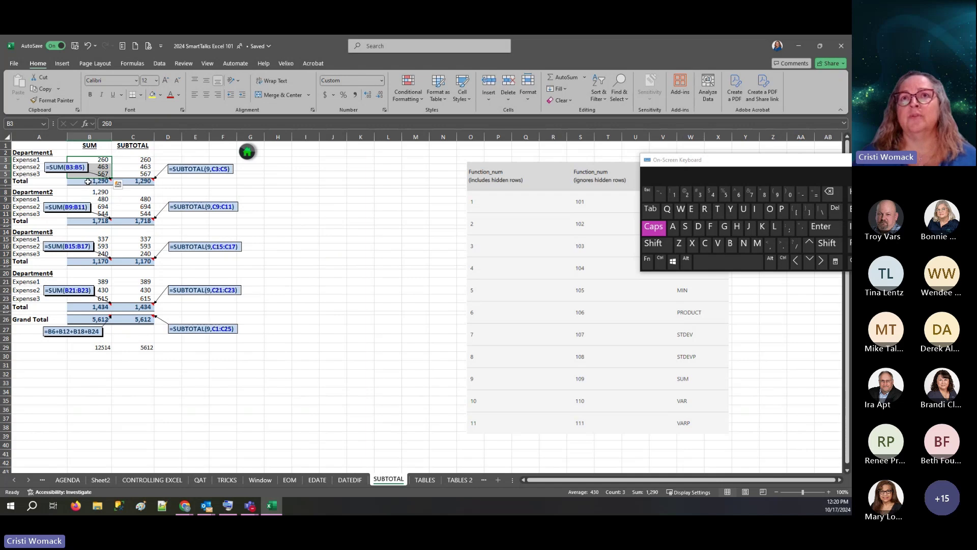
left_click(92, 182)
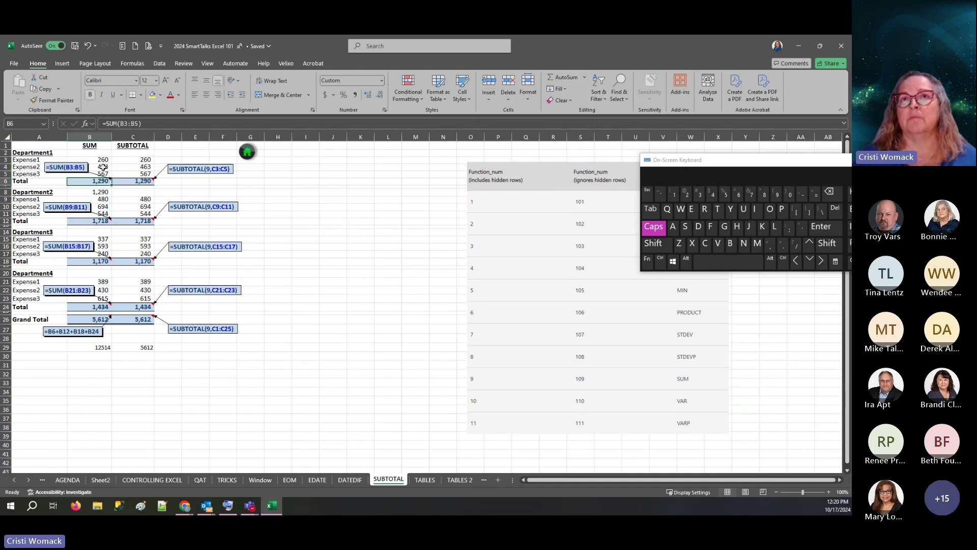
left_click(282, 256)
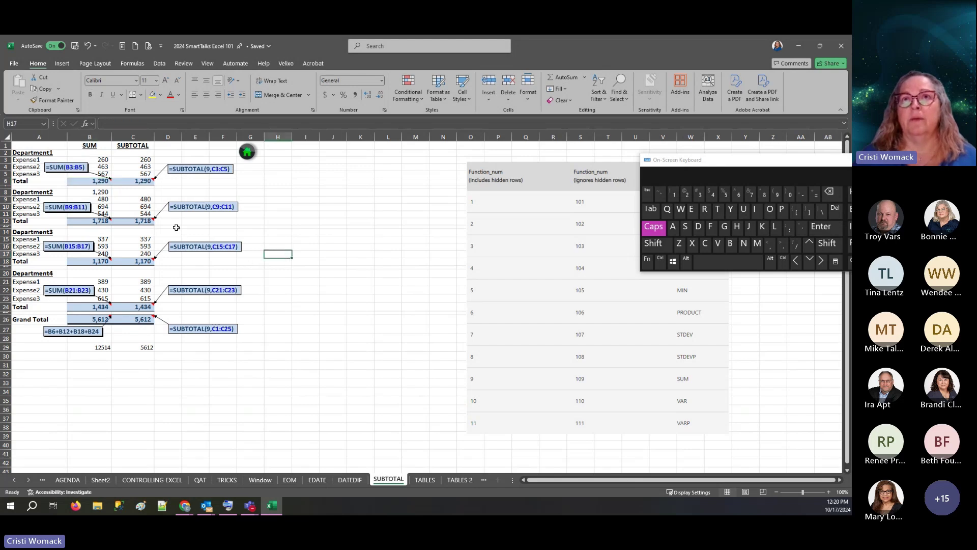
left_click(134, 182)
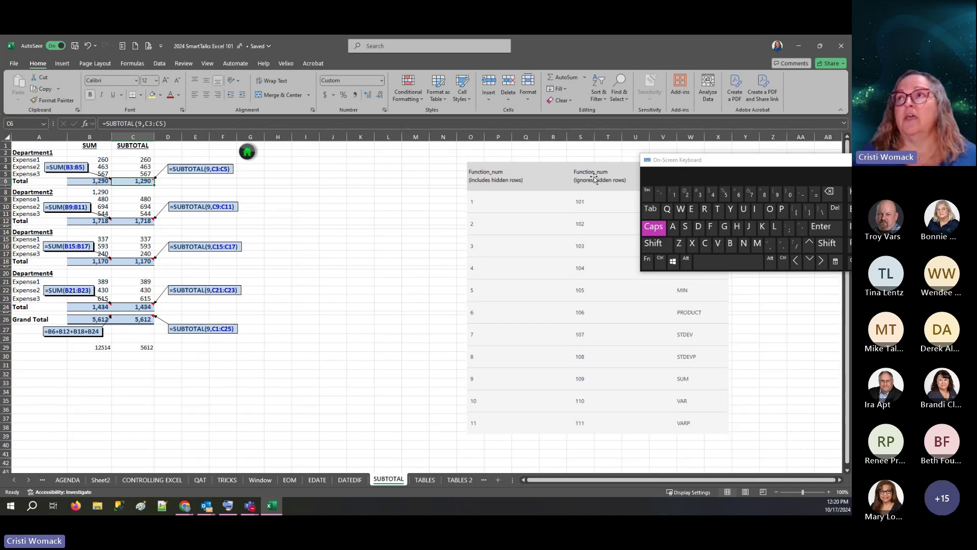
left_click_drag(678, 162, 778, 173)
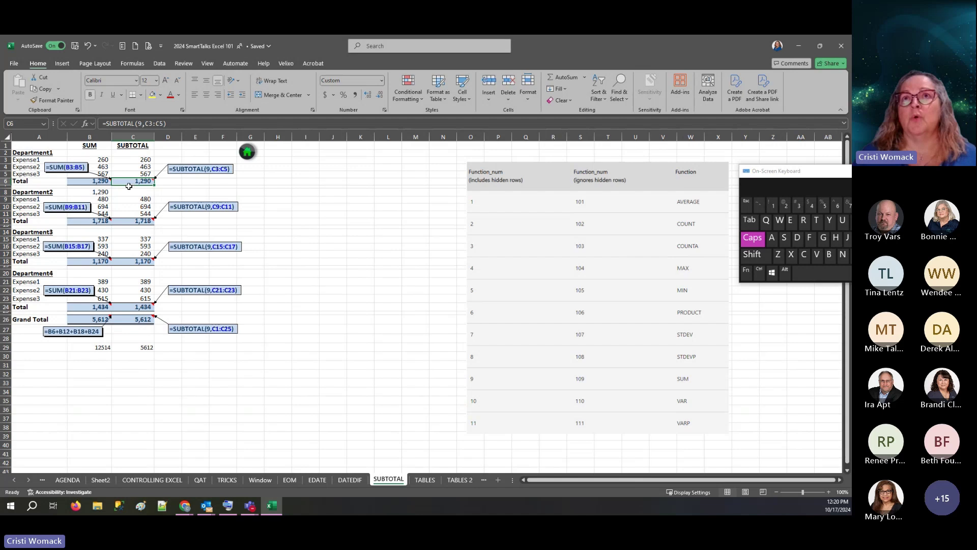
Try to enter the SUBTOTAL function in cell E6 from the formula suggestions for =SUB
left_click(186, 182)
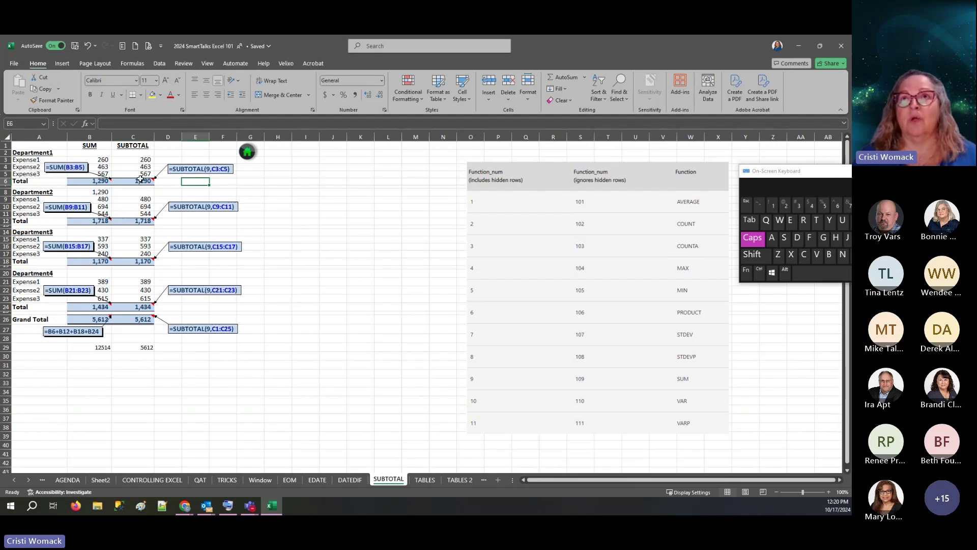
type("=")
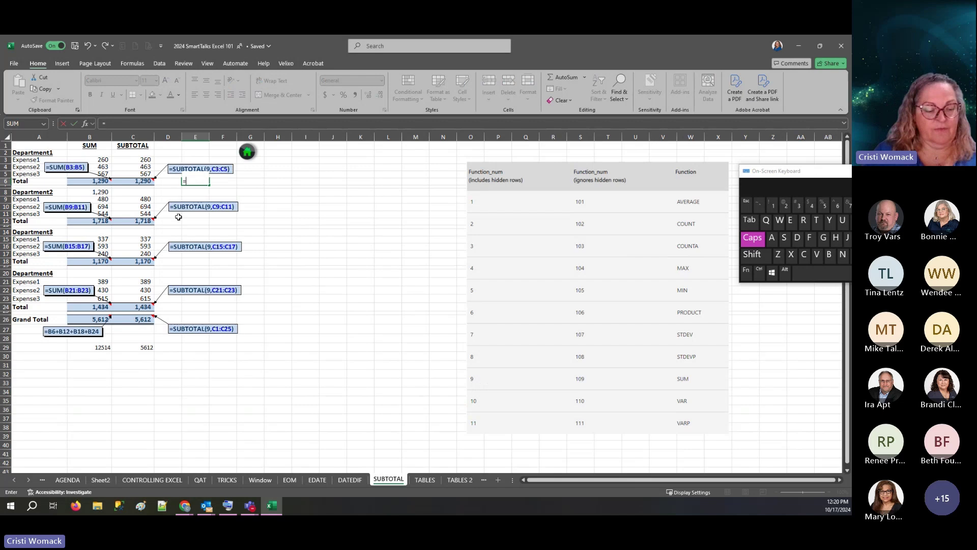
type("SUB")
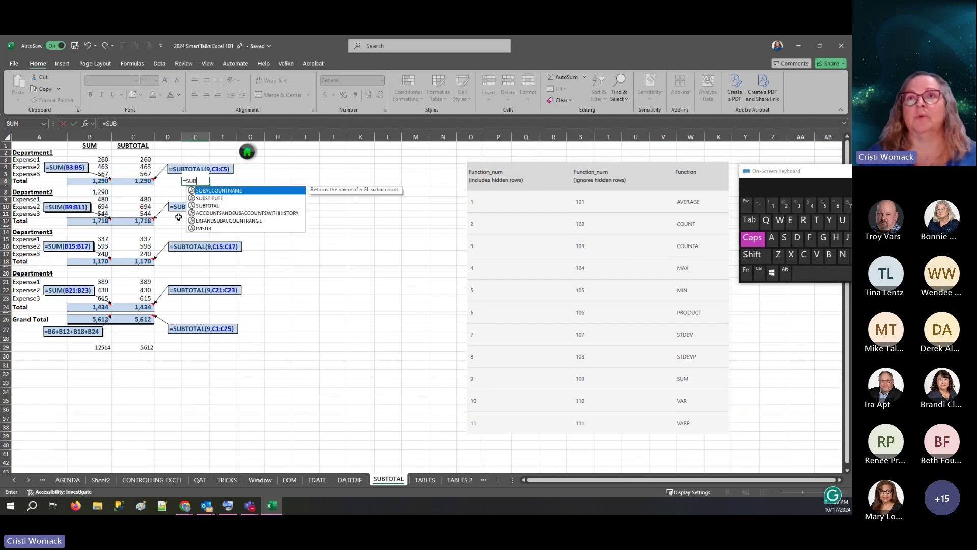
key("Down")
key("Down")
key("Return")
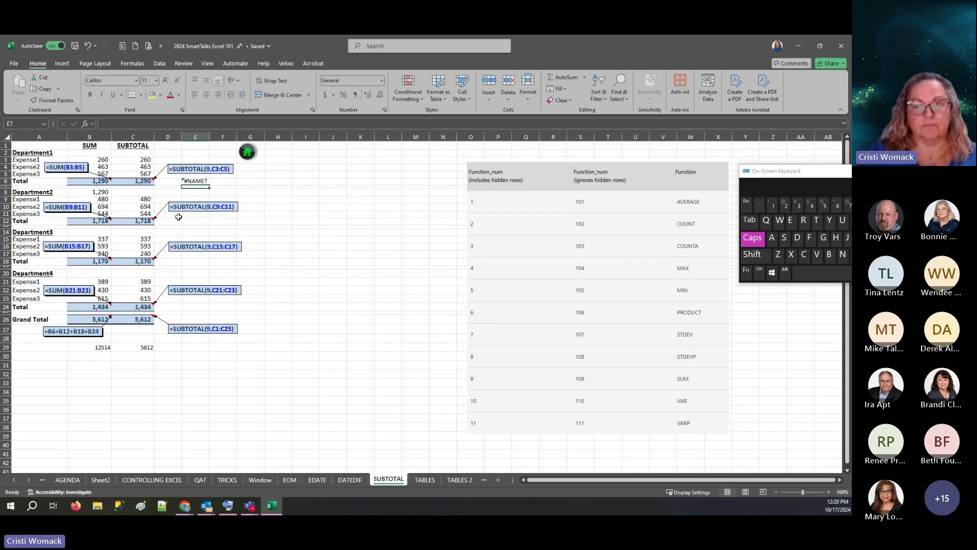
Complete the formula in E6 as =SUBTOTAL(4,C3:C5), choosing 4 - MAX as the function number, and reselect the cell
left_click(195, 181)
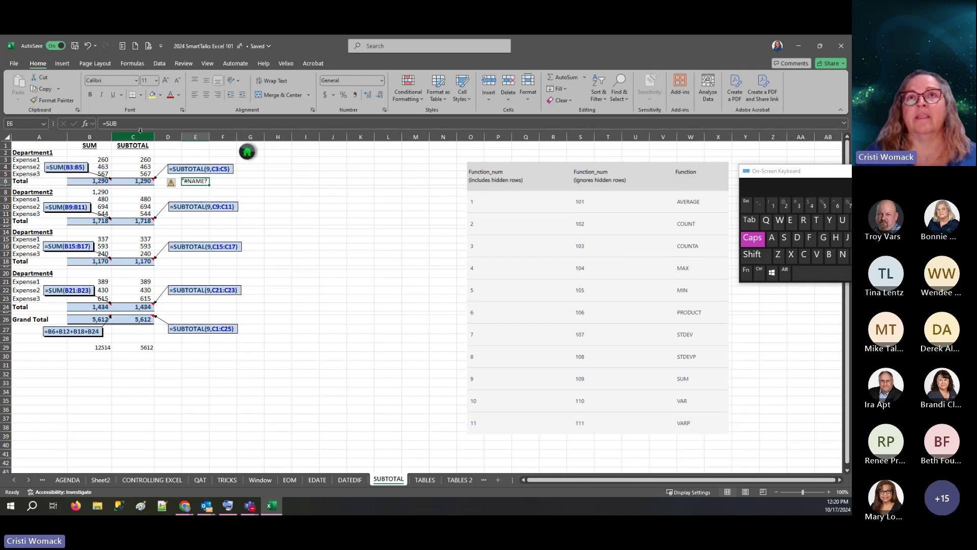
left_click(135, 125)
type("TOTAL(")
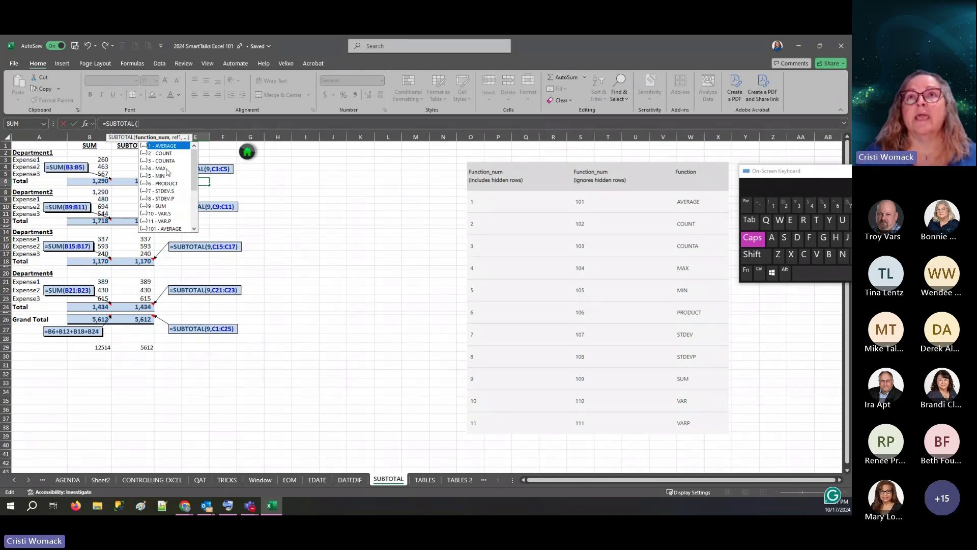
left_click(167, 171)
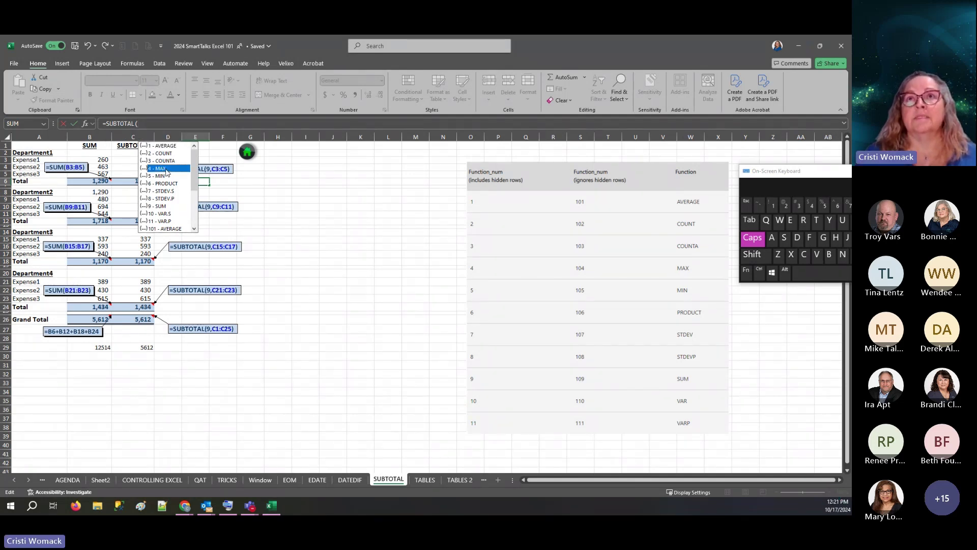
double_click(167, 171)
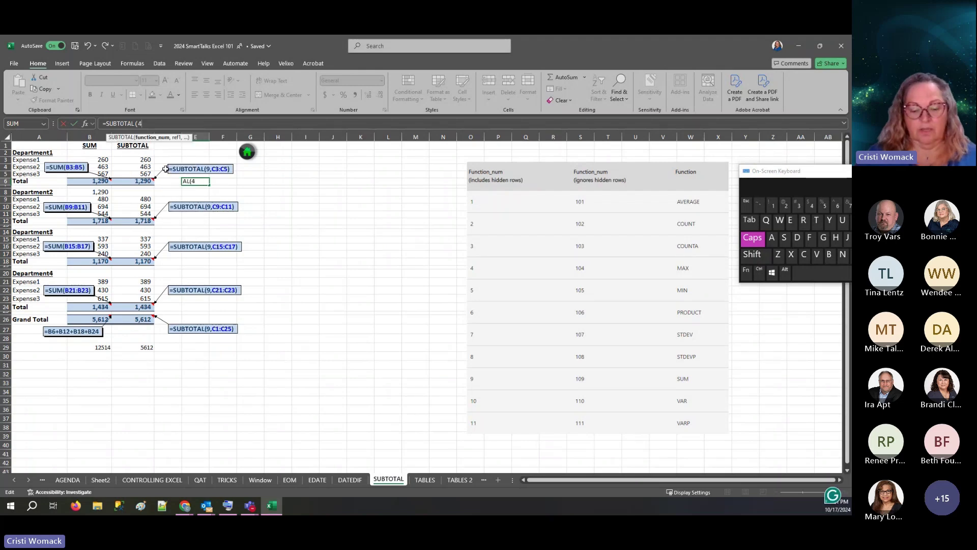
type(",")
left_click_drag(135, 158, 132, 174)
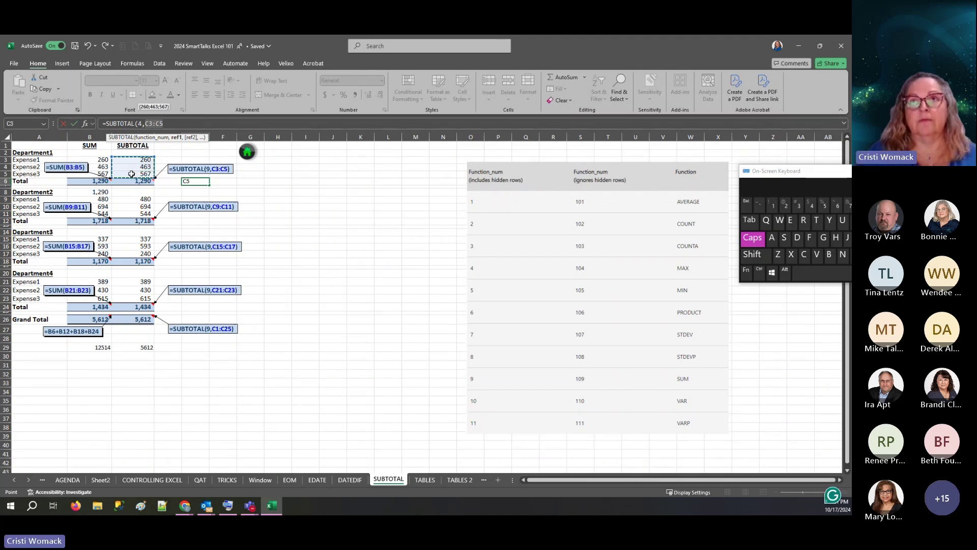
type(")")
key("Return")
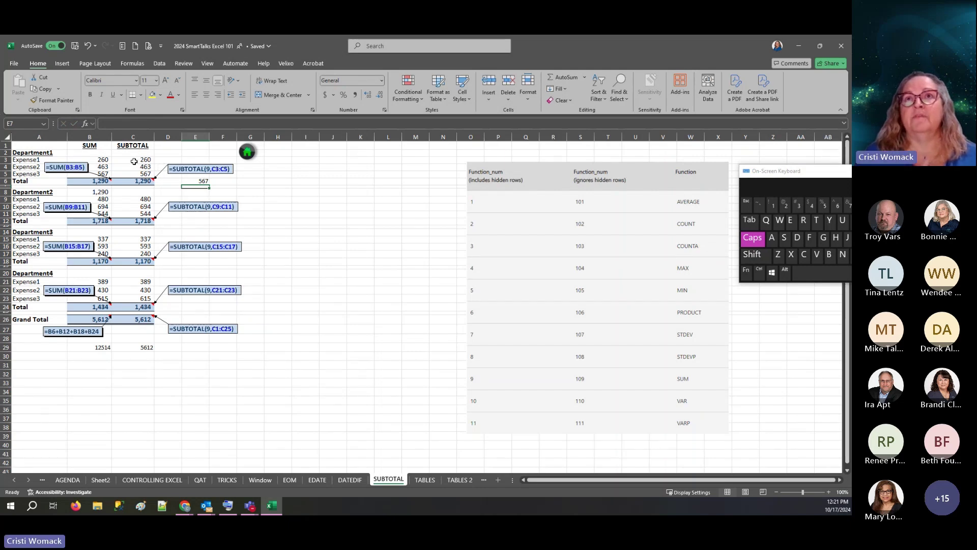
left_click(191, 181)
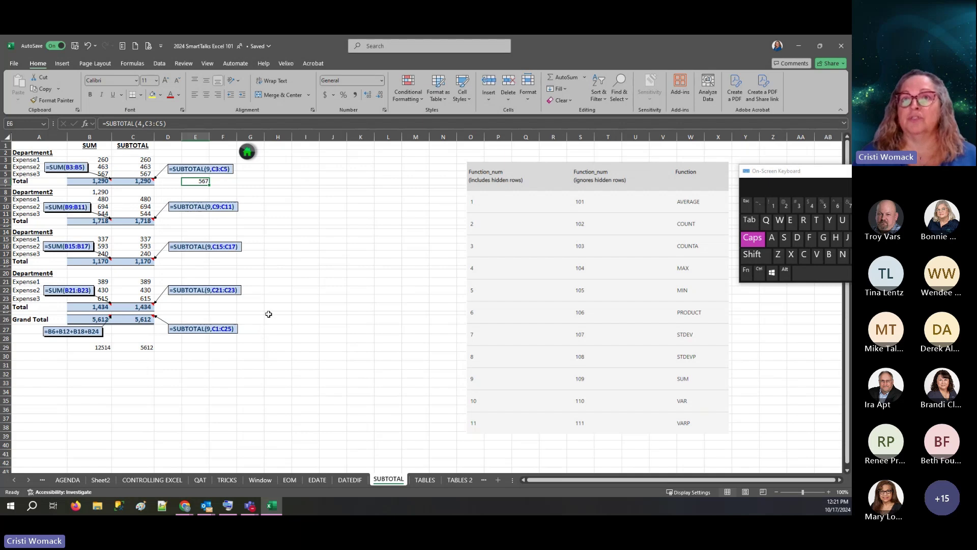
Demonstrate the workbook's sheet navigation by visiting CONTROLLING EXCEL and TRICKS from the AGENDA sheet and returning to it
left_click(247, 152)
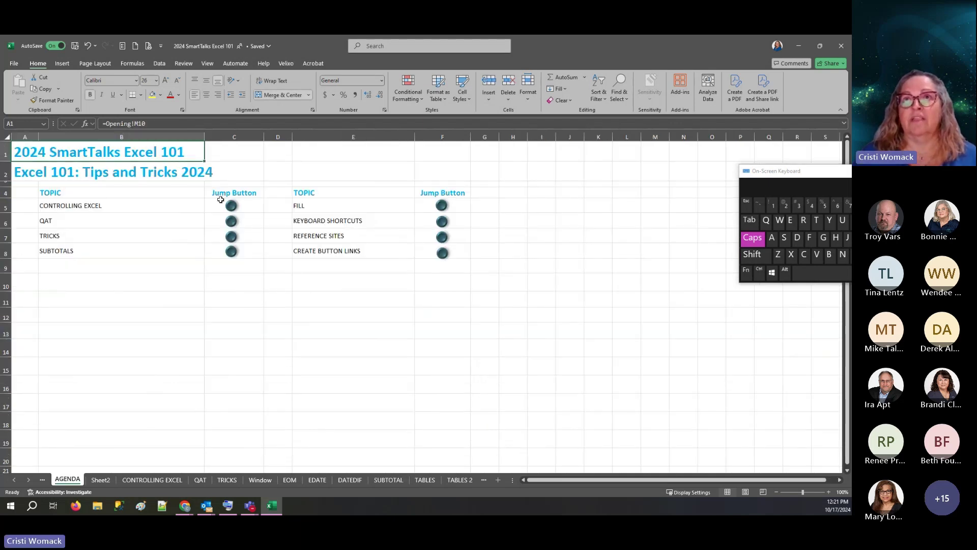
left_click(230, 205)
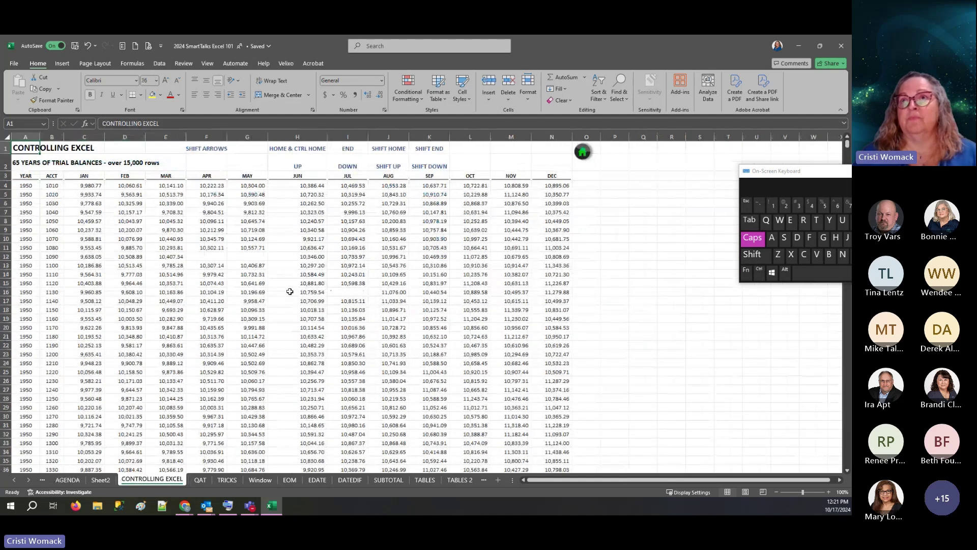
left_click(581, 152)
left_click(231, 238)
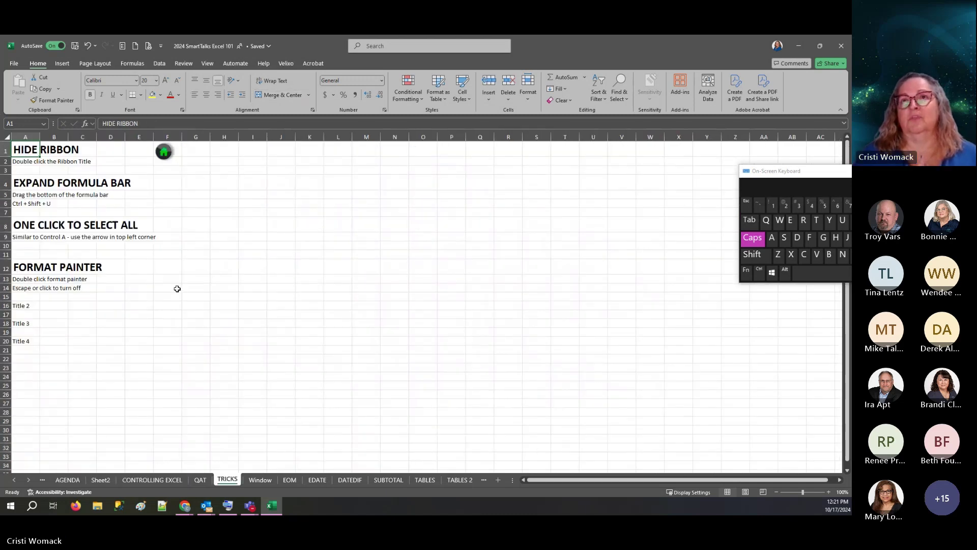
left_click(164, 152)
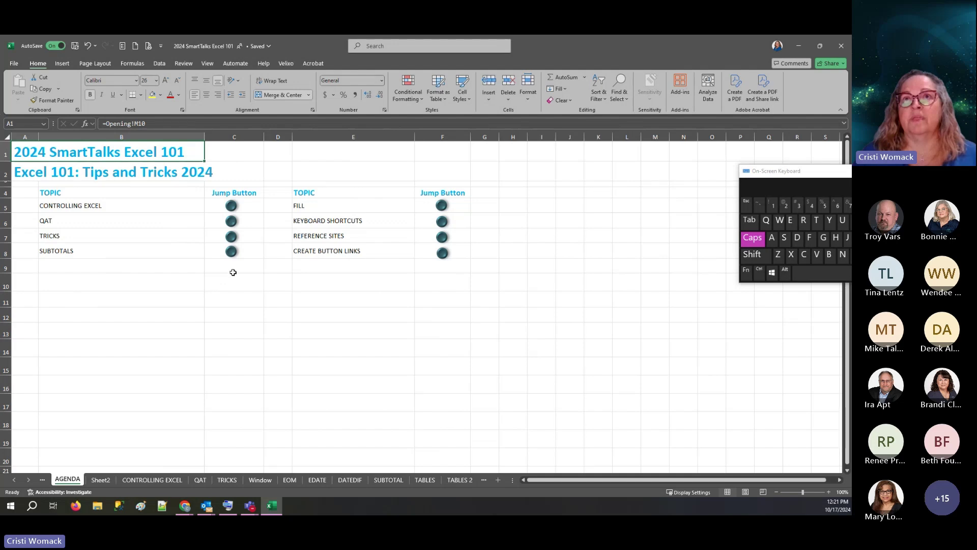
Reopen the SUBTOTAL sheet and inspect the formulas in E6, B29 and C29 to compare SUM with SUBTOTAL
left_click(230, 253)
left_click(201, 181)
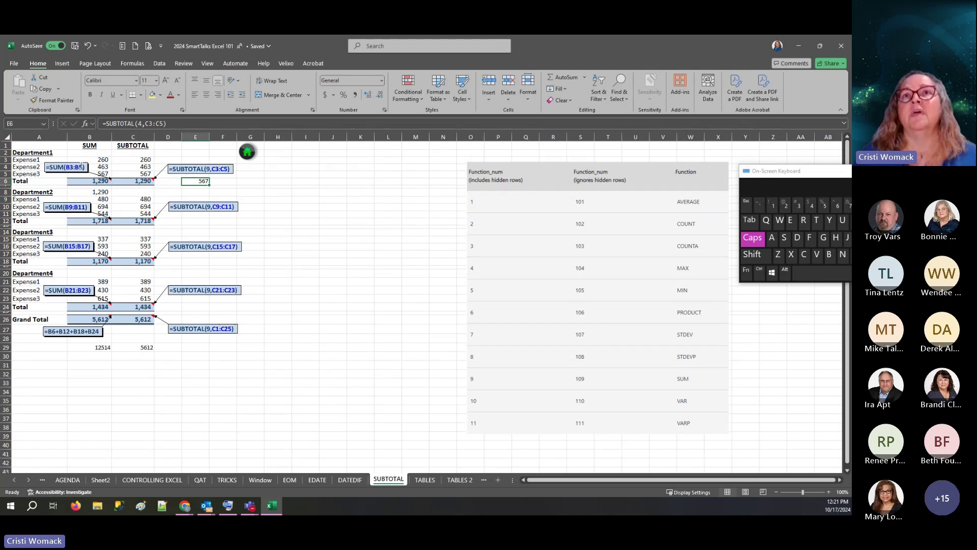
left_click(89, 348)
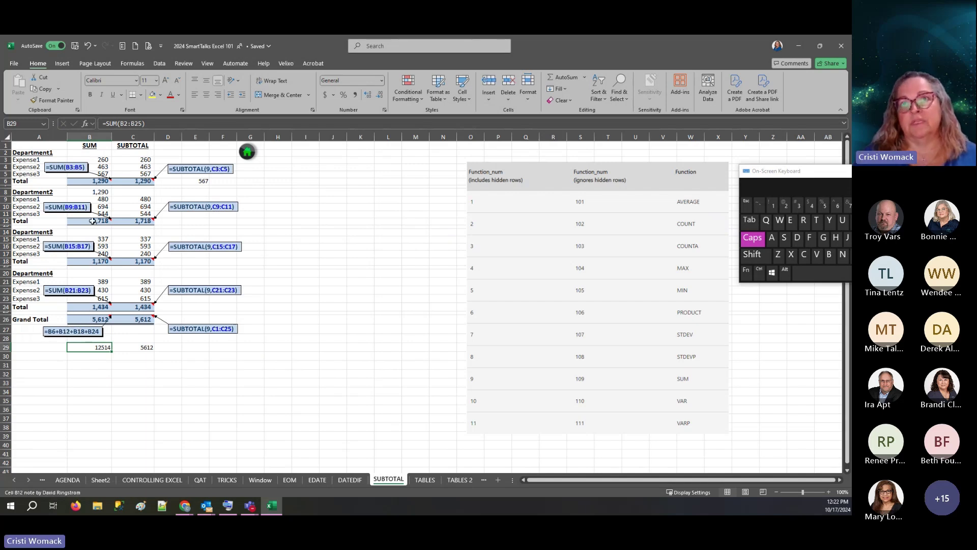
left_click(138, 349)
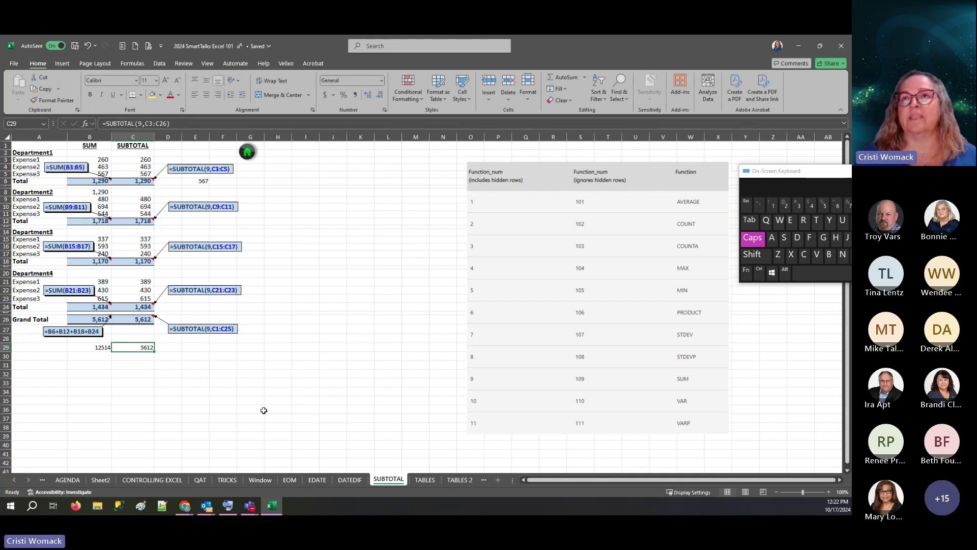
Open the FILL sheet through the agenda and fill the A+B formula from C4 down to C9 with the fill handle
left_click(249, 152)
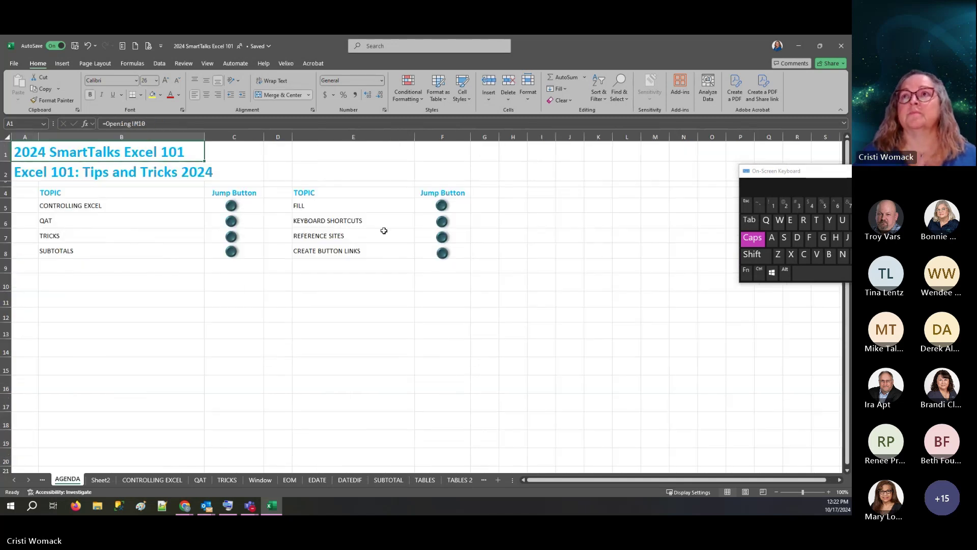
left_click(442, 206)
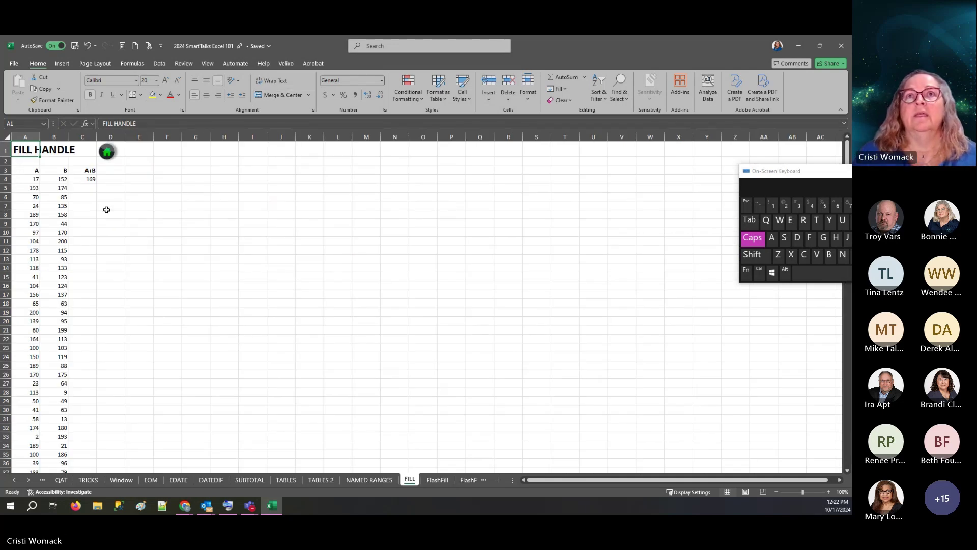
left_click(83, 180)
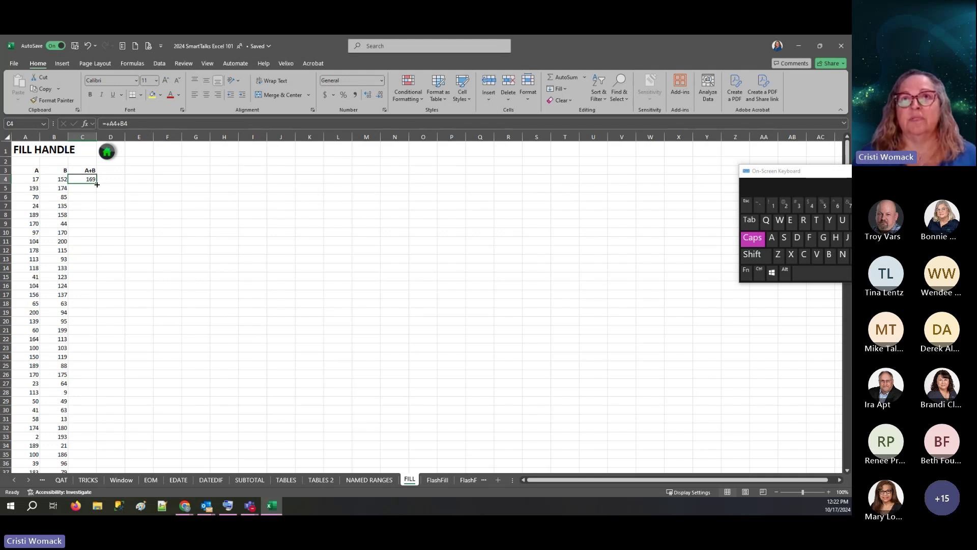
left_click_drag(96, 184, 95, 227)
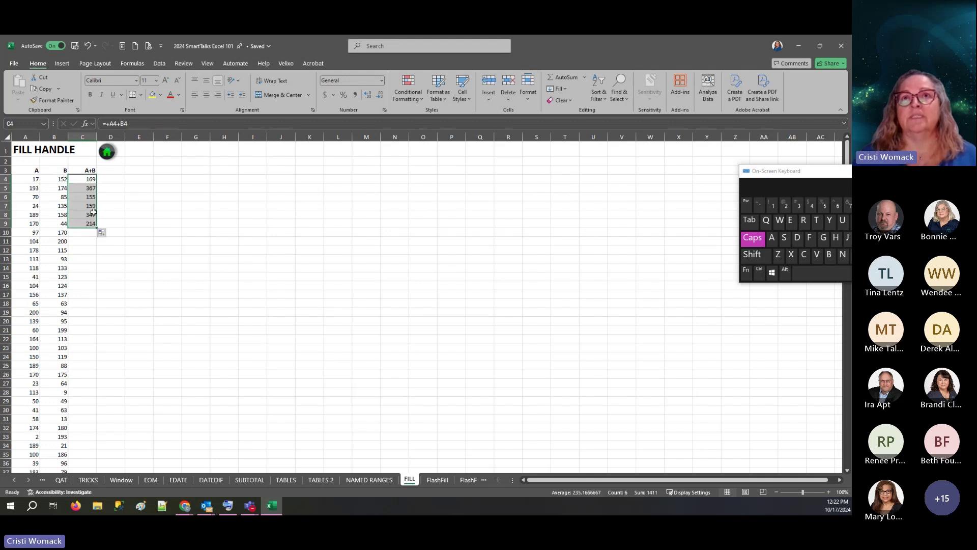
Auto-fill the A+B formula from C9 down to C66 and extend it past the blank row to C68
left_click(75, 225)
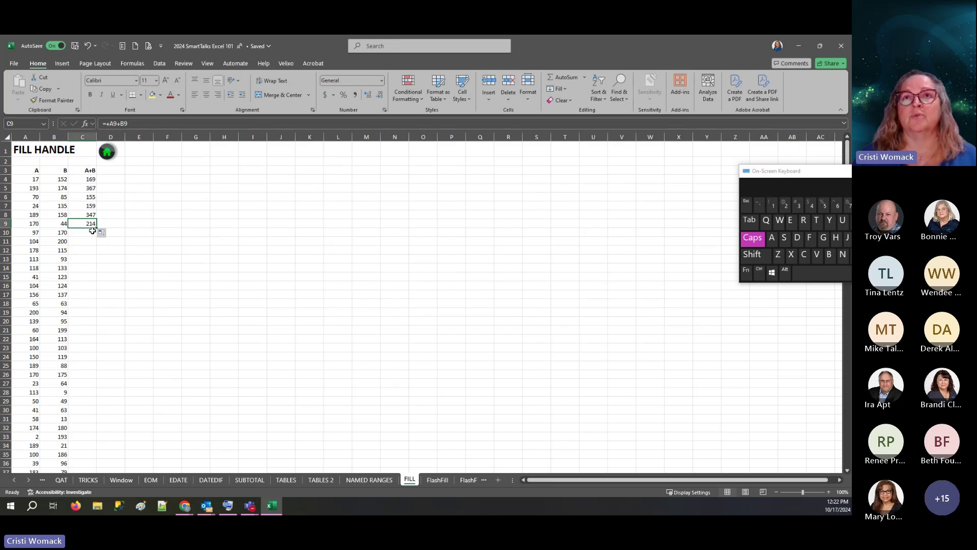
double_click(97, 228)
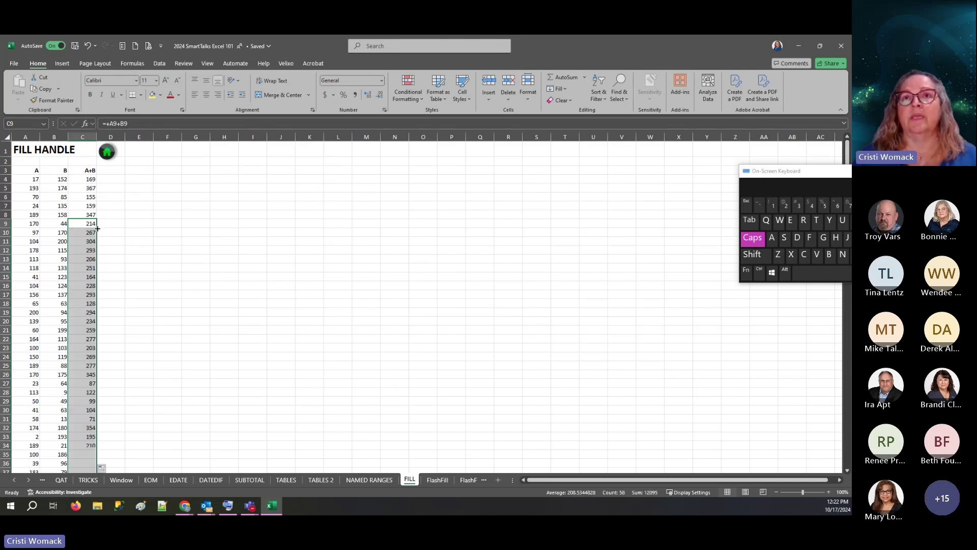
scroll(86, 380, "down", 14)
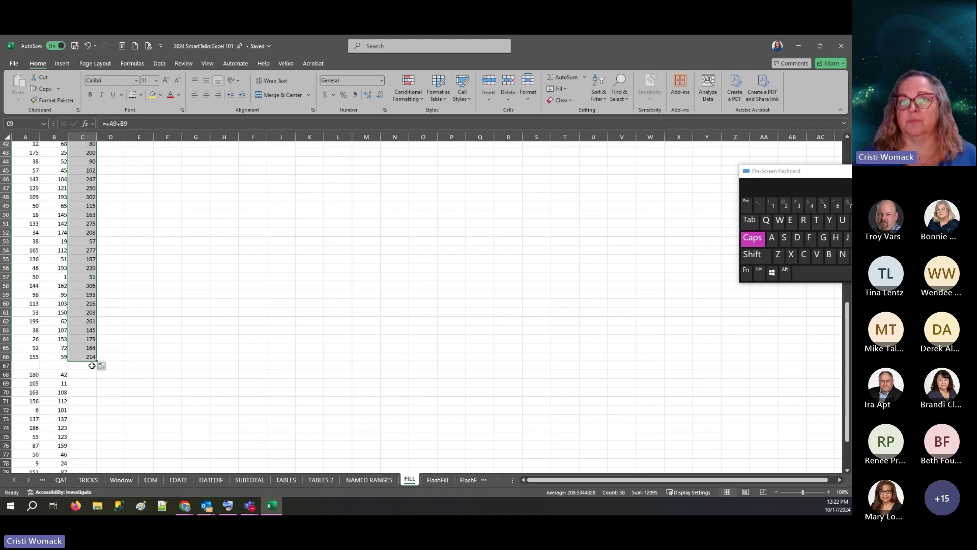
left_click_drag(97, 362, 96, 378)
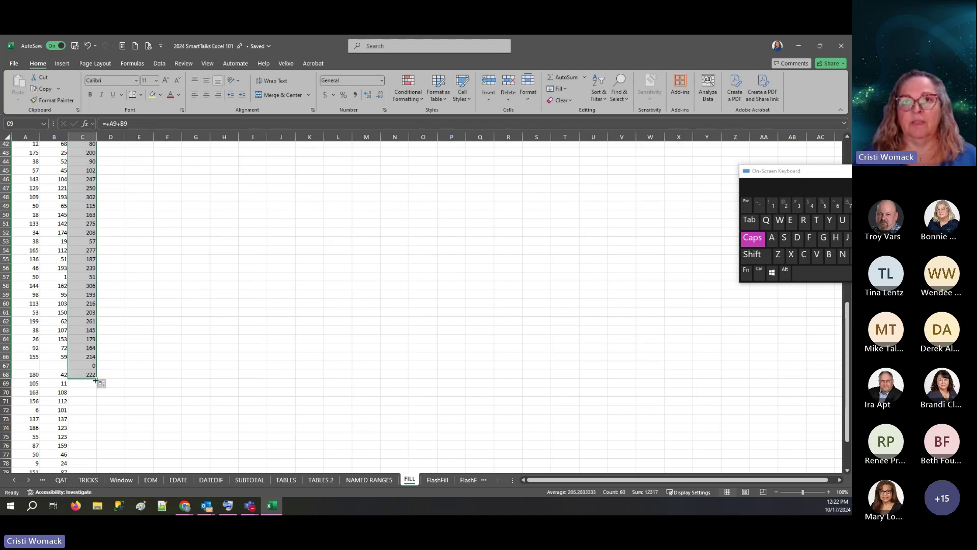
Inspect the A+B formula in blank row 67 and undo the recent fills in column C
left_click(92, 376)
left_click(82, 364)
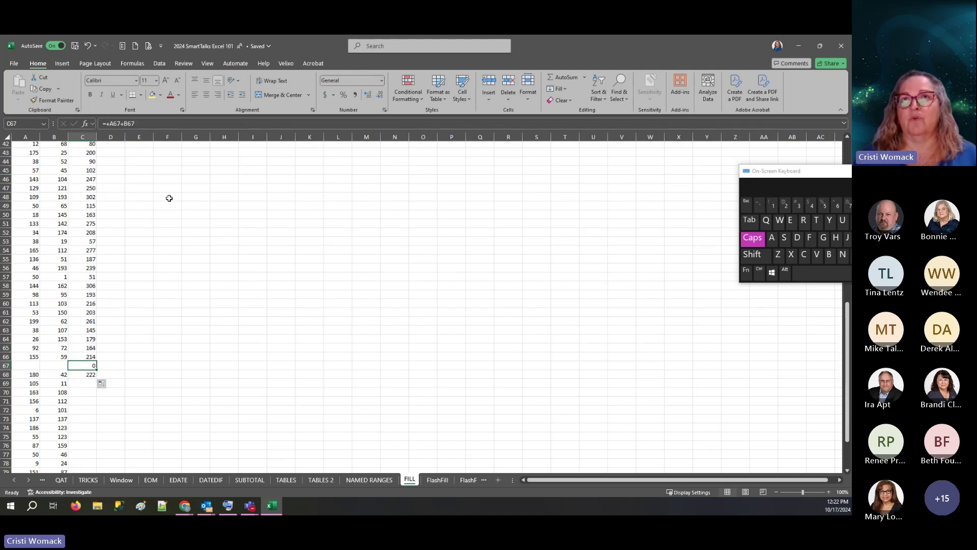
left_click(88, 46)
left_click(87, 45)
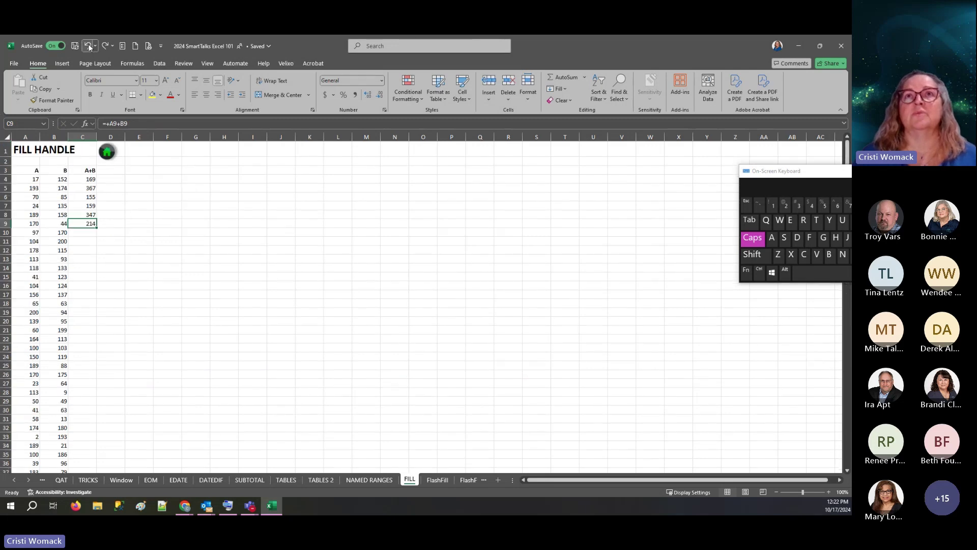
left_click(88, 46)
Open the SHORTCUTS sheet through the agenda and move the On-Screen Keyboard into view to demonstrate a key combination
left_click(107, 152)
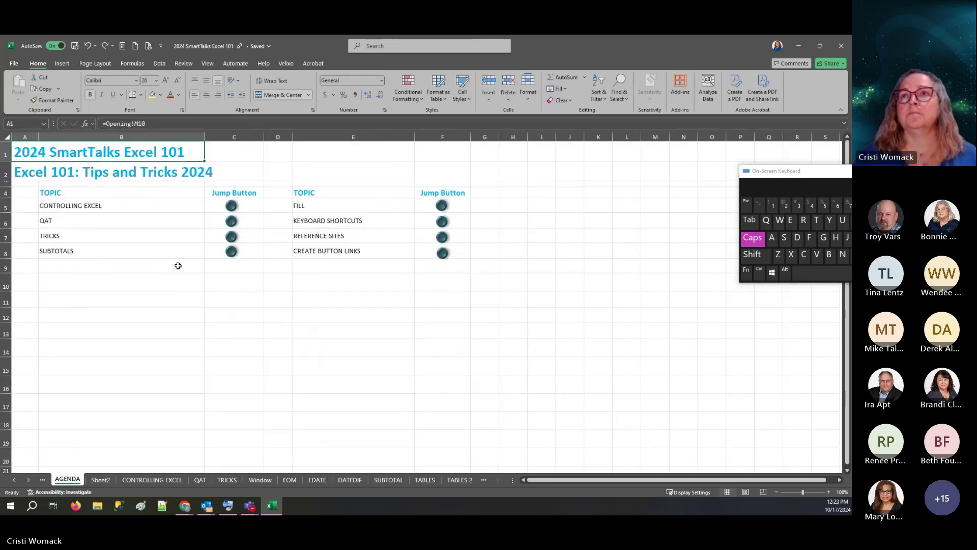
left_click(442, 221)
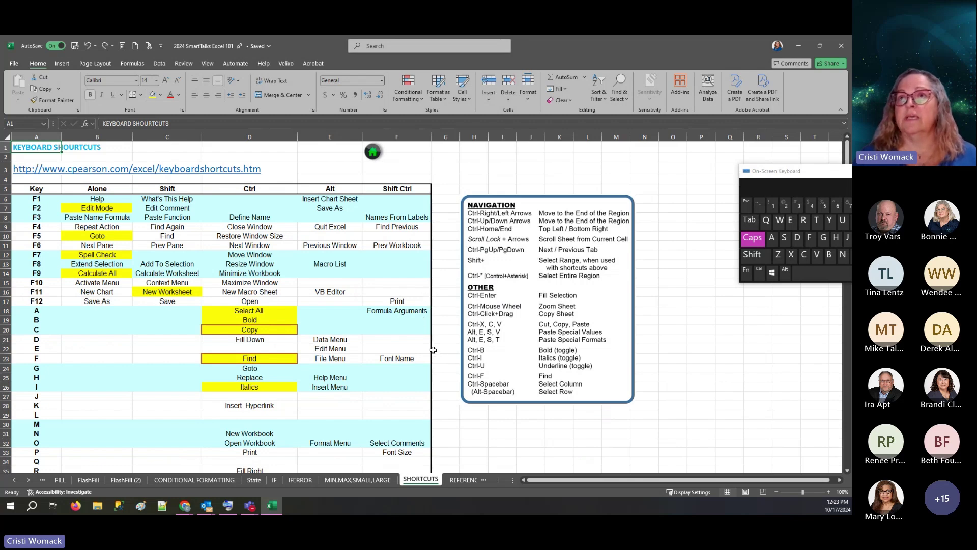
left_click_drag(795, 175, 721, 236)
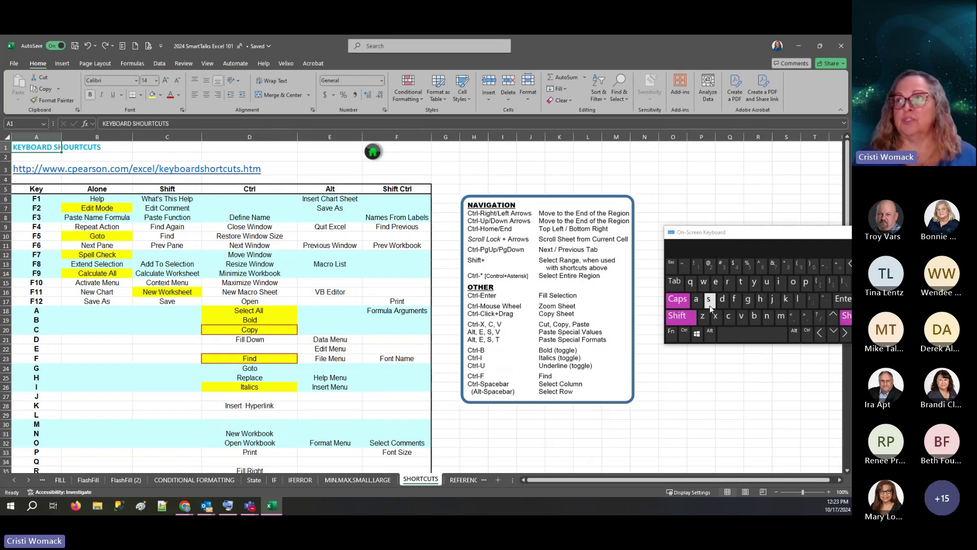
key("ctrl+shift")
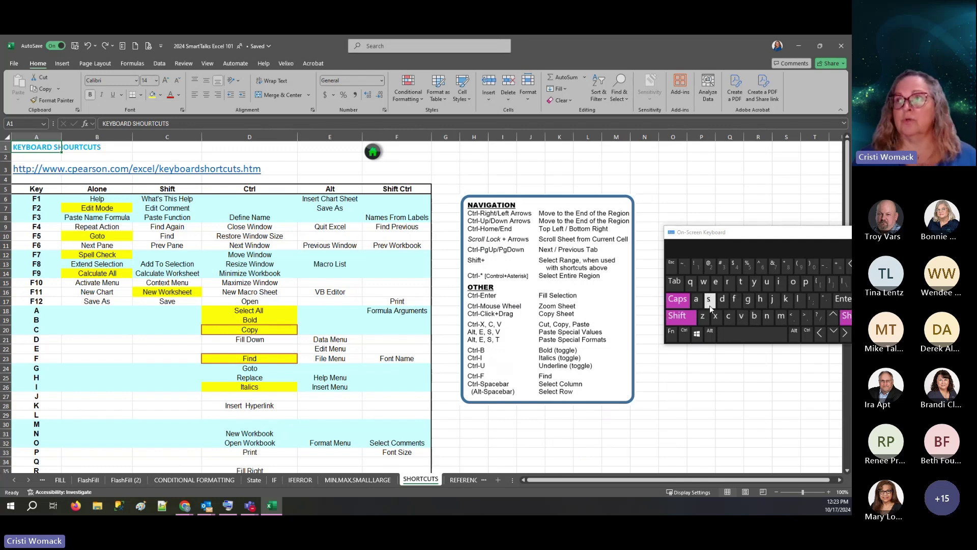
left_click(709, 306)
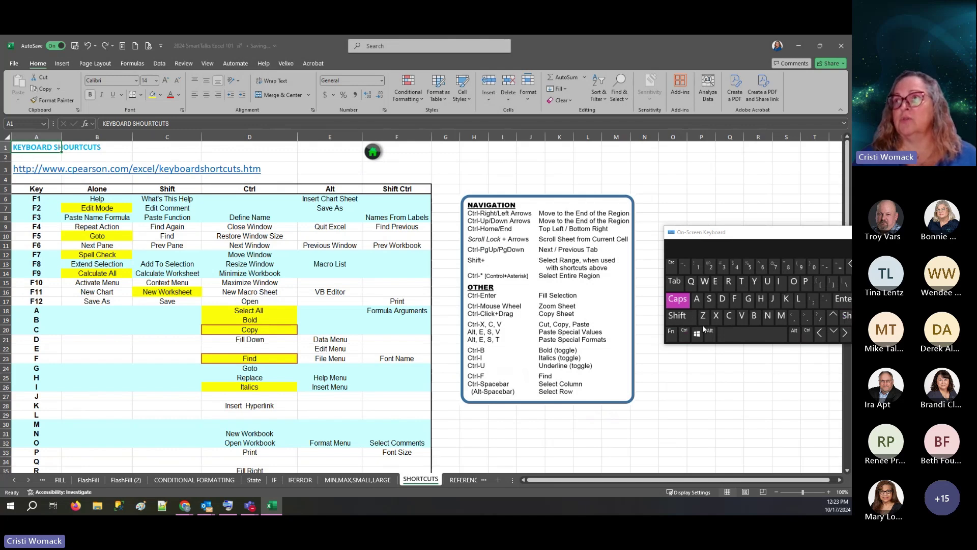
left_click_drag(704, 237, 719, 231)
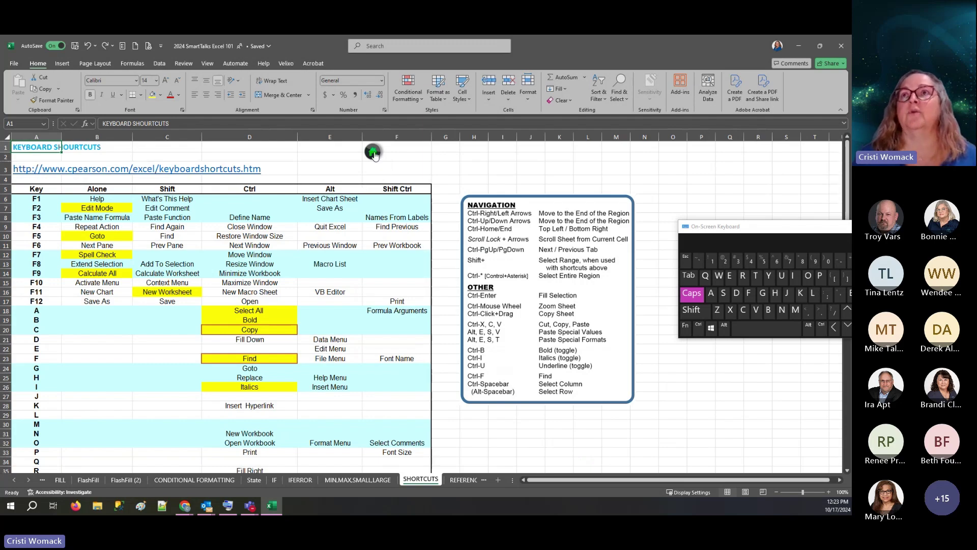
Look through the full keyboard shortcut table on the SHORTCUTS sheet and return to its beginning
scroll(434, 249, "down", 11)
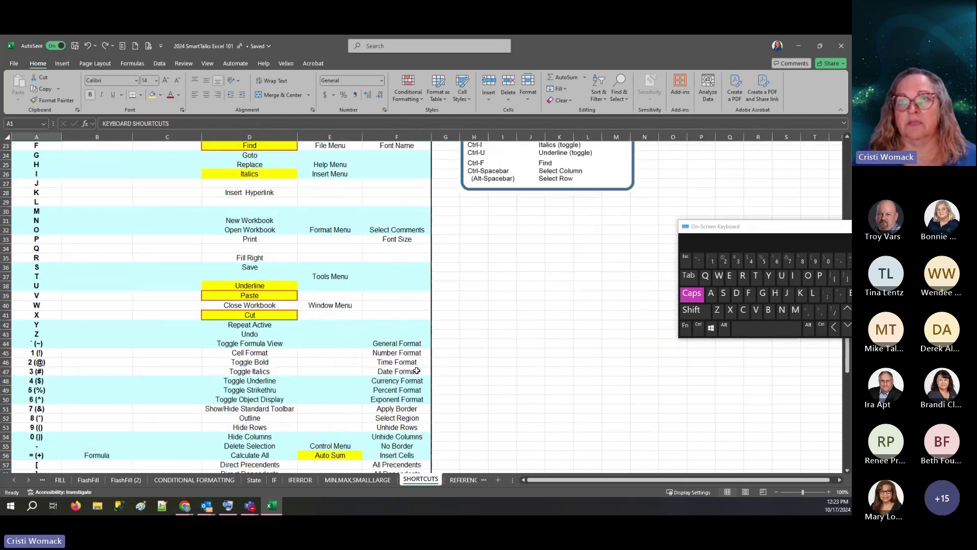
scroll(417, 371, "down", 7)
scroll(417, 371, "up", 12)
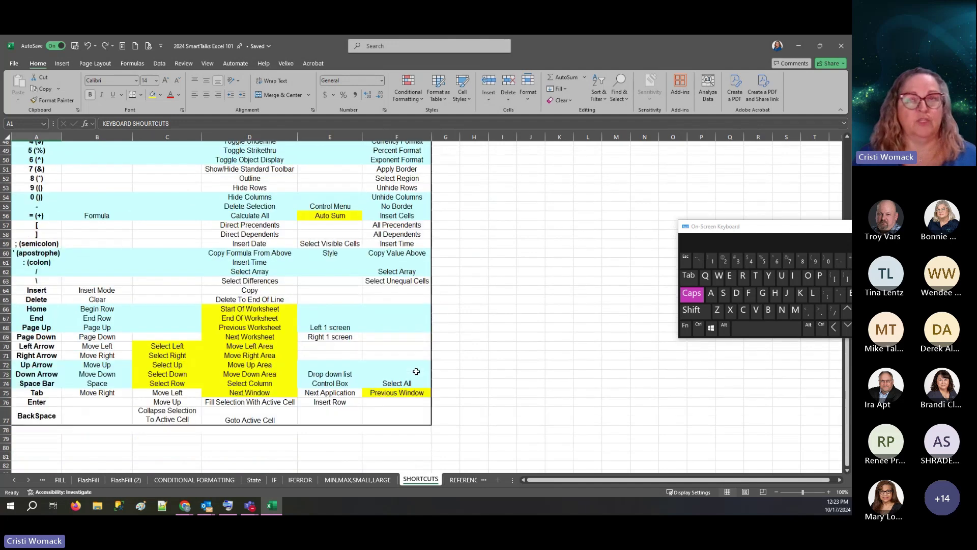
scroll(416, 372, "up", 5)
Go back to the agenda, view the tip websites on the REFERENCE sheet, and return to the agenda
left_click(377, 154)
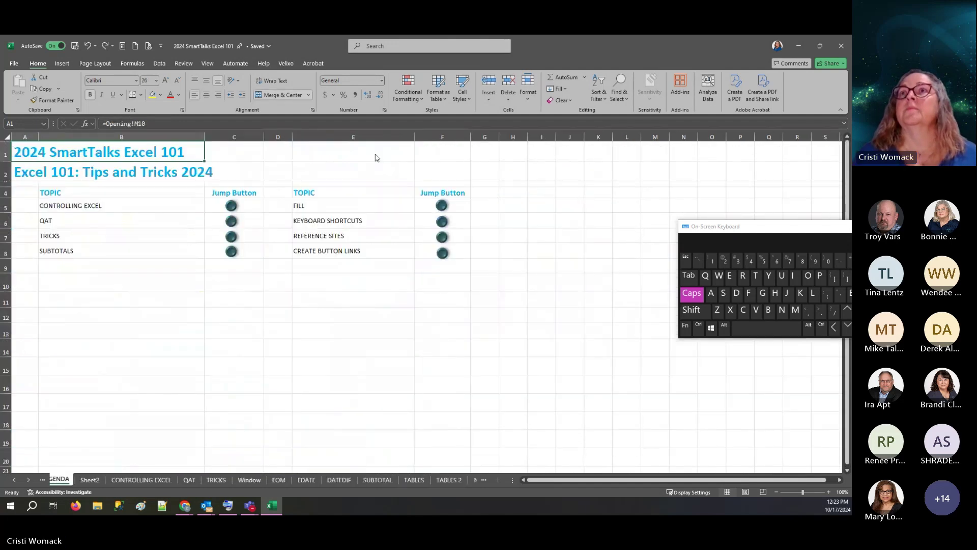
left_click(437, 239)
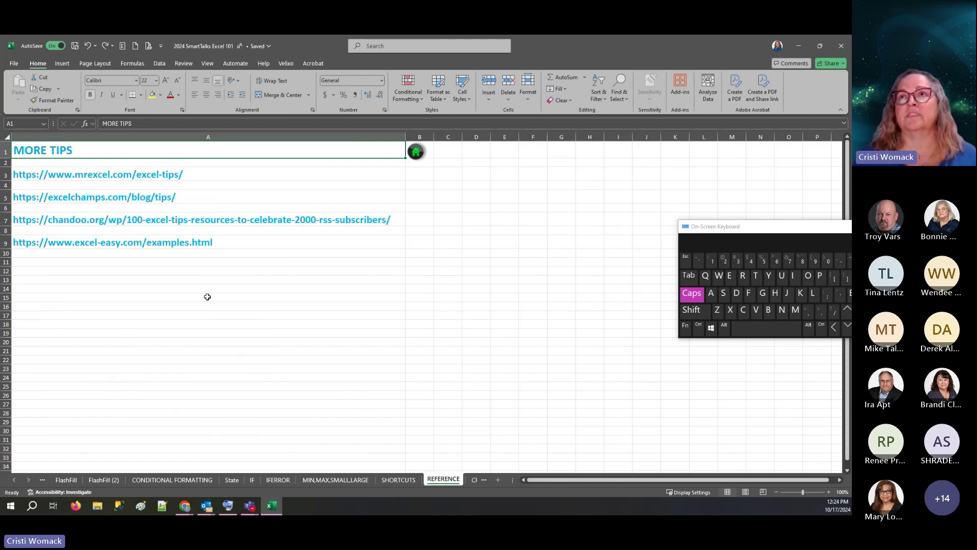
left_click(416, 151)
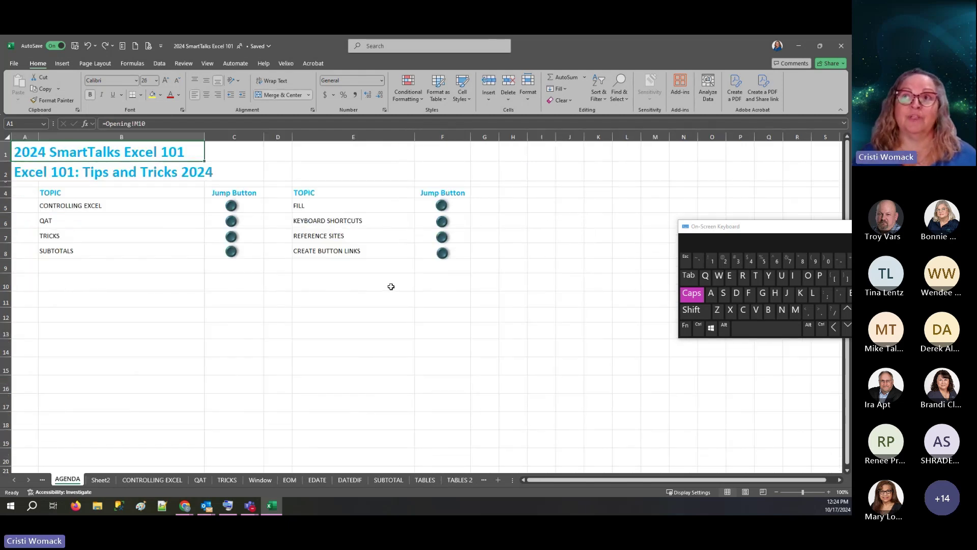
Open the CREATE BUTTON sheet from the agenda and draw a five-point star about 0.63" high and 0.65" wide in column F
left_click(443, 254)
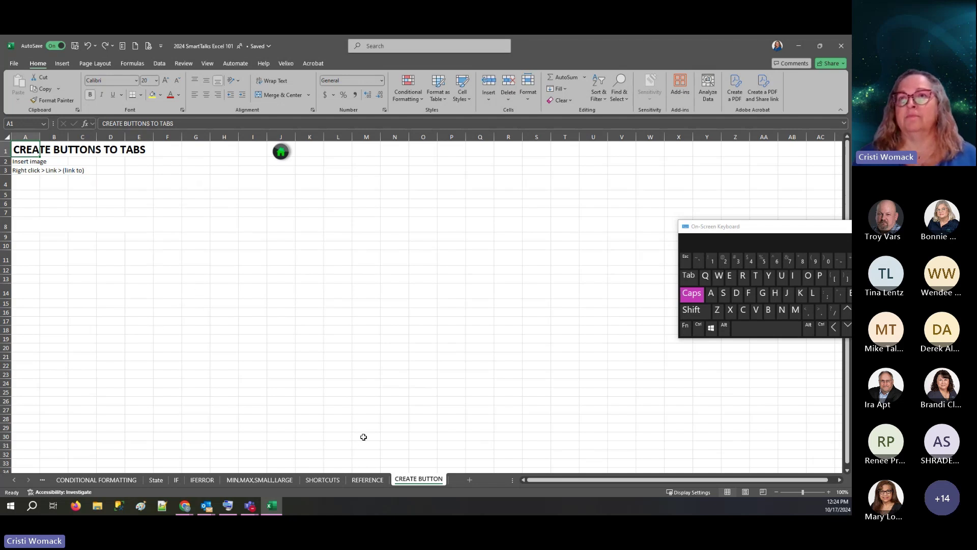
left_click(129, 184)
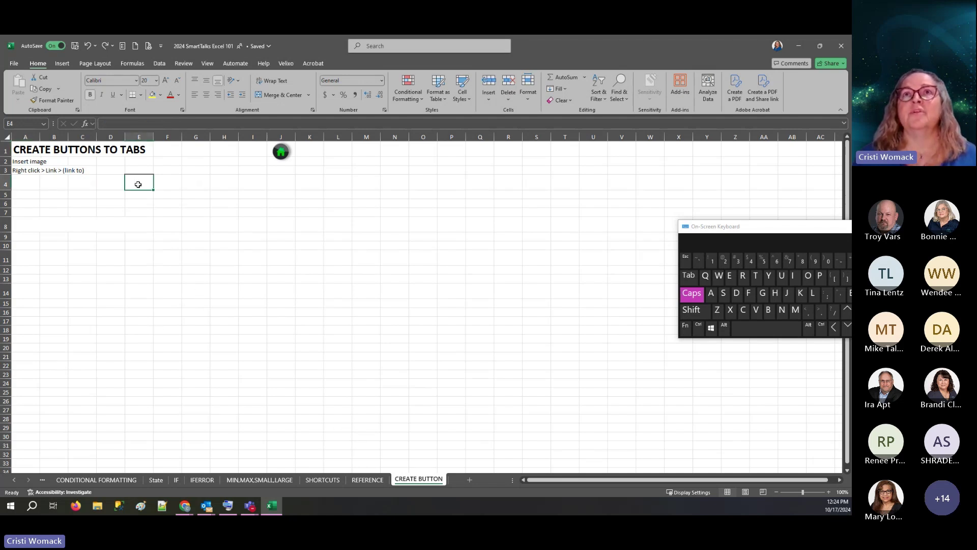
left_click(62, 65)
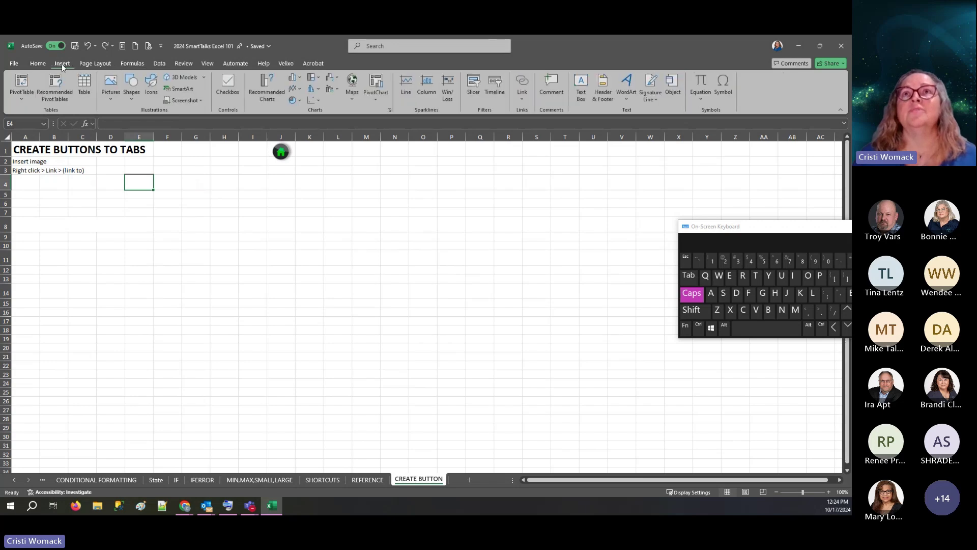
left_click(132, 94)
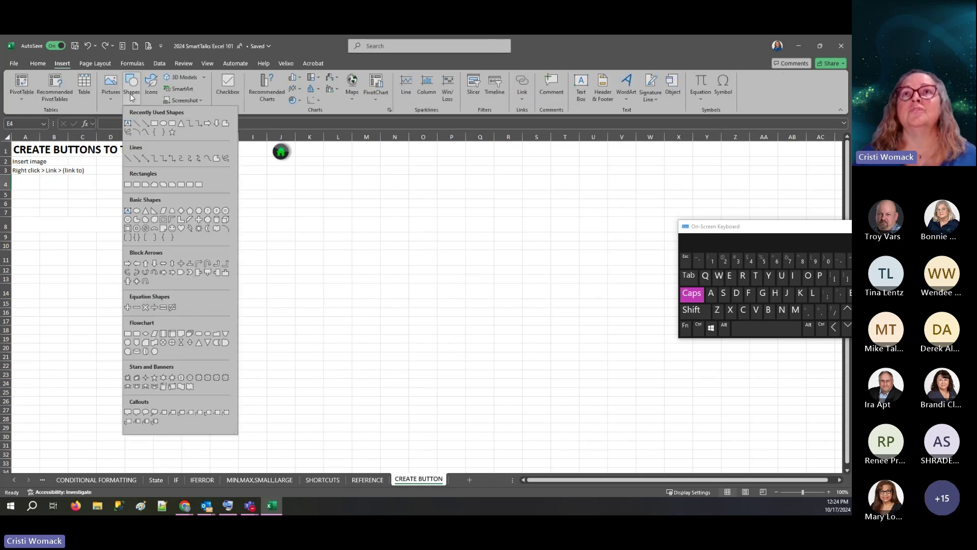
left_click(173, 134)
left_click_drag(154, 196, 182, 222)
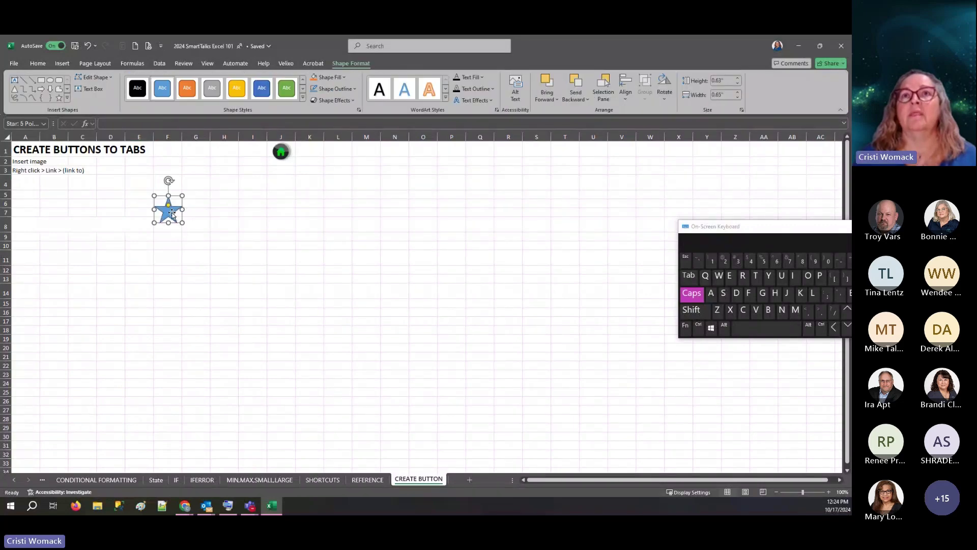
Add a hyperlink to the star that targets cell A1 of the AGENDA sheet in this document
right_click(172, 214)
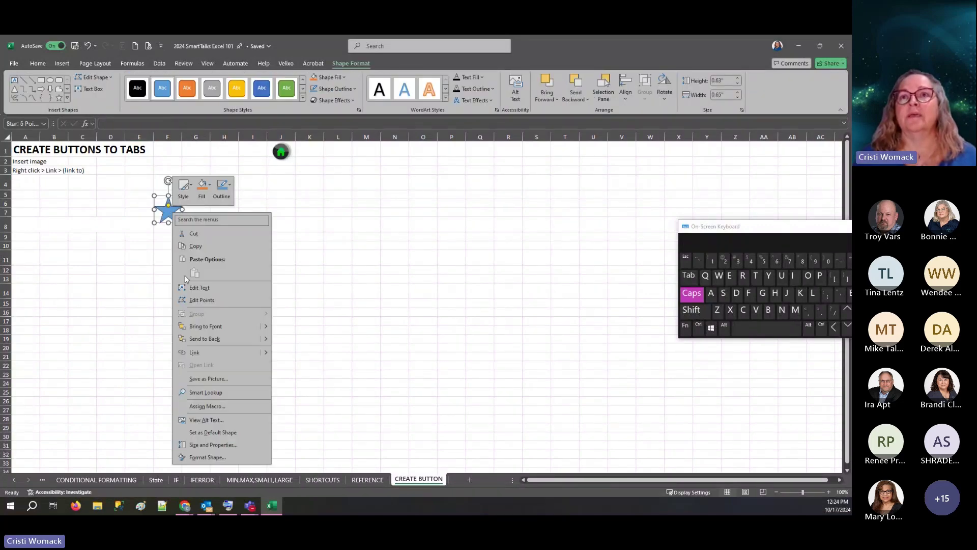
left_click(190, 352)
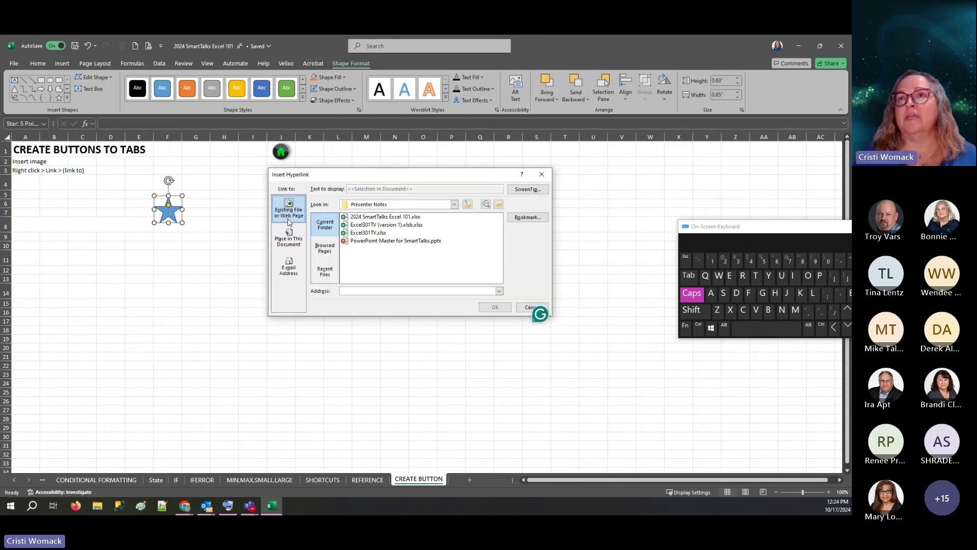
left_click(289, 242)
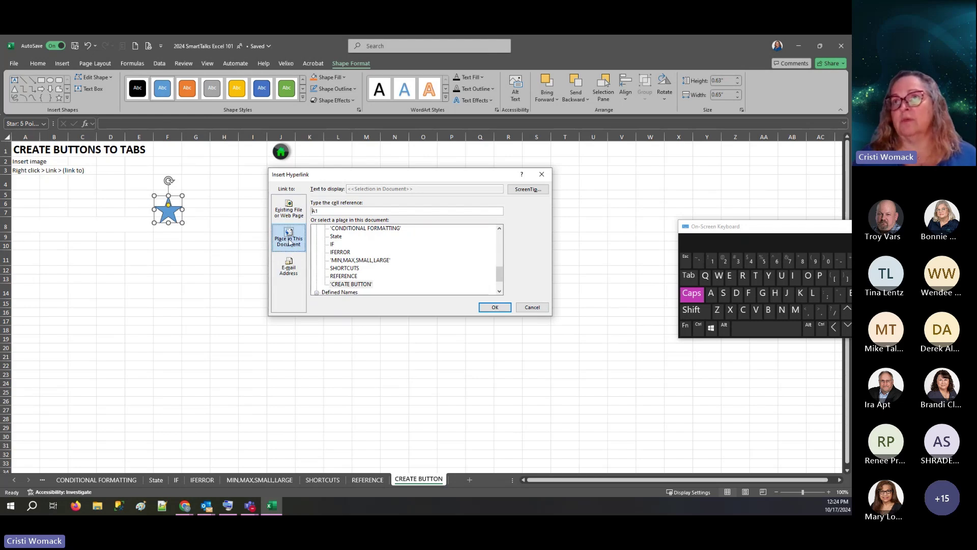
left_click(350, 284)
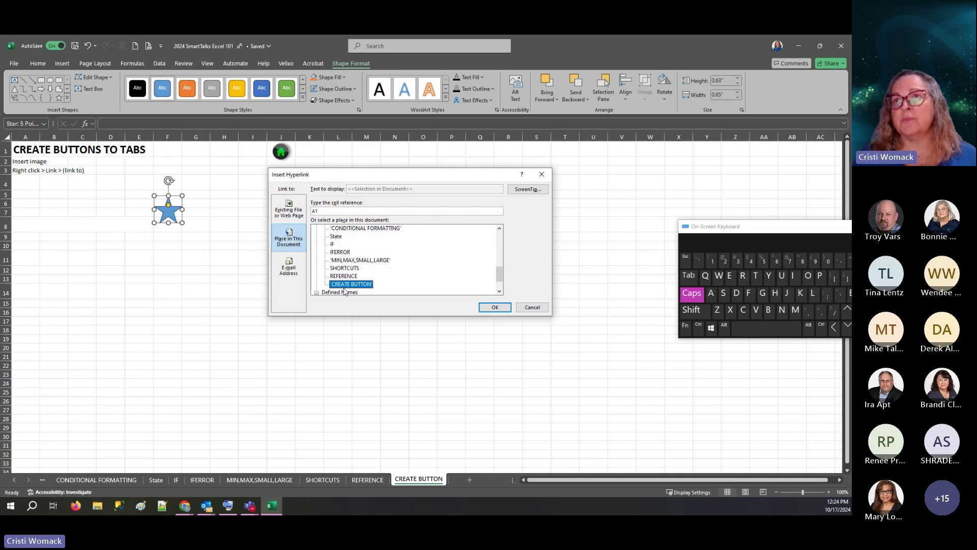
scroll(330, 284, "up", 10)
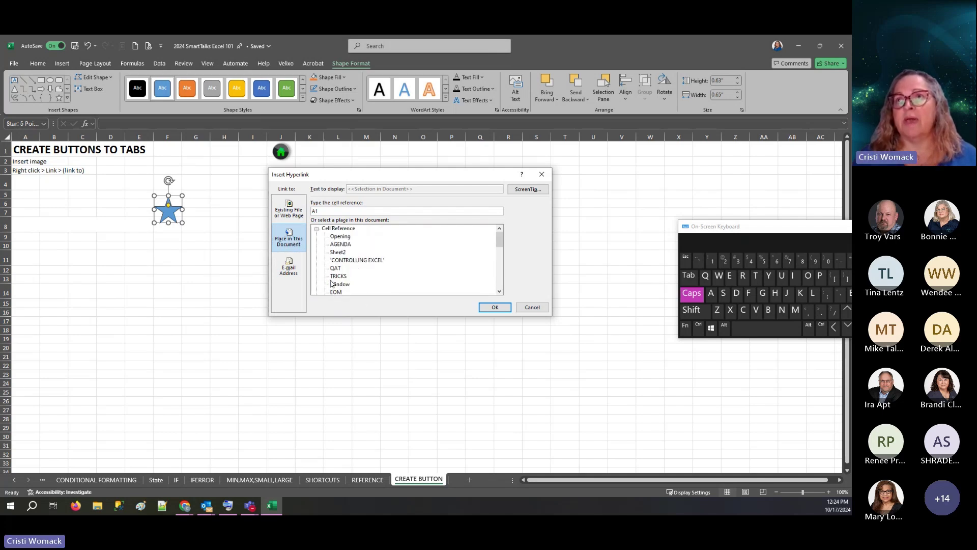
left_click(345, 245)
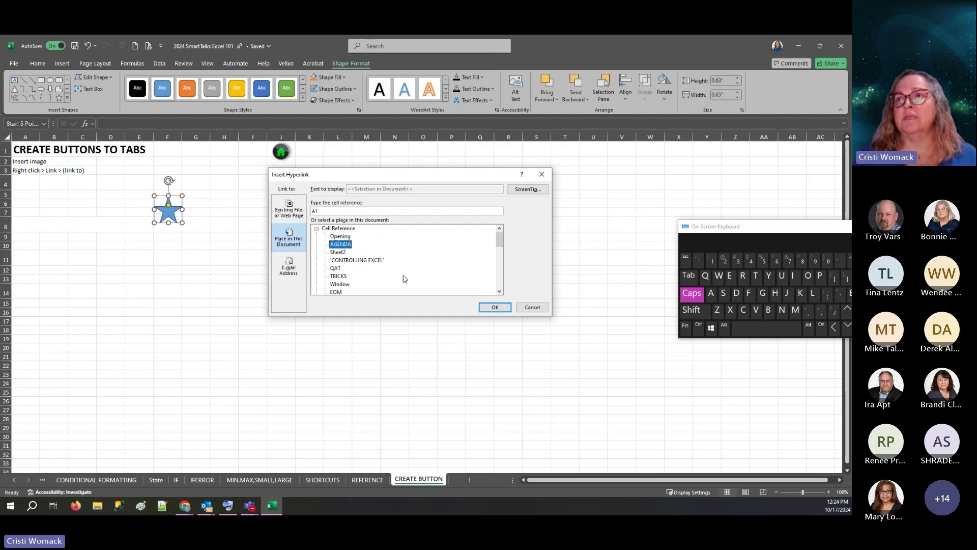
left_click(493, 308)
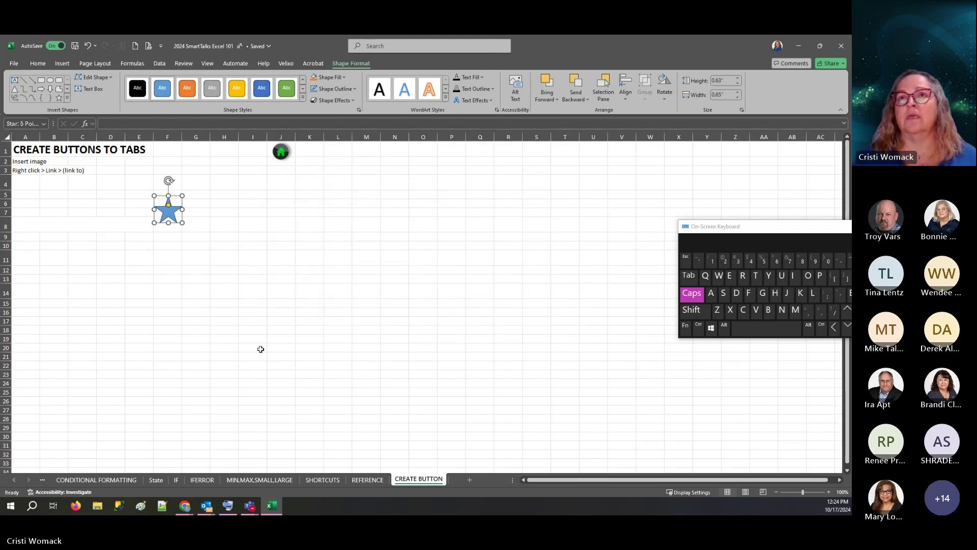
Test the star's link to AGENDA twice, returning to the CREATE BUTTON sheet through the agenda's jump button
left_click(253, 292)
left_click(169, 215)
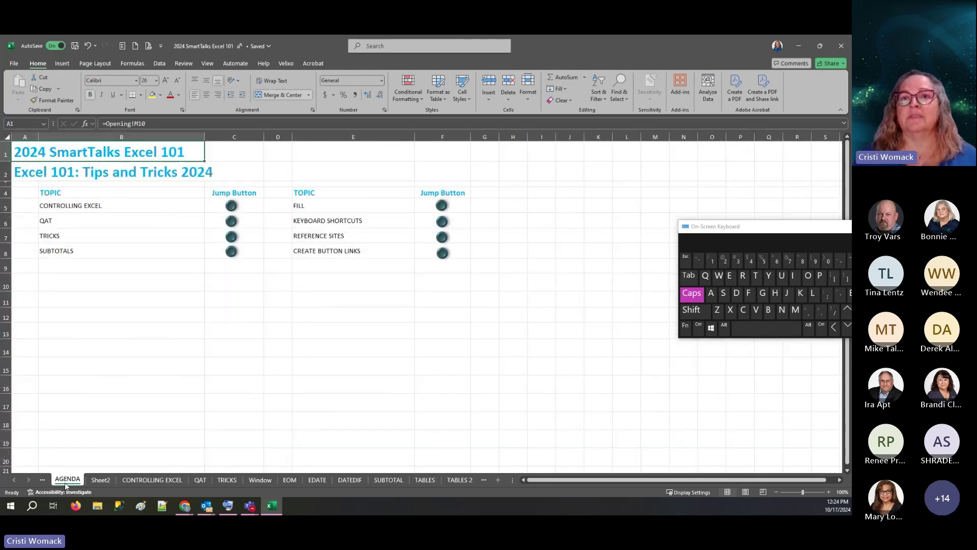
left_click(442, 255)
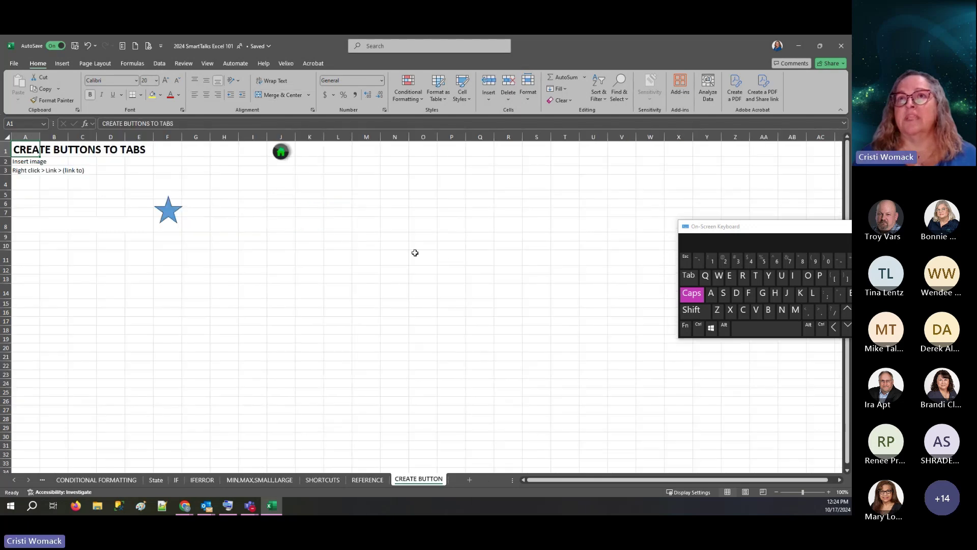
left_click(168, 209)
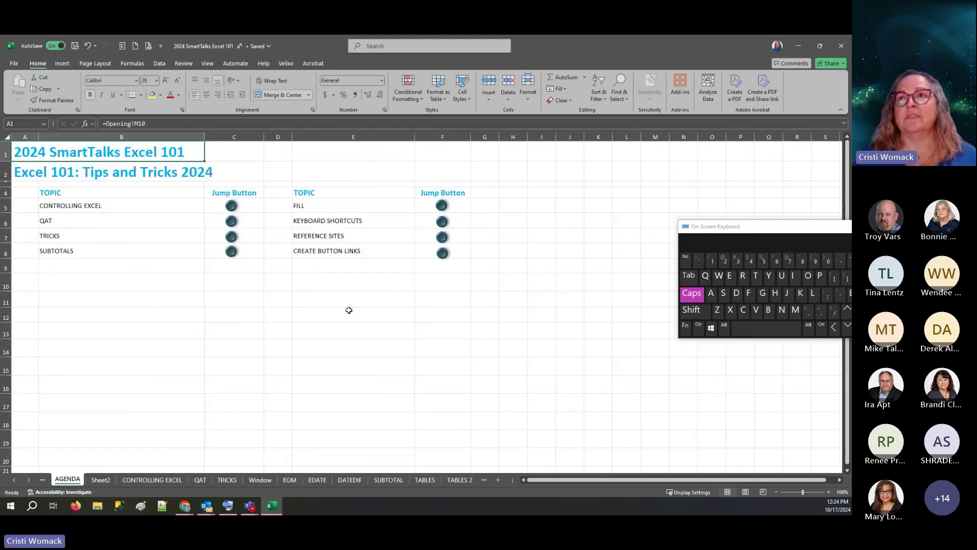
left_click(444, 259)
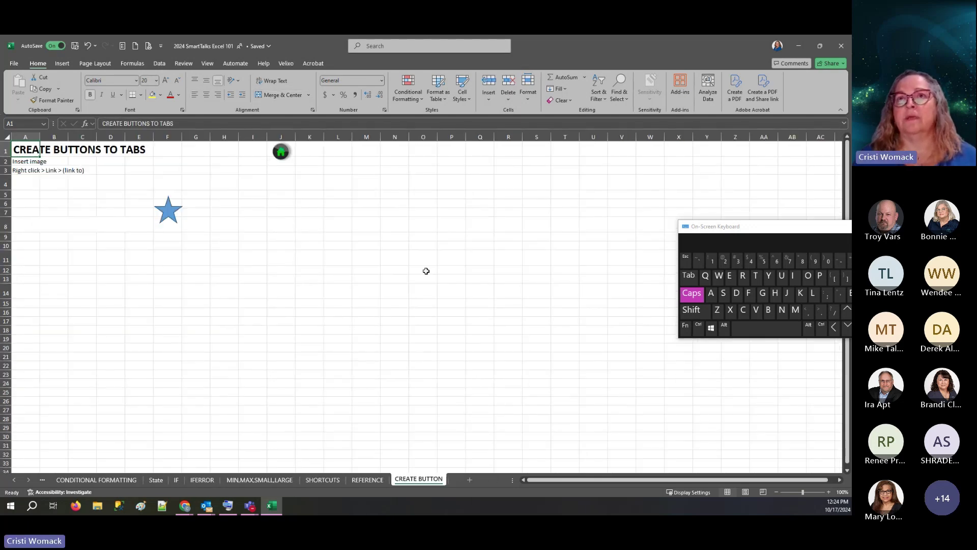
Change the star's hyperlink target to cell A1 of the Opening sheet
right_click(166, 211)
left_click(202, 347)
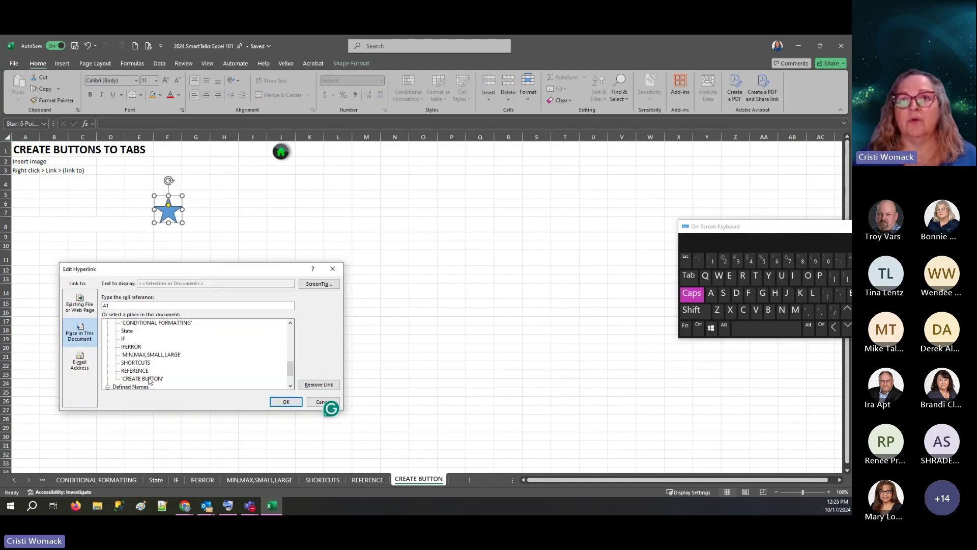
scroll(149, 377, "up", 8)
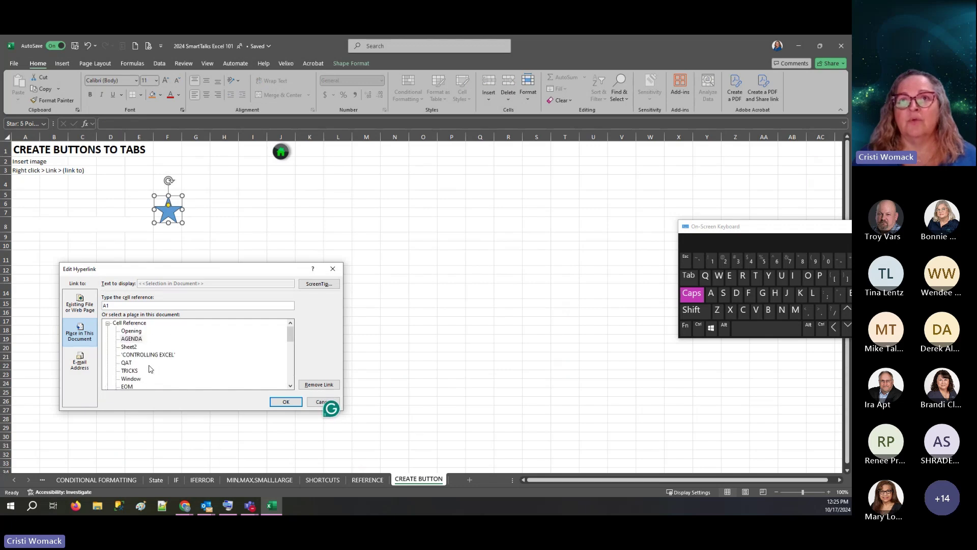
left_click(138, 332)
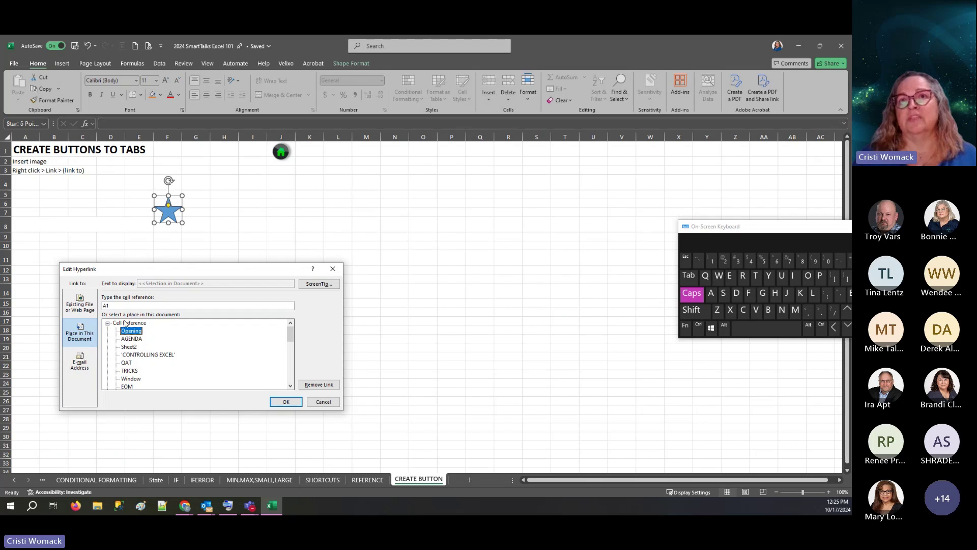
left_click(281, 402)
Test the star's link to the Opening sheet and switch to the AGENDA sheet
left_click(262, 280)
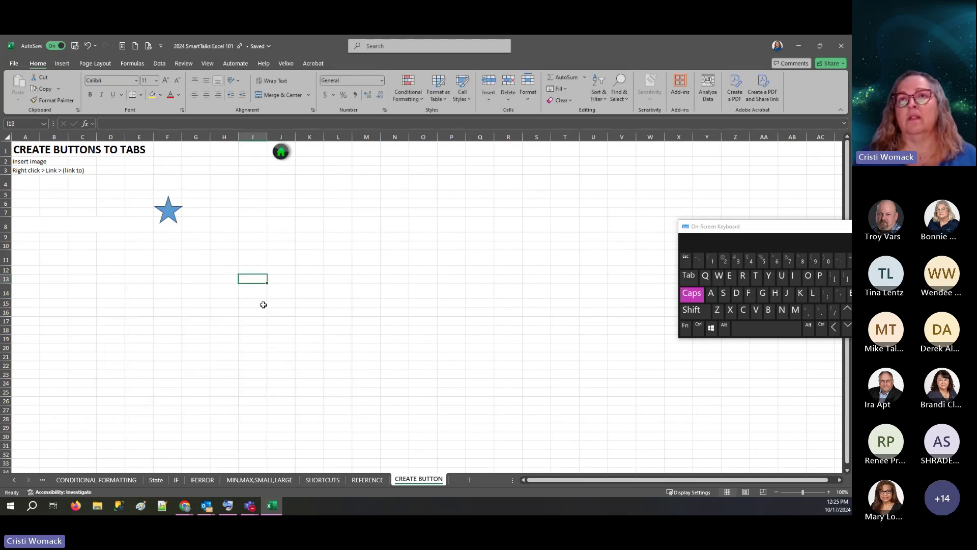
left_click(170, 211)
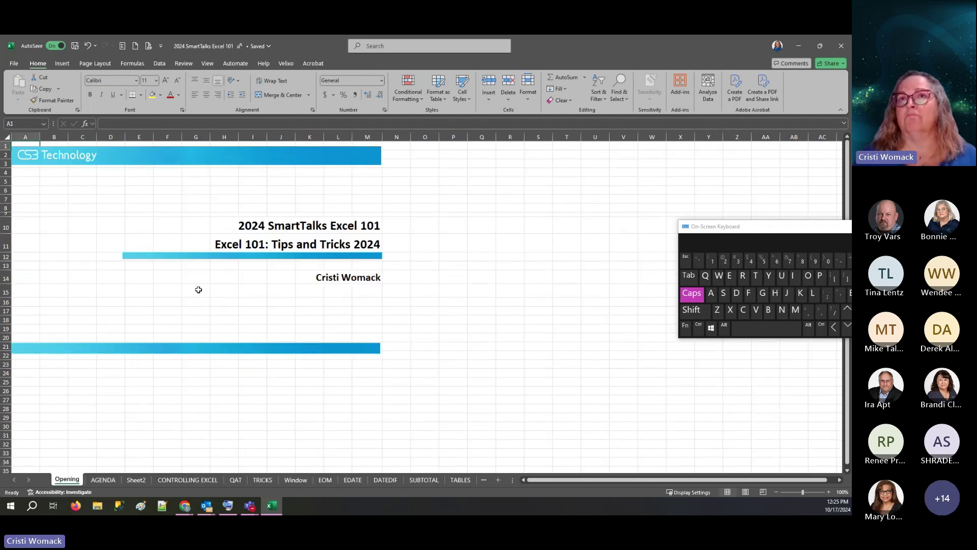
left_click(103, 480)
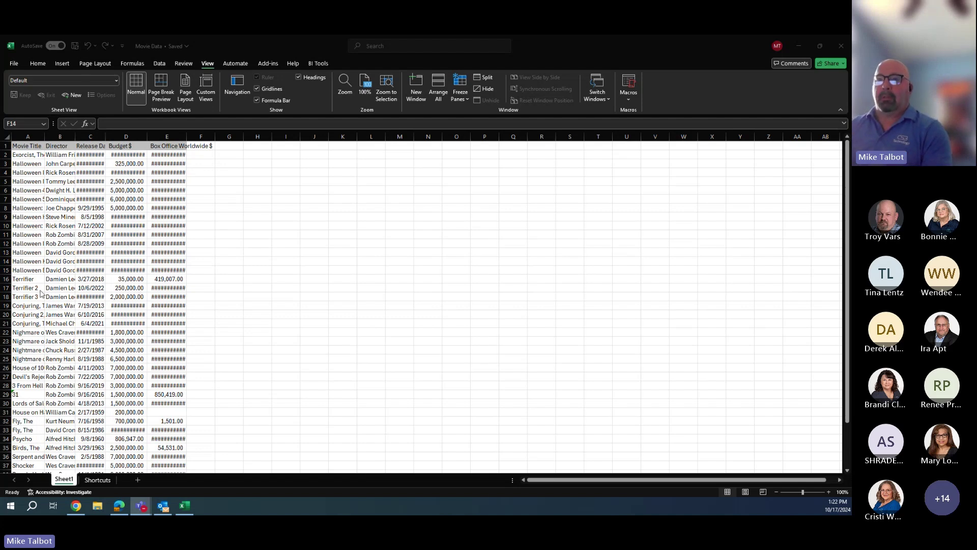
Shrink the height of rows 10 through 14 in the movie list to a sliver
left_click(170, 254)
left_click(167, 243)
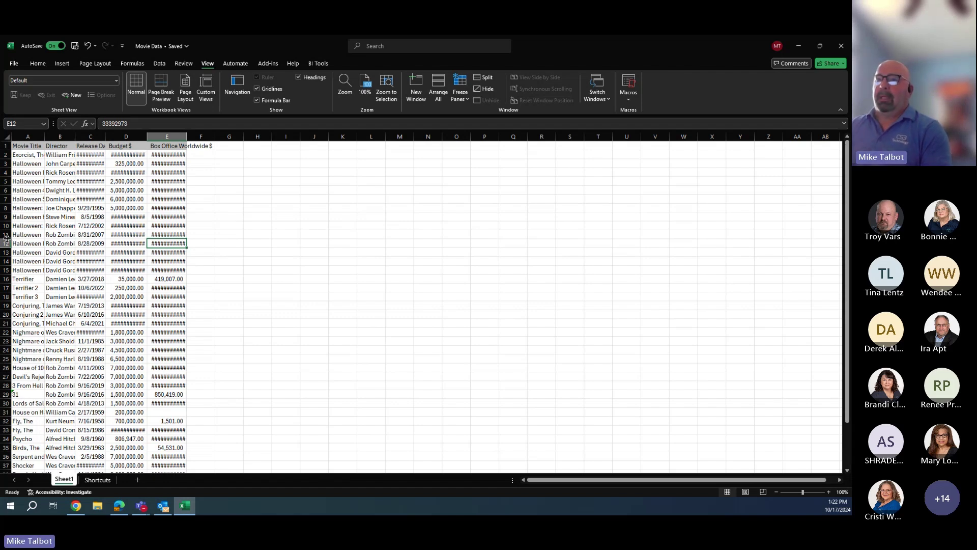
mouse_move(6, 239)
left_mouse_down()
mouse_move(4, 264)
mouse_move(5, 227)
left_mouse_up()
left_click(5, 225)
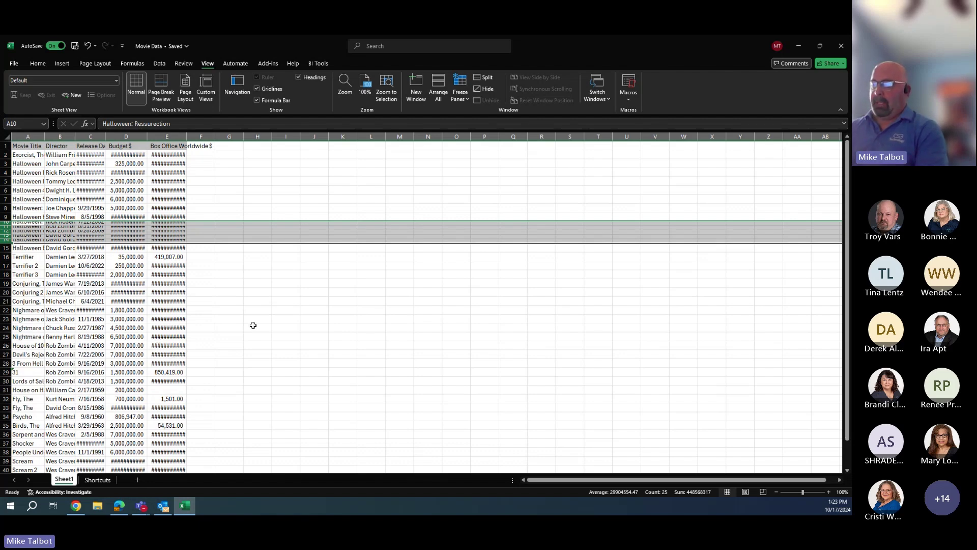
Select the whole sheet and AutoFit all column widths to their contents
key("ctrl+a")
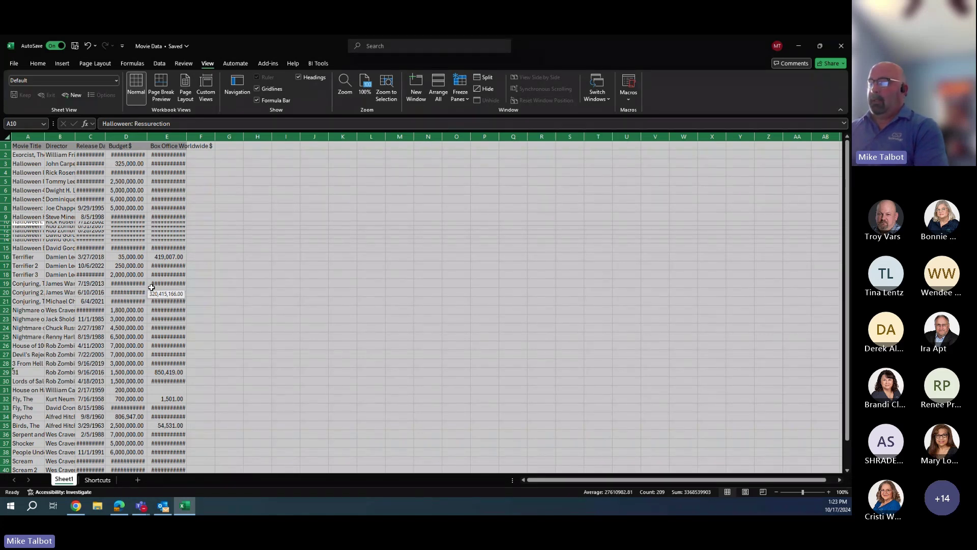
key("alt")
key("h")
key("o")
key("i")
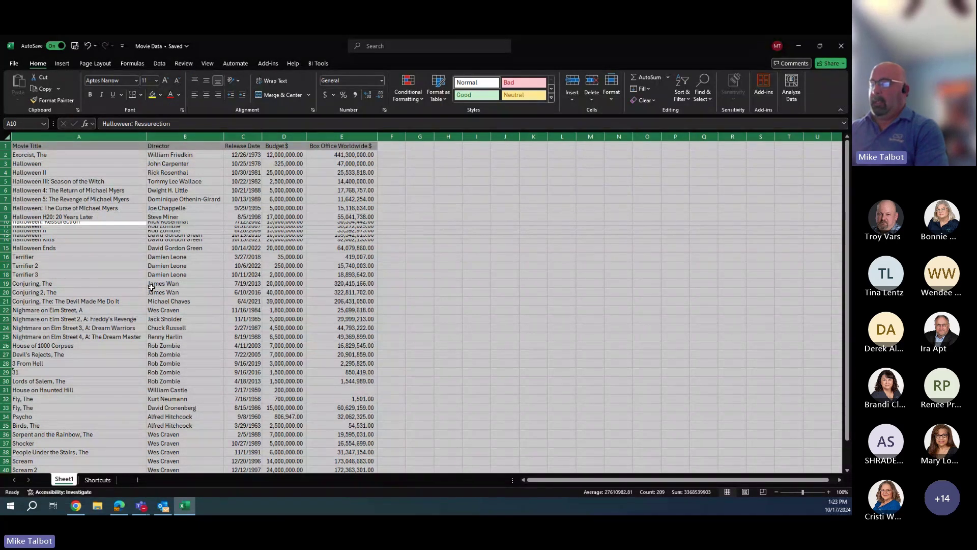
AutoFit the row heights across the whole selected sheet
key("alt")
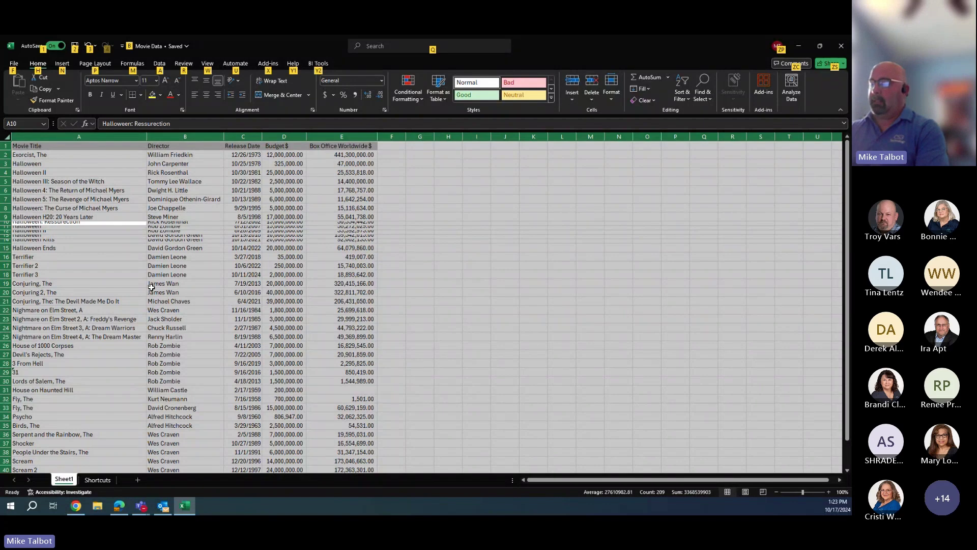
key("h")
key("o")
key("u")
key("o")
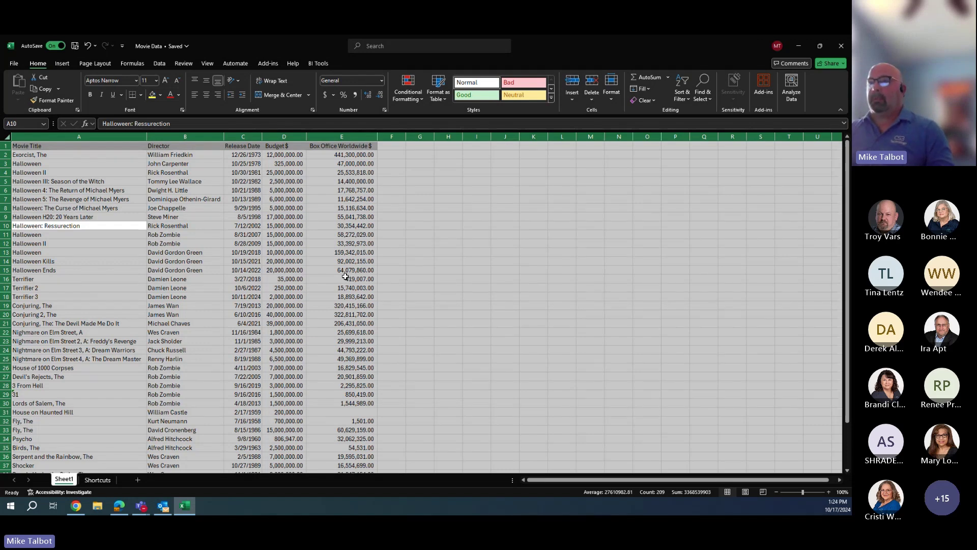
Review the movie list down to its last row and back, and view the available cell formatting options
scroll(318, 293, "down", 2)
scroll(313, 298, "up", 2)
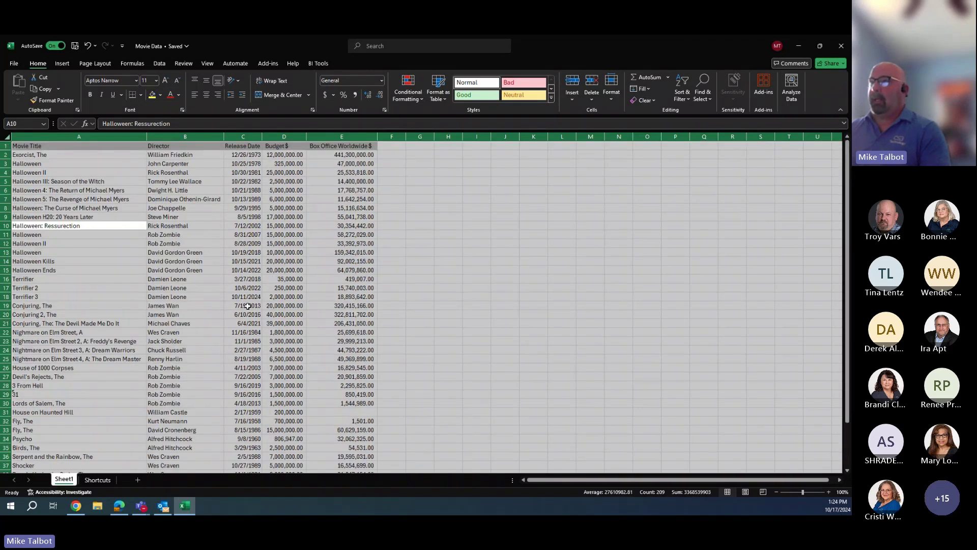
scroll(248, 305, "down", 6)
scroll(248, 306, "up", 6)
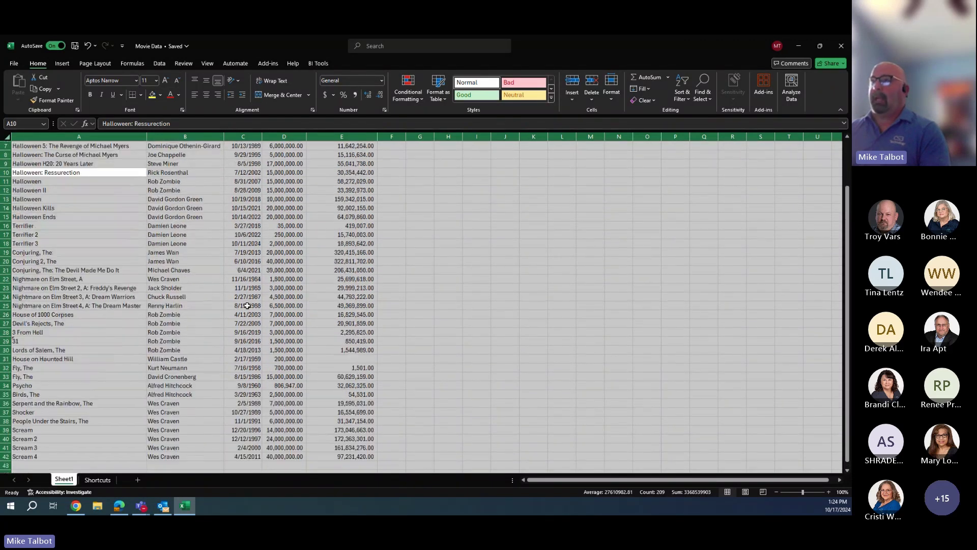
scroll(247, 306, "down", 6)
left_click(282, 305)
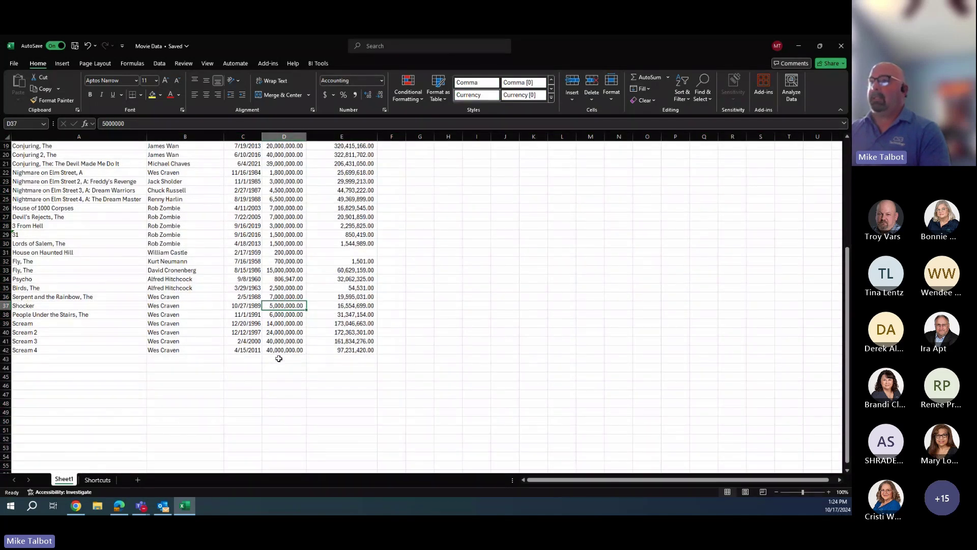
scroll(277, 359, "up", 6)
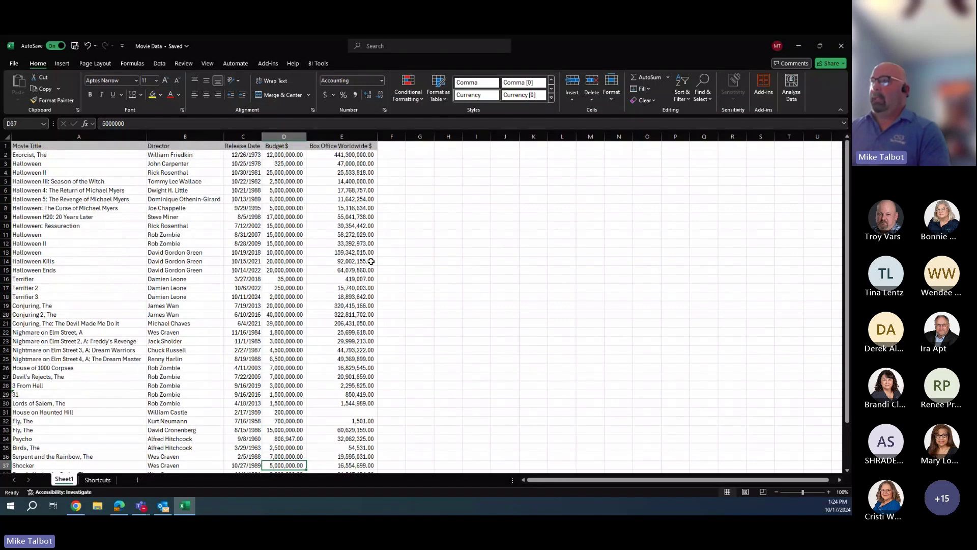
left_click(612, 98)
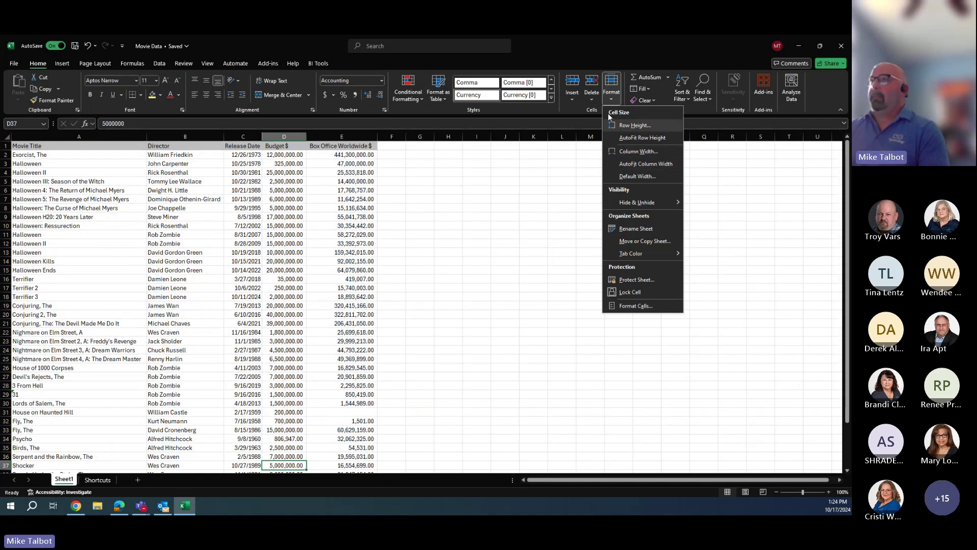
Freeze the top row of Sheet1 and test it by moving down and back up the movie list
left_click(208, 64)
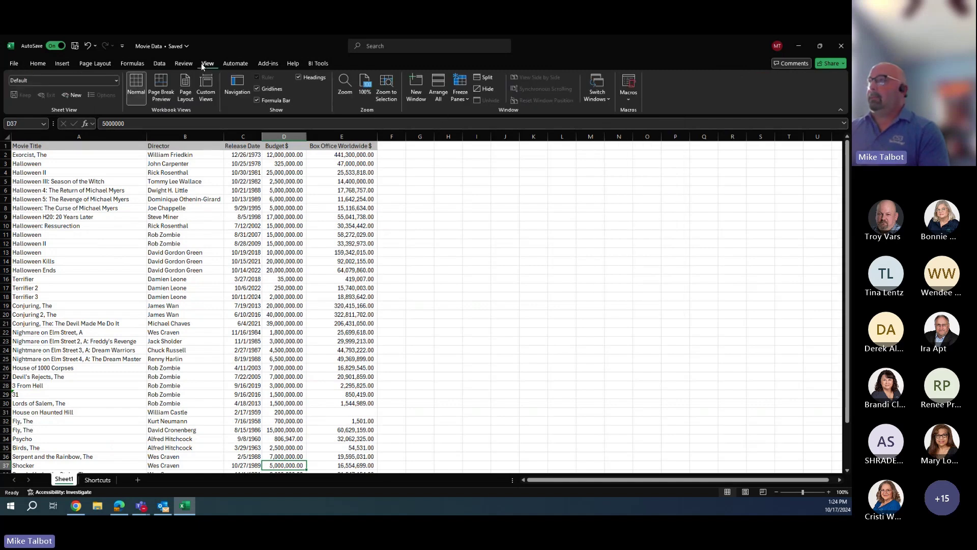
left_click(467, 99)
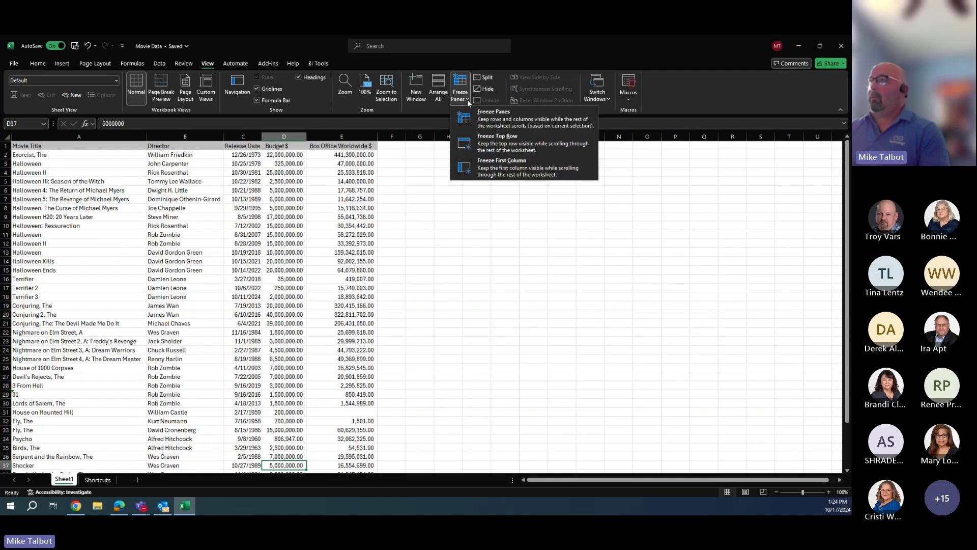
left_click(518, 146)
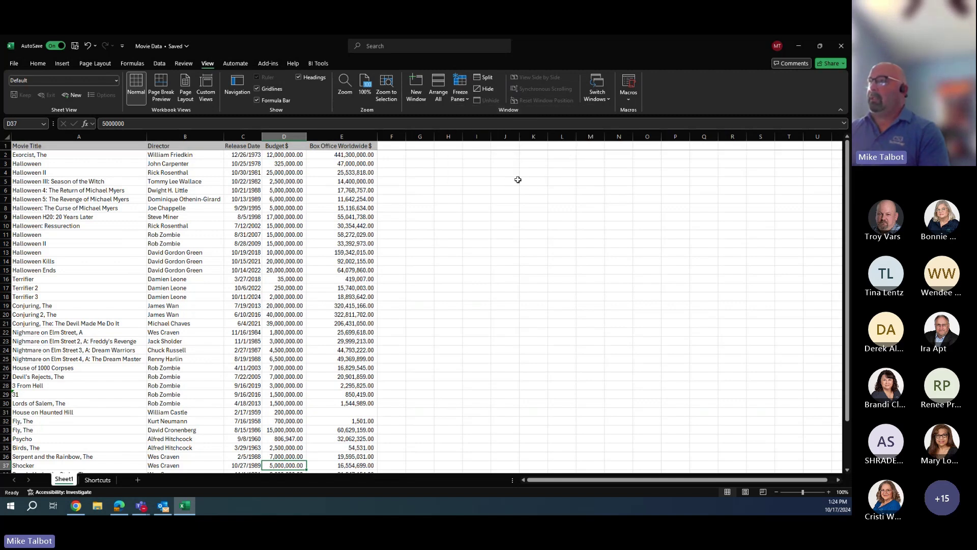
scroll(286, 246, "down", 8)
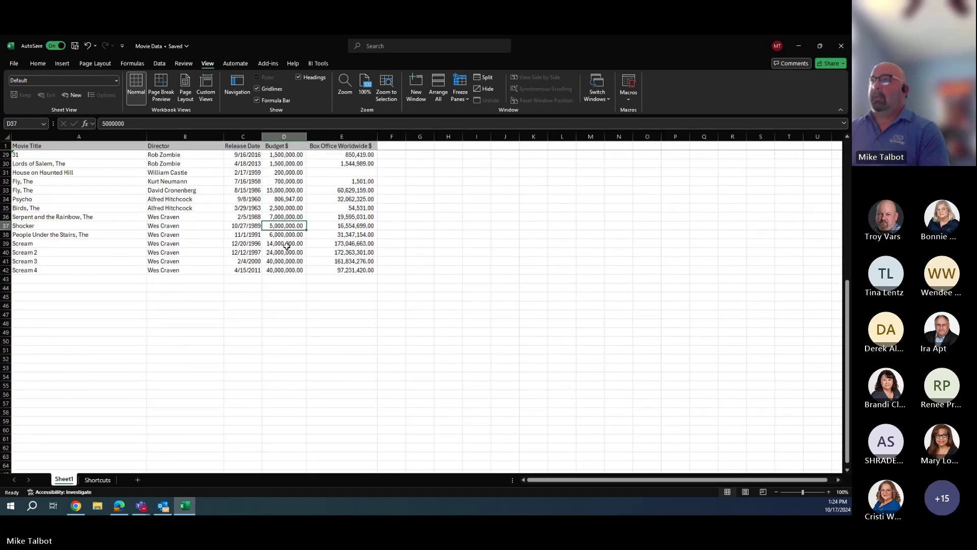
scroll(287, 245, "down", 2)
scroll(286, 246, "up", 3)
scroll(287, 246, "up", 7)
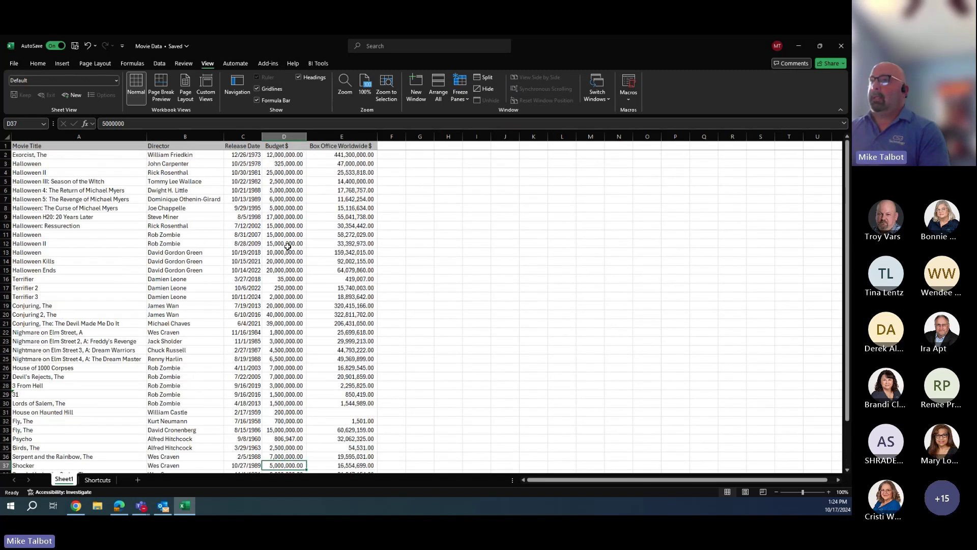
Test sideways movement with only the header row frozen by going from E14 to column U and back to column A
left_click(349, 261)
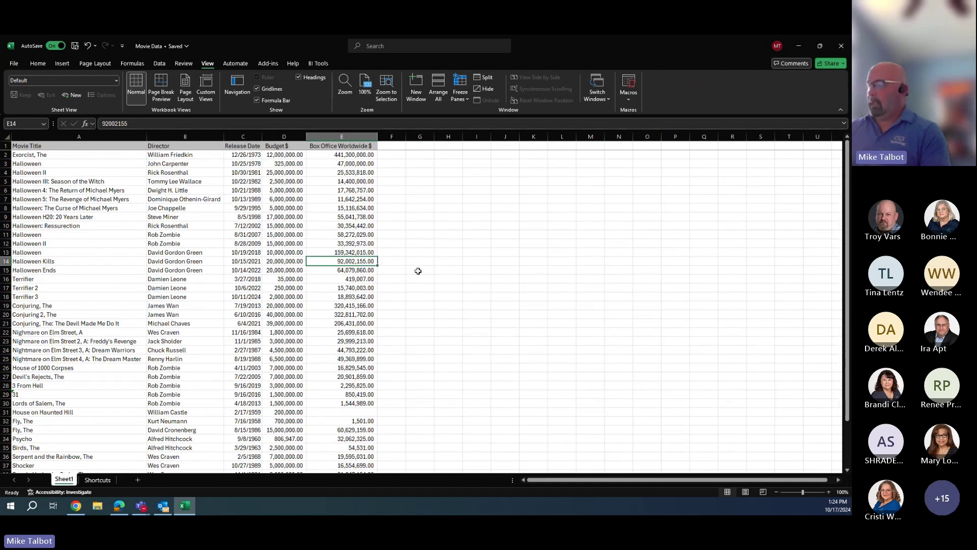
key("Right")
key("Right")
key("Right")
key("Right")
key("Right")
key("Right")
key("Right")
key("Right")
key("Right")
key("Right")
key("Right")
key("Right")
key("Right")
key("Right")
key("Right")
key("Right")
key("Right")
key("Right")
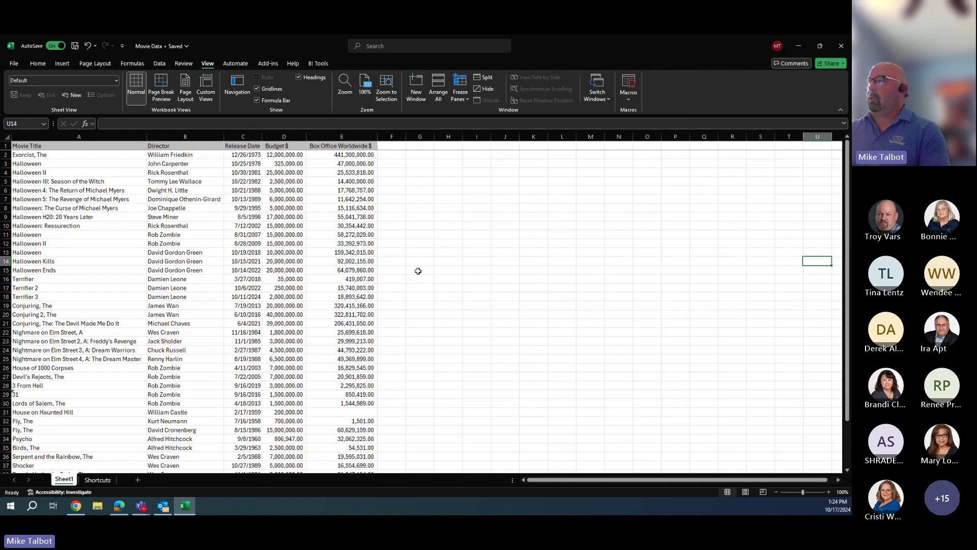
key("Left")
key("Left")
key("Left")
key("Left")
key("Left")
key("Left")
key("Left")
key("Left")
key("Left")
key("Left")
key("Left")
key("Left")
key("Left")
key("Left")
key("Left")
key("Left")
key("Left")
key("Left")
key("Left")
key("Left")
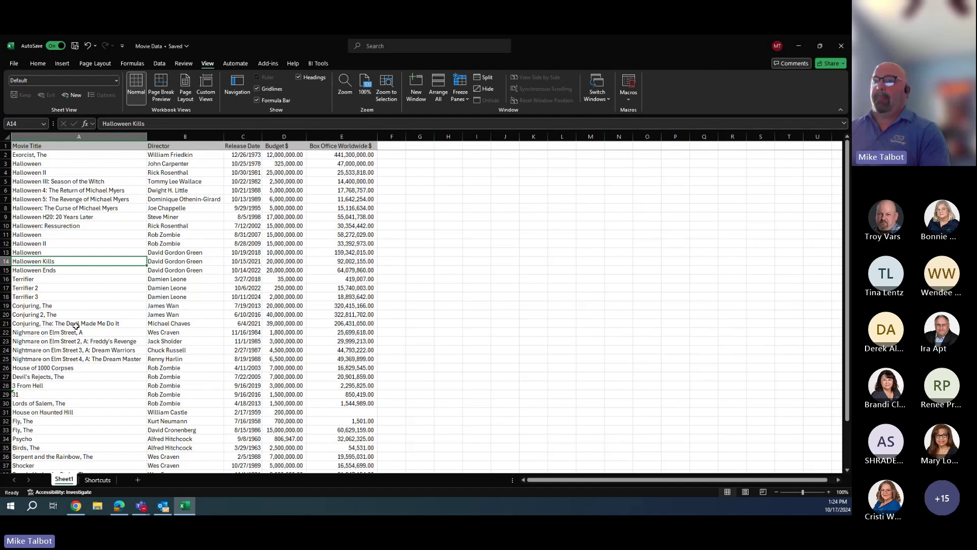
Compare the identically titled Halloween entries in rows 3, 11 and 13 and examine the Director column
left_click(52, 252)
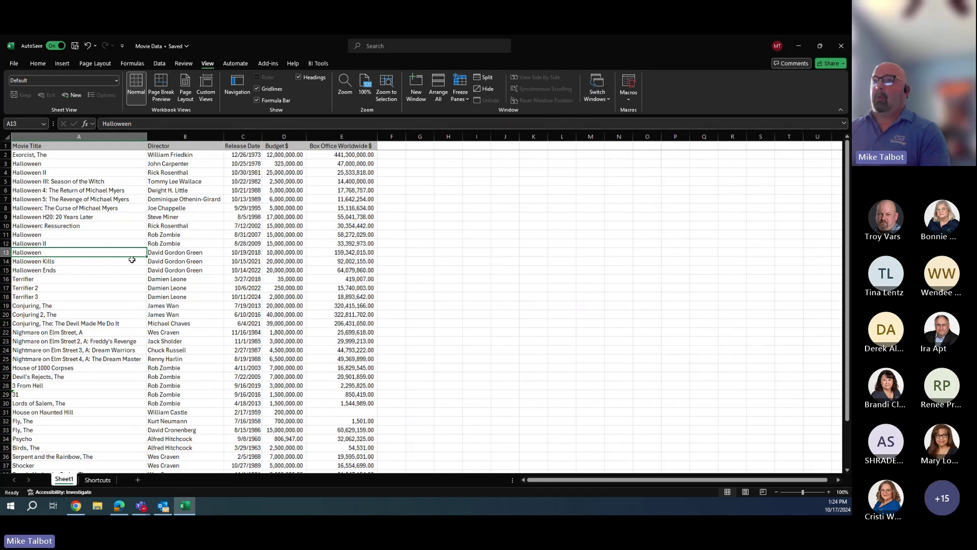
left_click(44, 164)
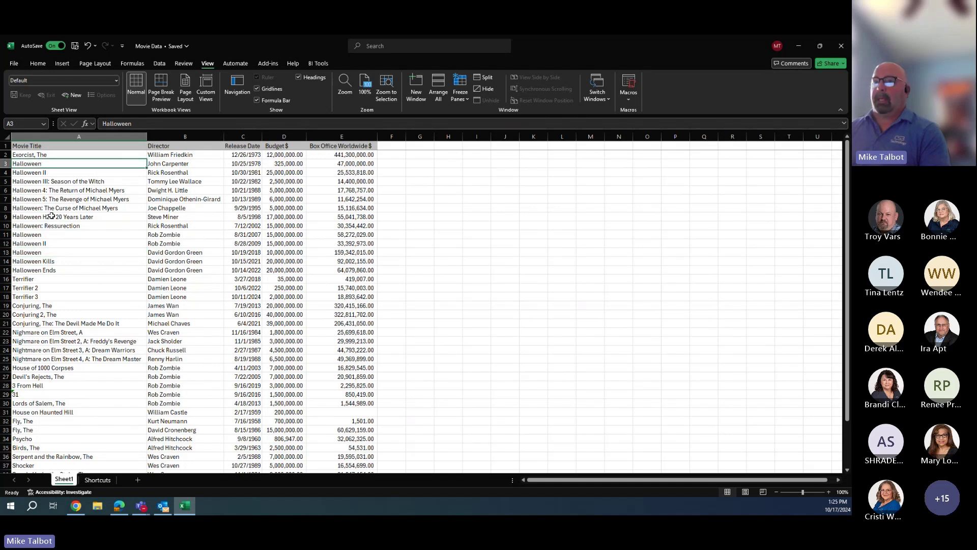
left_click(47, 251)
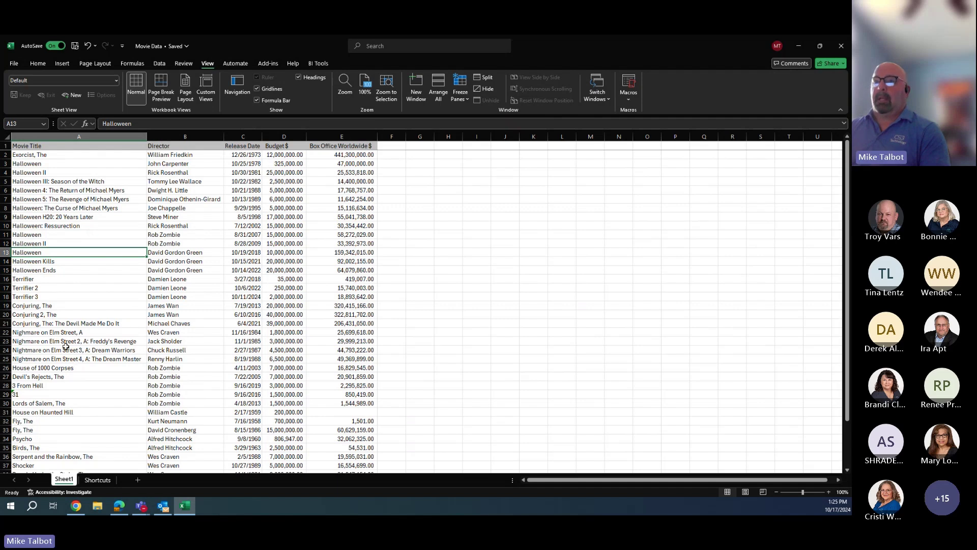
left_click(67, 233)
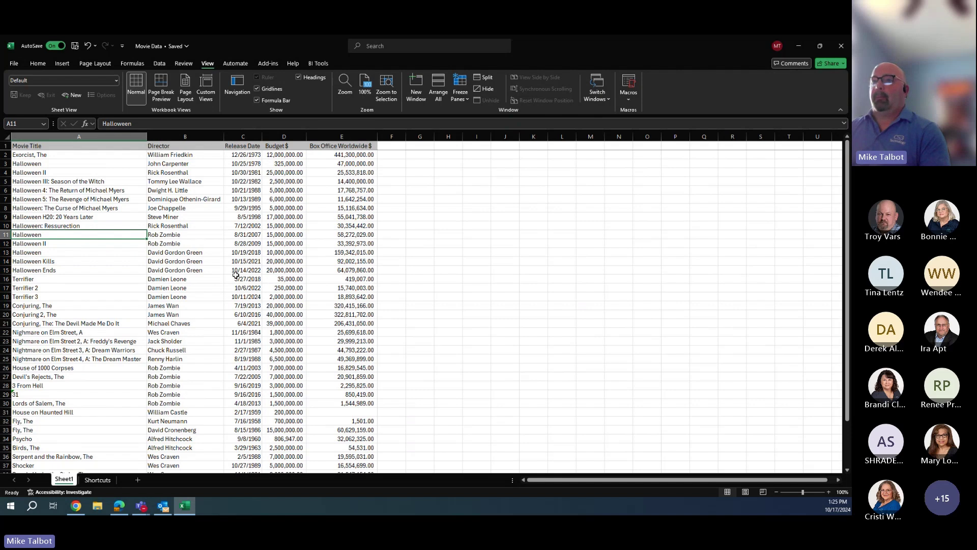
left_click(53, 252)
left_click(58, 233)
left_click(179, 244)
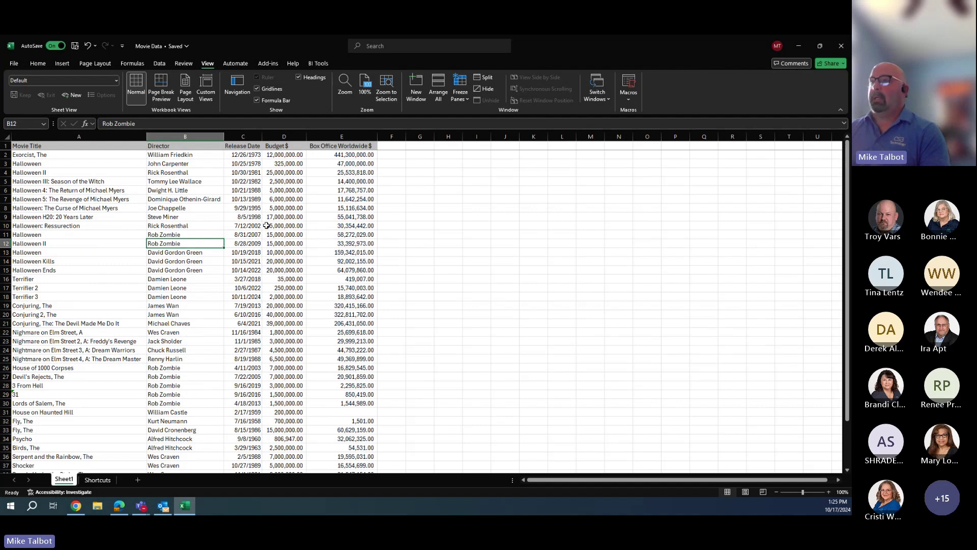
Unfreeze the top row and freeze the panes at C2, locking row 1 and the Movie Title and Director columns
left_click(465, 99)
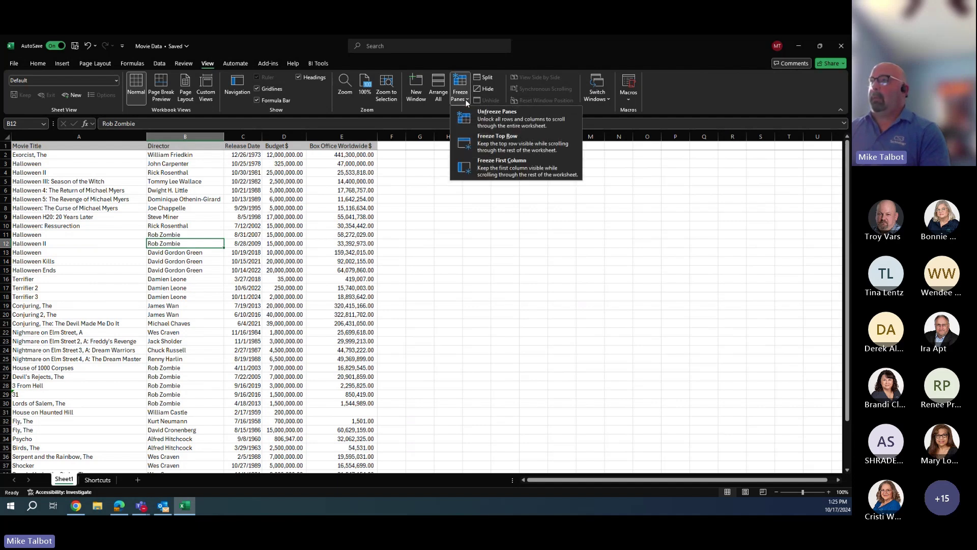
left_click(493, 121)
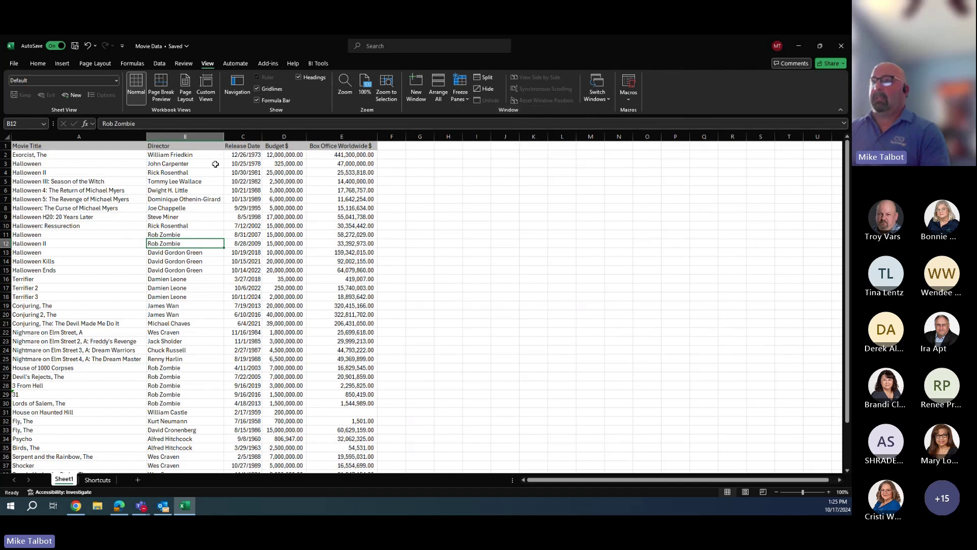
left_click(243, 155)
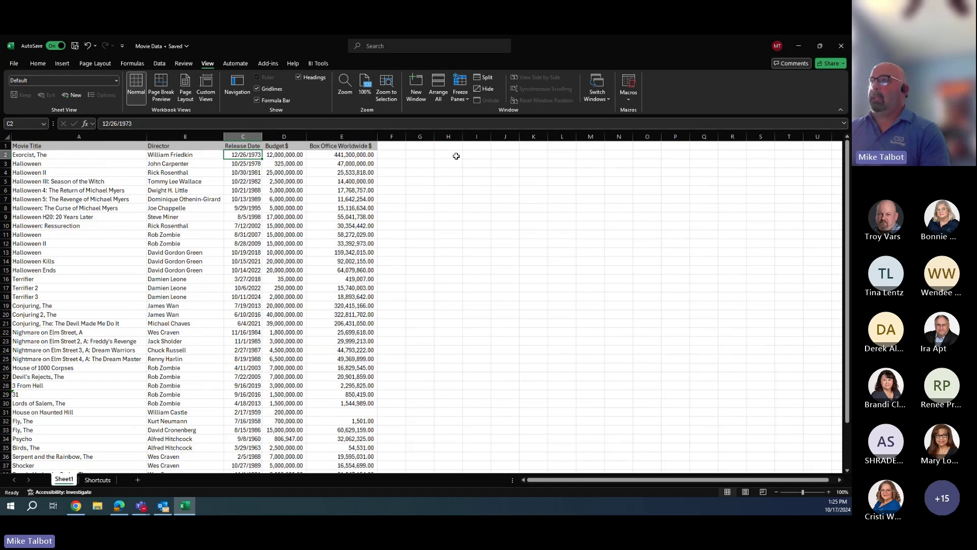
left_click(468, 99)
left_click(448, 125)
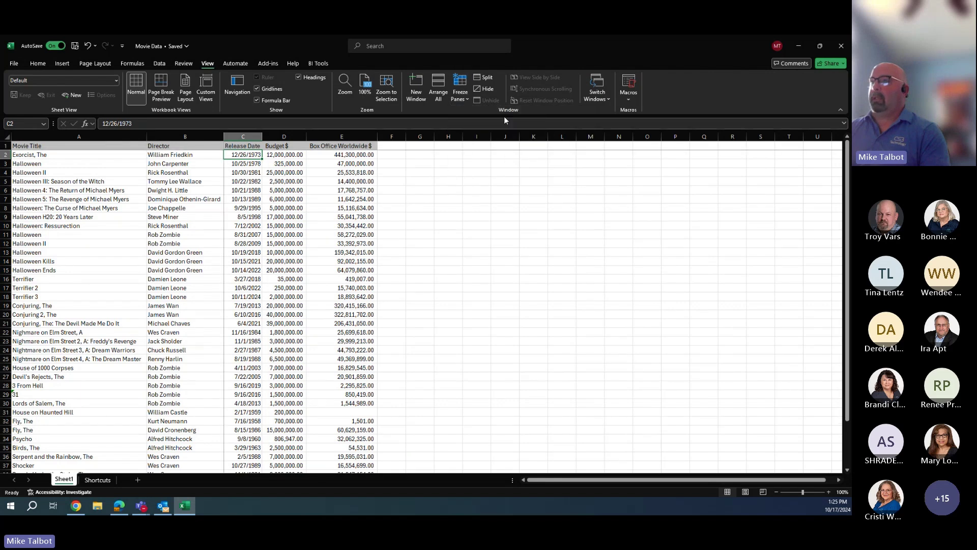
Test the frozen title and director columns by moving along row 2 out to column AB and back
key("Right")
key("Right")
key("Right")
key("Right")
key("Right")
key("Right")
key("Right")
key("Right")
key("Right")
key("Right")
key("Right")
key("Right")
key("Right")
key("Right")
key("Right")
key("Right")
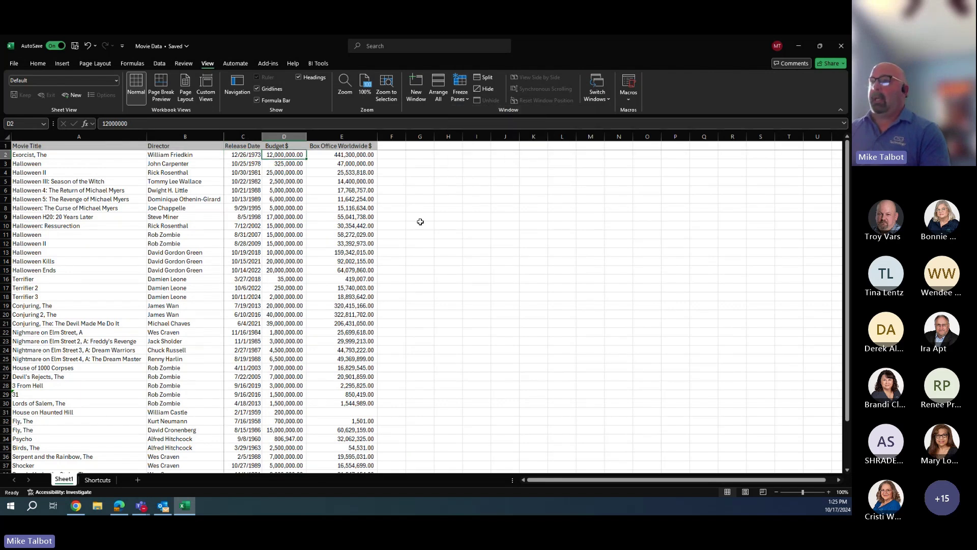
key("Right")
key("Right")
key("Right")
key("Right")
key("Right")
key("Right")
key("Right")
key("Right")
key("Right")
key("Right")
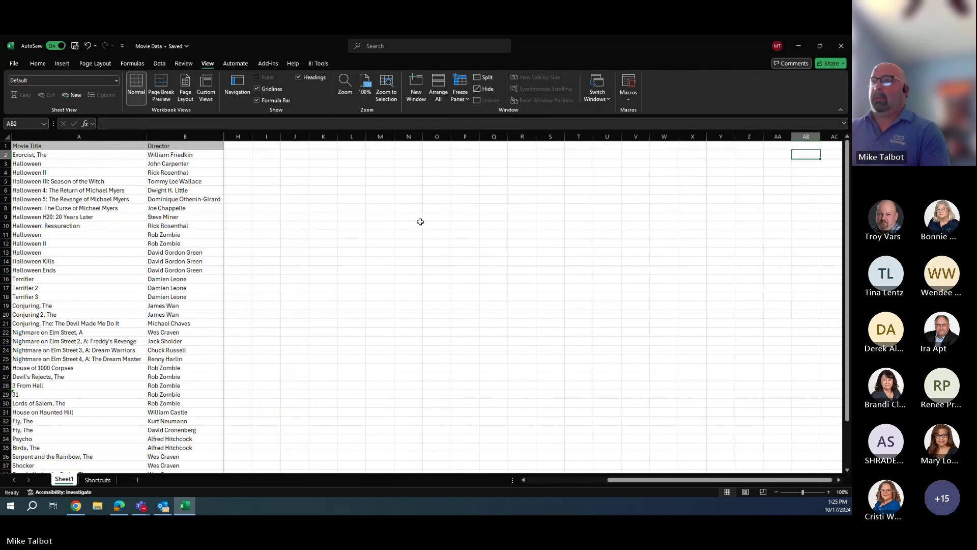
key("Left")
key("Left")
key("Left")
key("Left")
key("Left")
key("Left")
key("Left")
key("Left")
key("Left")
key("Left")
key("Left")
key("Left")
key("Left")
key("Left")
key("Left")
key("Left")
key("Left")
key("Left")
key("Left")
key("Left")
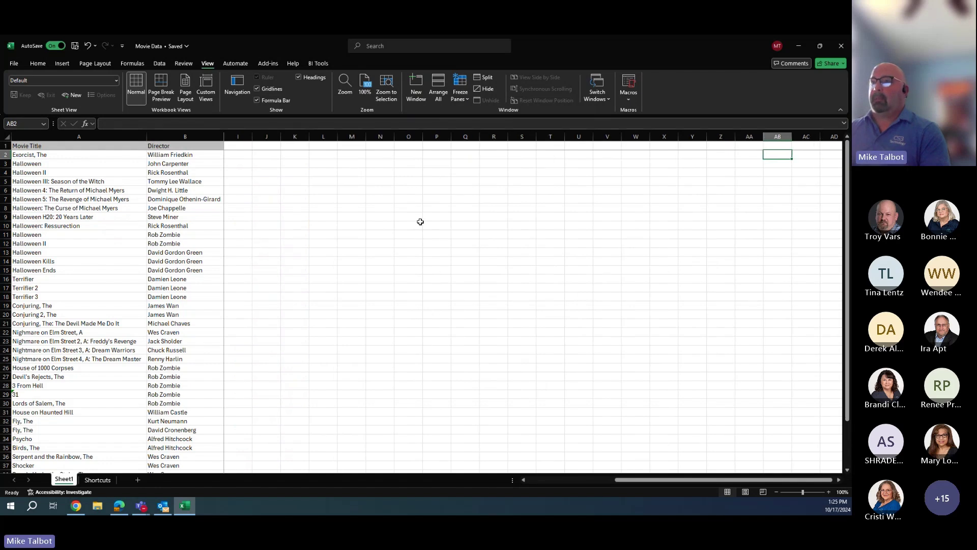
Test the frozen header row by moving down column A to A41 and back up to A1
key("Down")
key("Down")
key("Down")
key("Down")
key("Down")
key("Down")
key("Down")
key("Down")
key("Down")
key("Down")
key("Down")
key("Down")
key("Down")
key("Down")
key("Down")
key("Down")
key("Down")
key("Down")
key("Down")
key("Down")
key("Down")
key("Down")
key("Down")
key("Down")
key("Down")
key("Down")
key("Down")
key("Down")
key("Down")
key("Down")
key("Down")
key("Down")
key("Down")
key("Down")
key("Down")
key("Down")
key("Down")
key("Down")
key("Down")
key("Down")
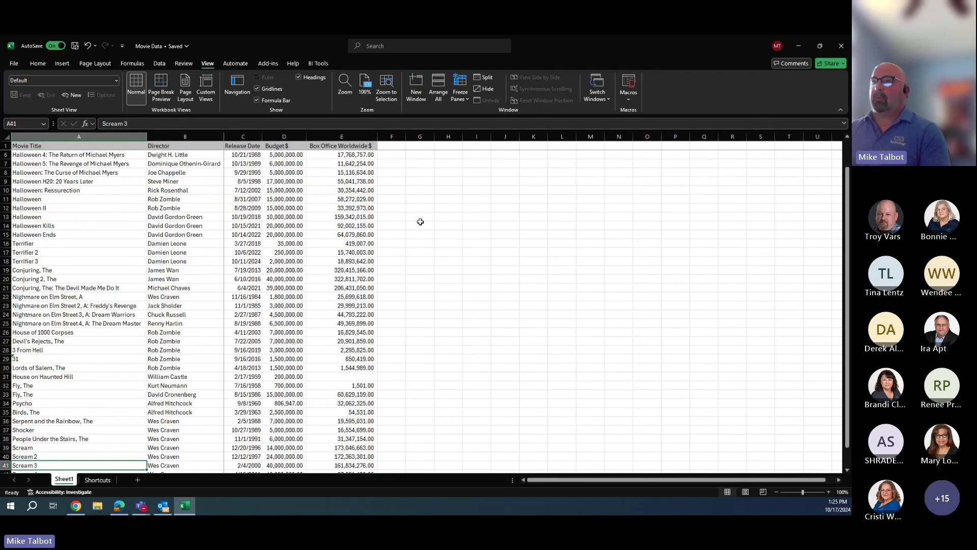
key("Up")
key("Up")
key("Up")
key("Up")
key("Up")
key("Up")
key("Up")
key("Up")
key("Up")
key("Up")
key("Up")
key("Up")
key("Up")
key("Up")
key("Up")
key("Up")
key("Up")
key("Up")
key("Up")
key("Up")
key("Up")
key("Up")
key("Up")
key("Up")
key("Up")
key("Up")
key("Up")
key("Up")
key("Up")
key("Up")
key("Up")
key("Up")
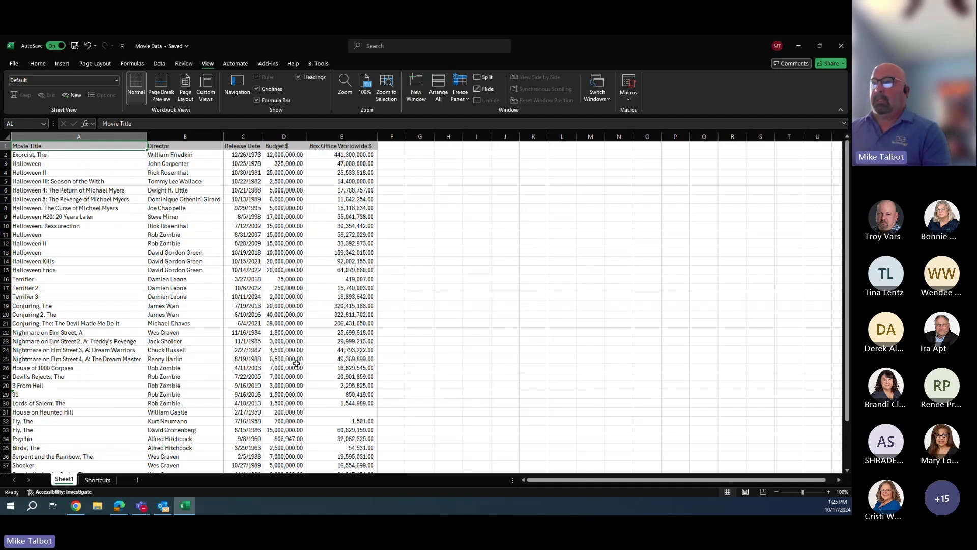
scroll(286, 363, "down", 2)
scroll(285, 363, "up", 2)
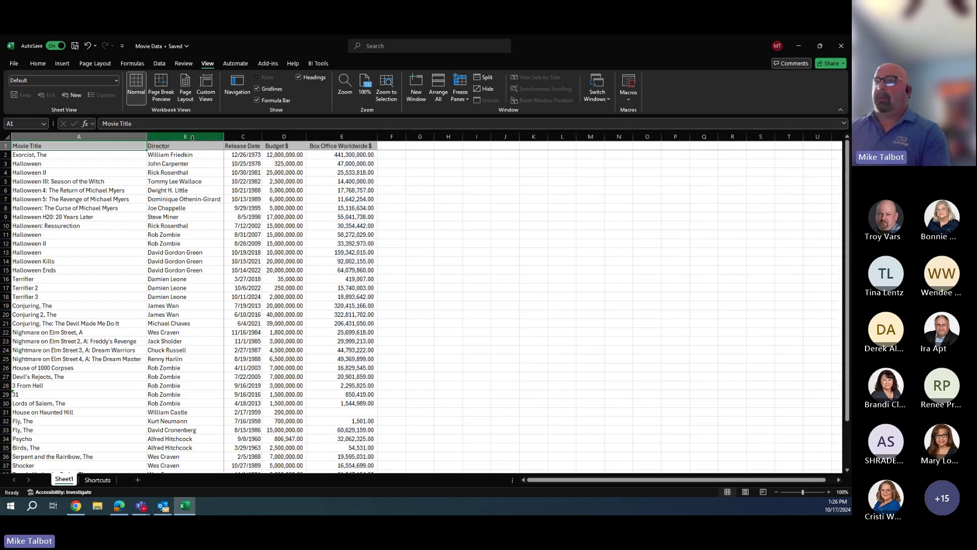
Highlight the Budget $ values in D2:D42 that are greater than 1000000 with Yellow Fill with Dark Yellow Text
left_click(38, 63)
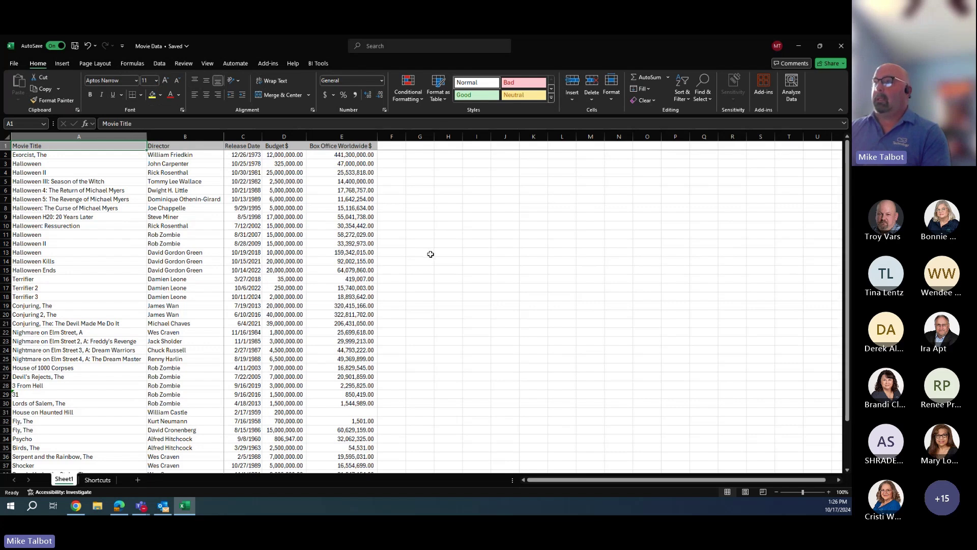
left_click(422, 101)
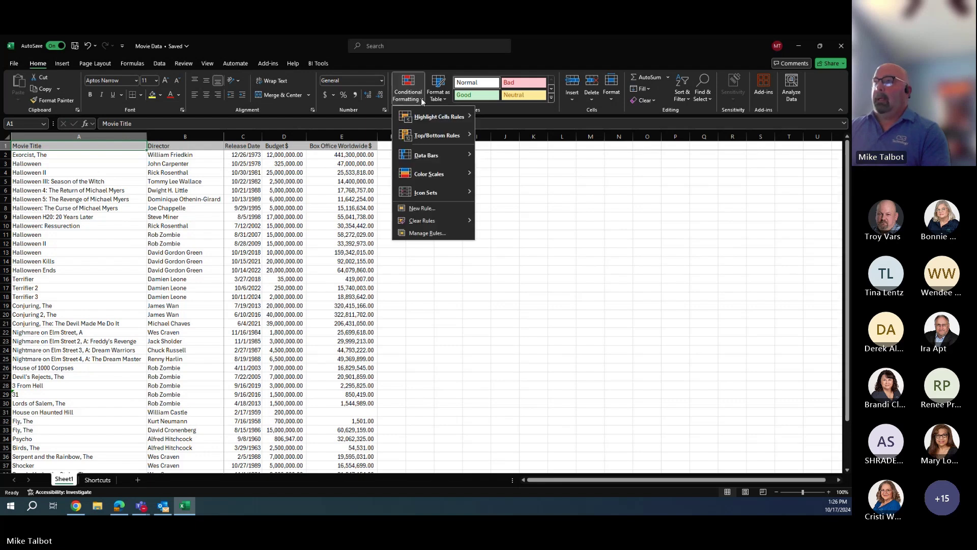
mouse_move(429, 119)
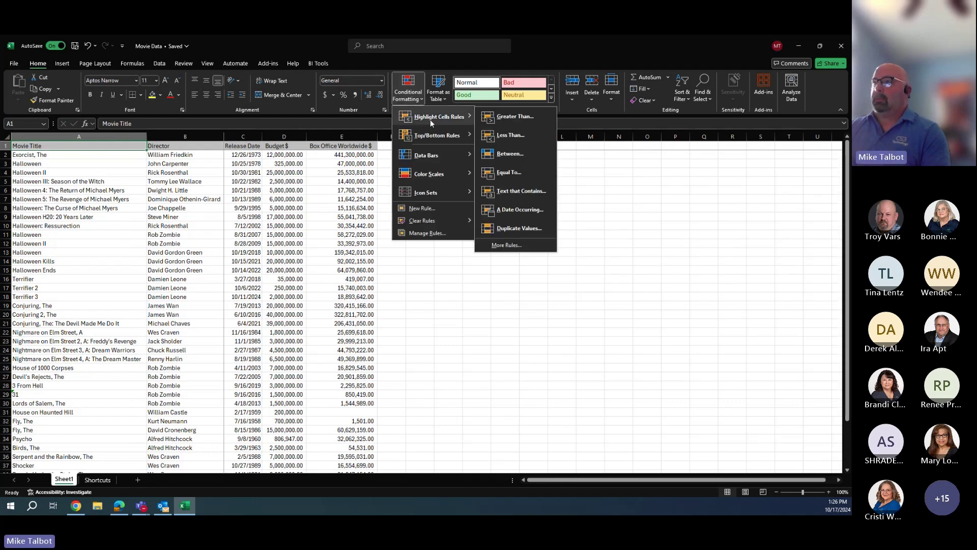
left_click(284, 155)
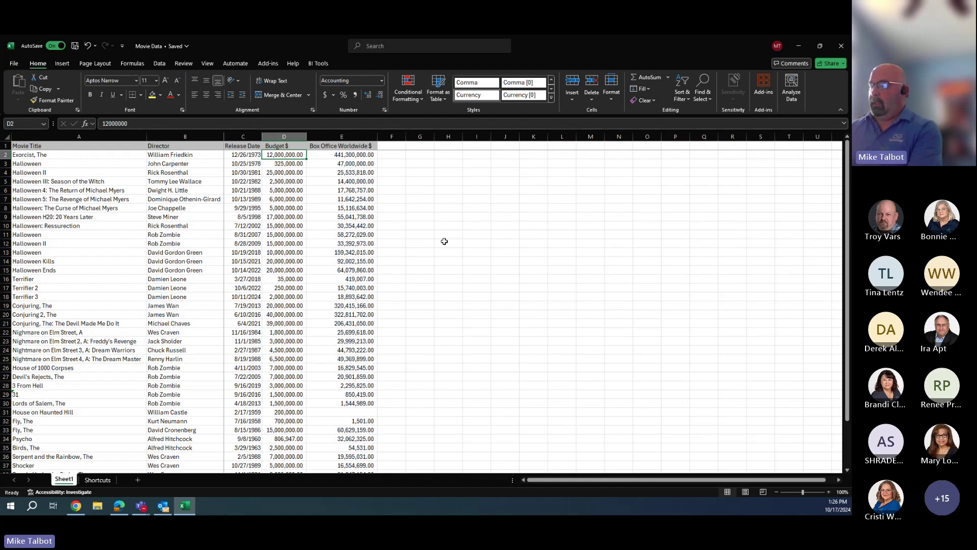
key("ctrl+shift+Down")
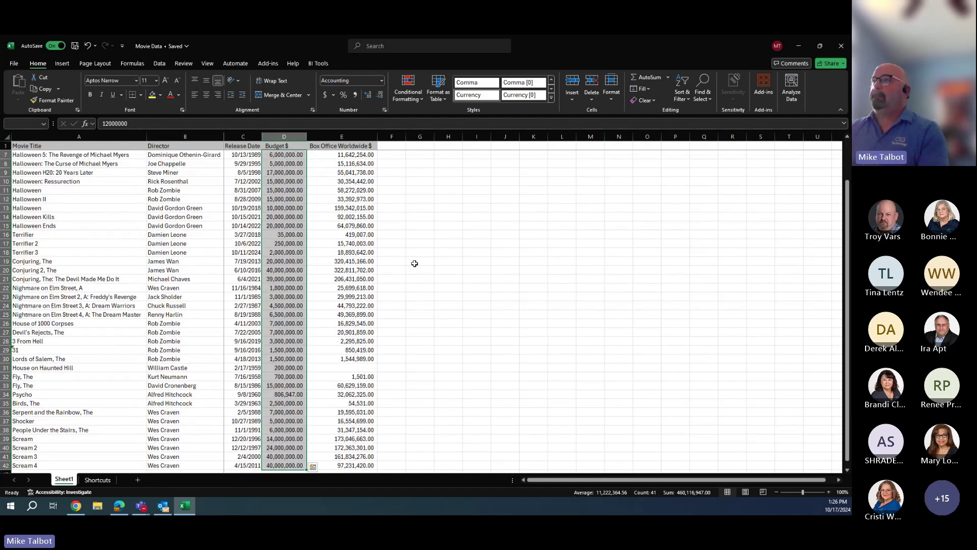
left_click(414, 100)
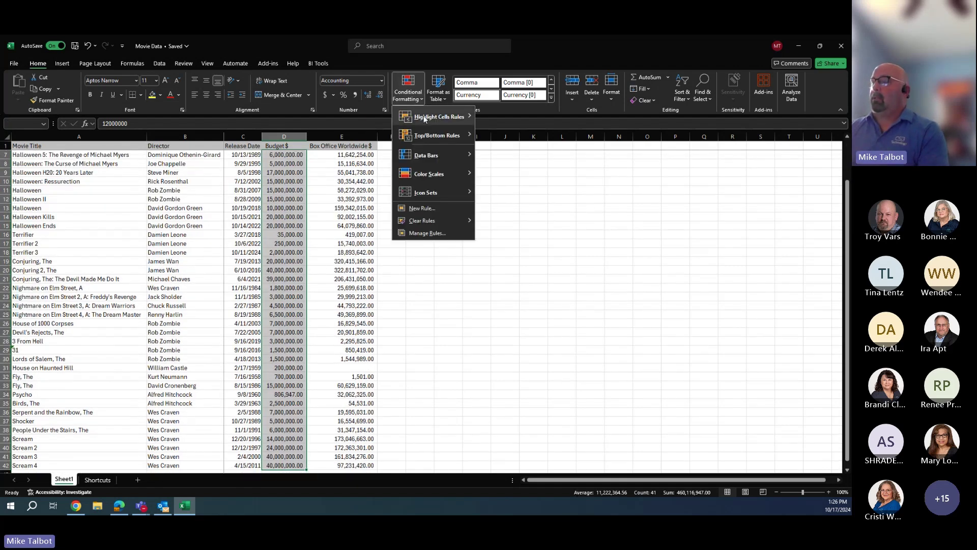
mouse_move(424, 119)
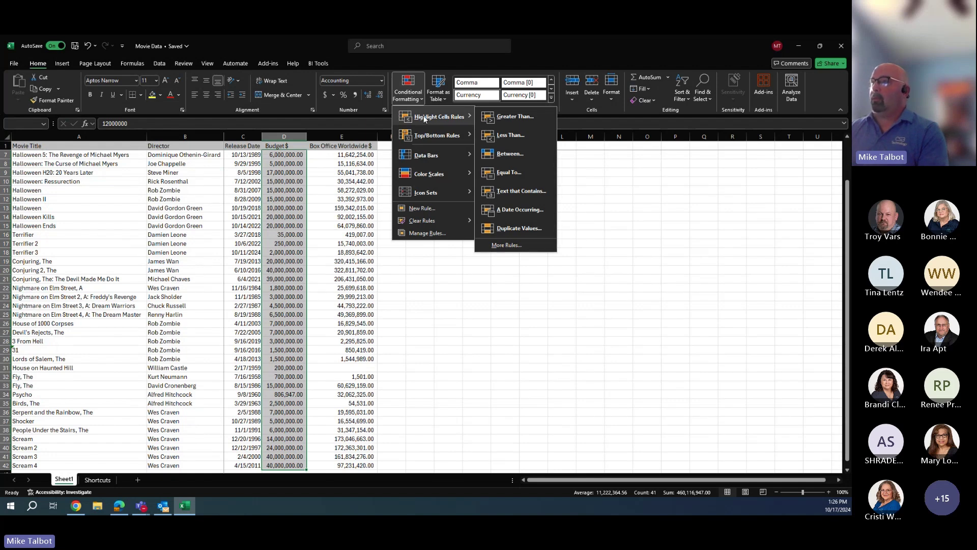
left_click(519, 115)
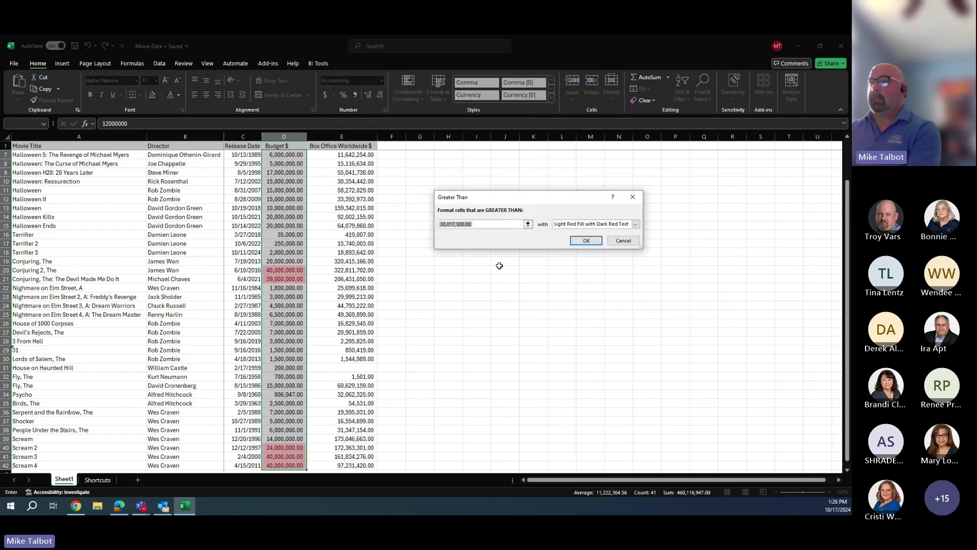
type("1000000")
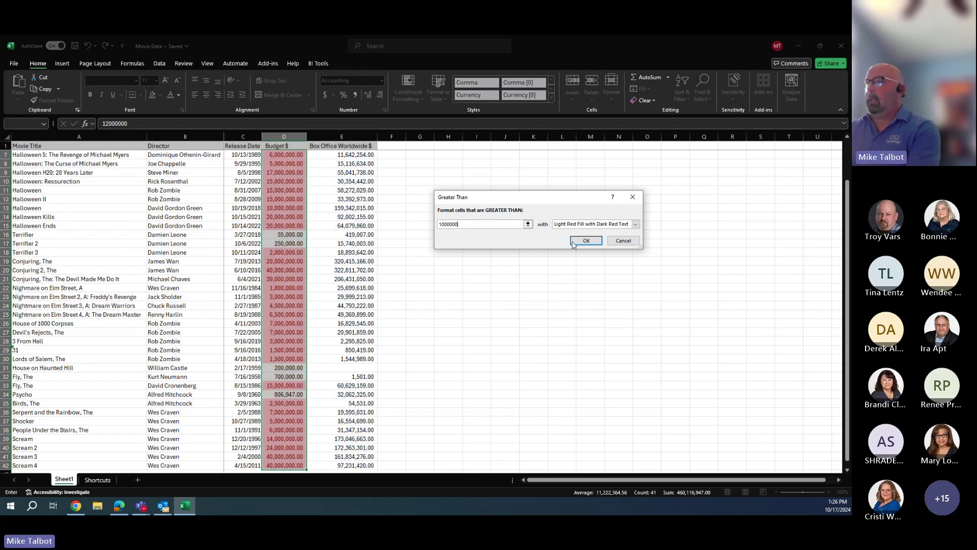
left_click(636, 224)
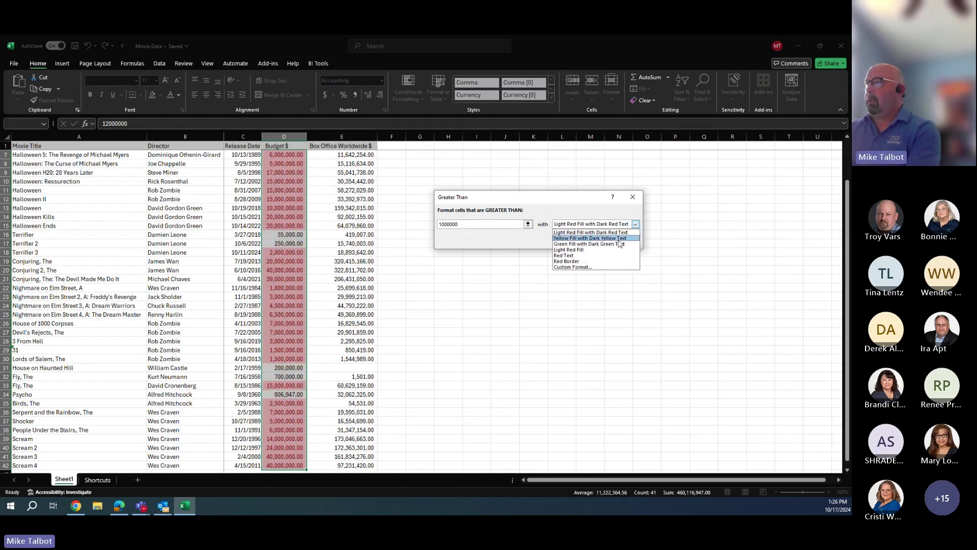
left_click(619, 238)
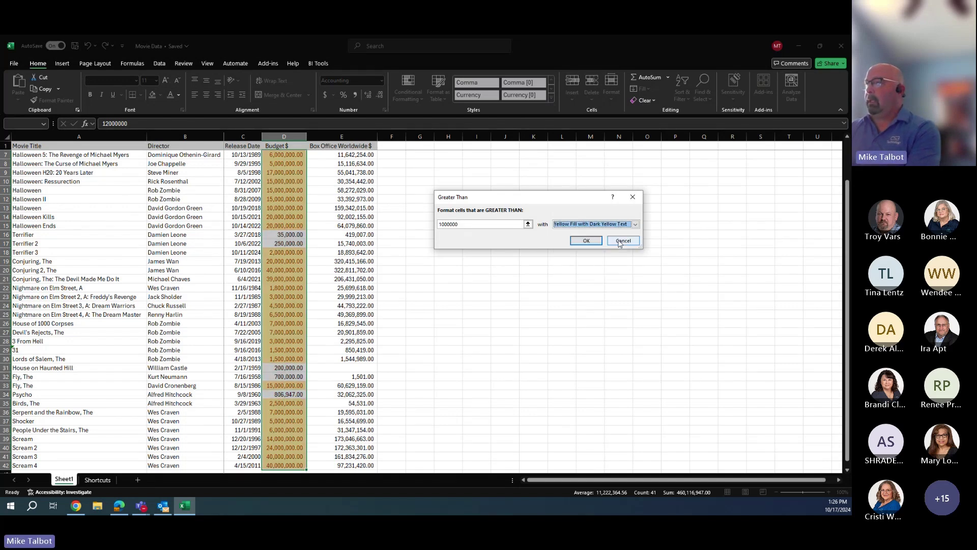
left_click(589, 242)
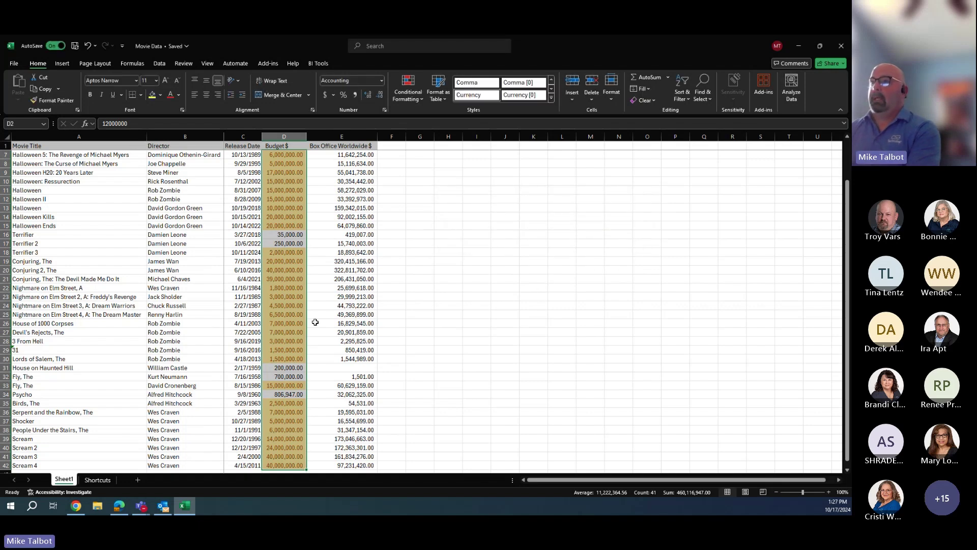
Add a second conditional formatting rule giving budgets greater than 10000000 a Green Fill with Dark Green Text
scroll(315, 322, "down", 3)
scroll(305, 326, "up", 5)
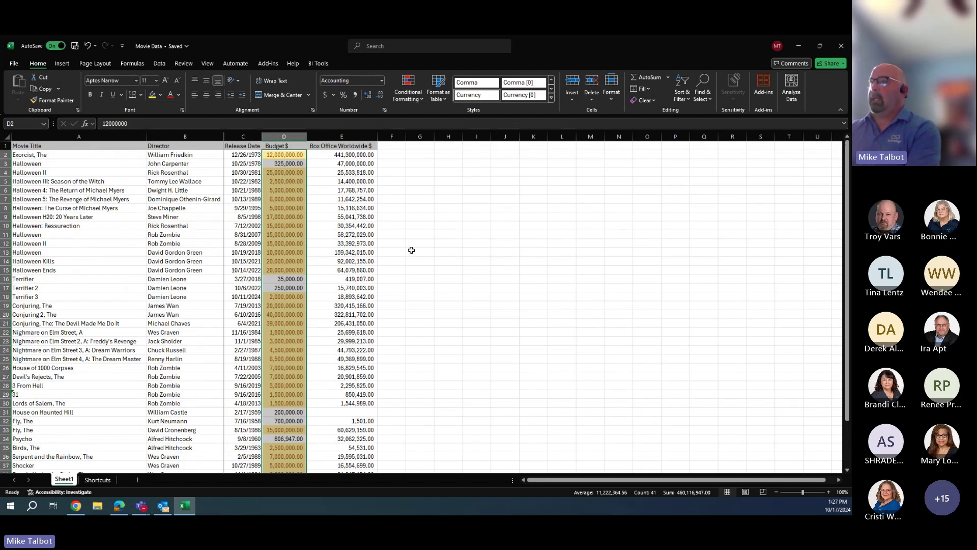
left_click(421, 98)
mouse_move(425, 120)
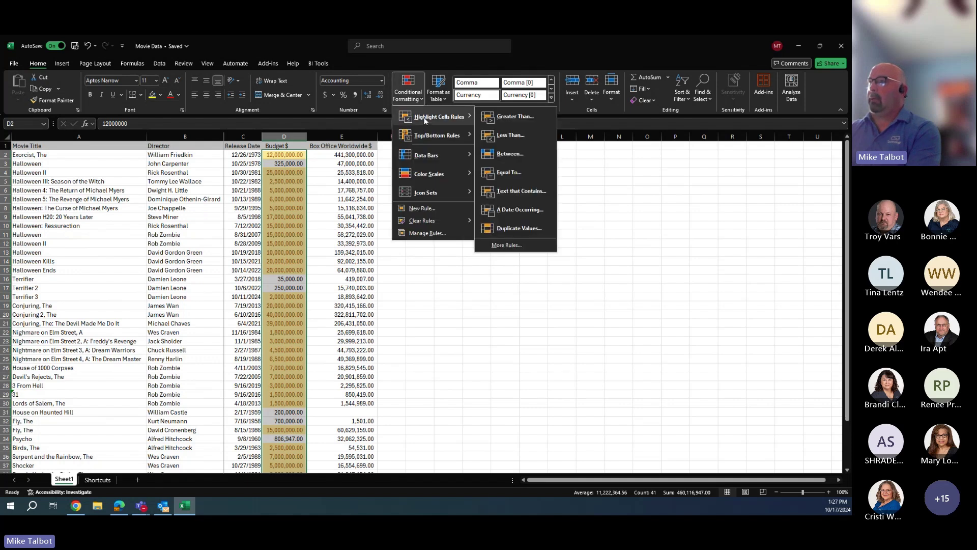
left_click(516, 119)
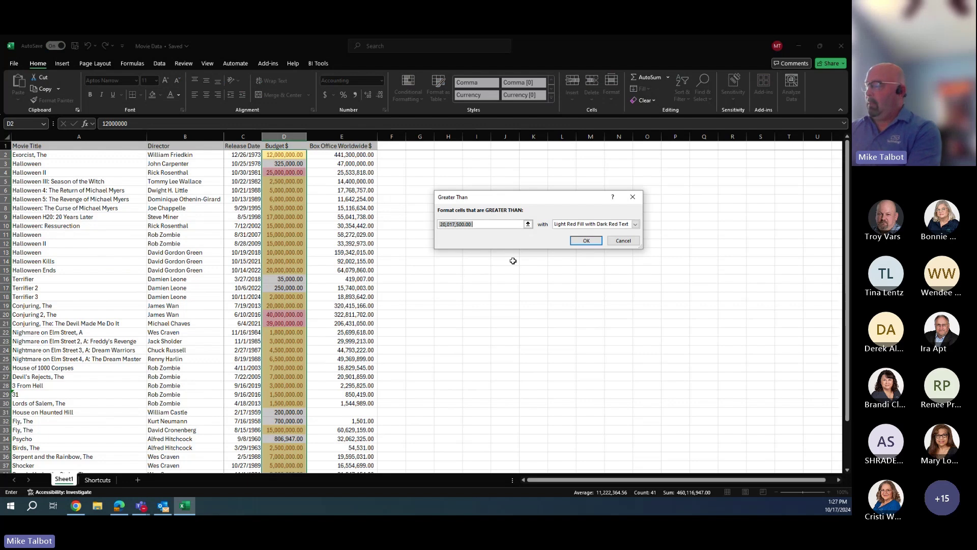
type("10000000")
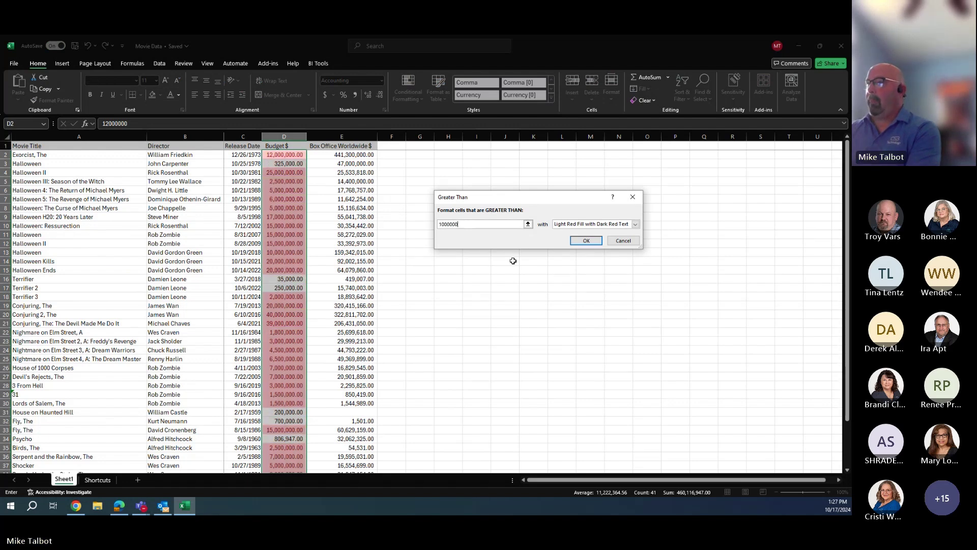
left_click(635, 224)
left_click(622, 244)
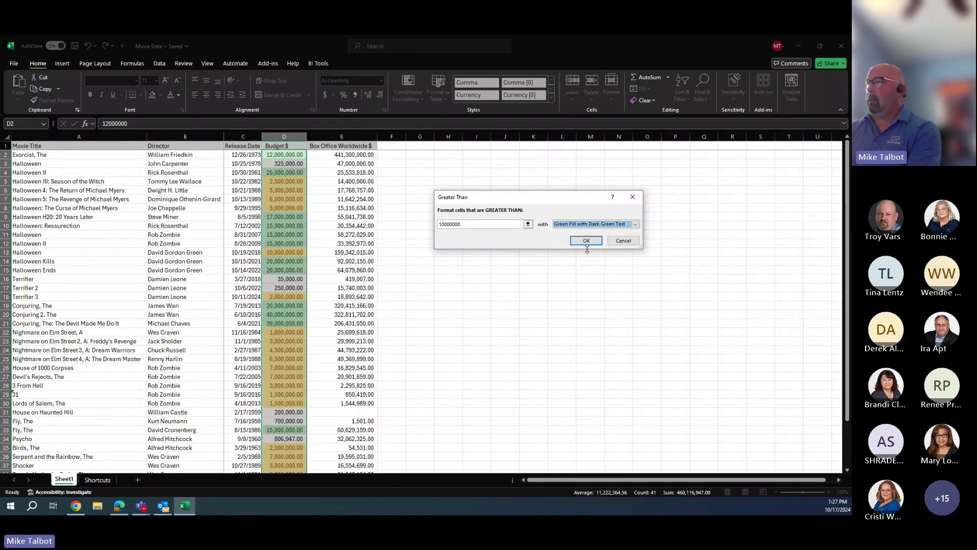
left_click(586, 241)
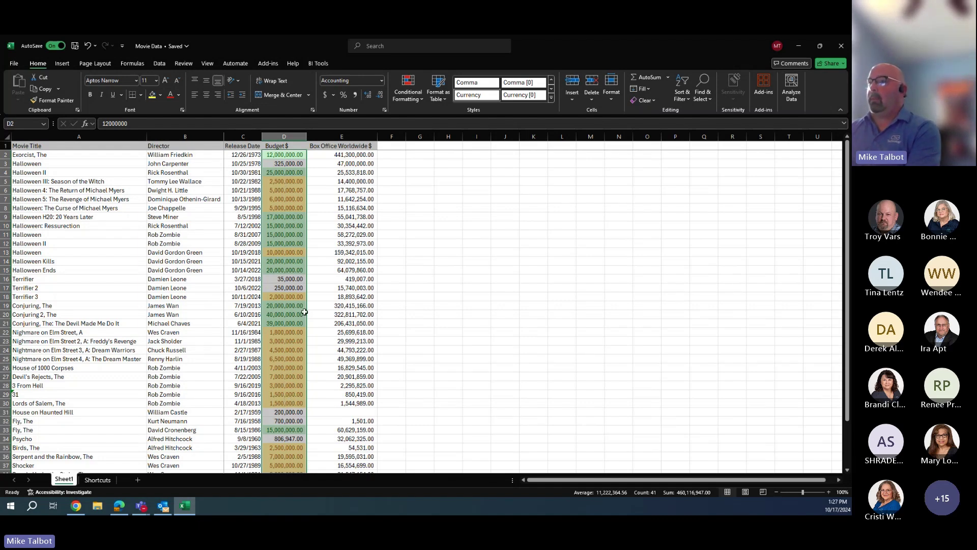
Edit the green conditional formatting rule for the budgets to a threshold of 5000000 and apply it
scroll(289, 376, "down", 2)
scroll(289, 375, "up", 2)
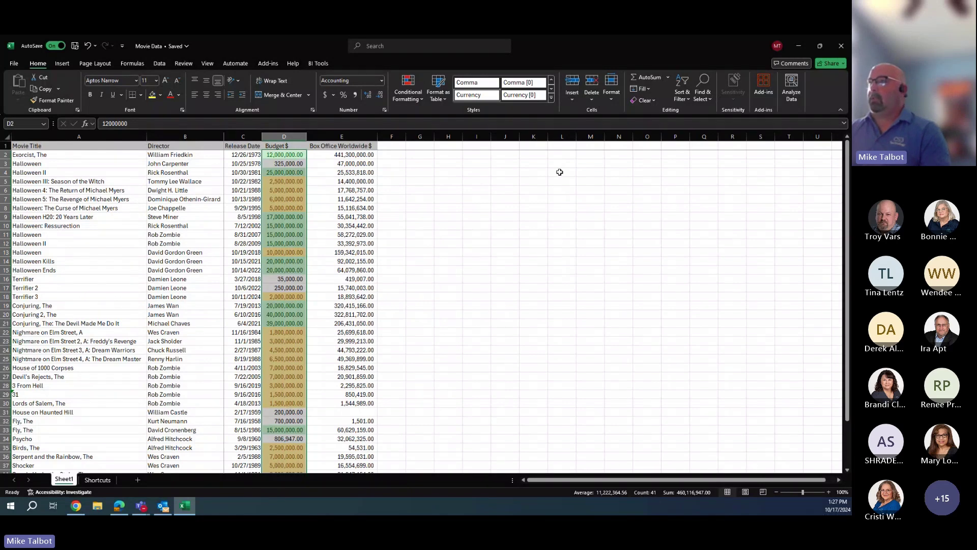
left_click(420, 100)
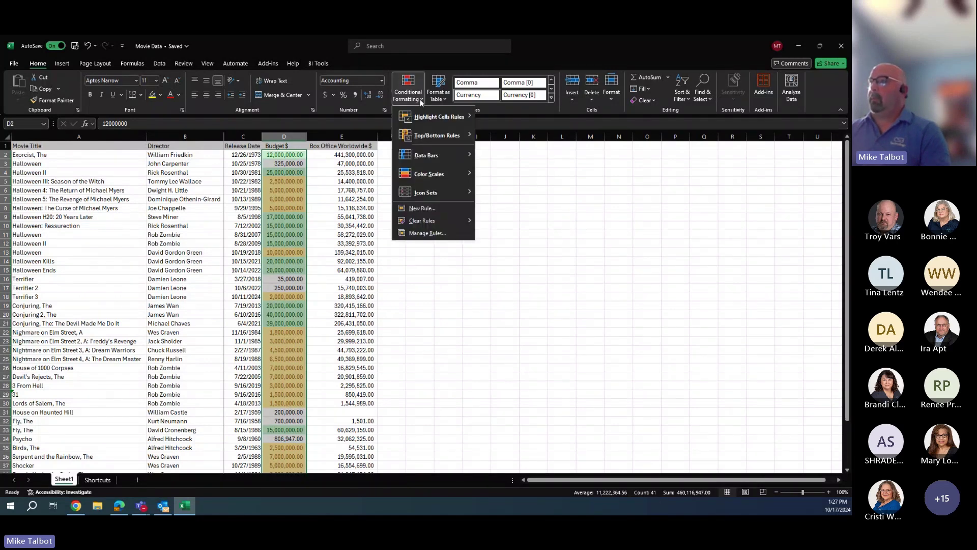
mouse_move(426, 224)
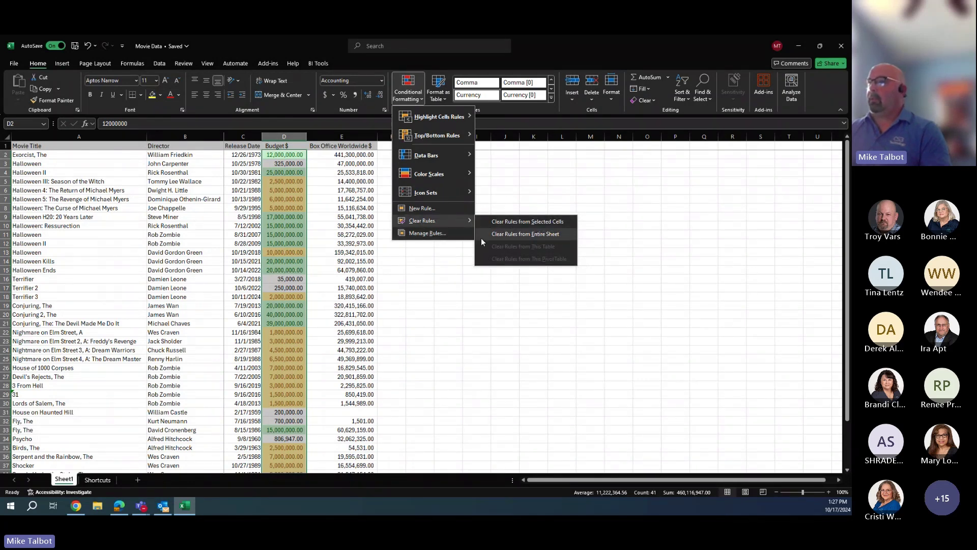
left_click(428, 233)
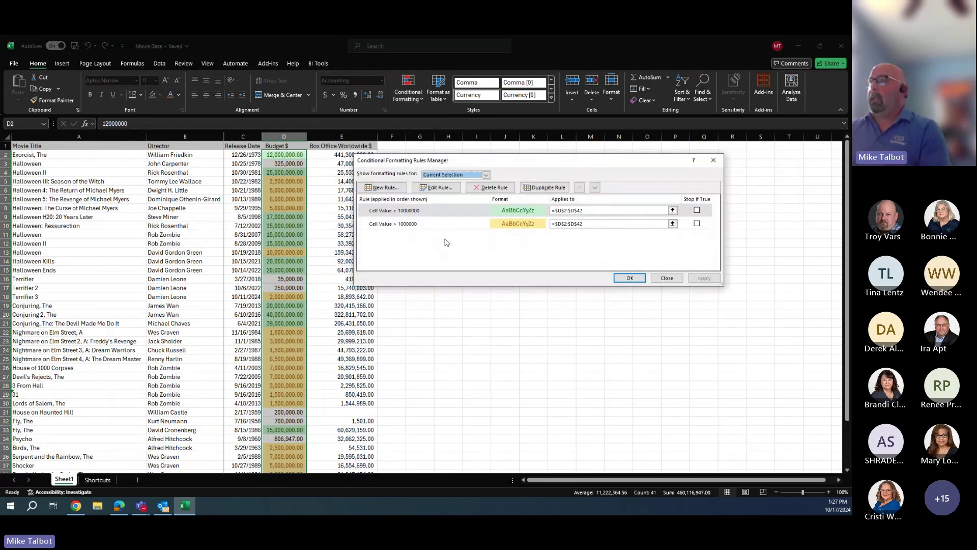
left_click(446, 212)
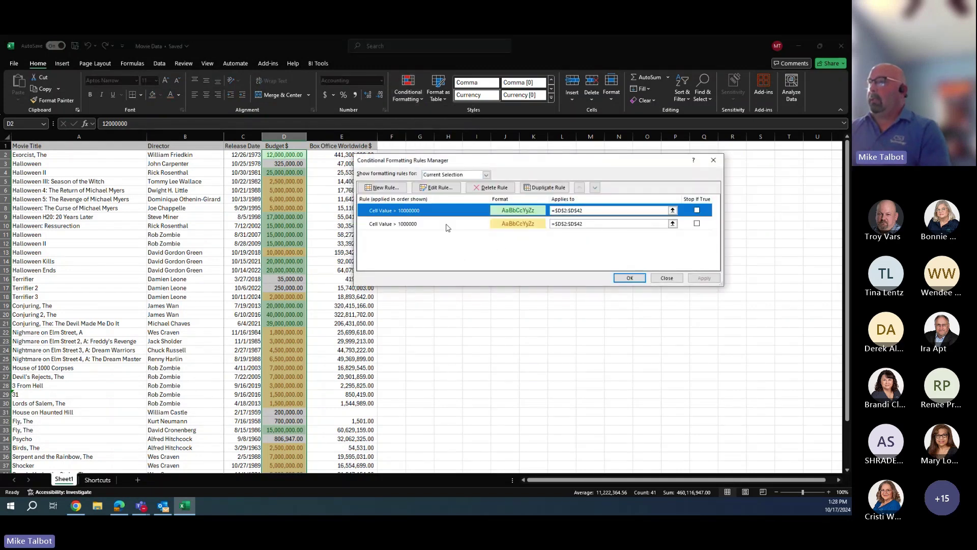
left_click(446, 189)
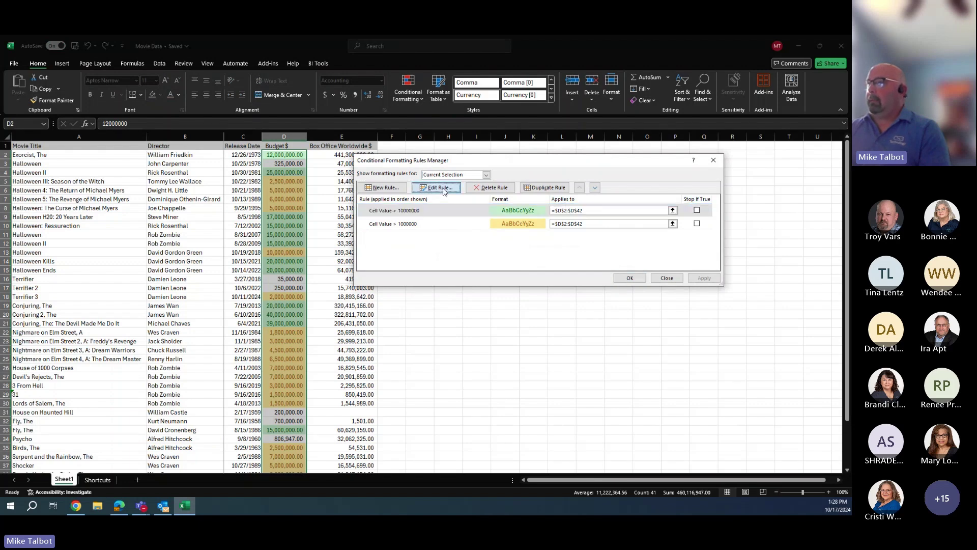
double_click(561, 253)
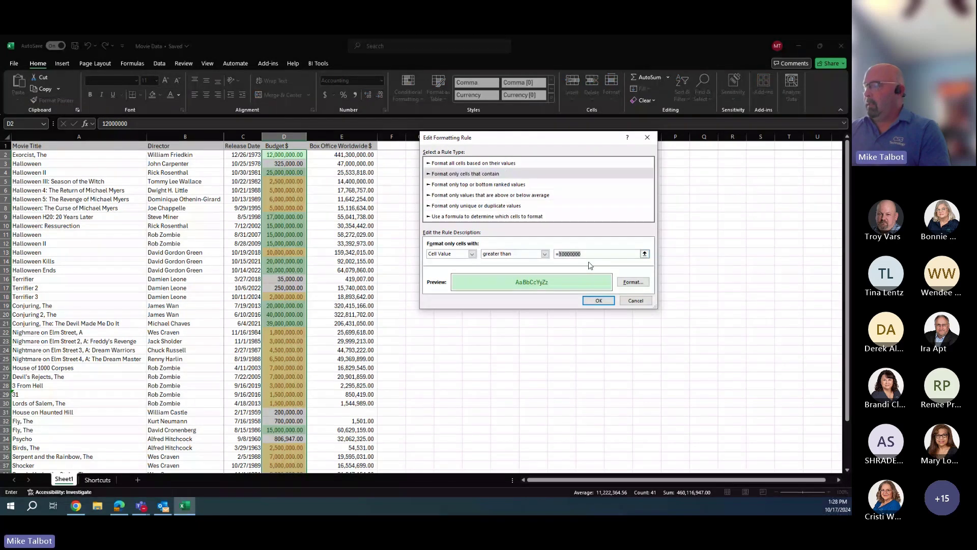
type("5000000")
left_click(599, 301)
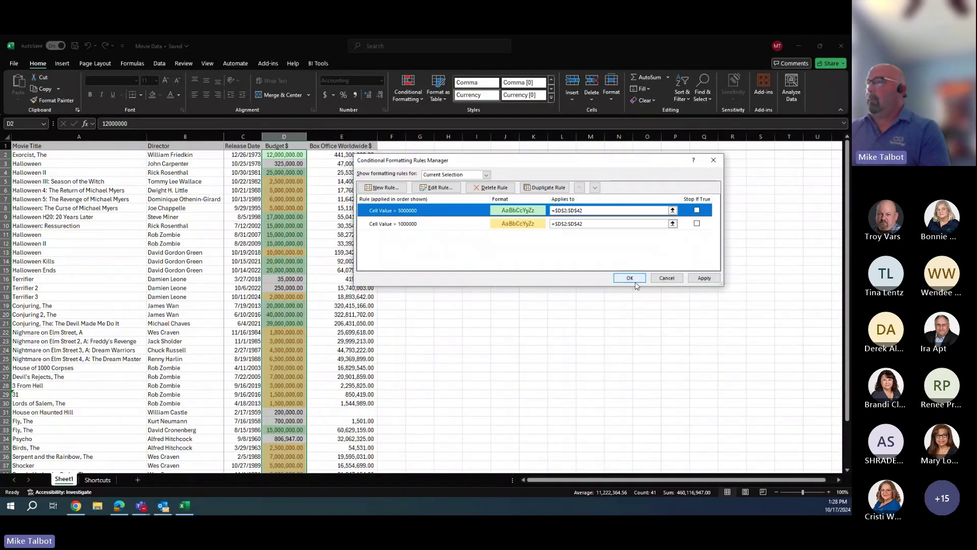
left_click(704, 278)
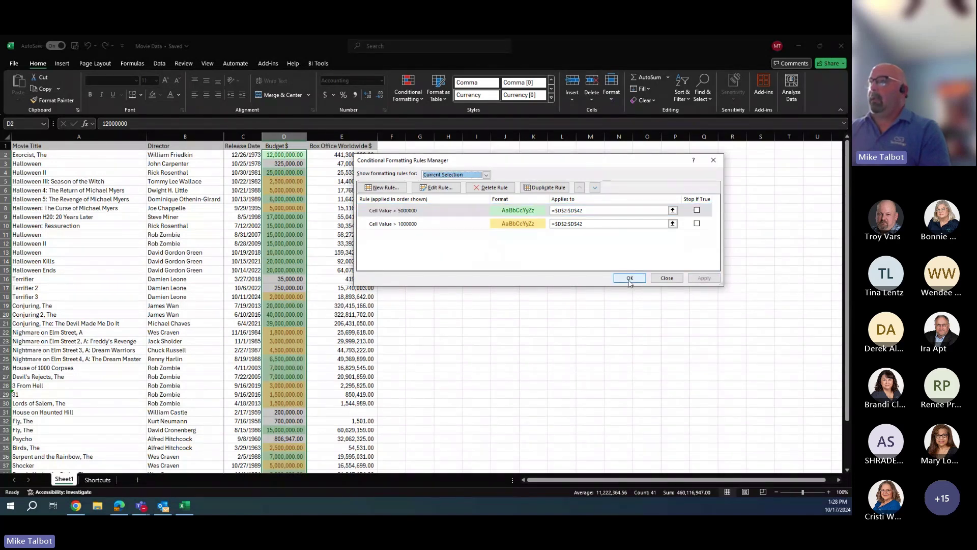
Delete the green rule from the budget cells, apply the deletion and close the Rules Manager
left_click(506, 188)
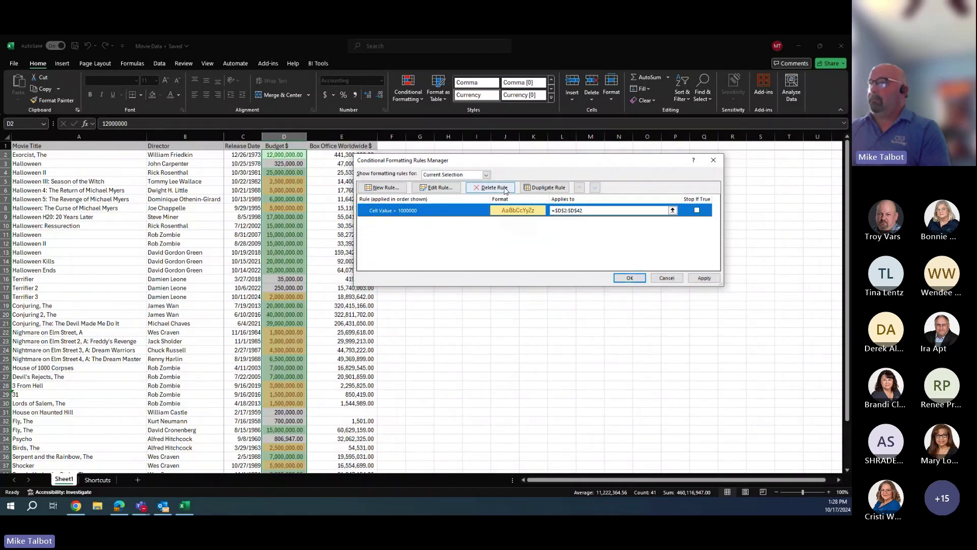
left_click(717, 278)
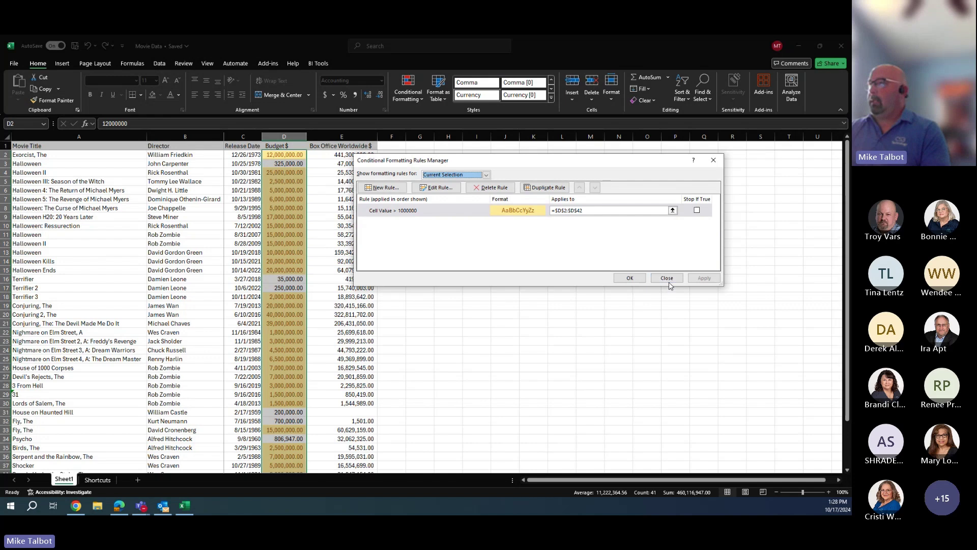
left_click(713, 160)
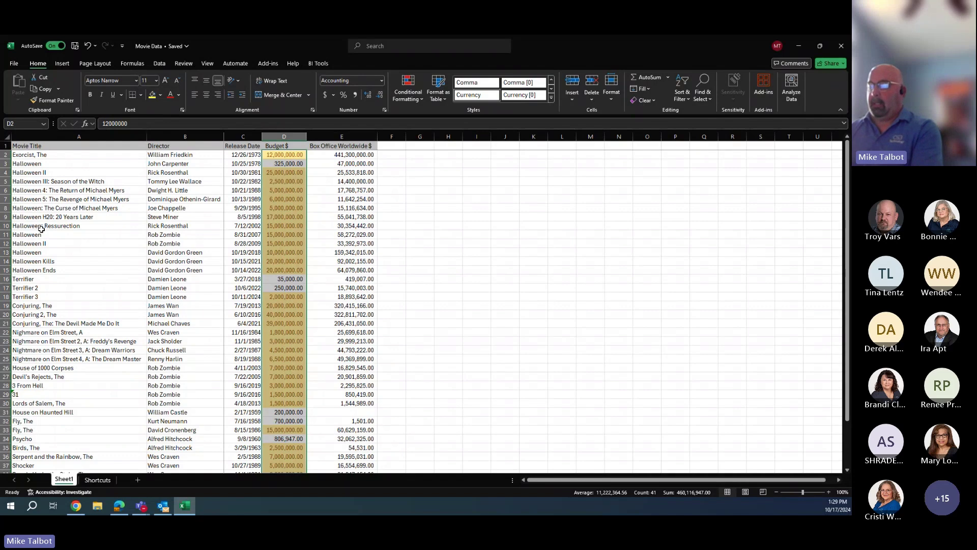
Start a formula-based conditional formatting rule for the whole movie table and begin its formula with =$D2>$
key("ctrl+a")
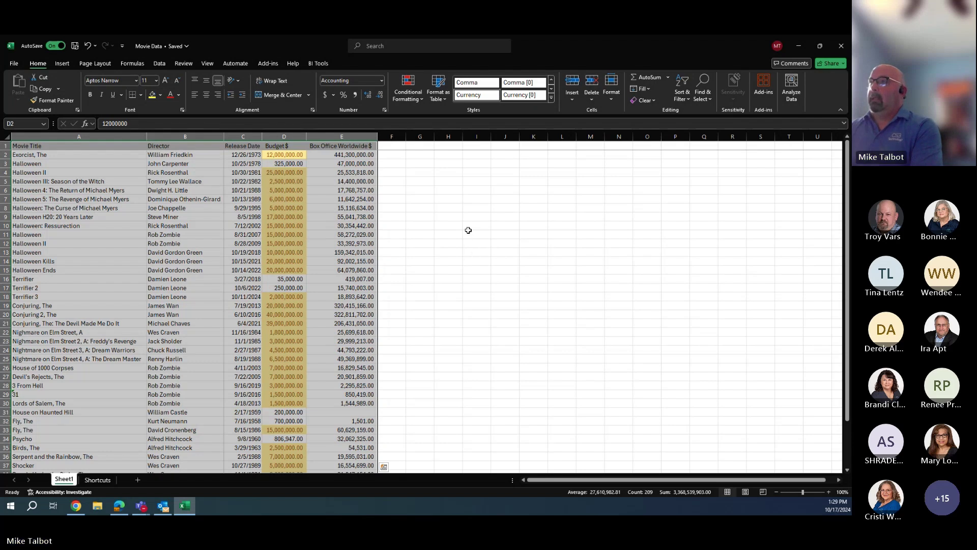
left_click(421, 100)
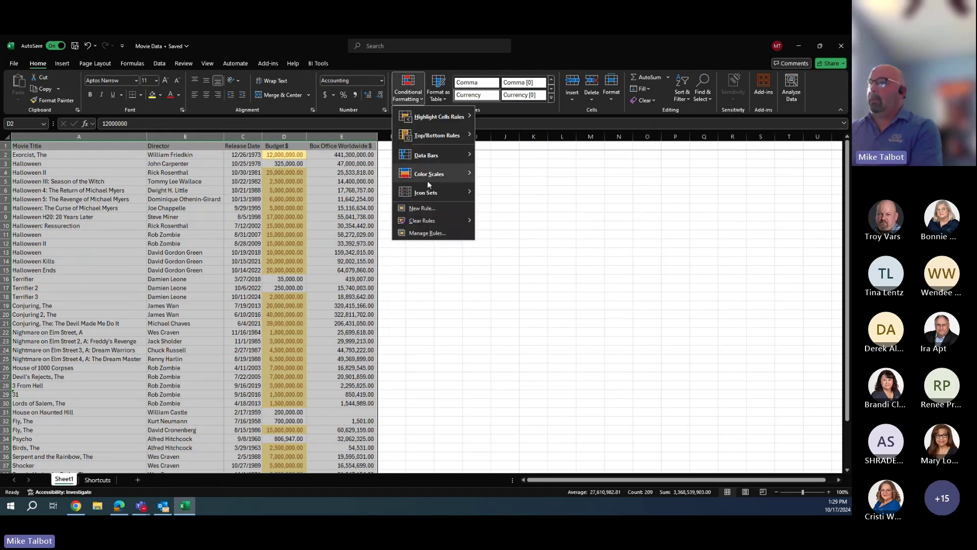
left_click(432, 209)
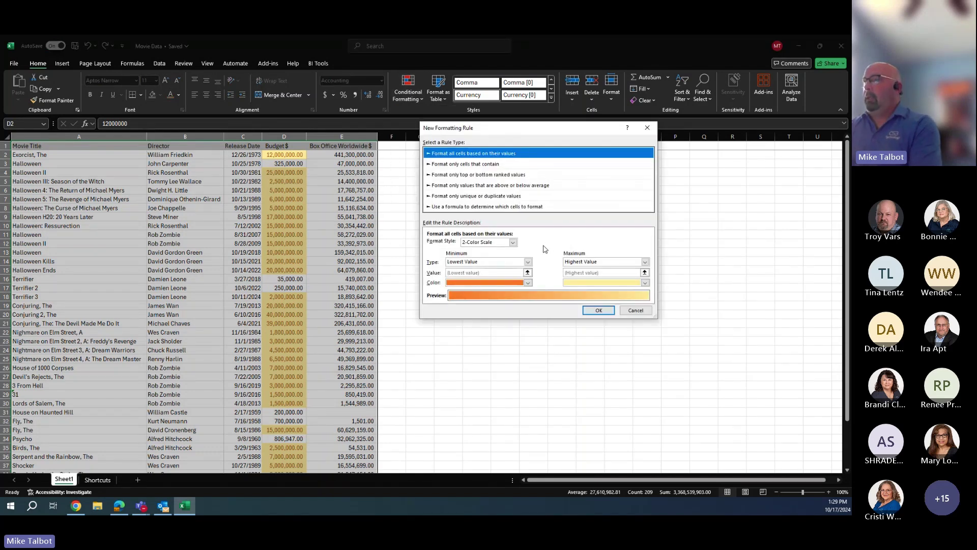
left_click(509, 206)
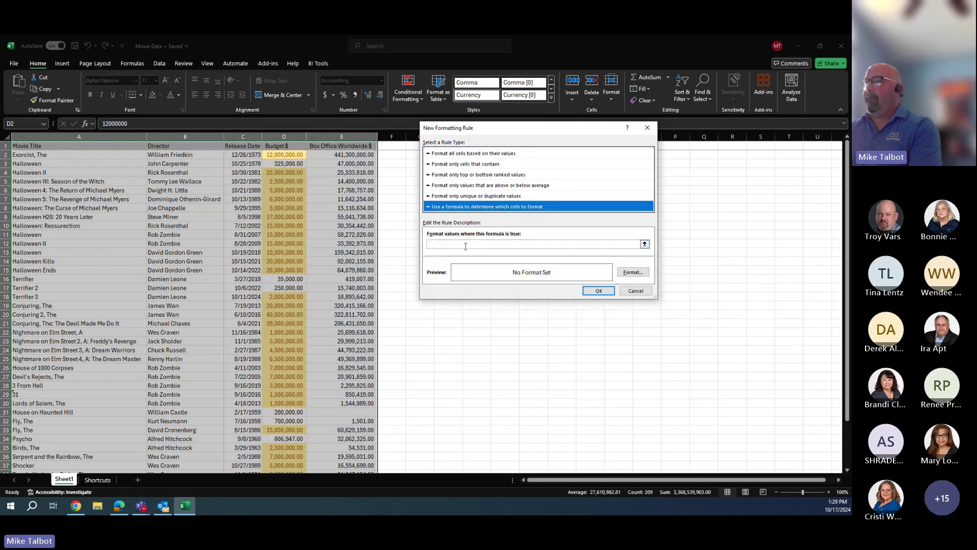
left_click(631, 244)
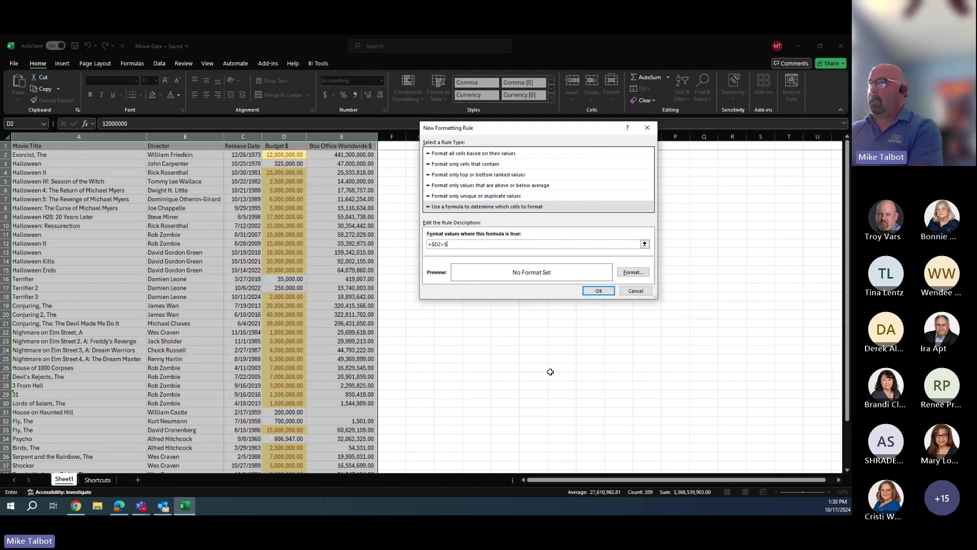
Complete the conditional formatting rule for the selected movie data with the formula =$D2>$E2 and a red fill
type("E")
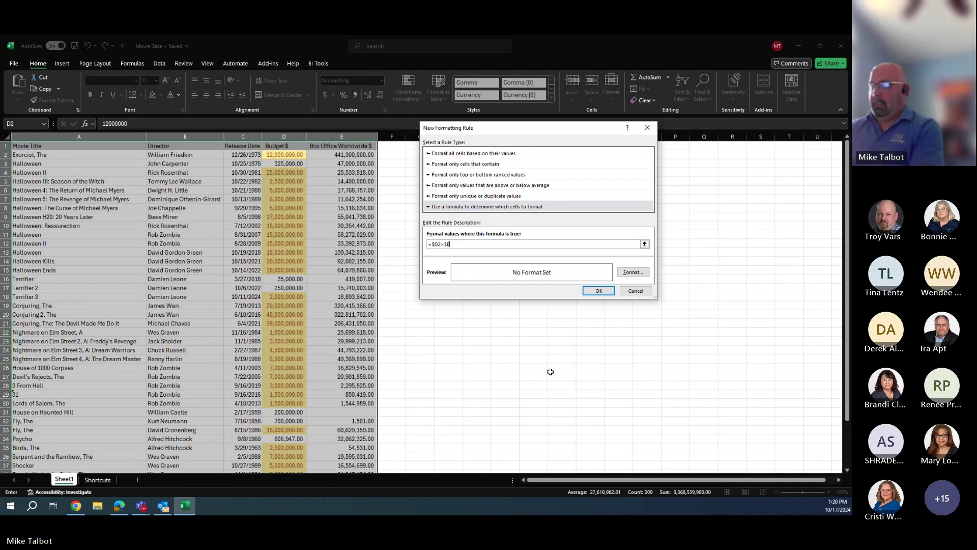
type("2")
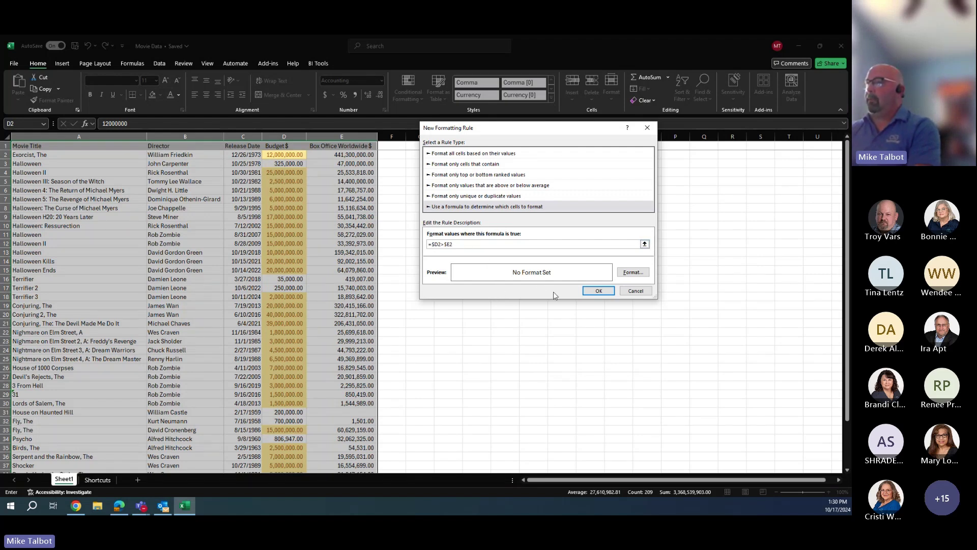
left_click(636, 278)
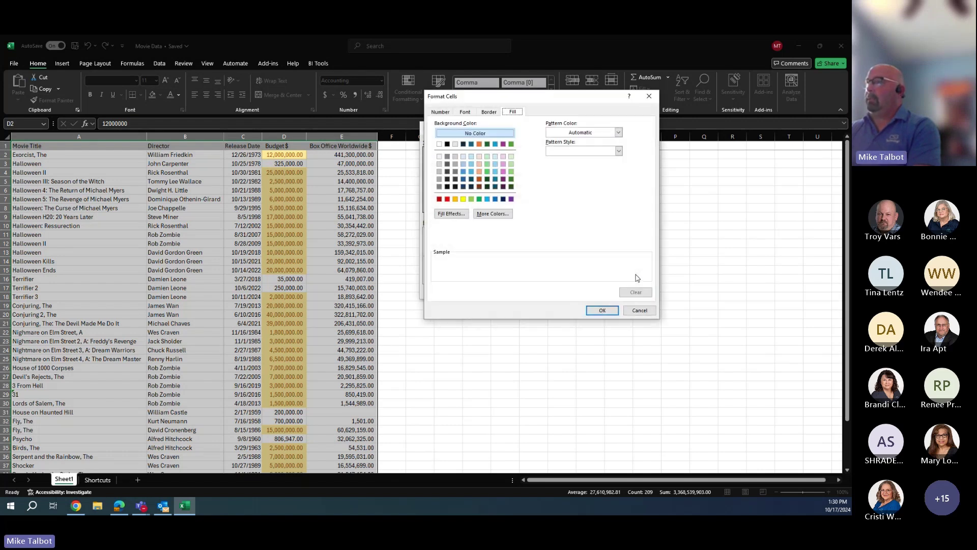
left_click(447, 199)
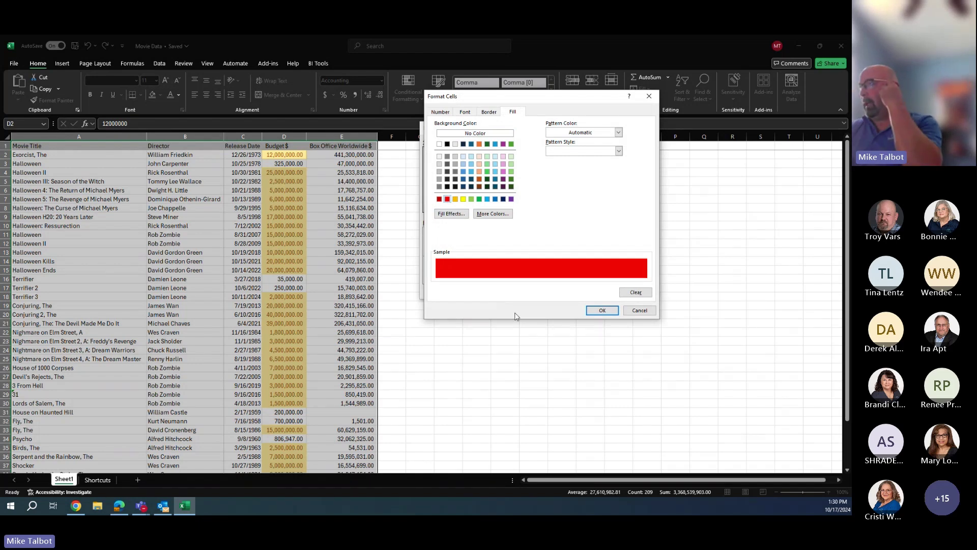
left_click(602, 312)
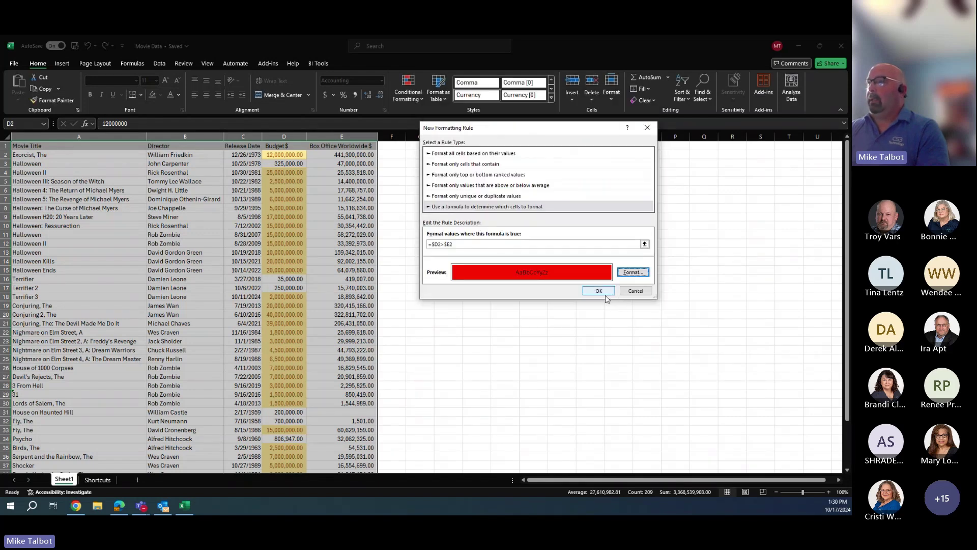
left_click(603, 292)
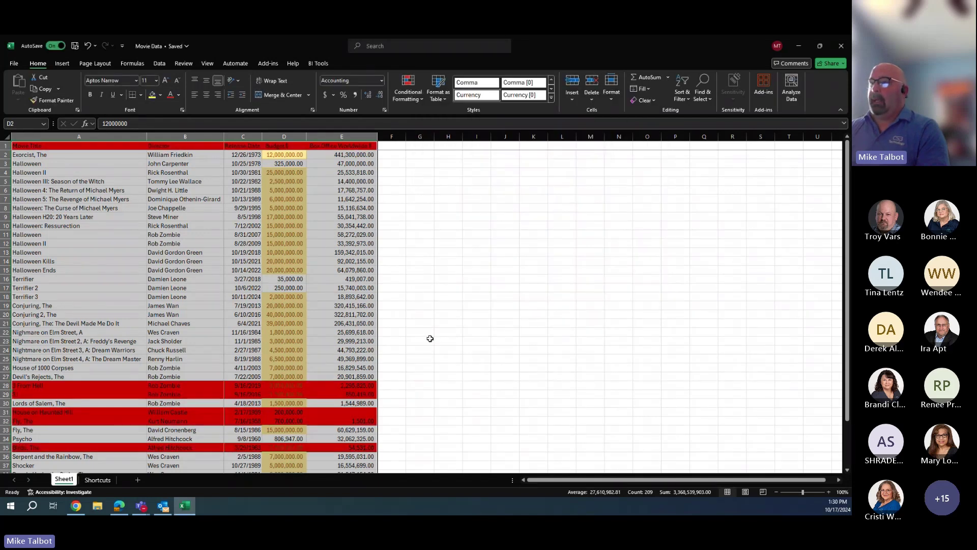
scroll(431, 337, "down", 2)
scroll(433, 338, "down", 1)
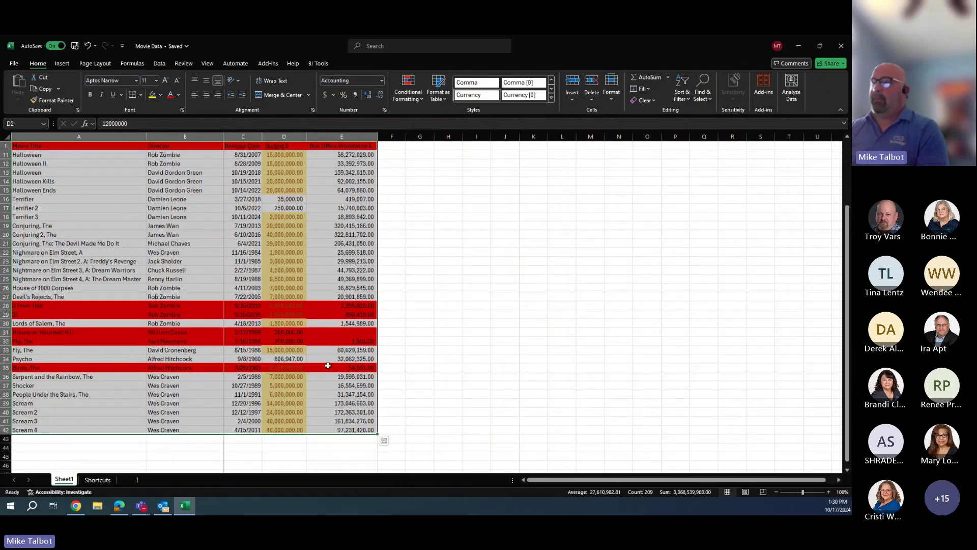
scroll(346, 361, "up", 3)
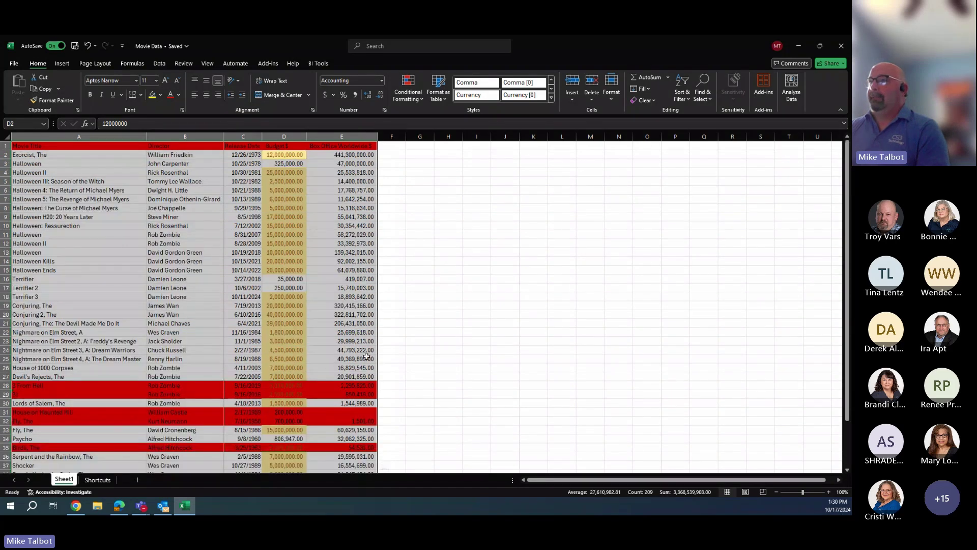
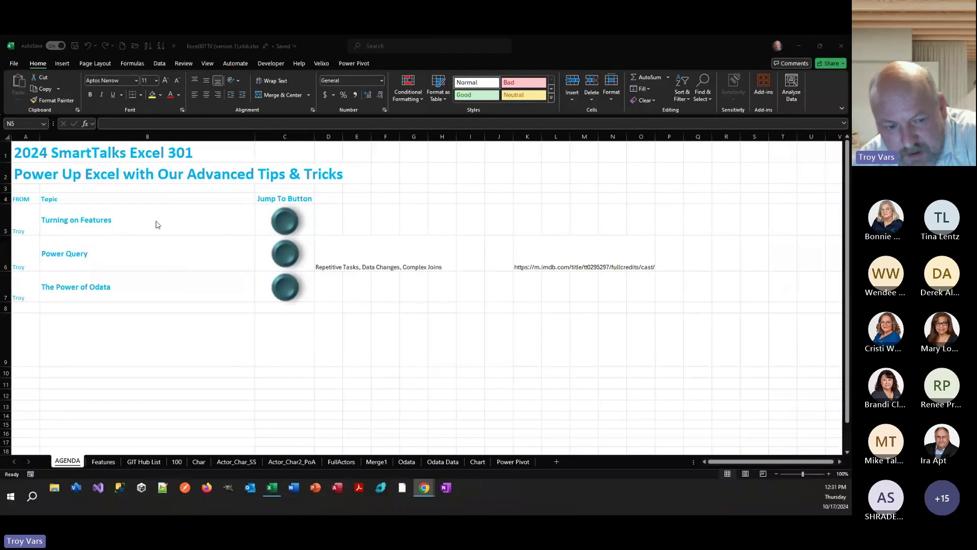
Go to the Features sheet from the agenda and examine the active and inactive add-ins in the Excel options
left_click(286, 223)
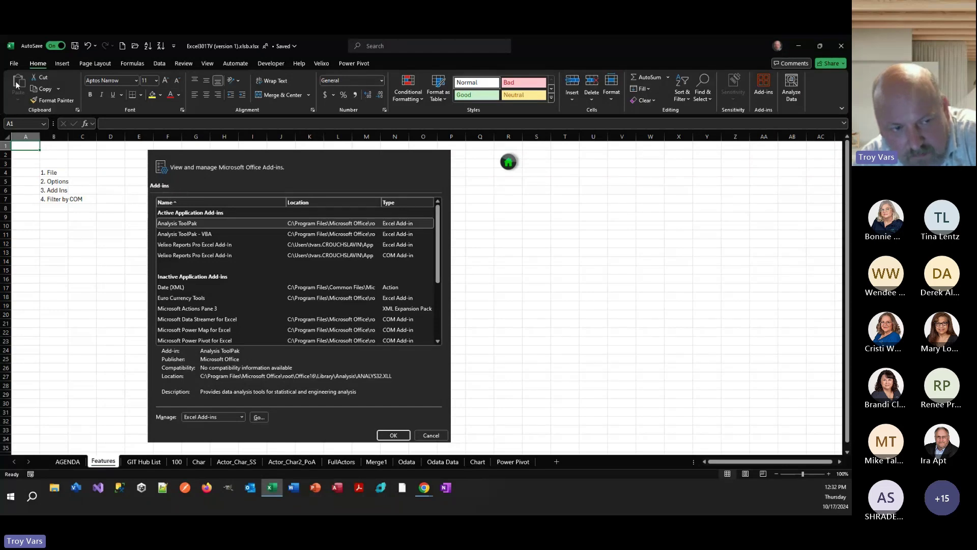
left_click(15, 63)
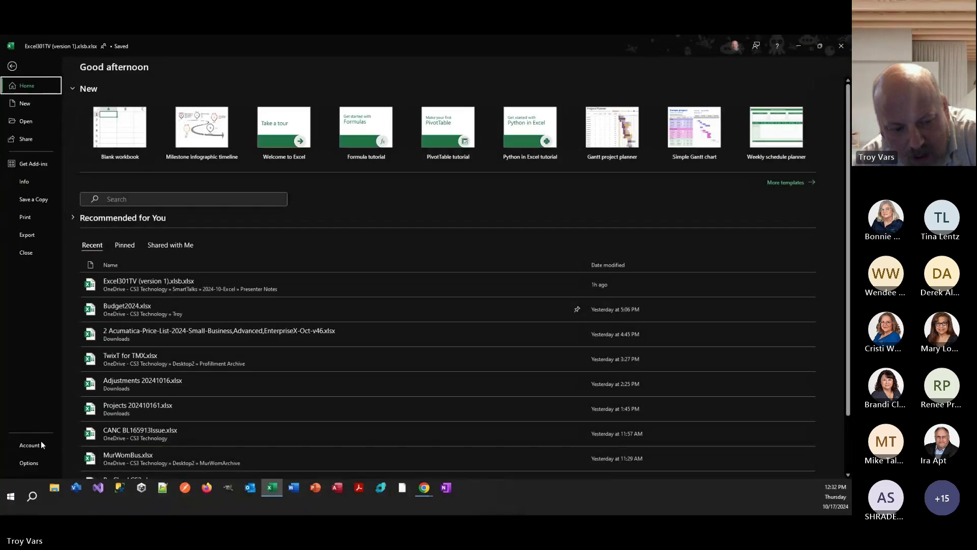
left_click(36, 465)
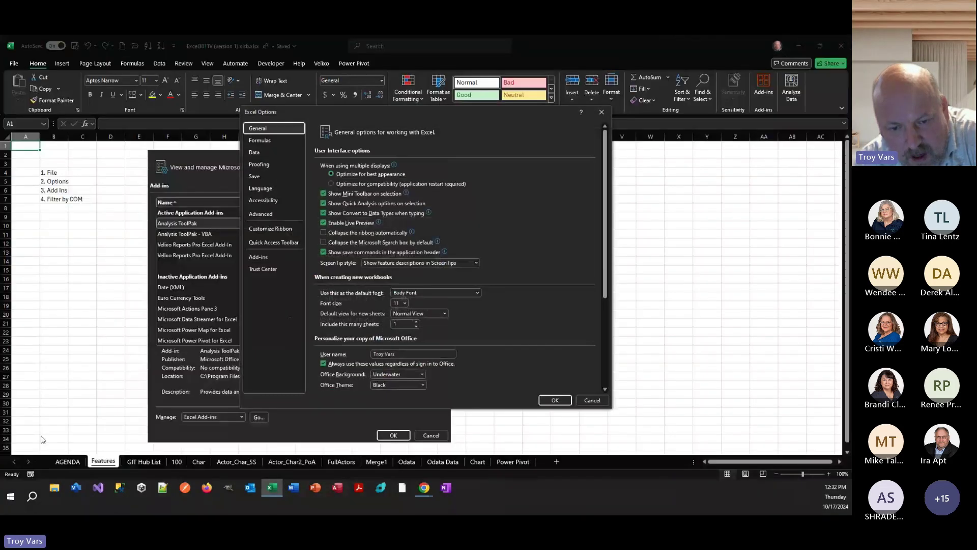
left_click(264, 256)
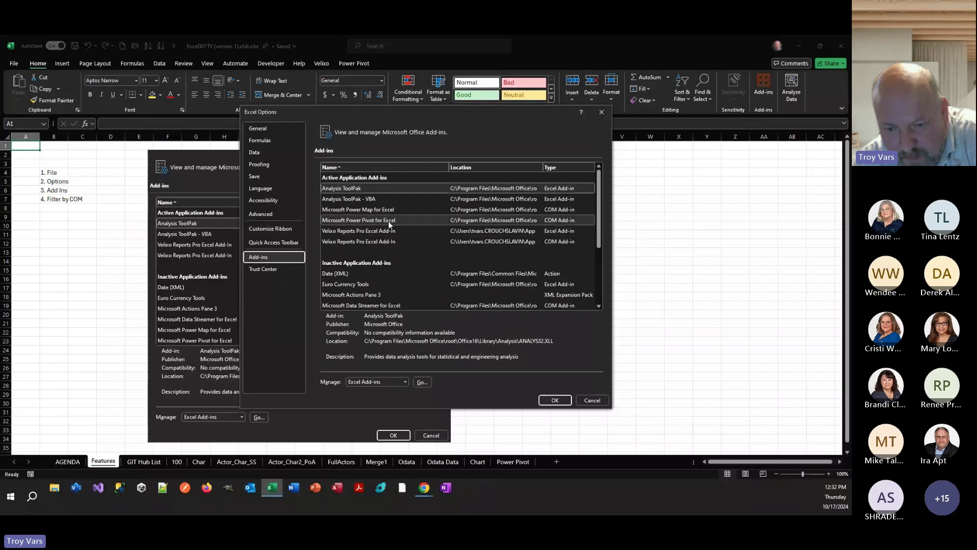
scroll(399, 255, "down", 2)
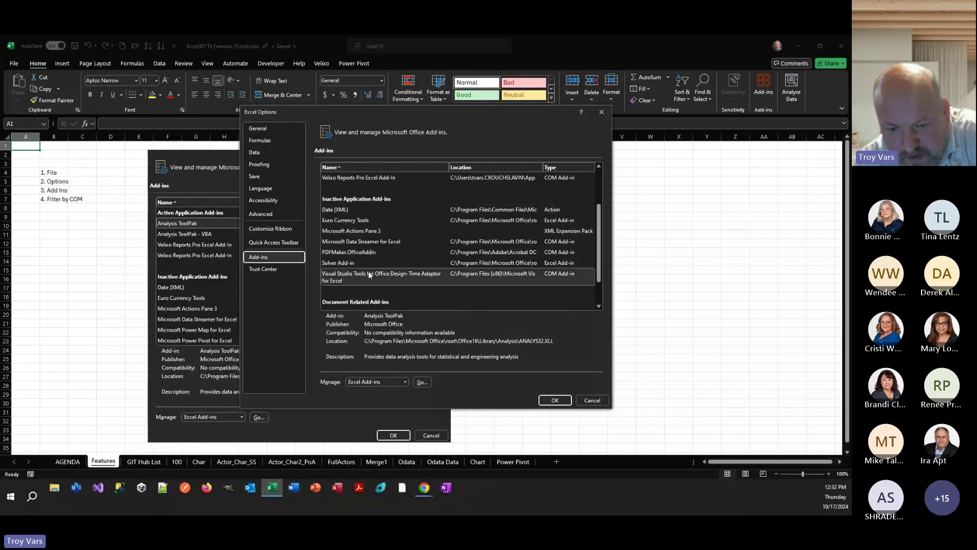
scroll(365, 230, "up", 2)
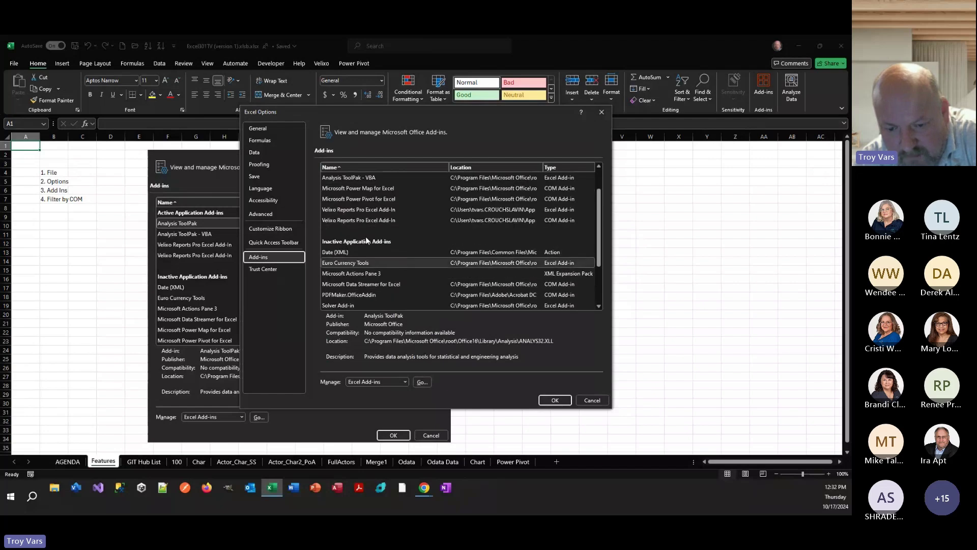
scroll(366, 236, "up", 1)
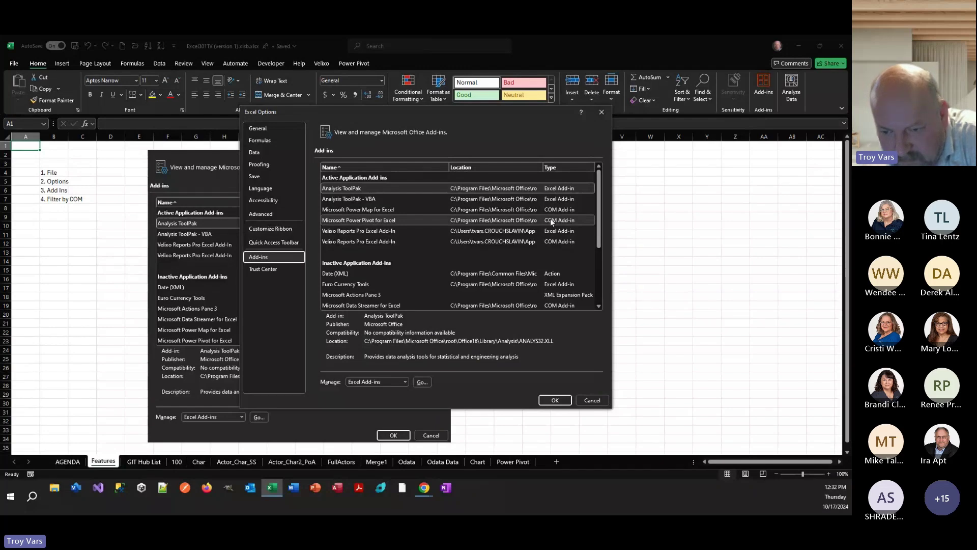
Enable the Microsoft Data Streamer for Excel add-in among the COM Add-ins
left_click(406, 382)
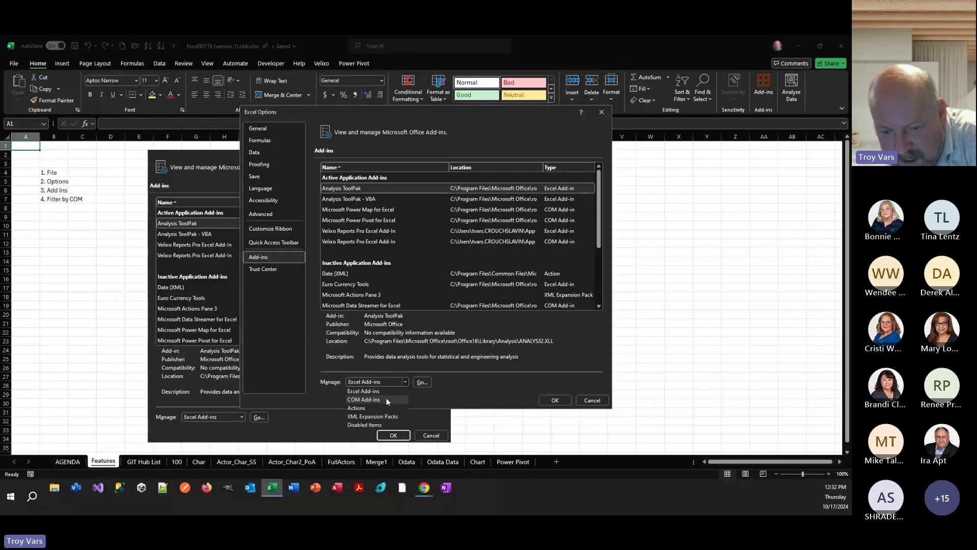
left_click(386, 398)
left_click(421, 382)
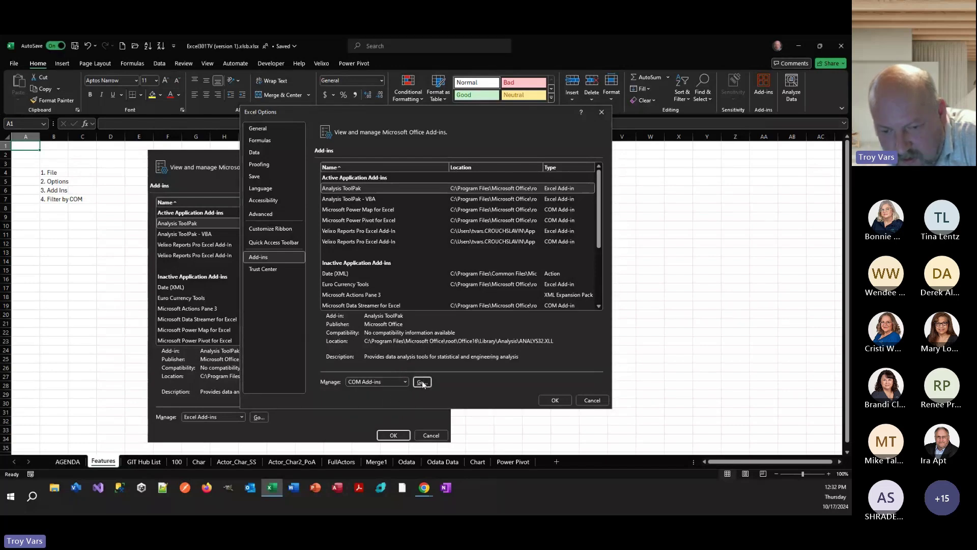
left_click_drag(356, 189, 499, 207)
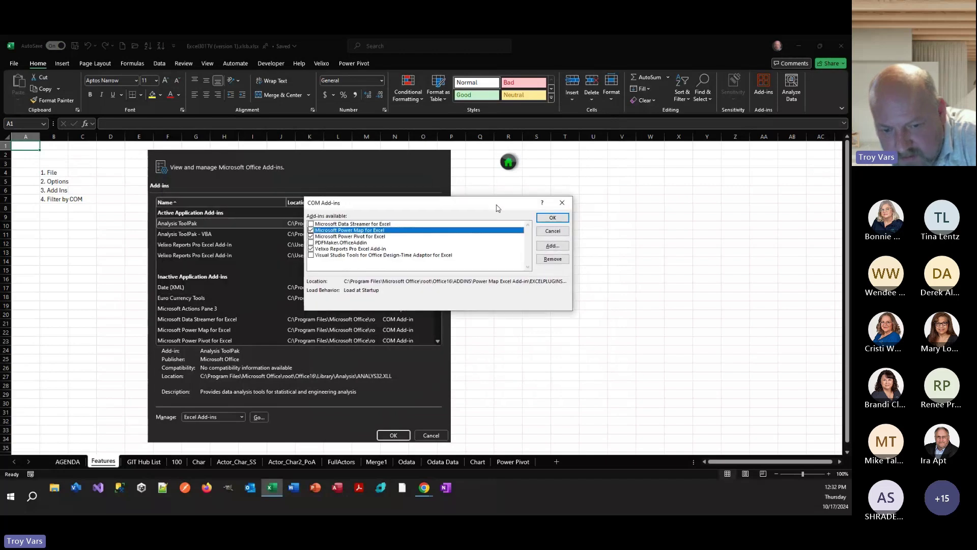
left_click(317, 225)
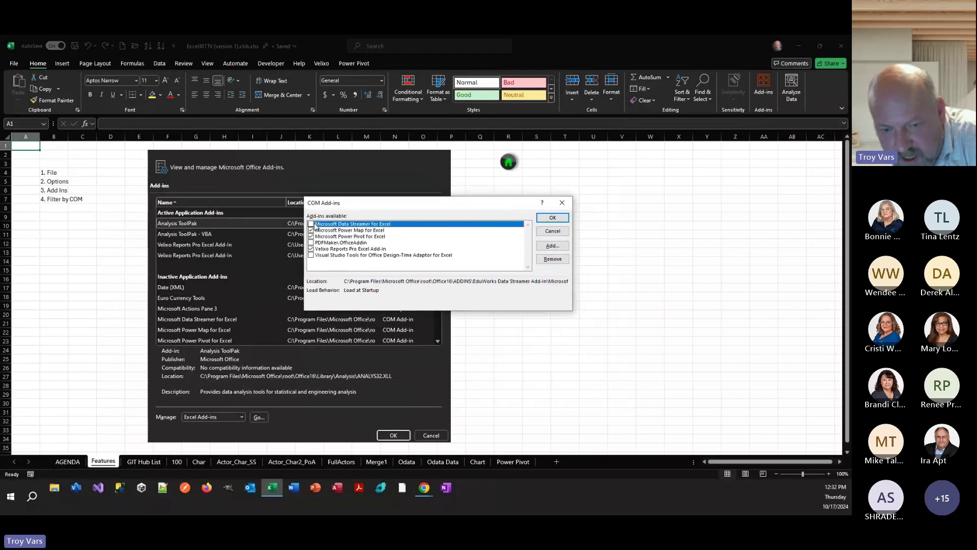
left_click(311, 224)
left_click(556, 218)
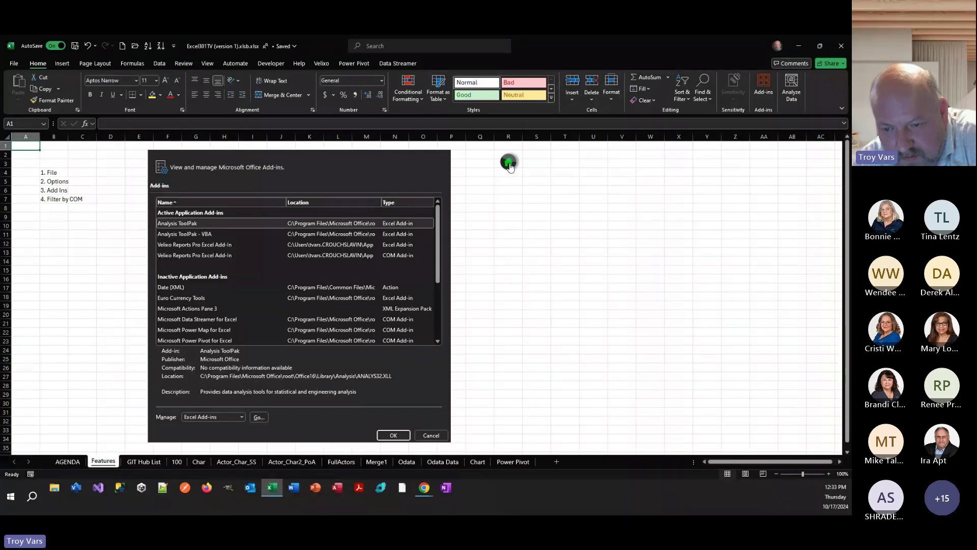
Go to the GIT Hub List sheet through the agenda's Power Query topic and format column K as a black-header table with headers
left_click(509, 163)
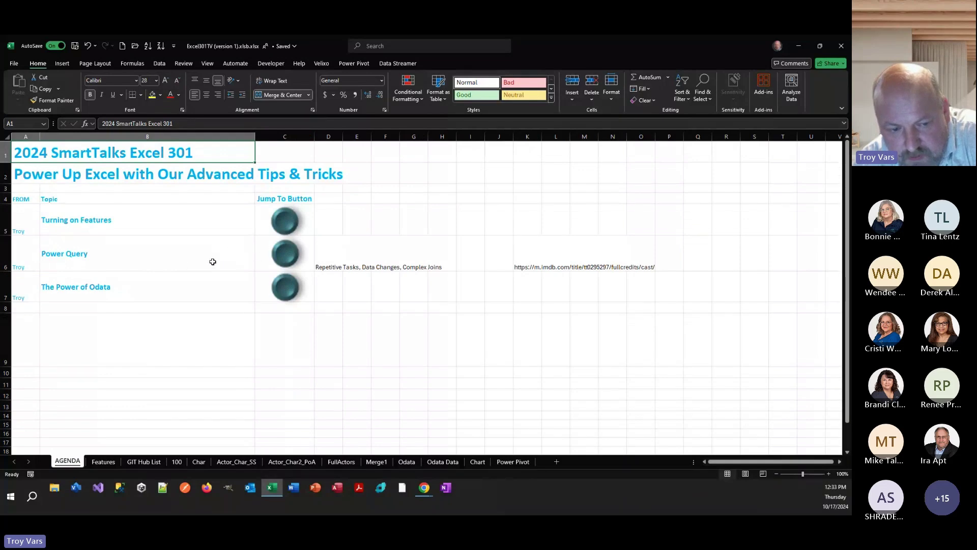
left_click(285, 254)
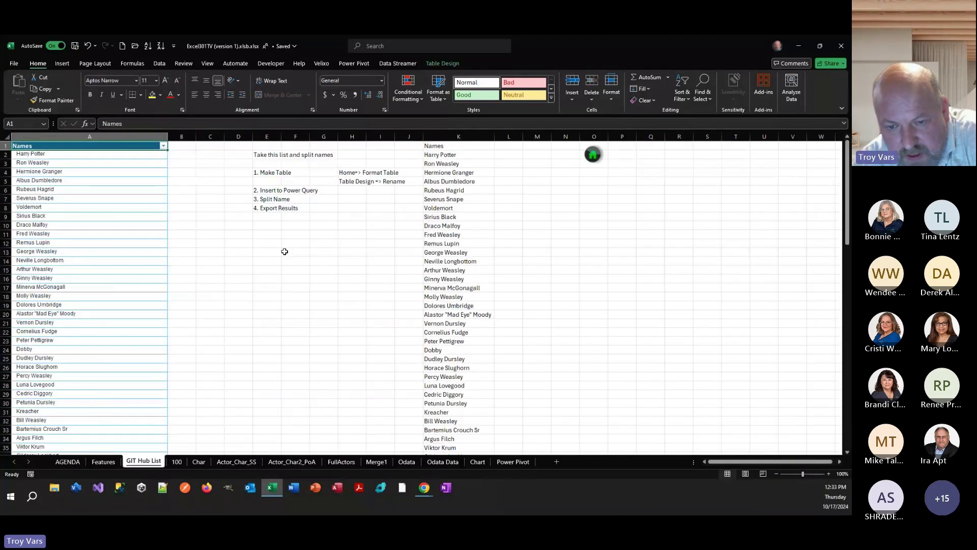
left_click(459, 138)
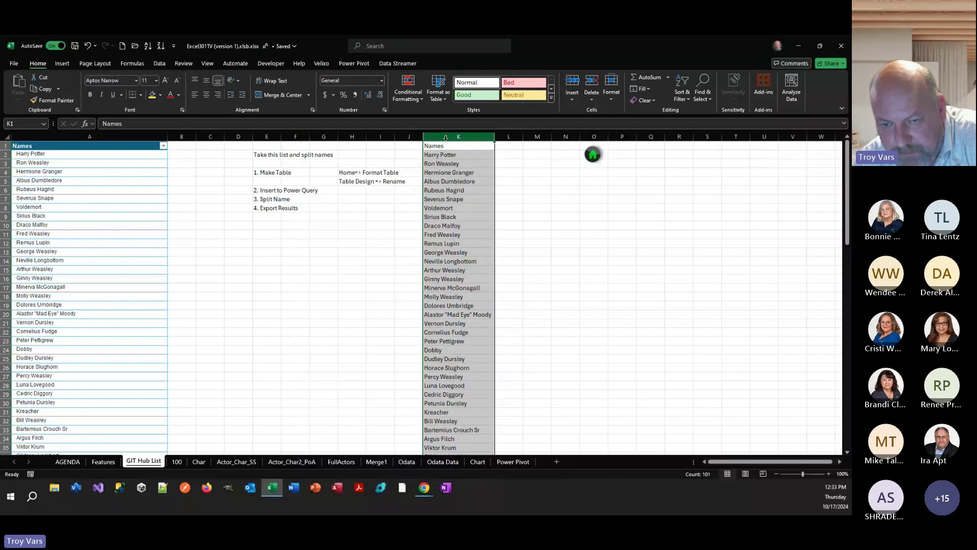
left_click(442, 93)
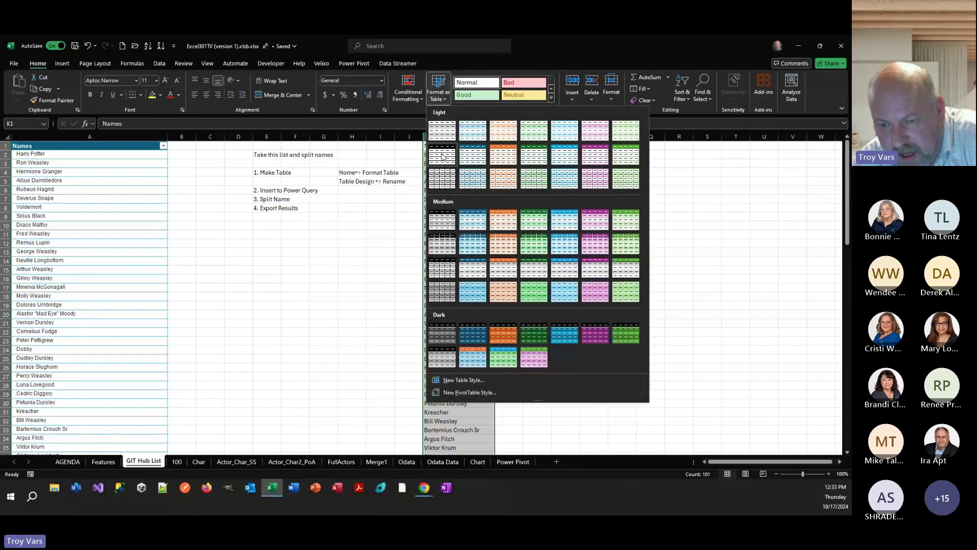
left_click(469, 156)
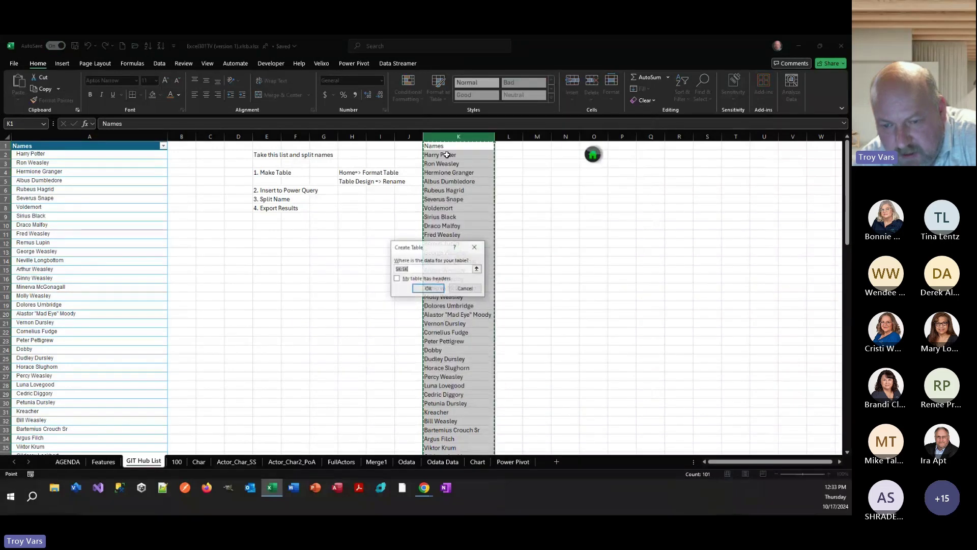
left_click(414, 279)
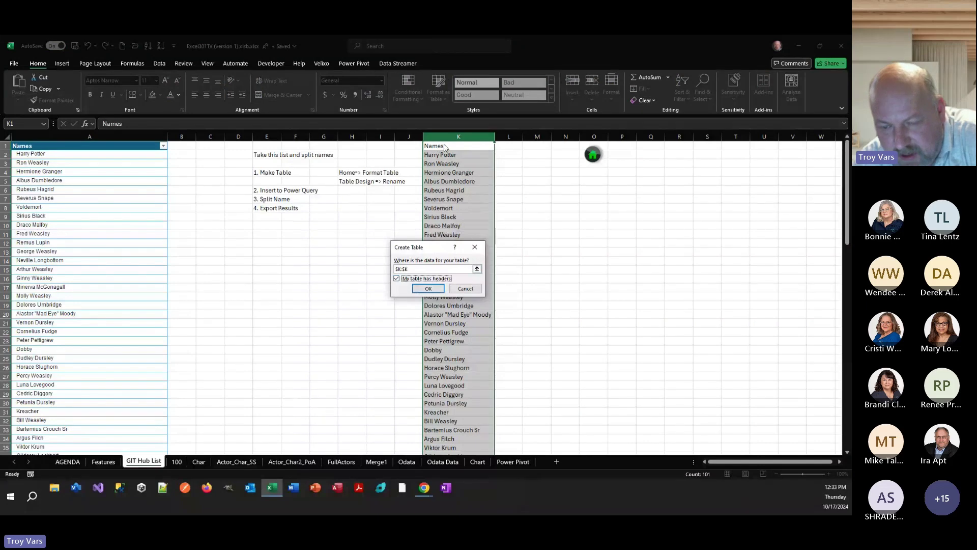
left_click(427, 290)
scroll(443, 196, "down", 20)
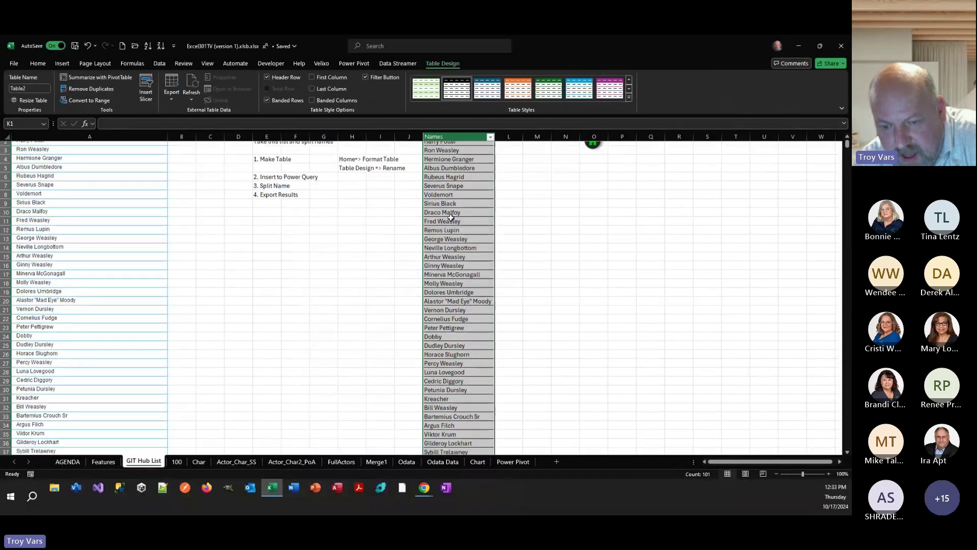
scroll(452, 218, "up", 20)
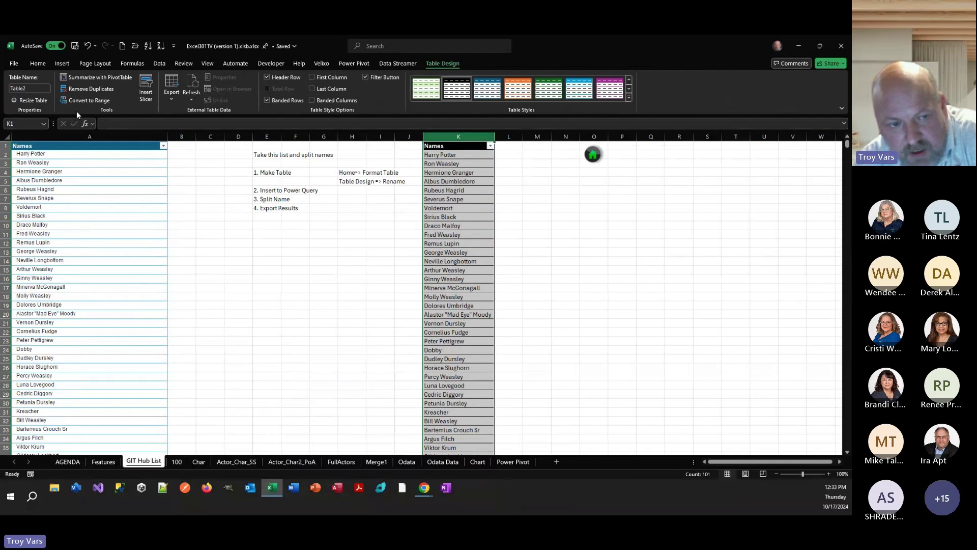
Rename the column K table as HarryPotterList and select the whole column
left_click(30, 87)
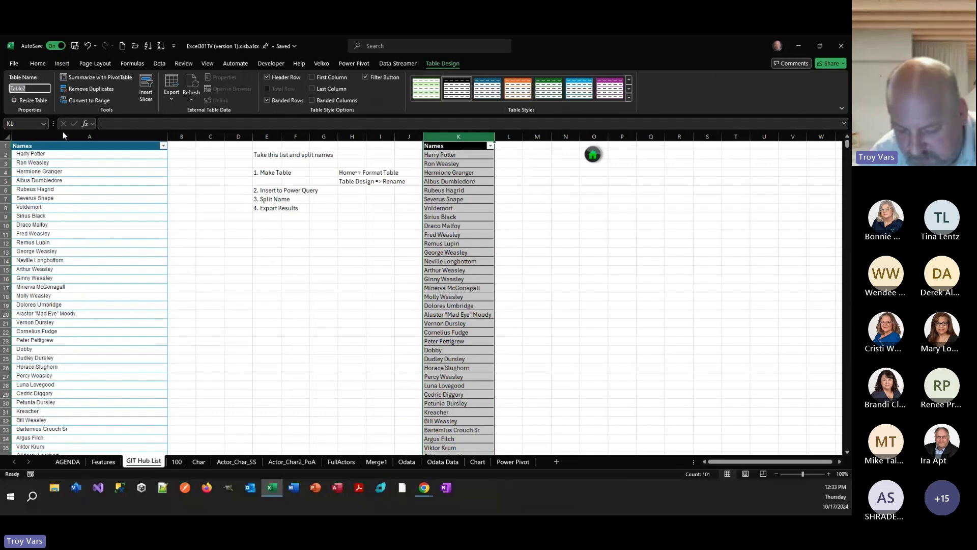
type("Harry")
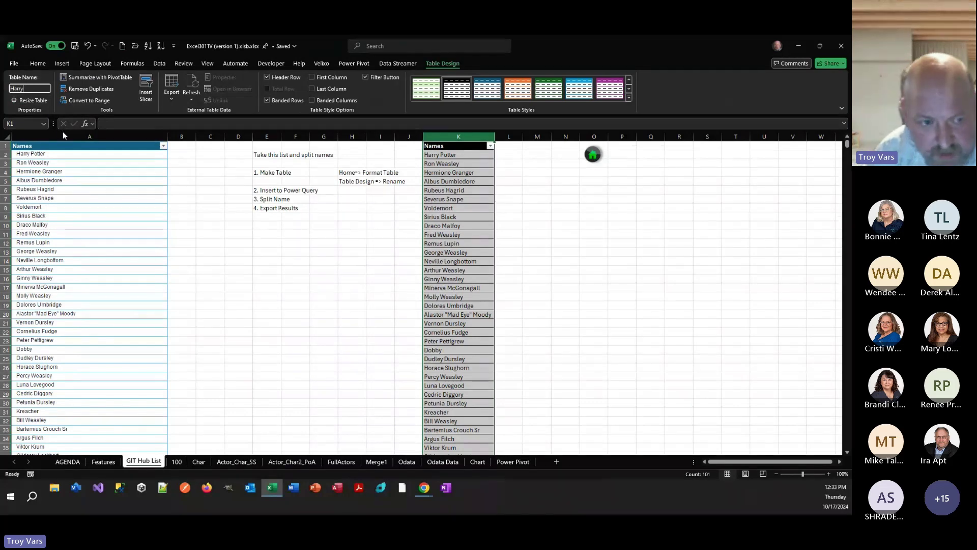
type("PotterList")
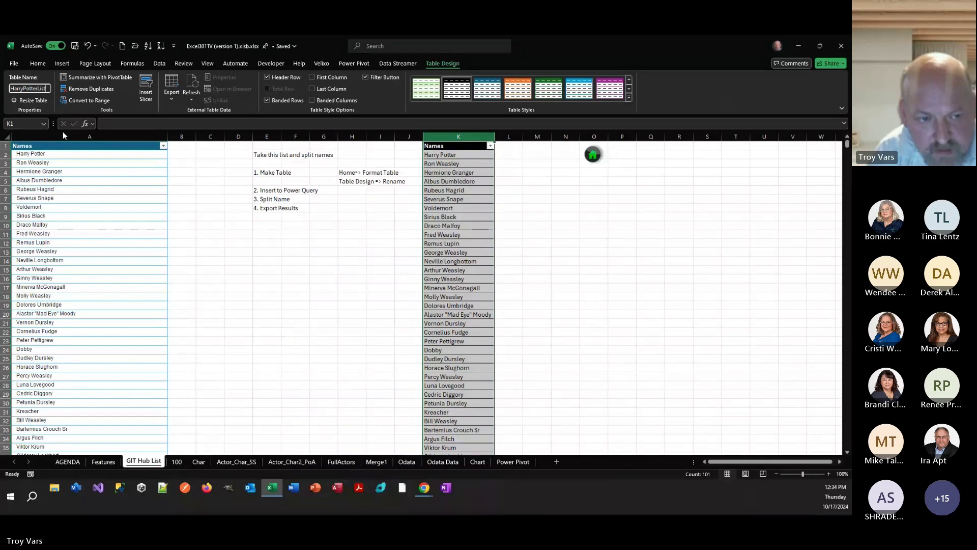
key("Return")
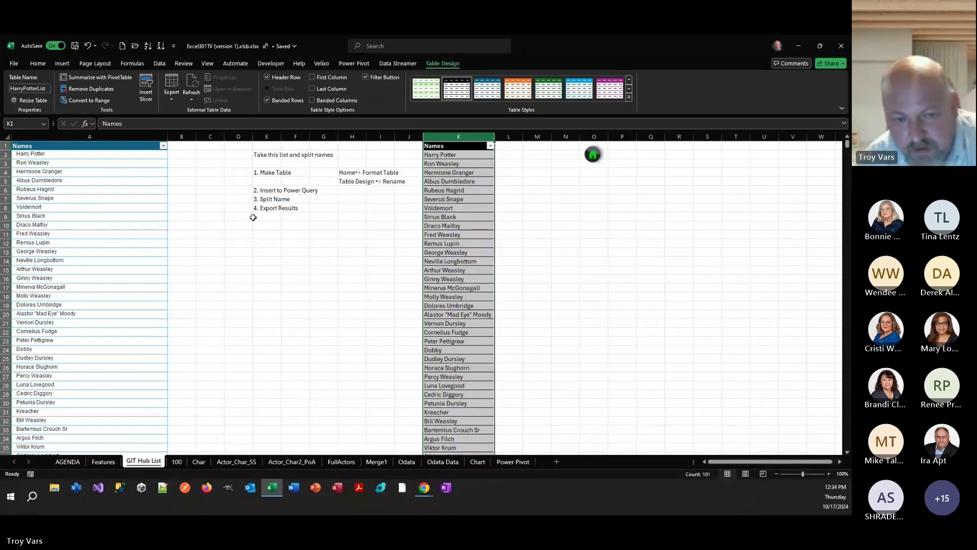
left_click(424, 207)
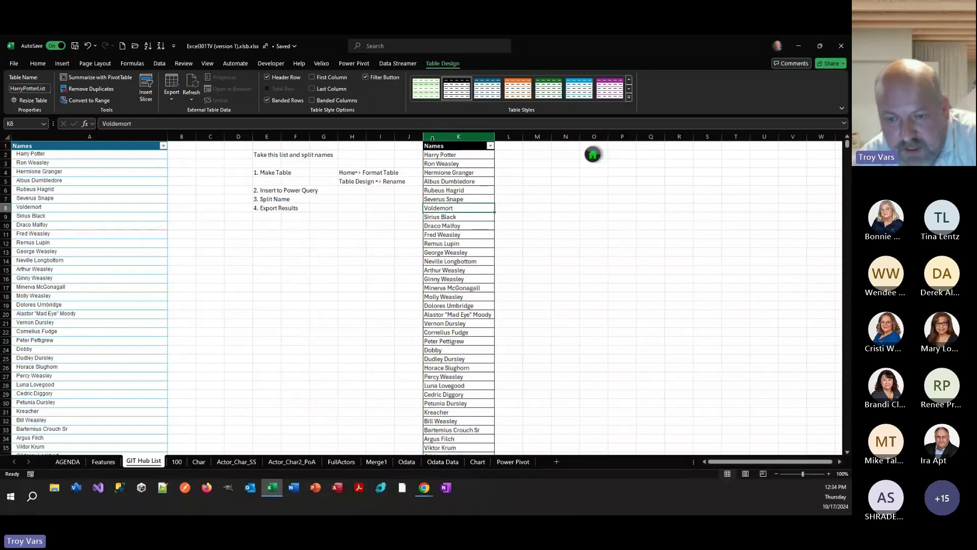
left_click(448, 136)
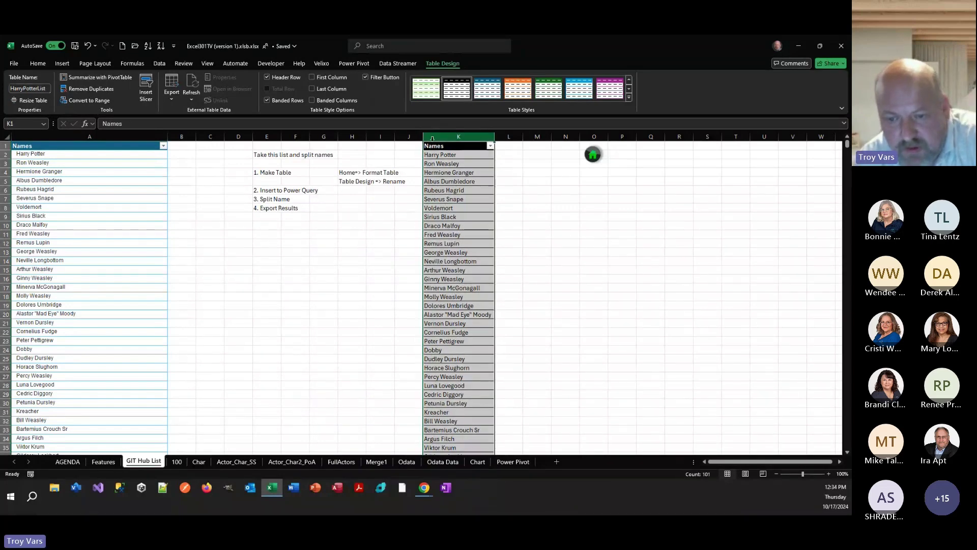
Load the HarryPotterList table from the sheet into the Power Query Editor
left_click(163, 64)
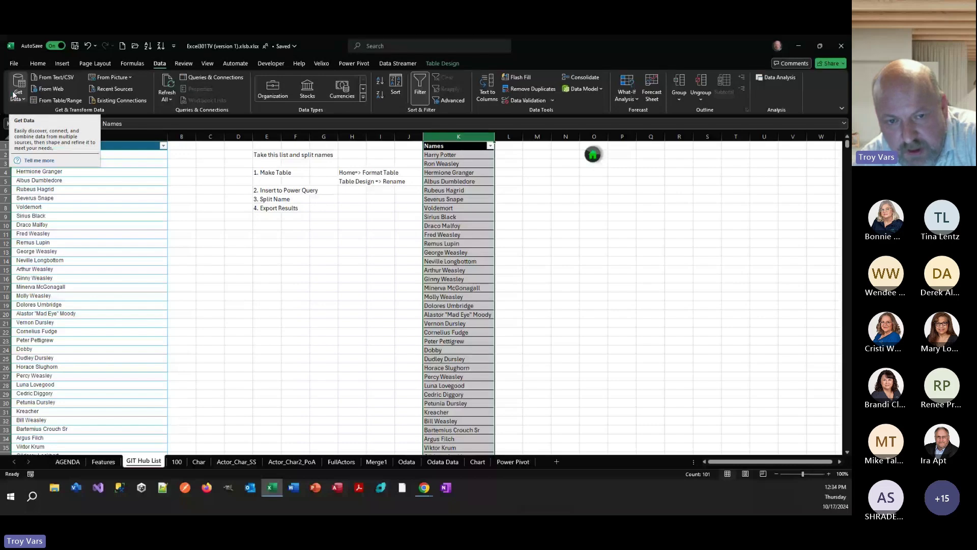
left_click(57, 103)
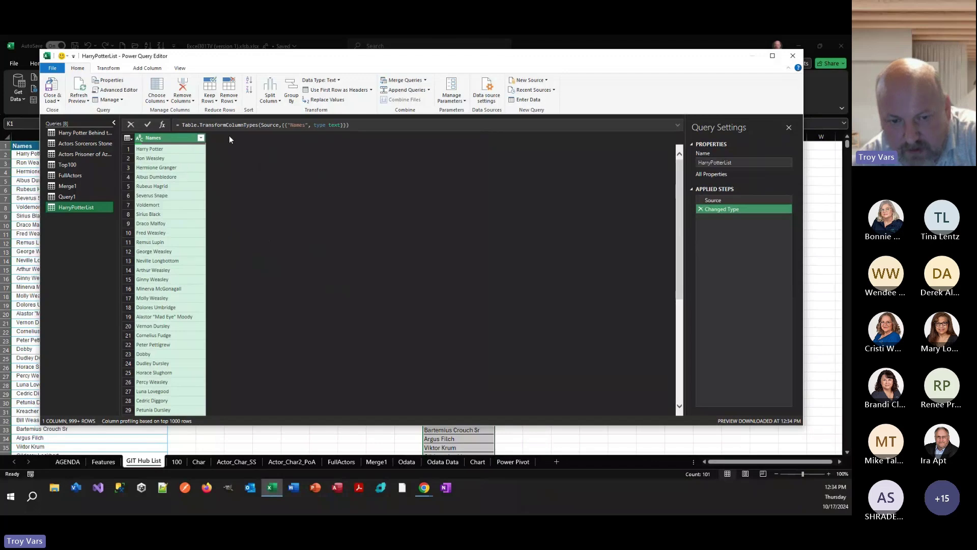
Try extracting the text before a space delimiter in the Names column, and delete that applied step
left_click(113, 69)
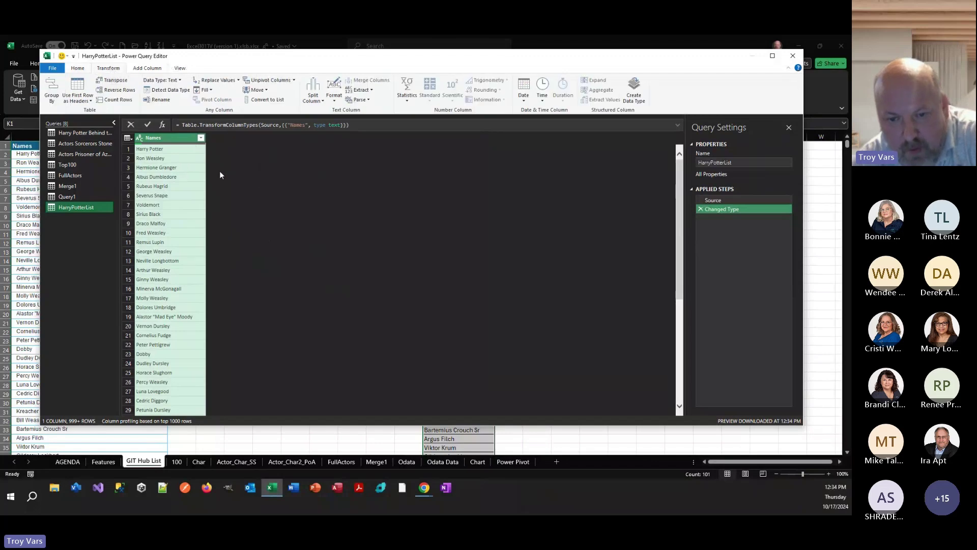
left_click(370, 90)
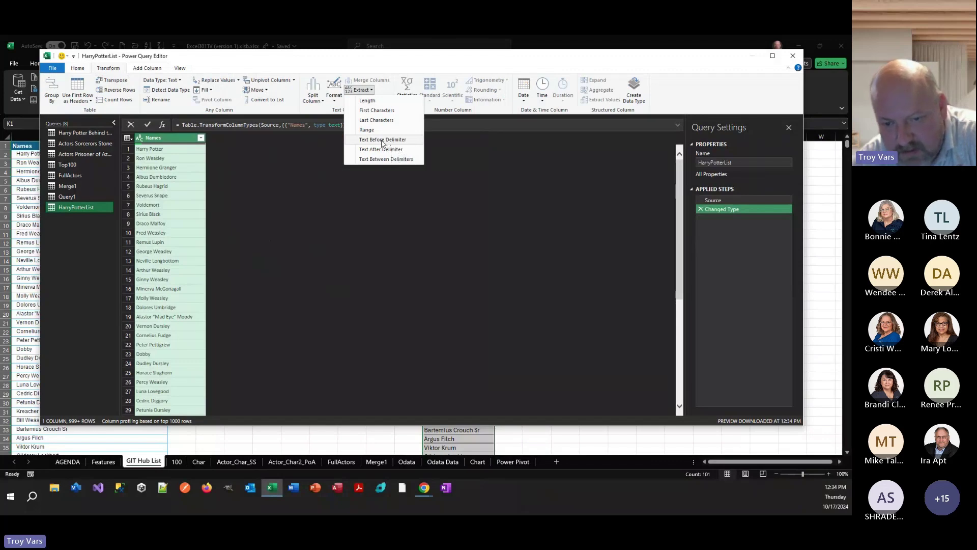
left_click(384, 143)
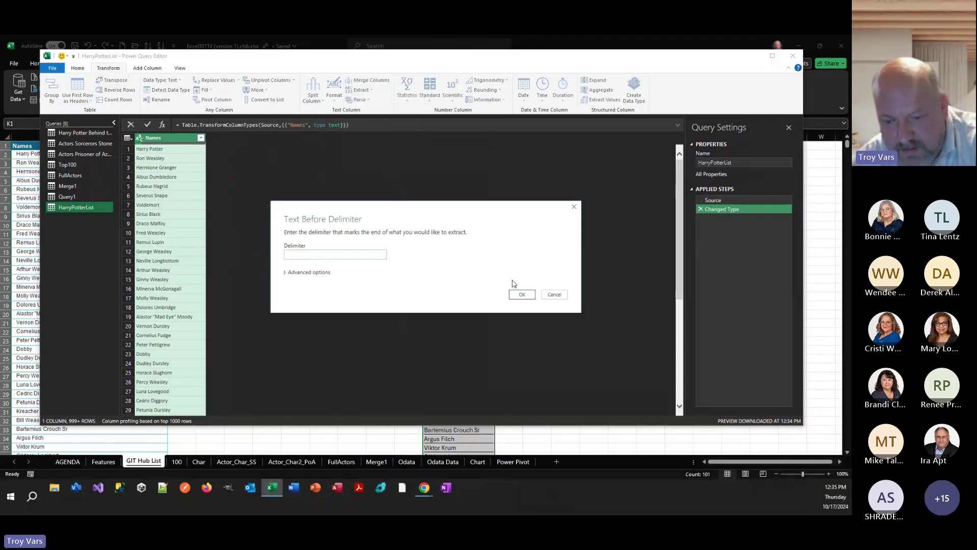
left_click(514, 296)
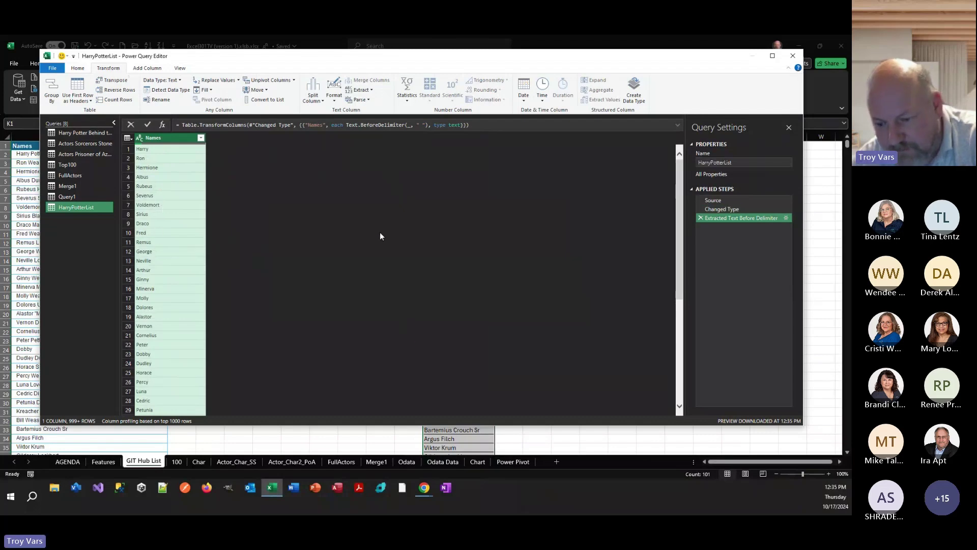
left_click(719, 201)
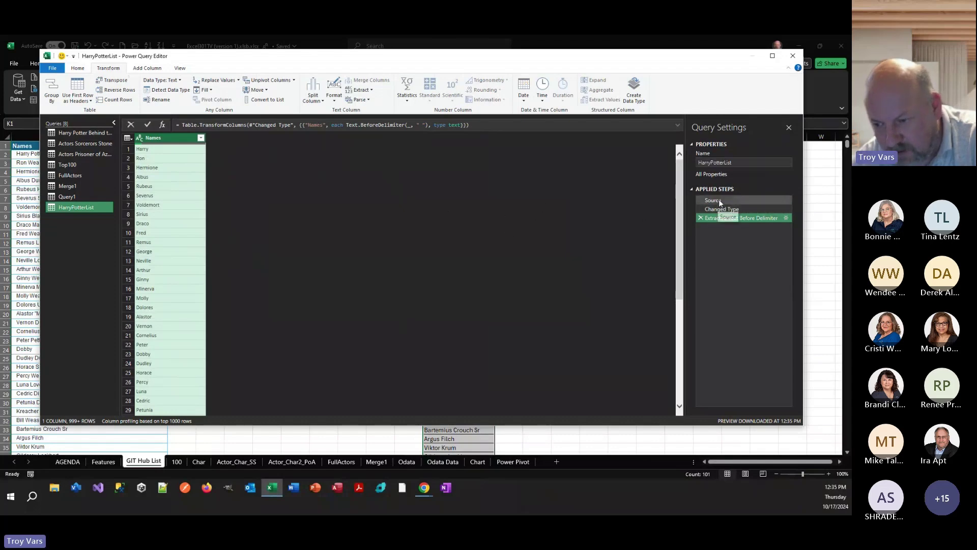
left_click(709, 219)
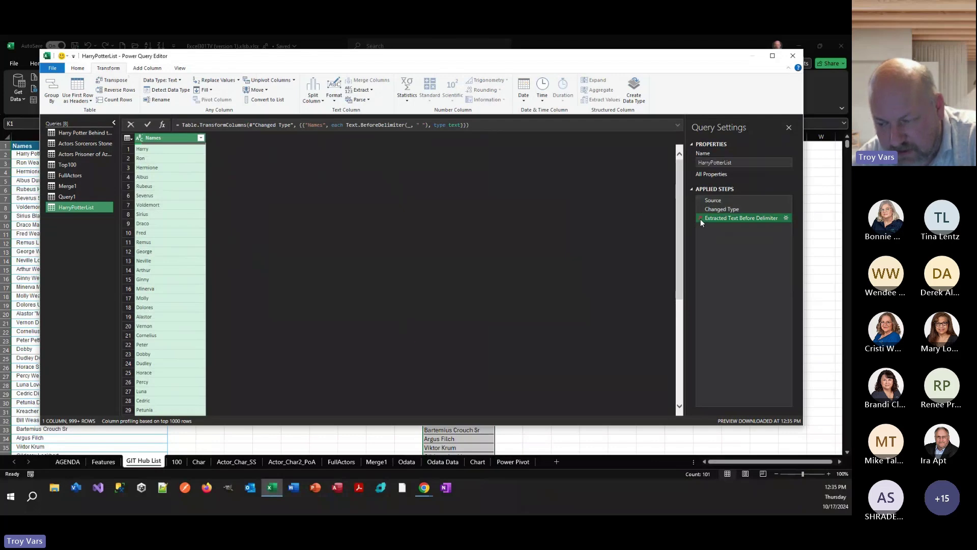
left_click(701, 218)
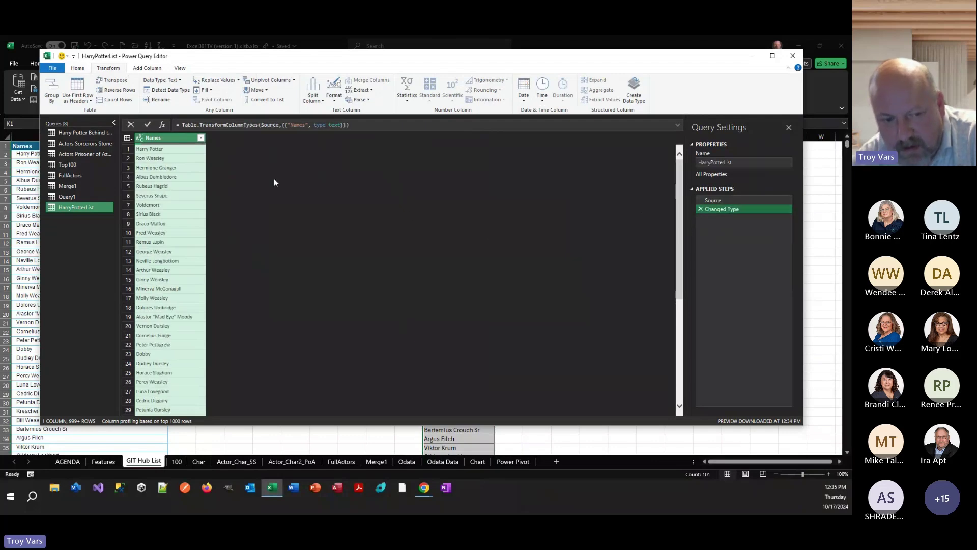
Duplicate the Names column and its newest copies until there are three copies beside the original
right_click(165, 140)
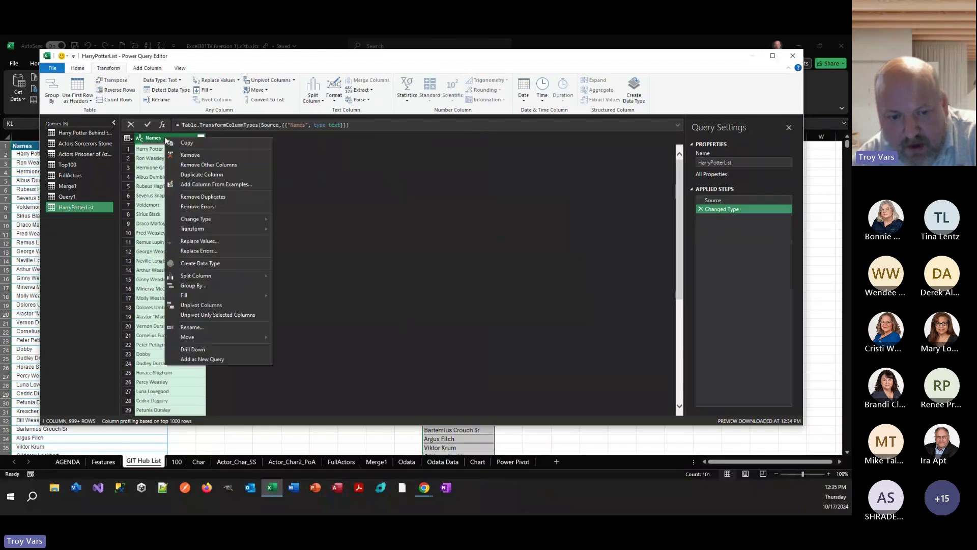
left_click(188, 175)
right_click(232, 139)
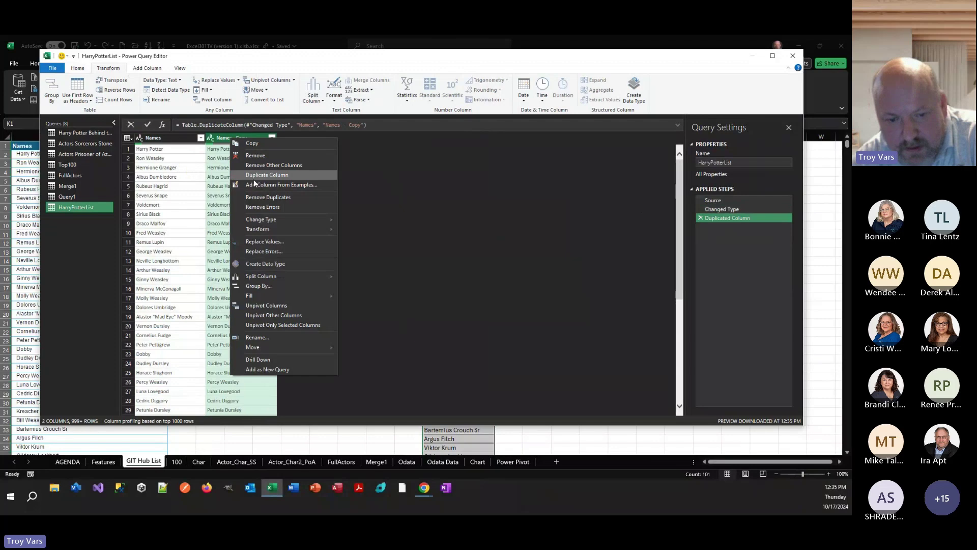
left_click(263, 176)
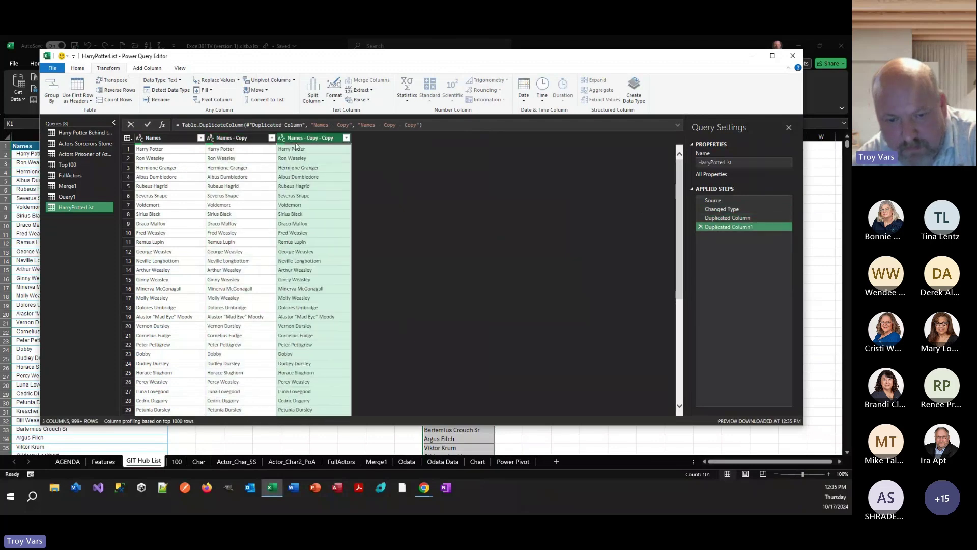
right_click(301, 139)
left_click(316, 175)
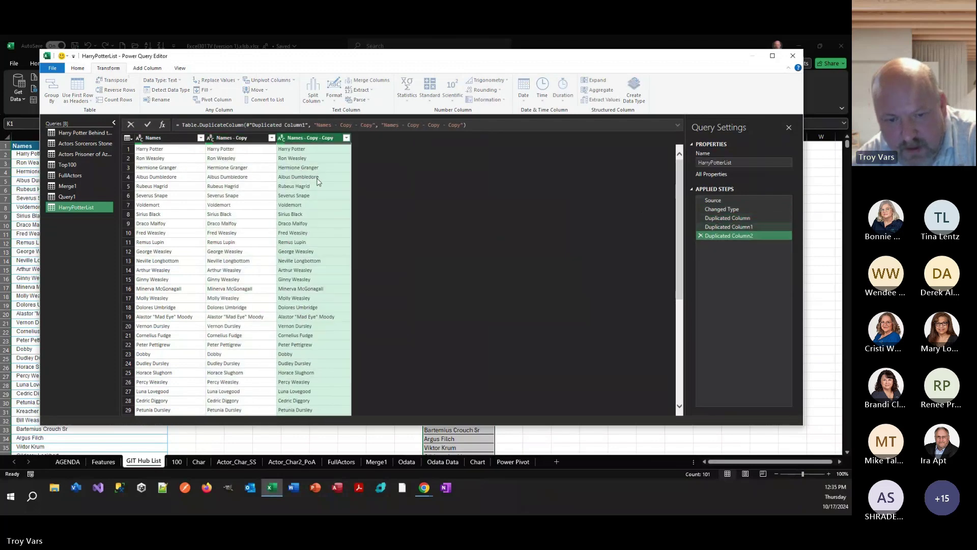
Rename the three copied columns, in order, as First Name, Middle Name and Last Name
double_click(243, 138)
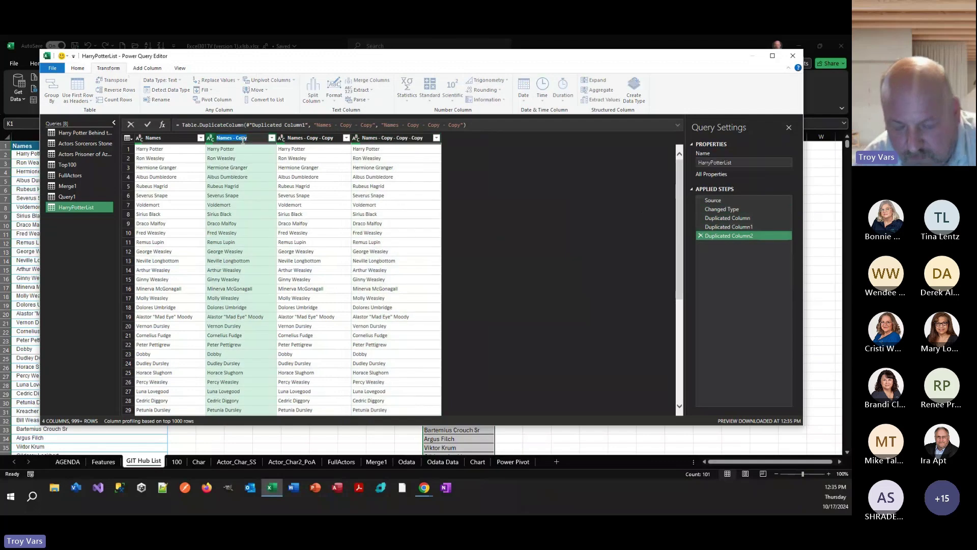
key("BackSpace")
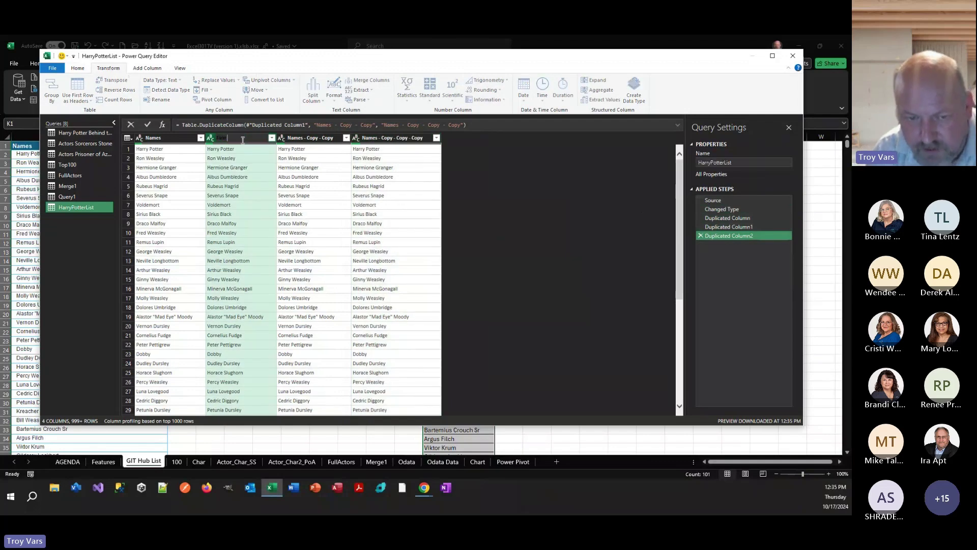
type("First Name")
key("Return")
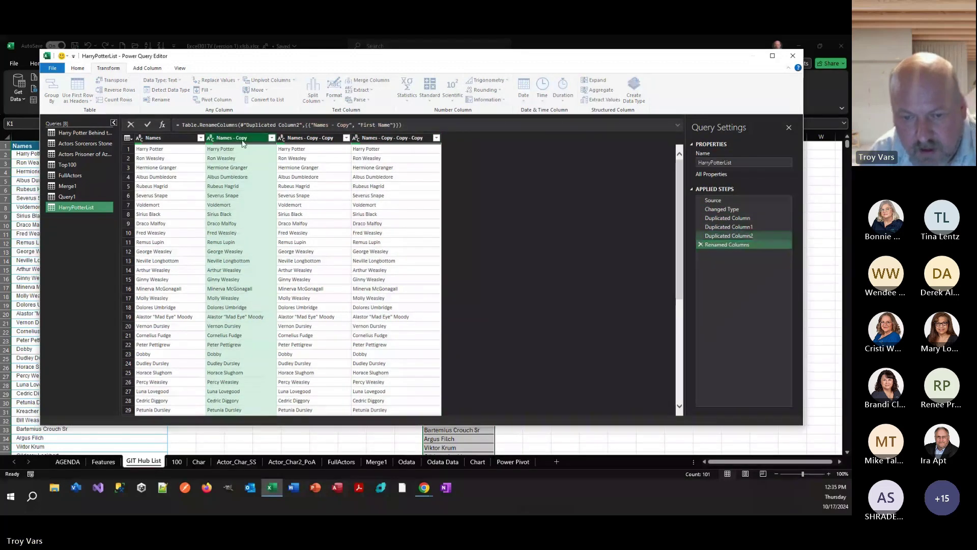
double_click(307, 138)
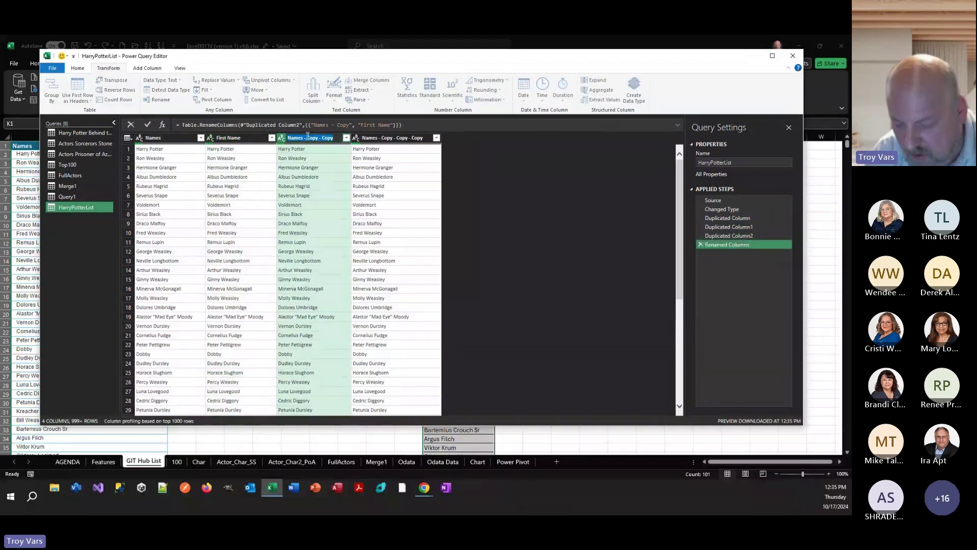
key("BackSpace")
type("Middle Name")
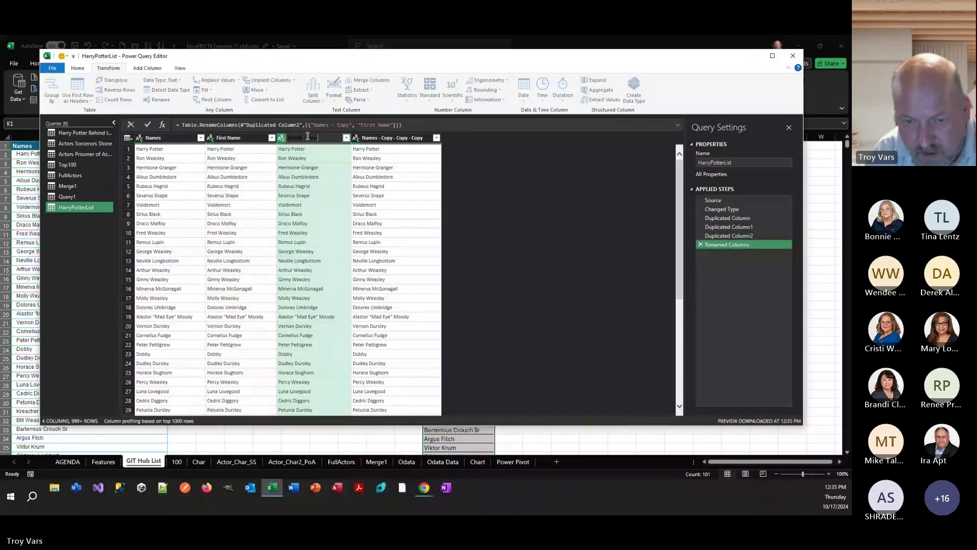
key("Escape")
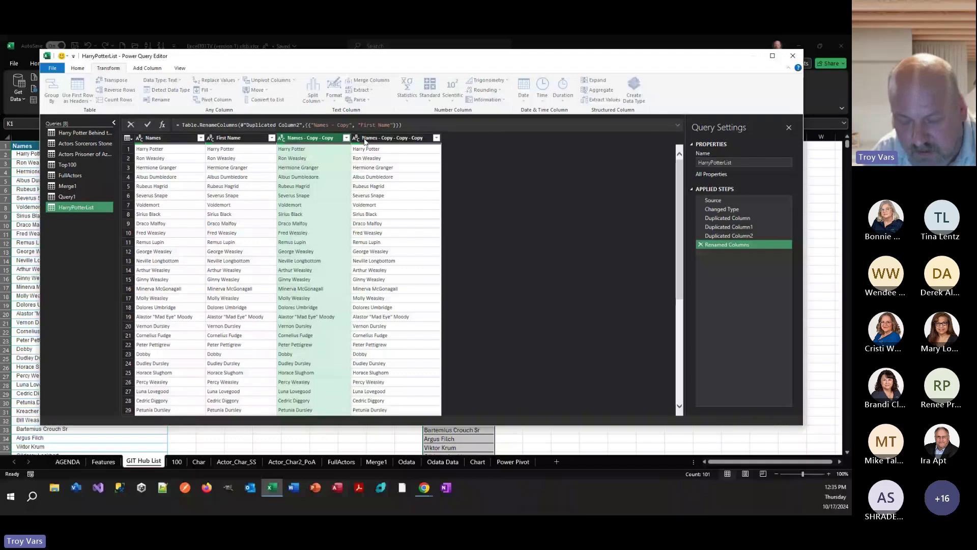
double_click(364, 138)
key("BackSpace")
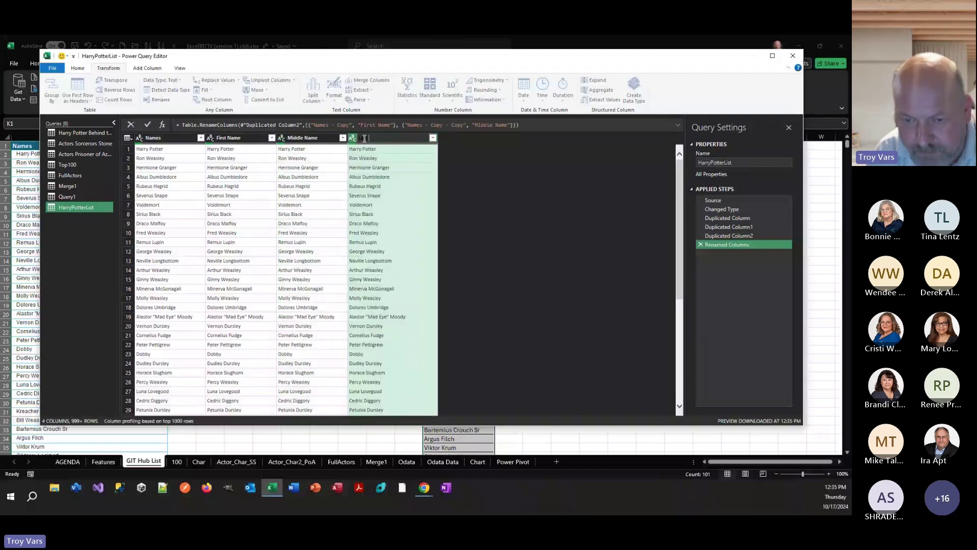
type("Last Name")
key("Return")
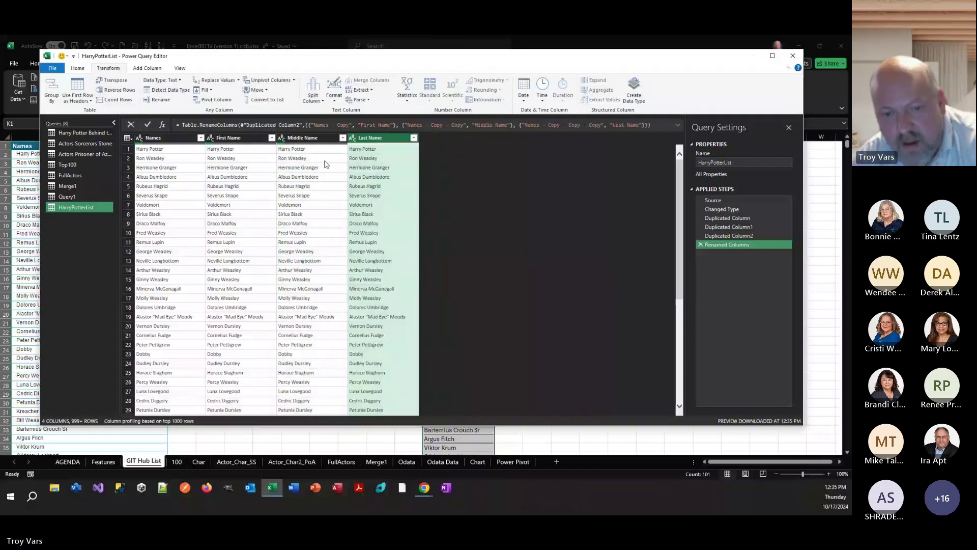
Reduce the First Name column to the text before a space delimiter
left_click(248, 138)
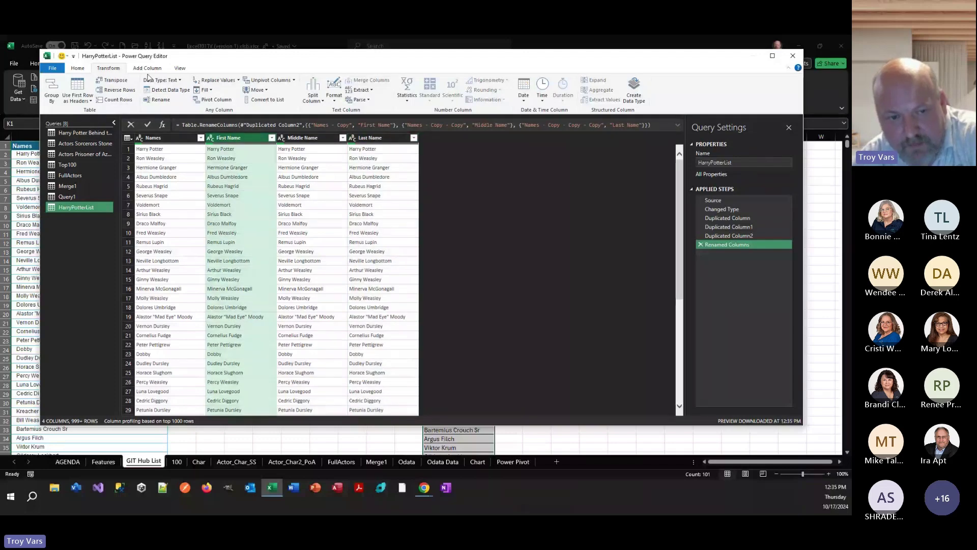
left_click(361, 89)
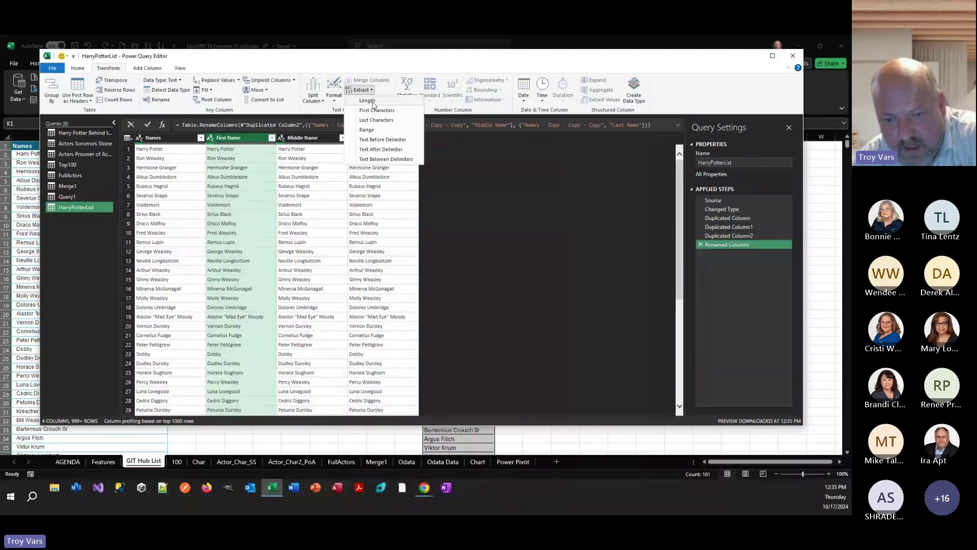
left_click(389, 141)
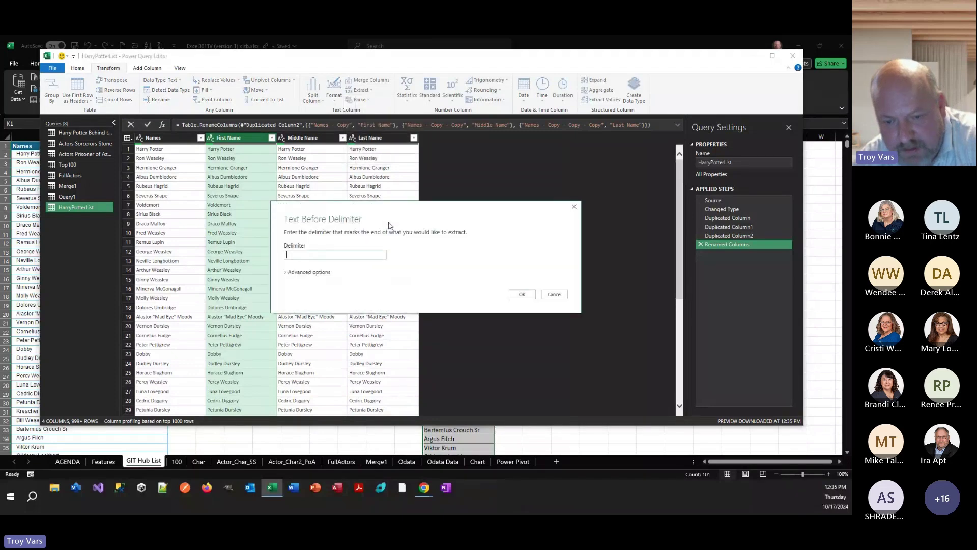
left_click(517, 294)
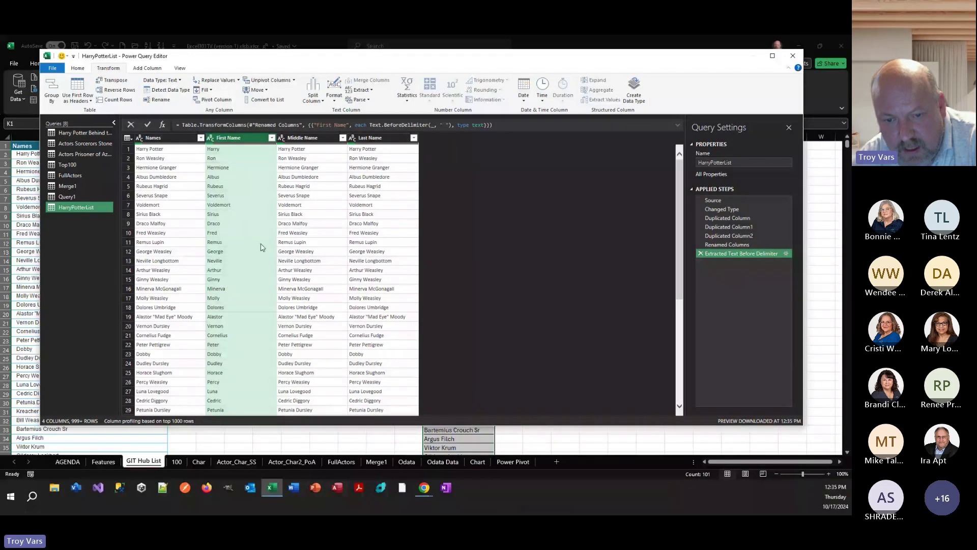
Reduce the Last Name column to the text after a space delimiter, scanning from the end of the input and skipping 0 delimiters
left_click(379, 141)
right_click(380, 143)
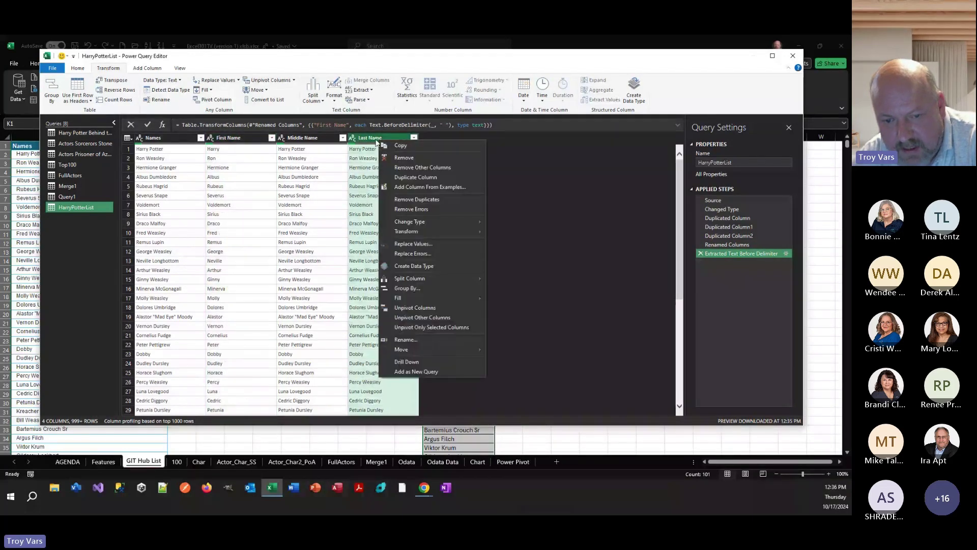
key("Escape")
left_click(360, 90)
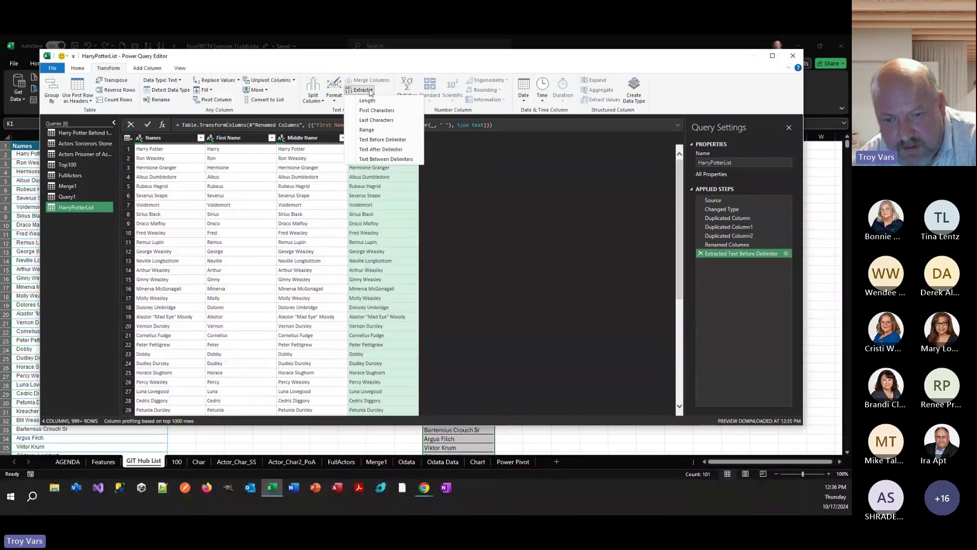
left_click(385, 149)
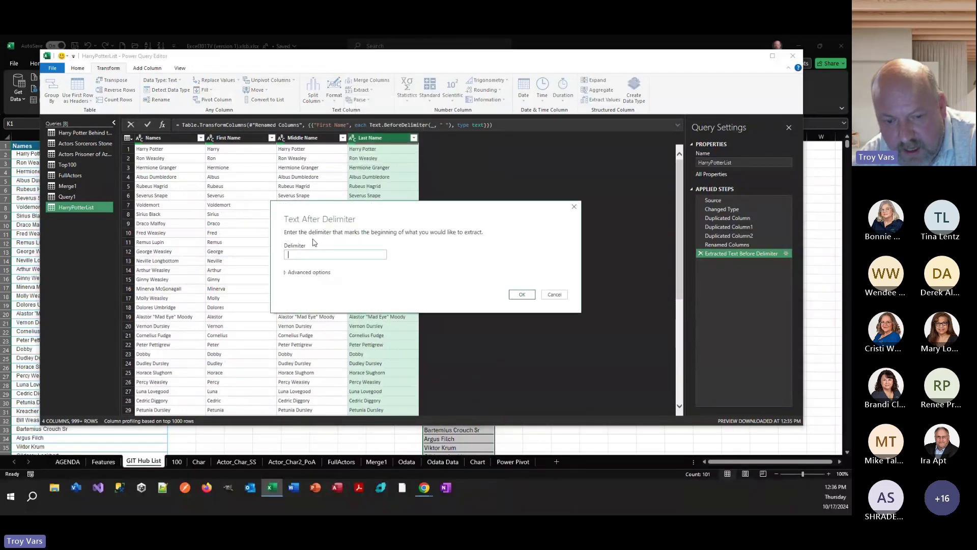
left_click(286, 273)
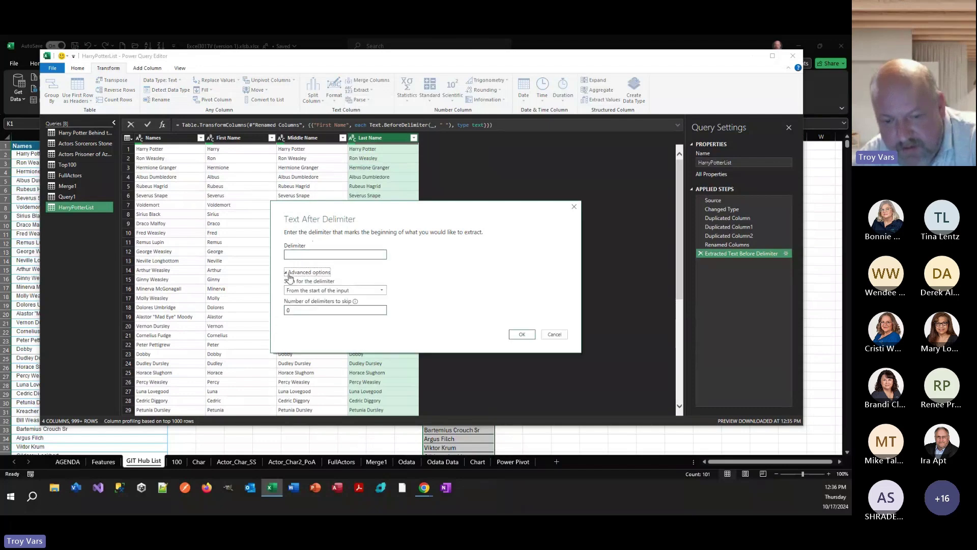
left_click(290, 255)
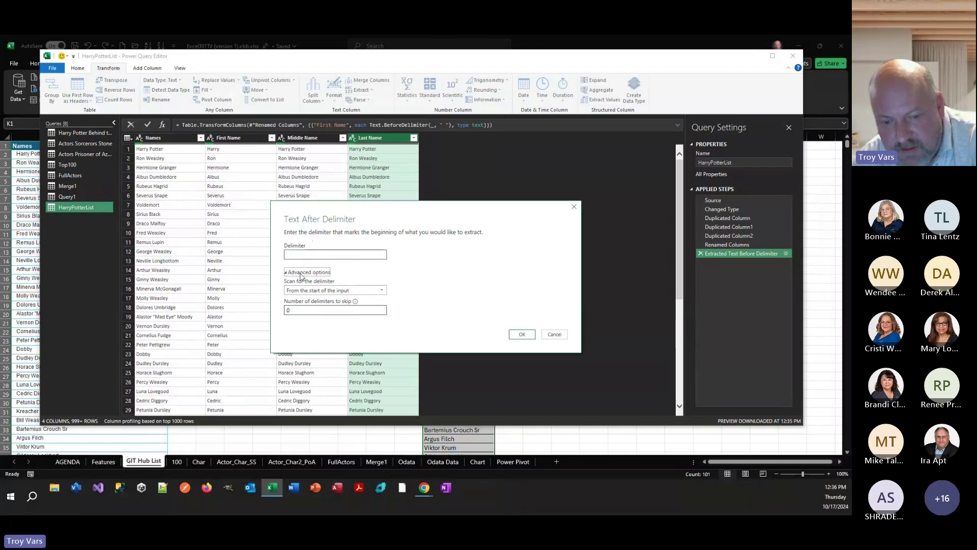
left_click(371, 290)
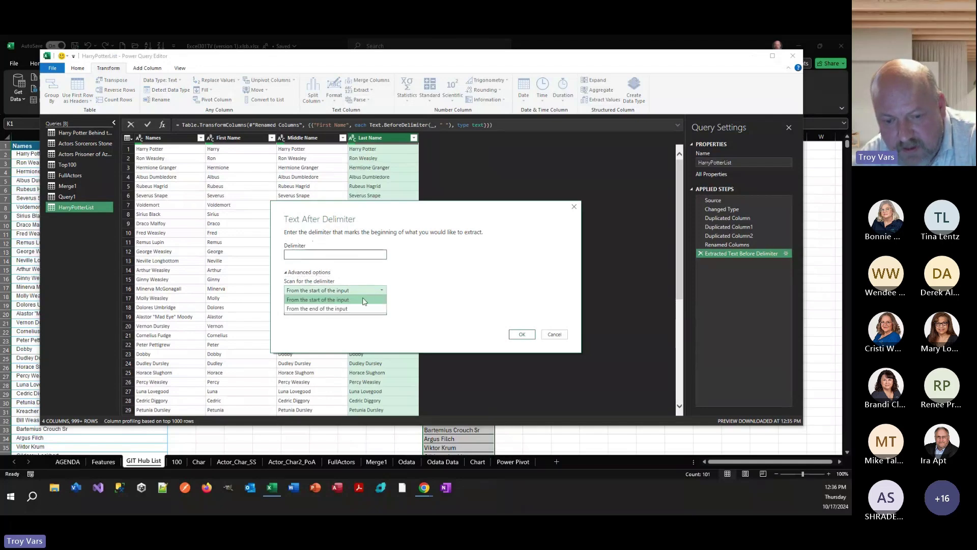
left_click(326, 309)
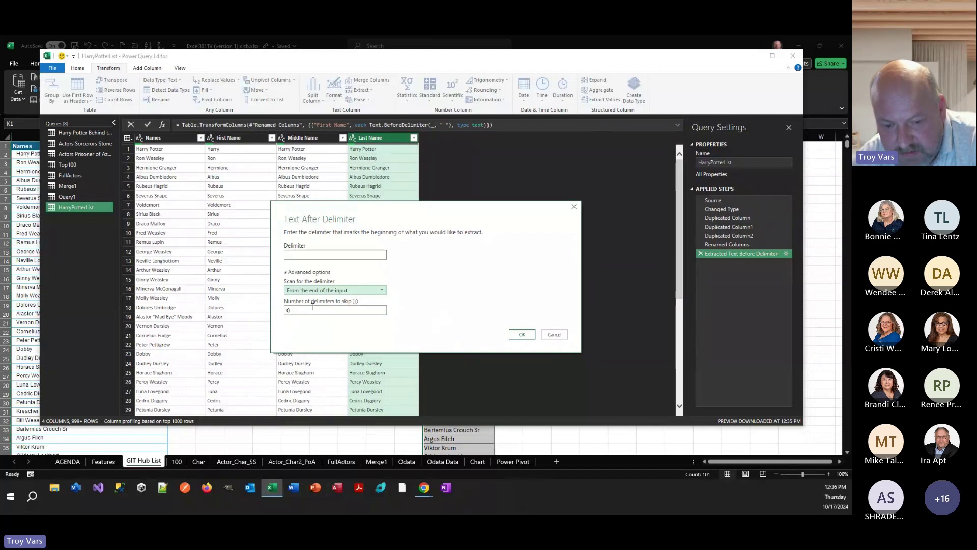
left_click(293, 308)
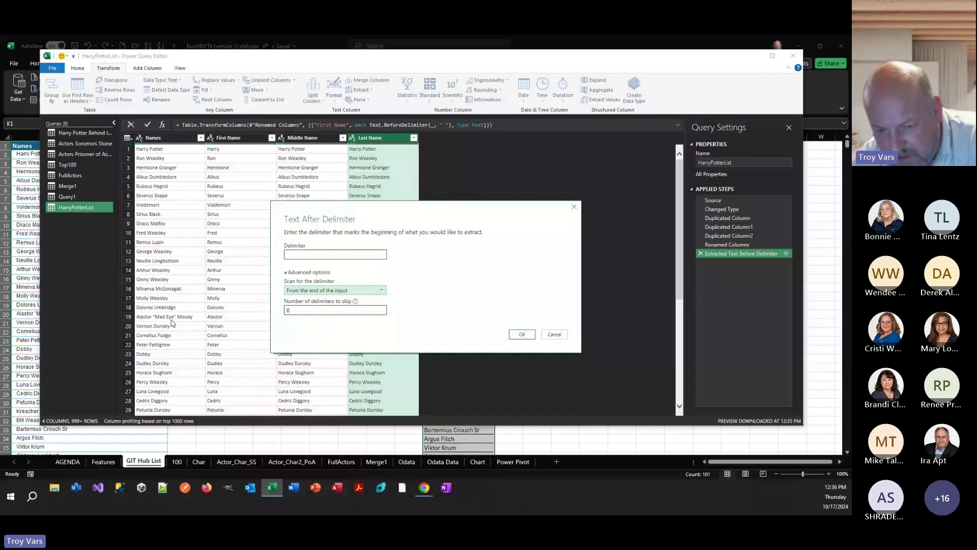
left_click(520, 338)
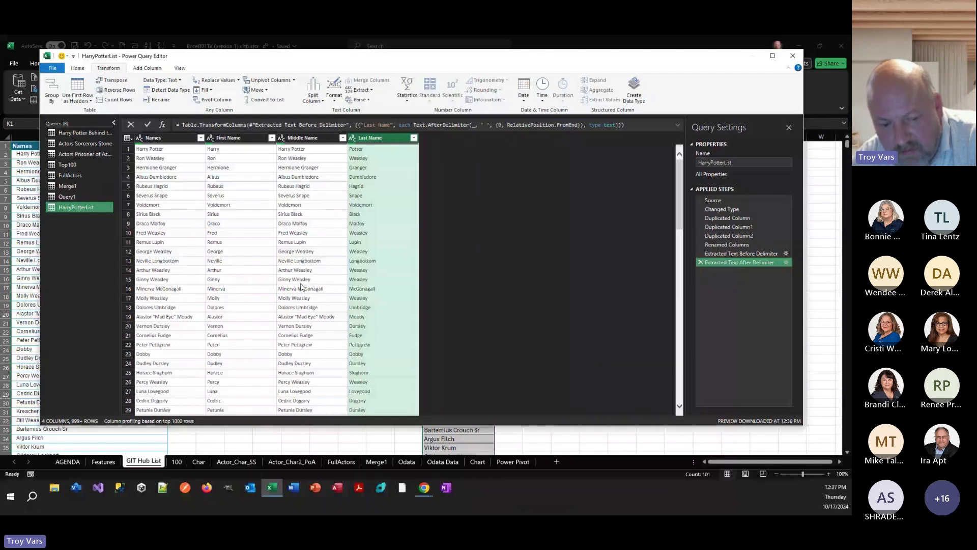
left_click(177, 317)
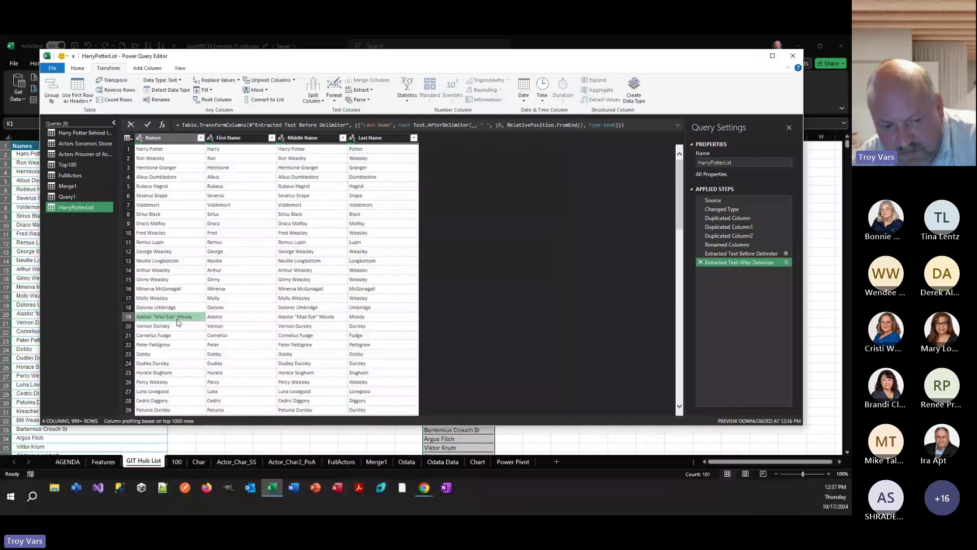
Reduce the Middle Name column to the text between delimiters, using a double quotation mark as both start and end delimiter
scroll(181, 329, "down", 14)
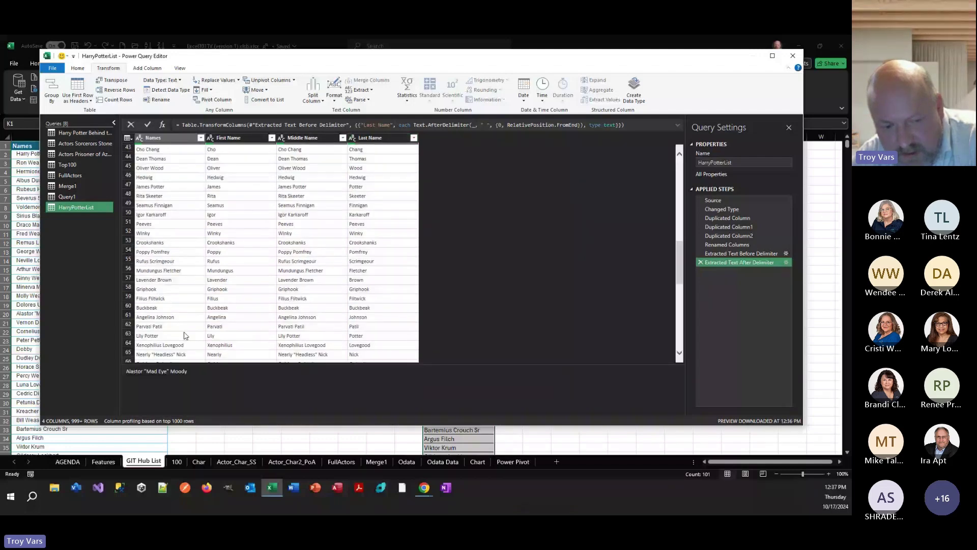
scroll(184, 336, "down", 1)
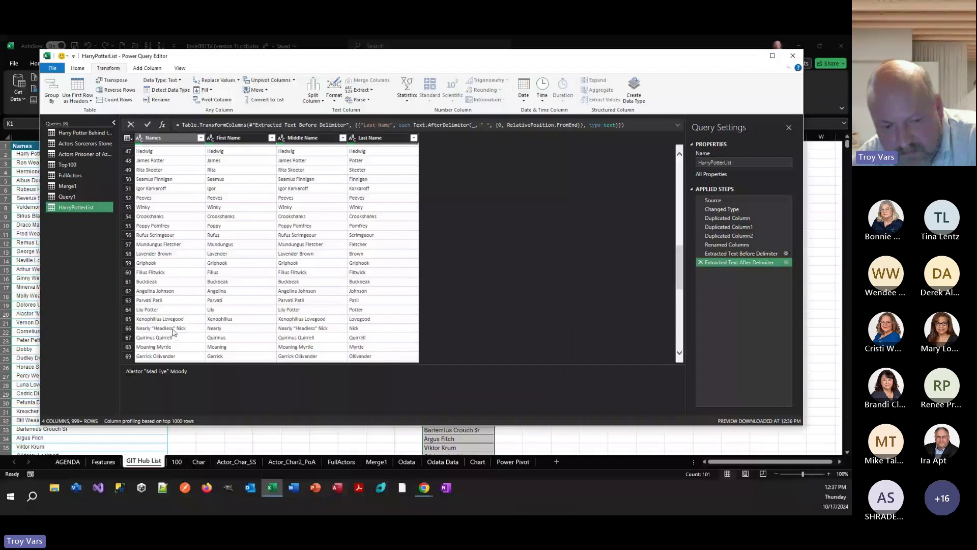
scroll(178, 329, "down", 5)
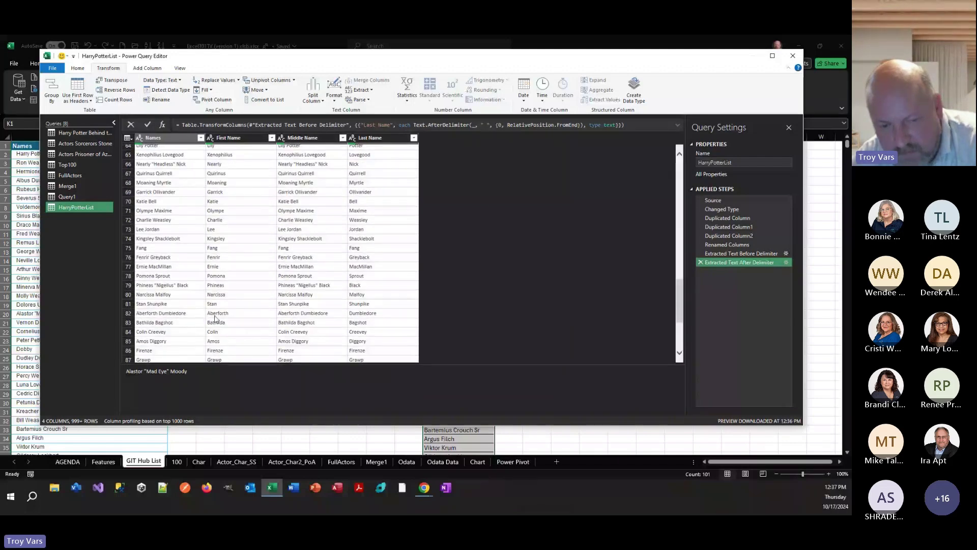
scroll(214, 318, "up", 16)
scroll(215, 318, "up", 5)
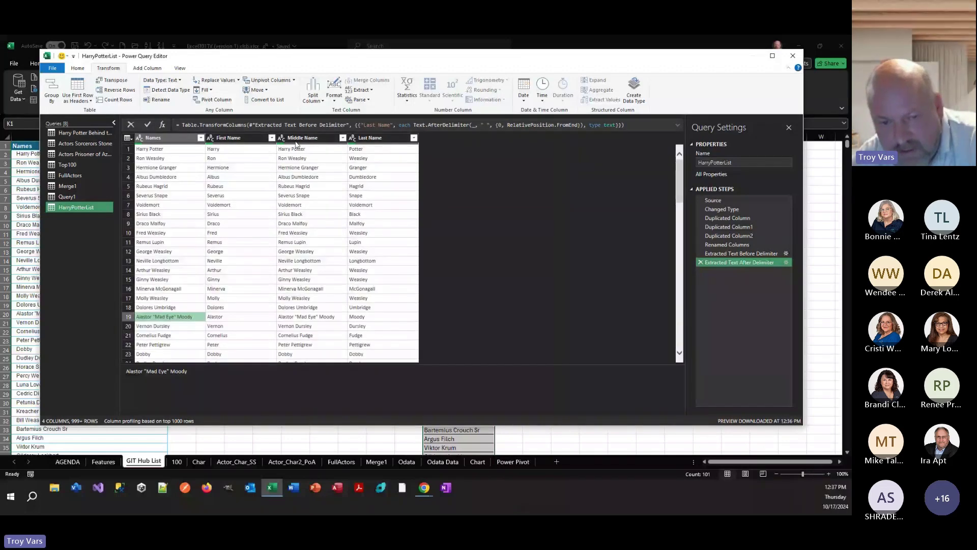
right_click(303, 138)
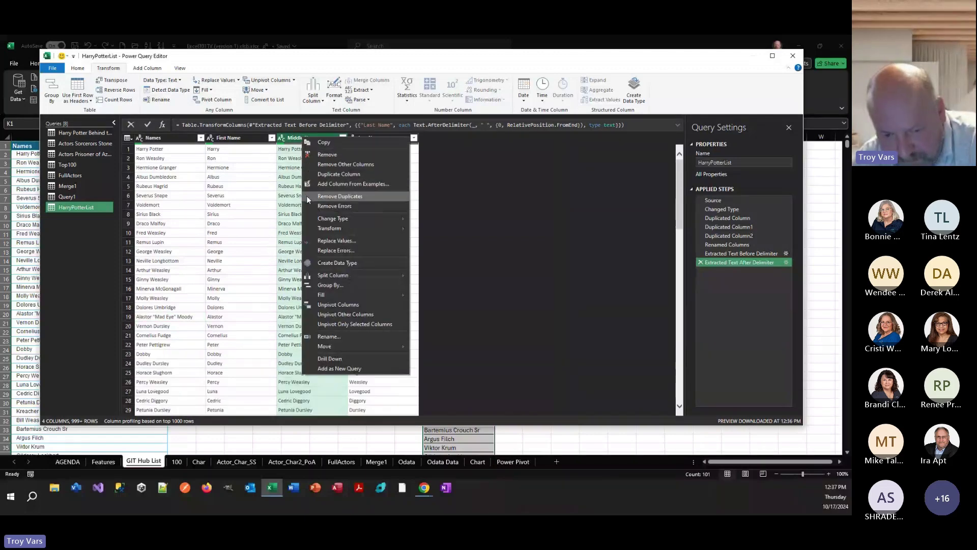
left_click(370, 92)
left_click(391, 159)
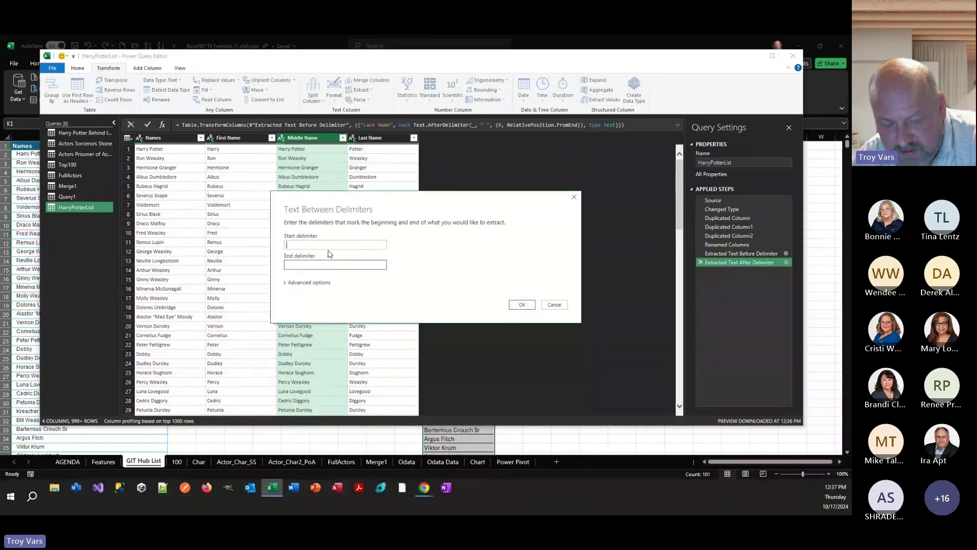
left_click(329, 265)
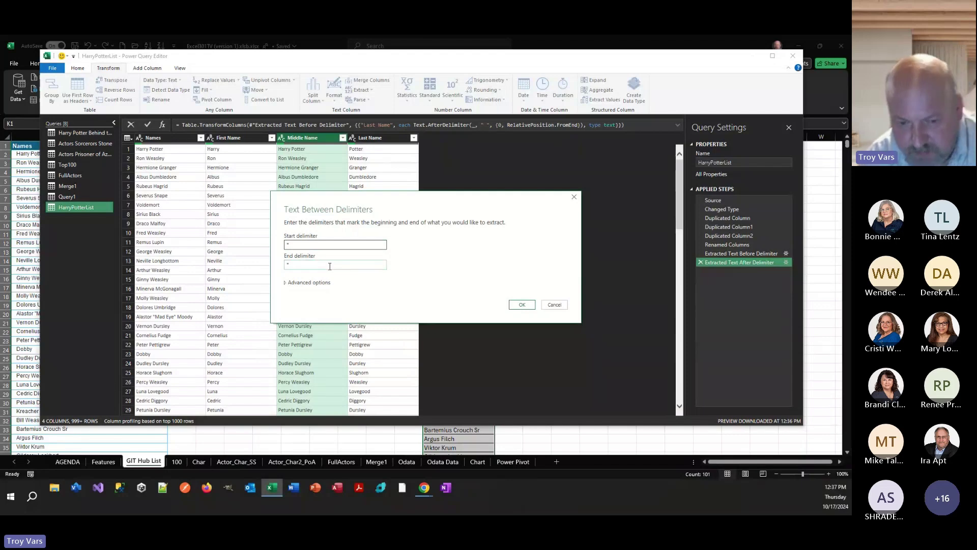
type("\"")
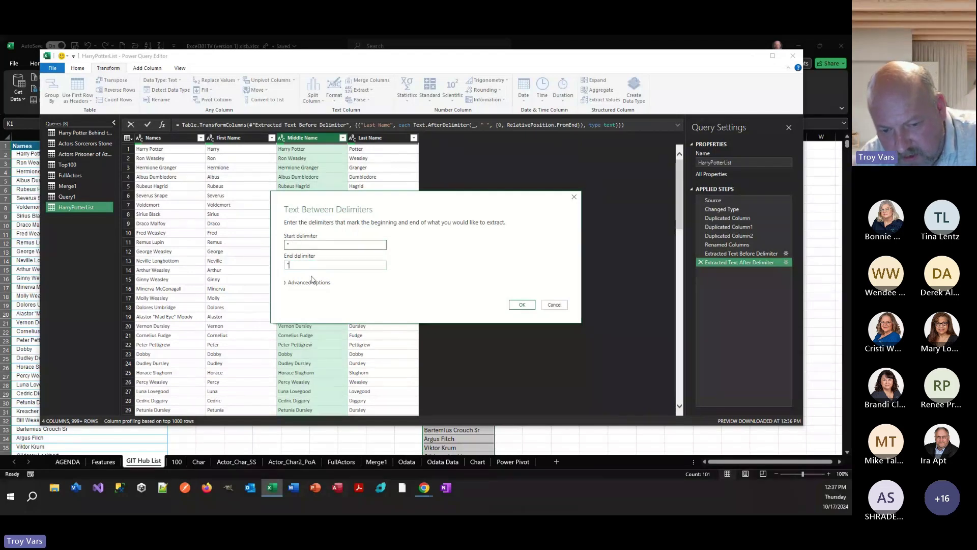
left_click(520, 305)
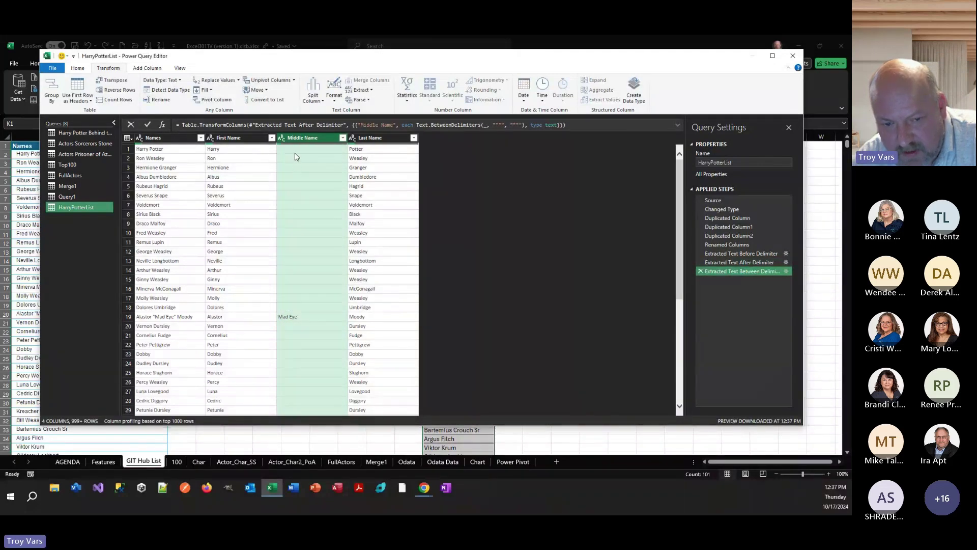
Check the extracted middle names down the list and load the HarryPotterList query results into the workbook
scroll(295, 157, "down", 5)
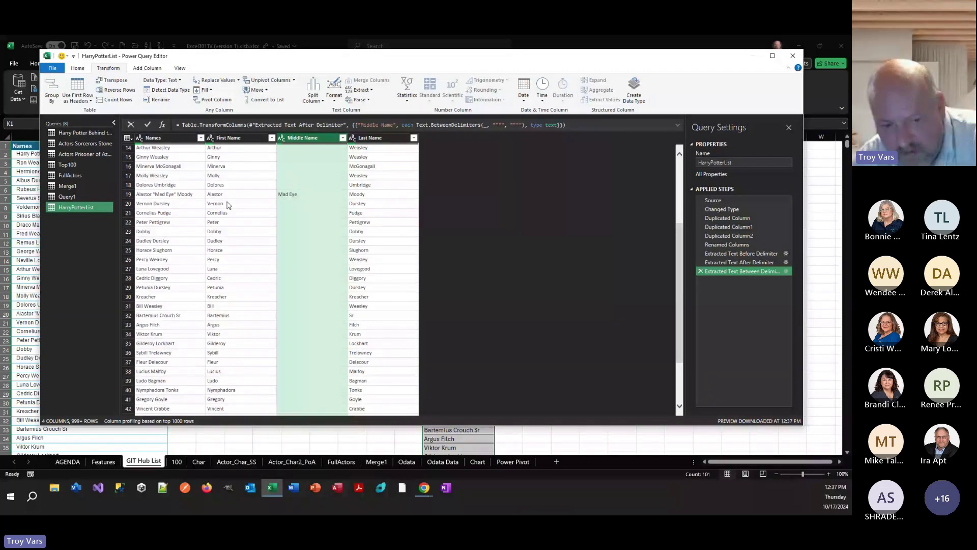
scroll(188, 204, "down", 20)
scroll(187, 204, "down", 7)
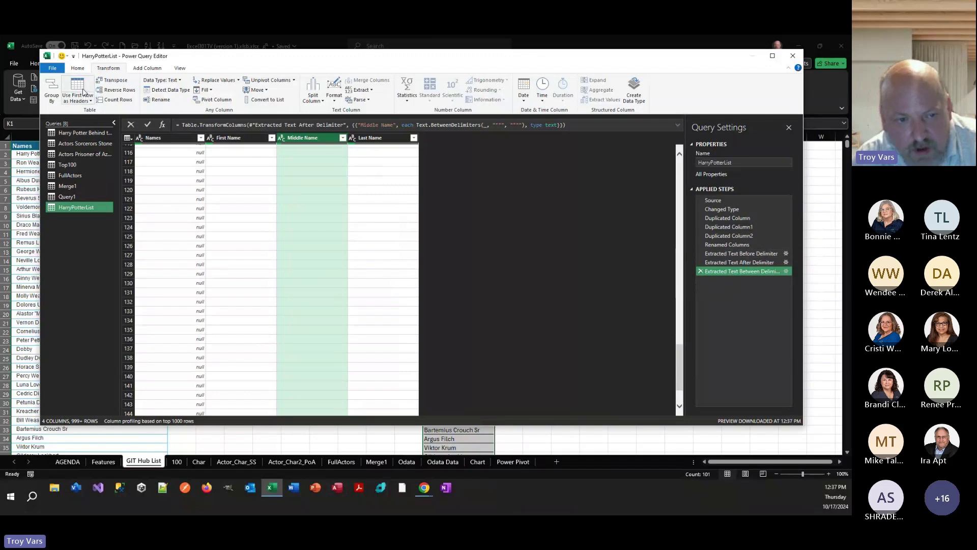
left_click(77, 69)
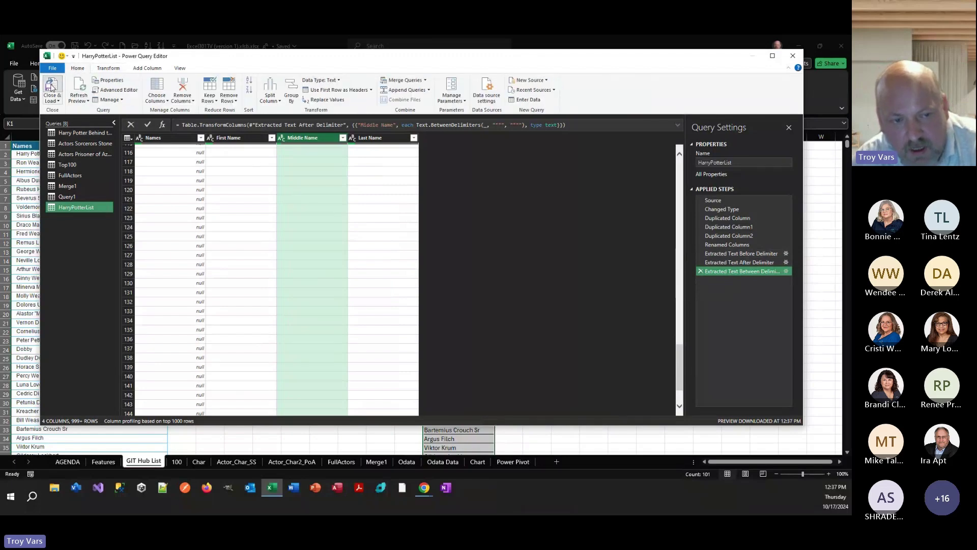
left_click(53, 90)
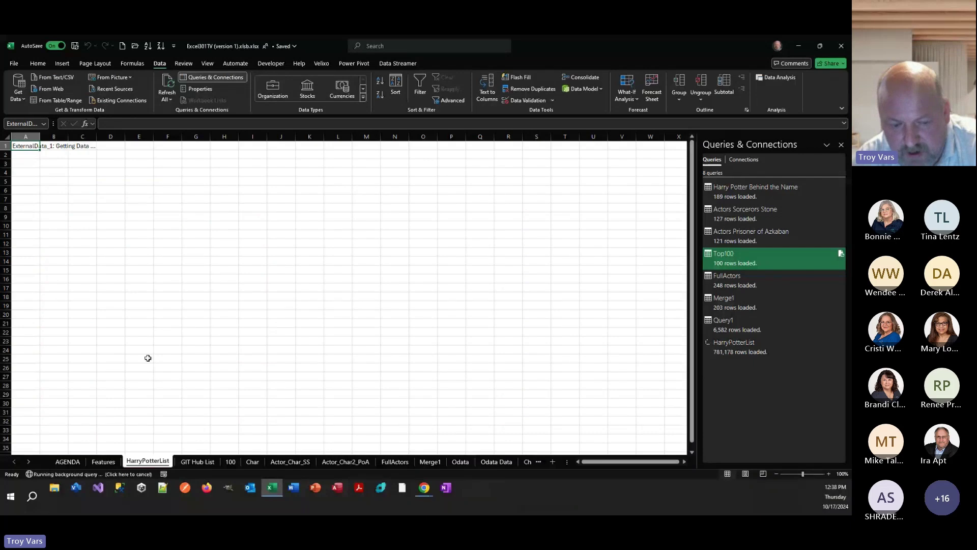
Examine the Names lists on the GIT Hub List sheet and the split-name table on the 100 sheet, and hide the query list
left_click(197, 463)
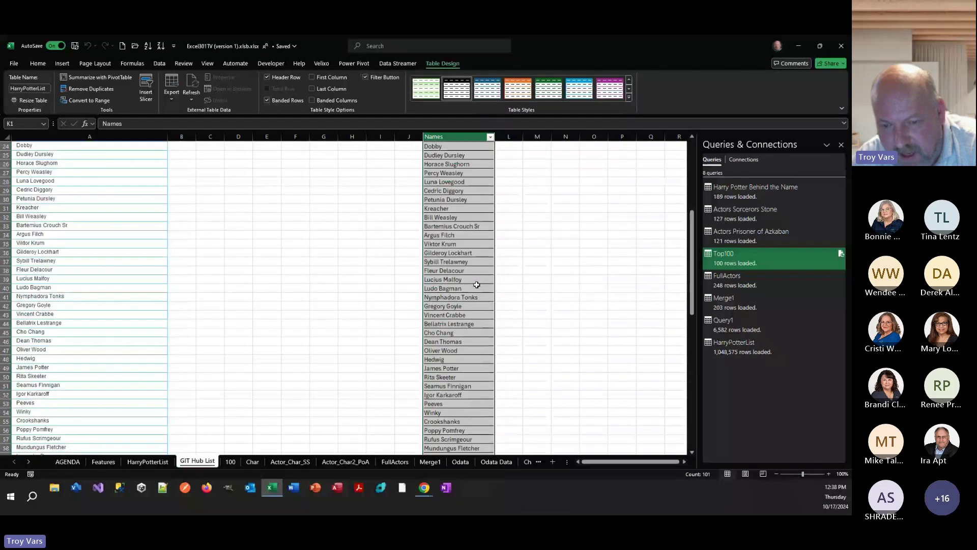
scroll(476, 284, "up", 8)
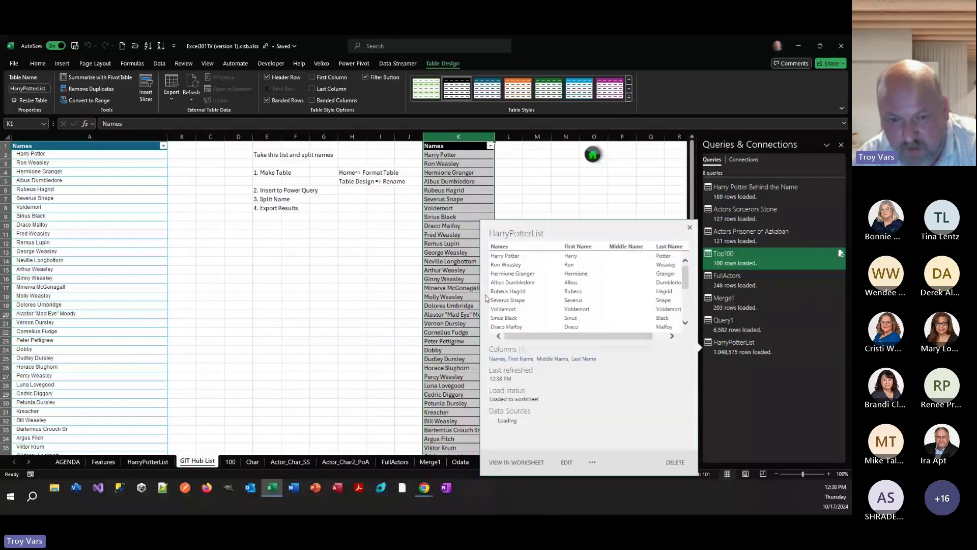
left_click(464, 227)
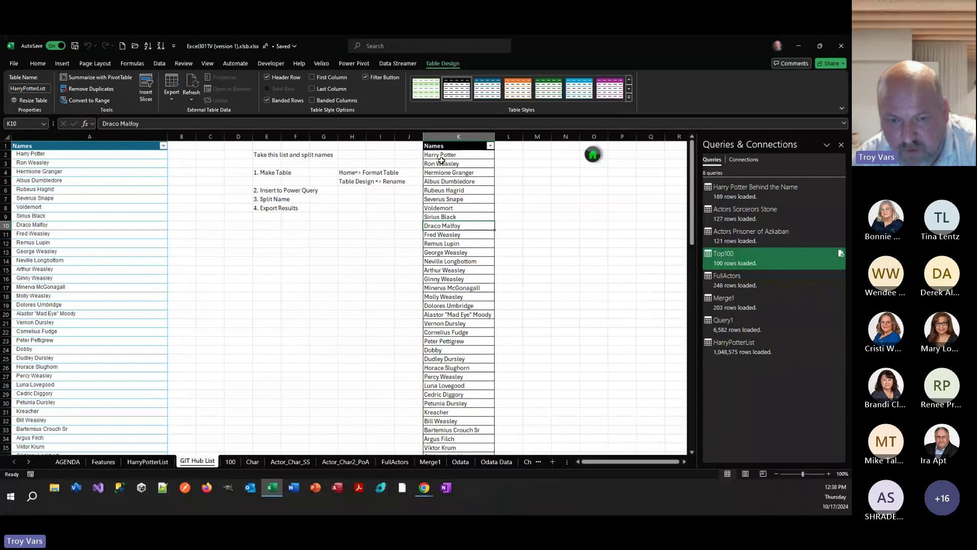
left_click(62, 245)
scroll(63, 248, "down", 20)
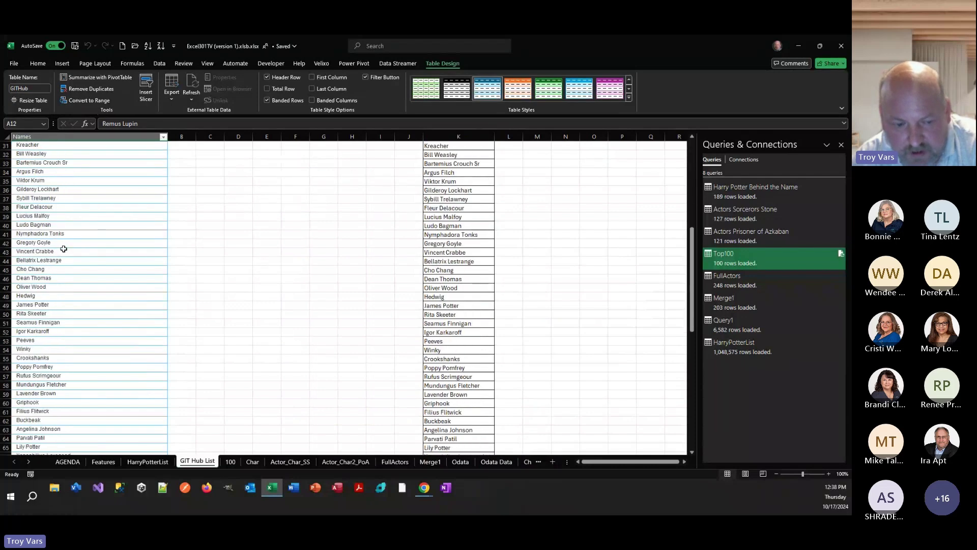
left_click(230, 465)
scroll(173, 344, "down", 20)
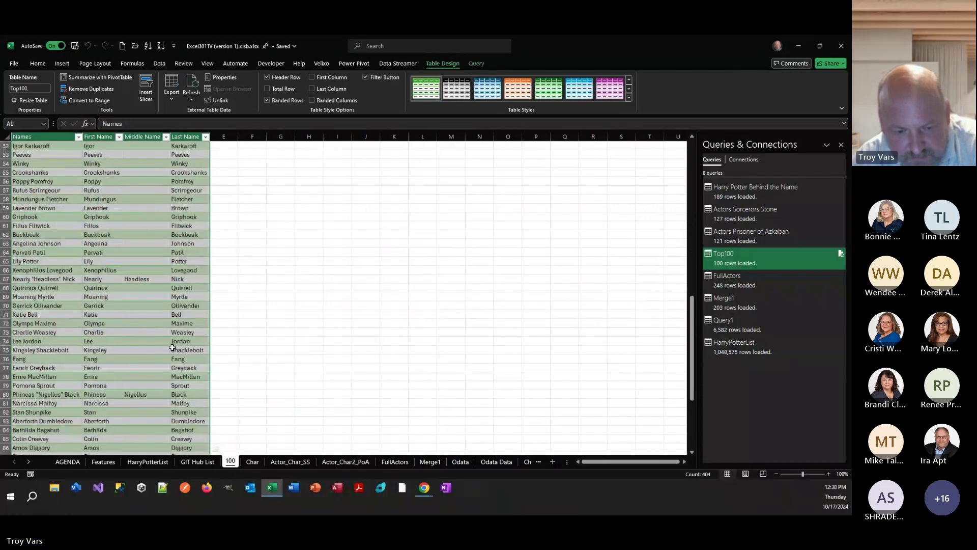
scroll(172, 348, "down", 3)
scroll(173, 350, "up", 18)
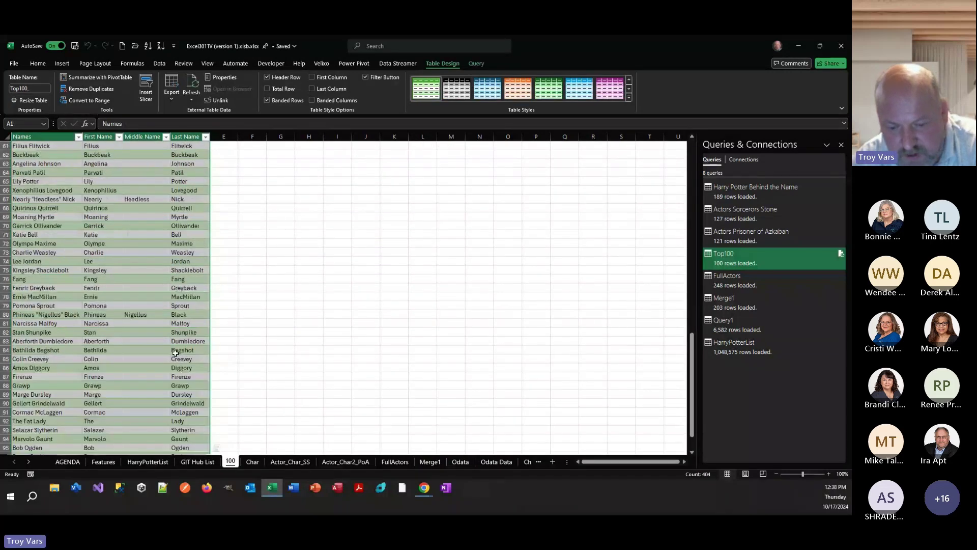
scroll(176, 352, "up", 8)
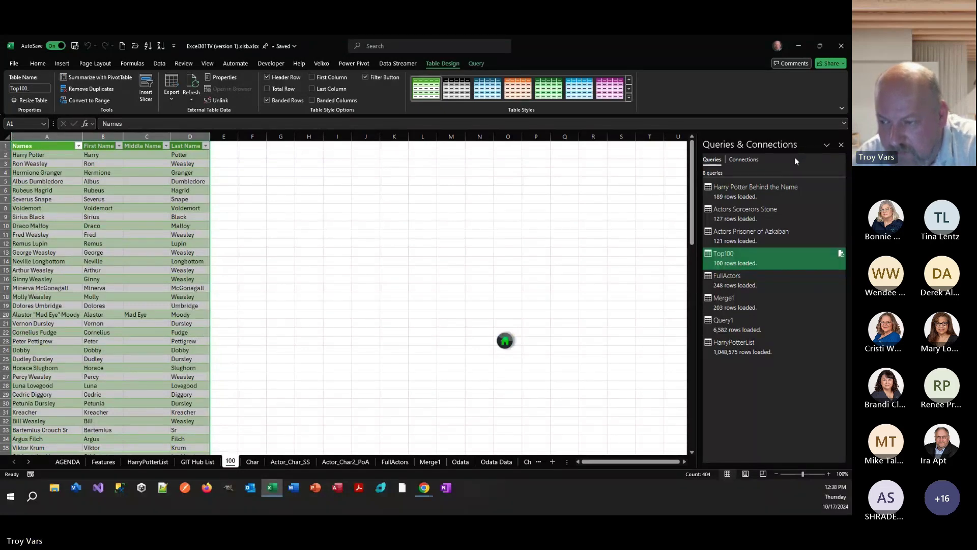
left_click(842, 145)
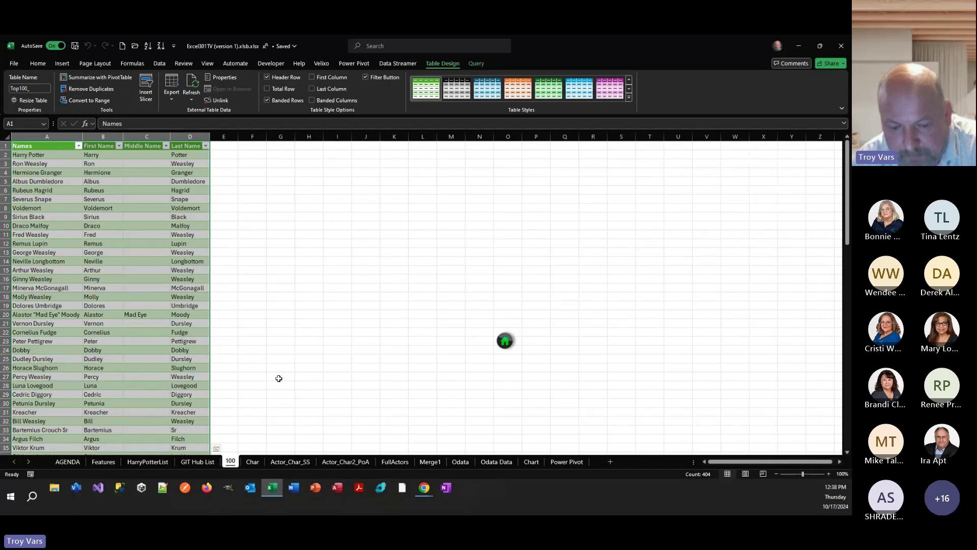
Check the source URL on the Actor_Char_SS sheet and copy the IMDb cast URL in cell K6 of the AGENDA sheet
left_click(301, 463)
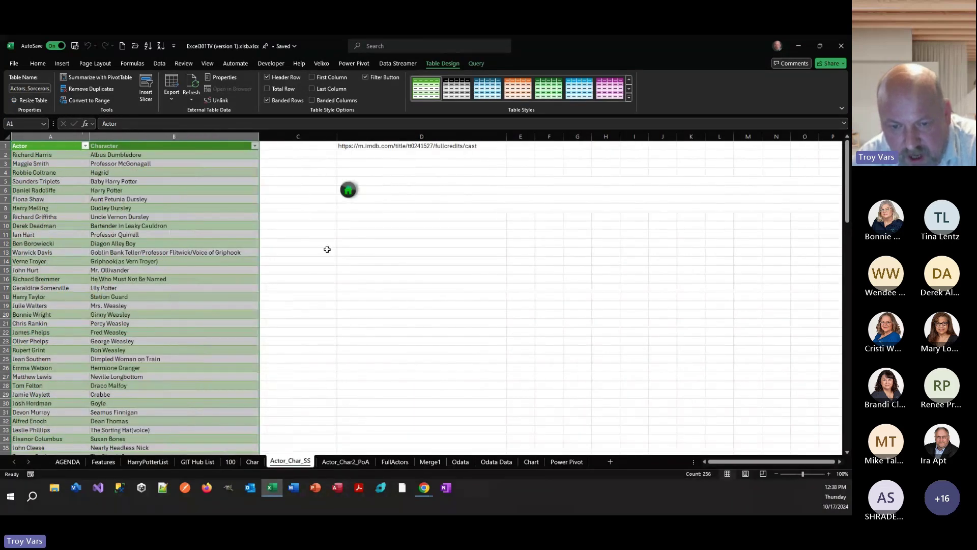
left_click(386, 147)
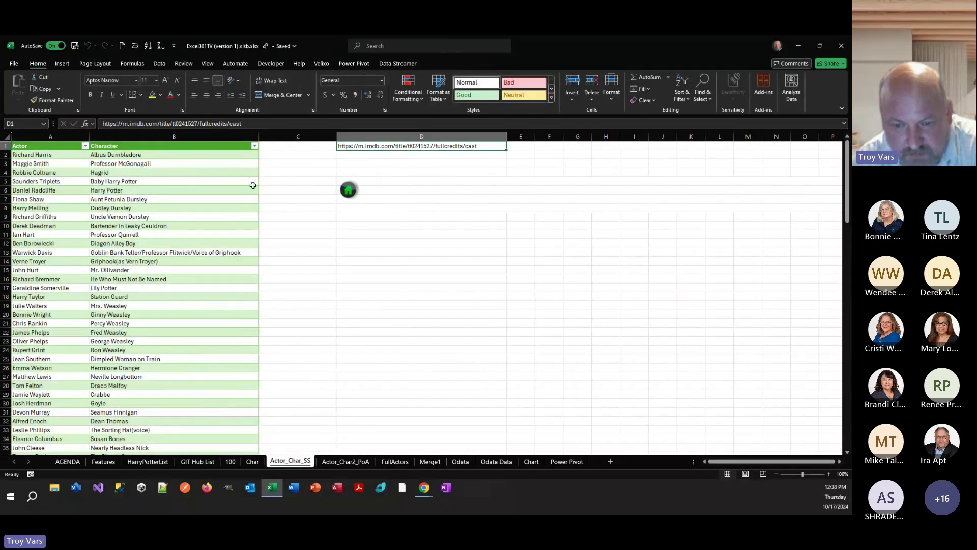
left_click(78, 463)
left_click(529, 257)
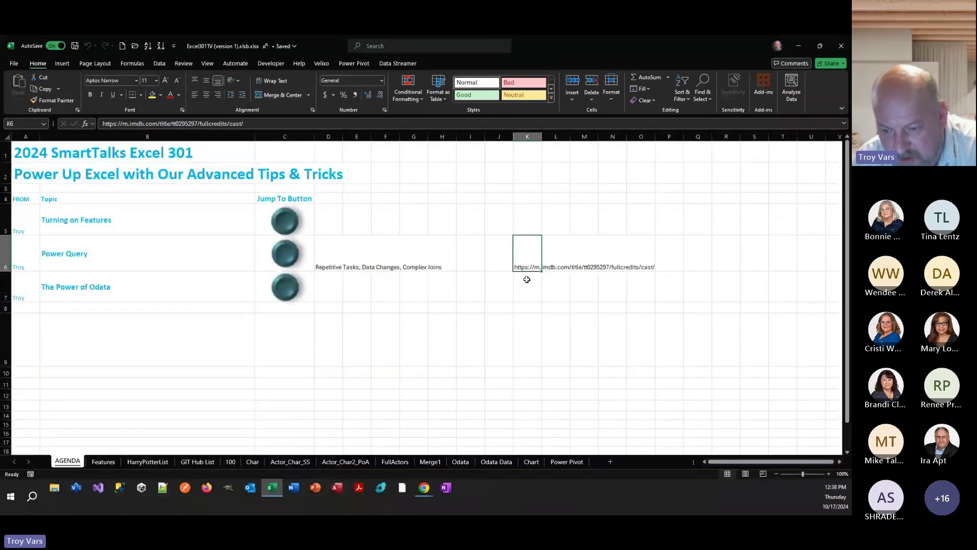
key("ctrl+c")
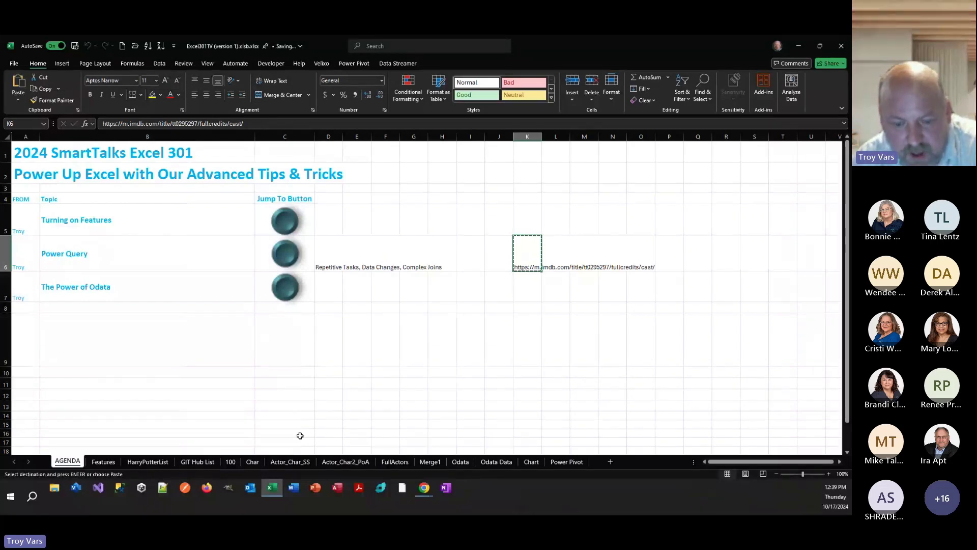
left_click(159, 63)
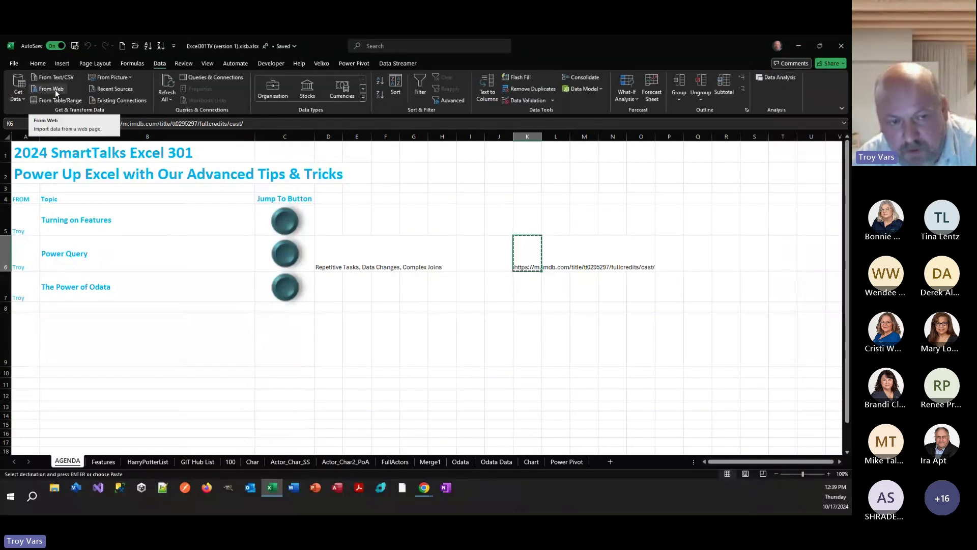
left_click(55, 89)
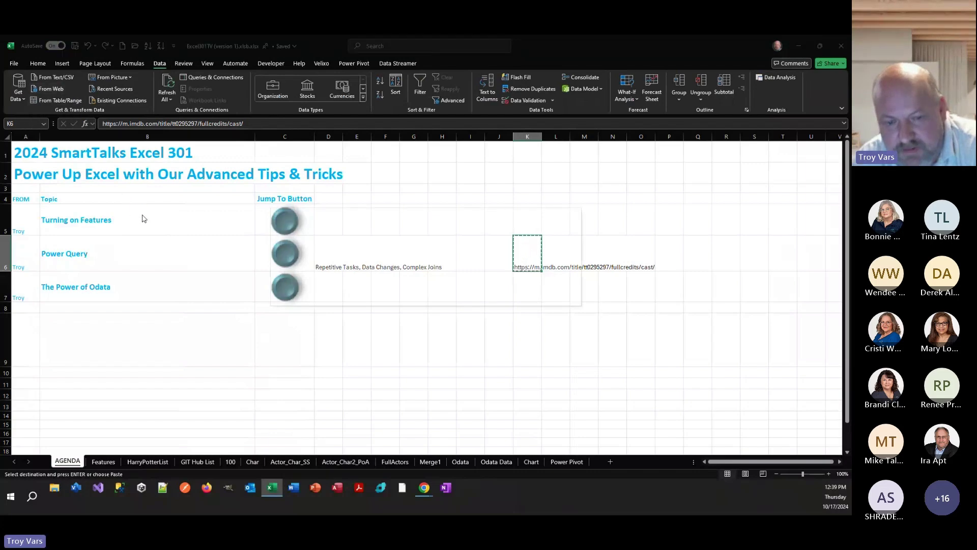
key("ctrl+v")
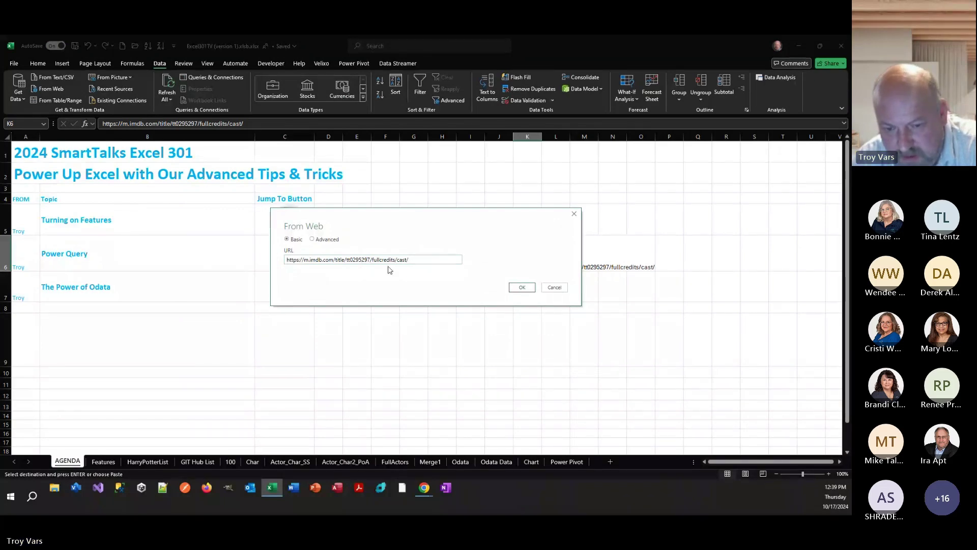
left_click(522, 287)
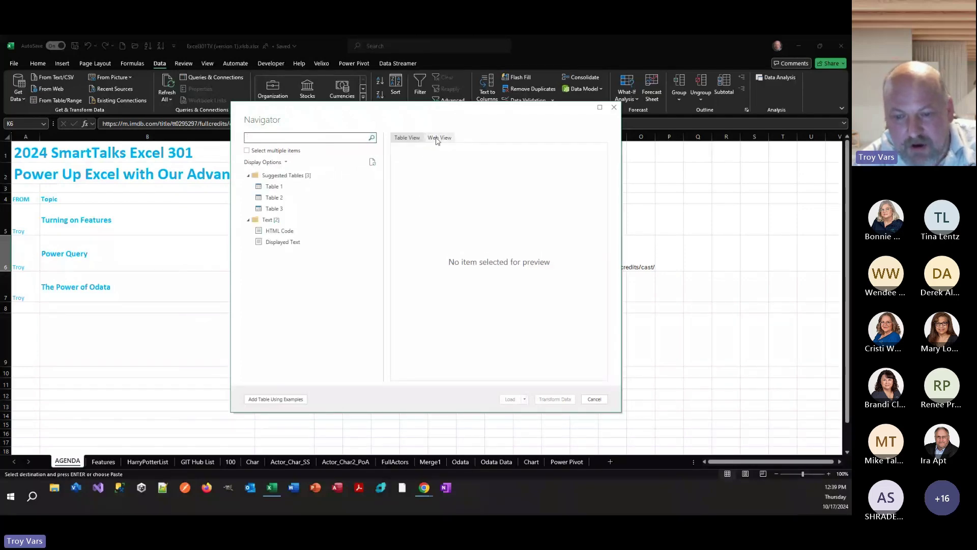
Preview the Harry Potter and the Chamber of Secrets cast page as a web page and return to the table preview
left_click(437, 141)
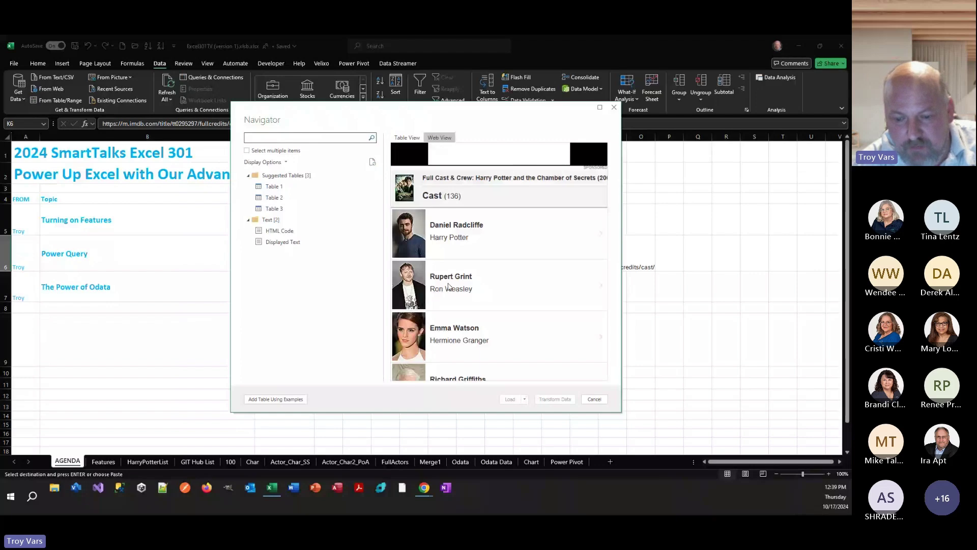
scroll(448, 286, "down", 12)
scroll(462, 288, "down", 15)
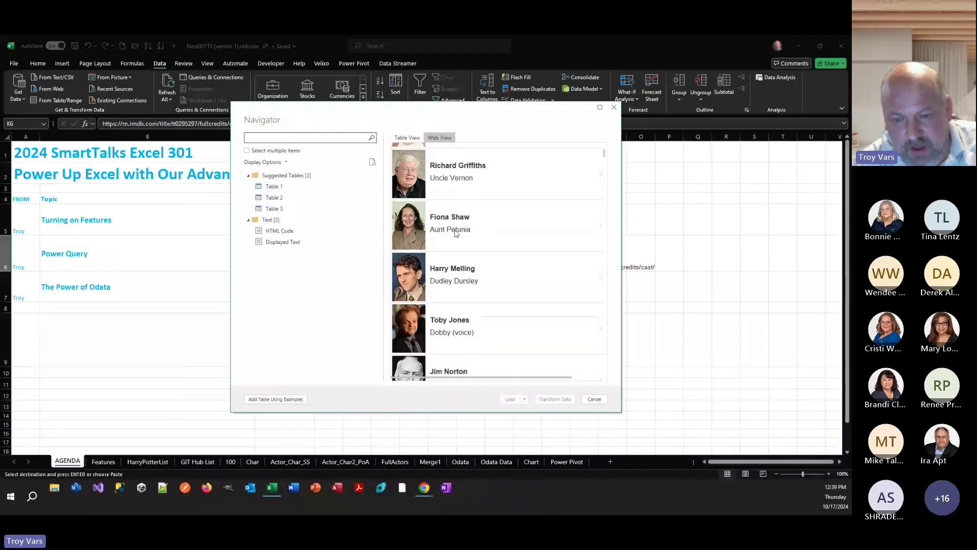
left_click(407, 137)
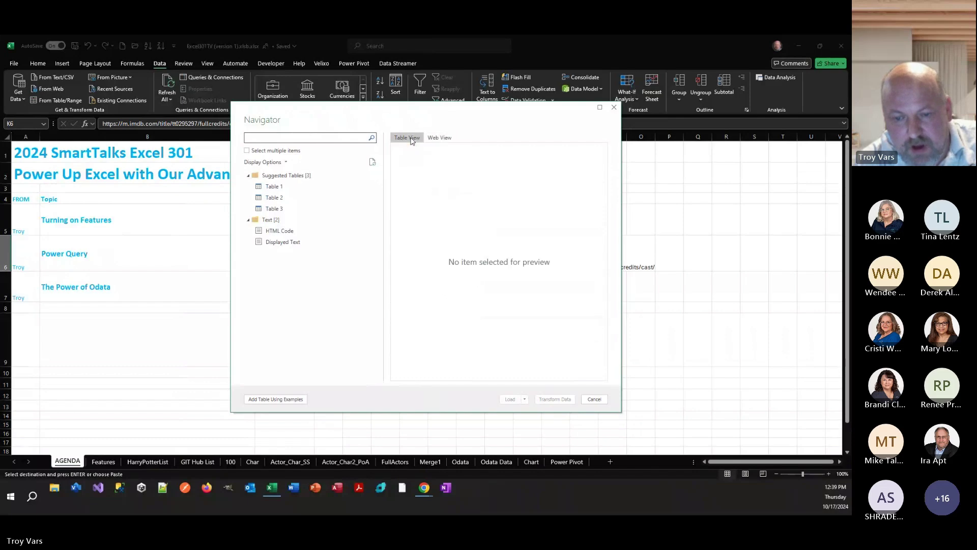
Compare the suggested tables Table 1, Table 2 and Table 3, and load Table 3 into the workbook
left_click(299, 200)
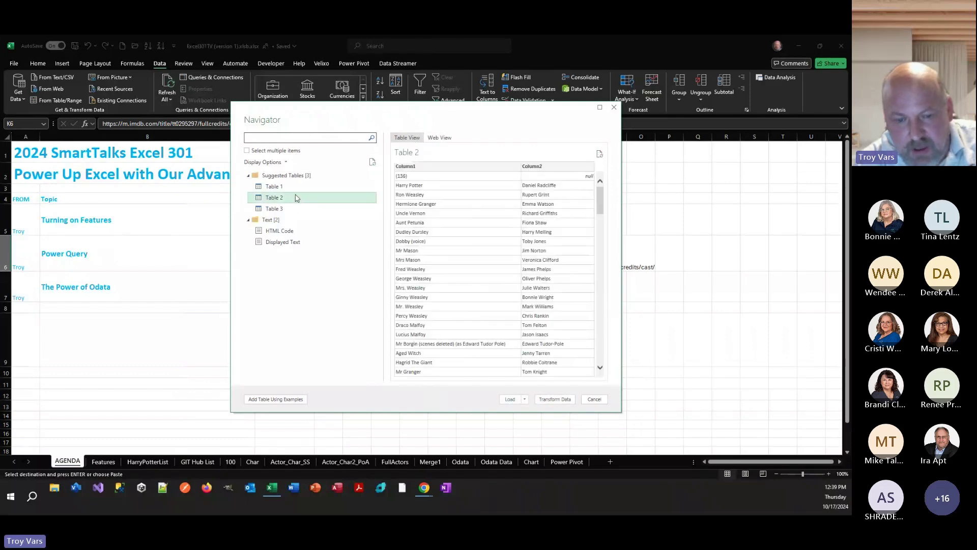
left_click(294, 189)
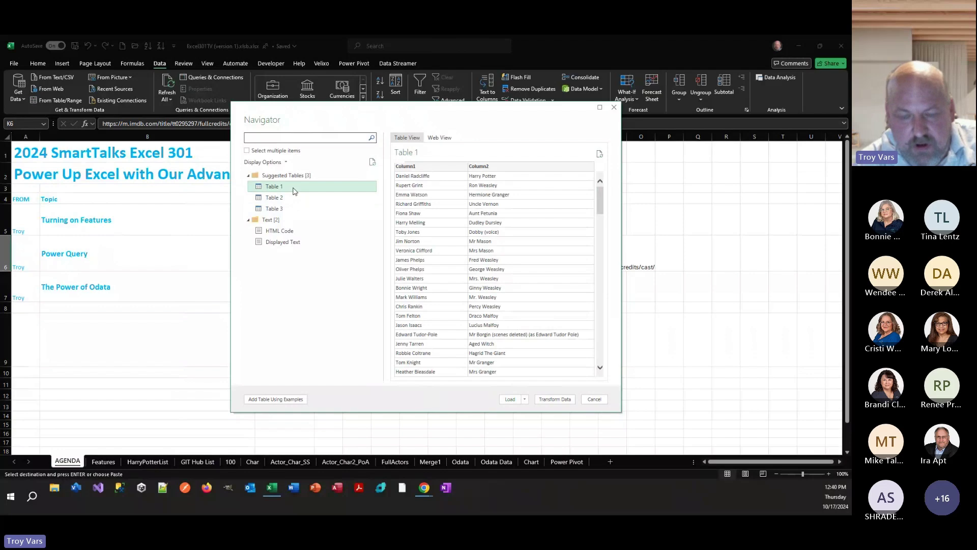
left_click(294, 200)
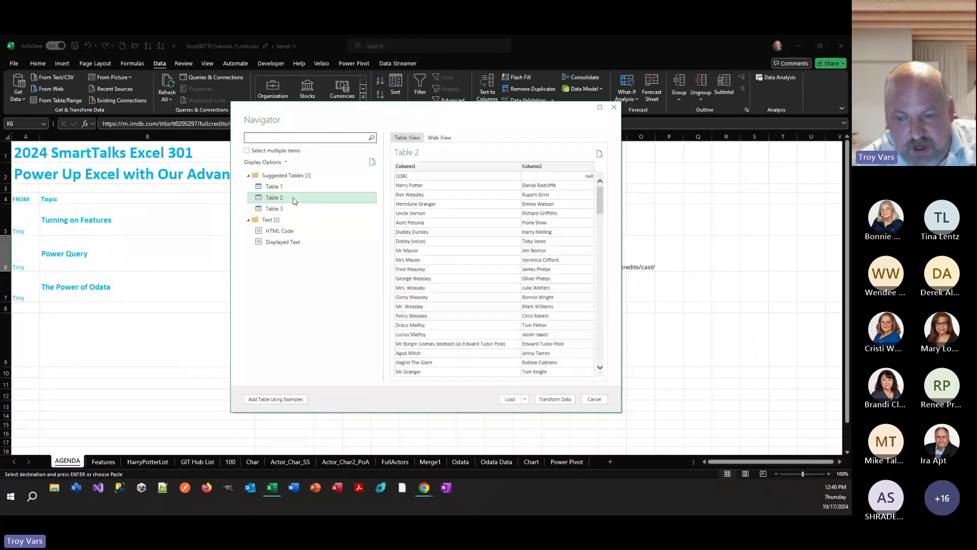
left_click(294, 209)
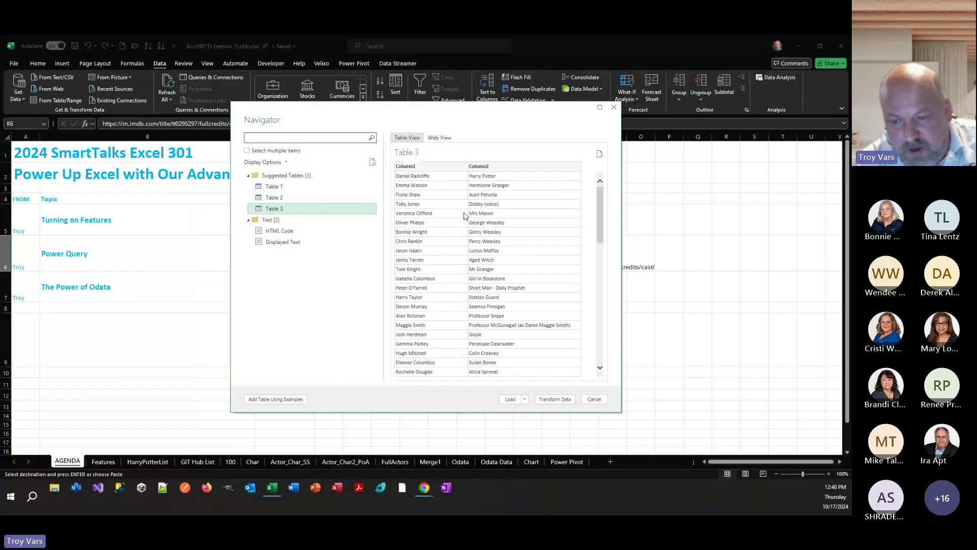
scroll(476, 231, "down", 3)
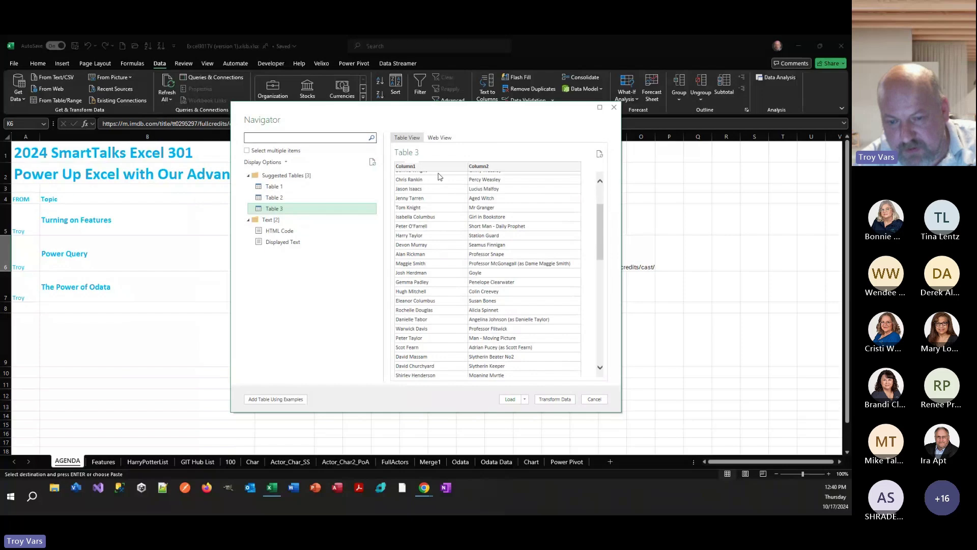
left_click(511, 400)
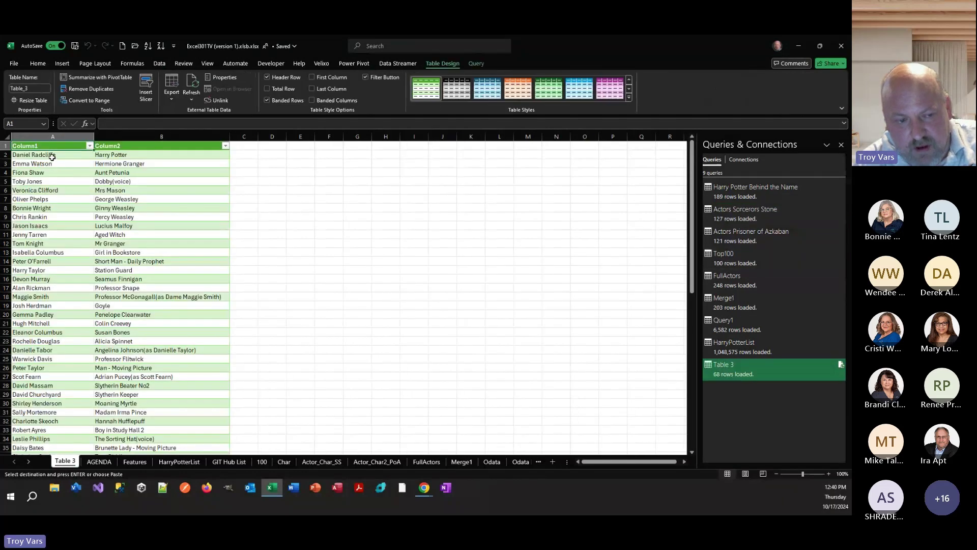
Try to rename the loaded cast table as Actors Chamber of Secrets
left_click(52, 158)
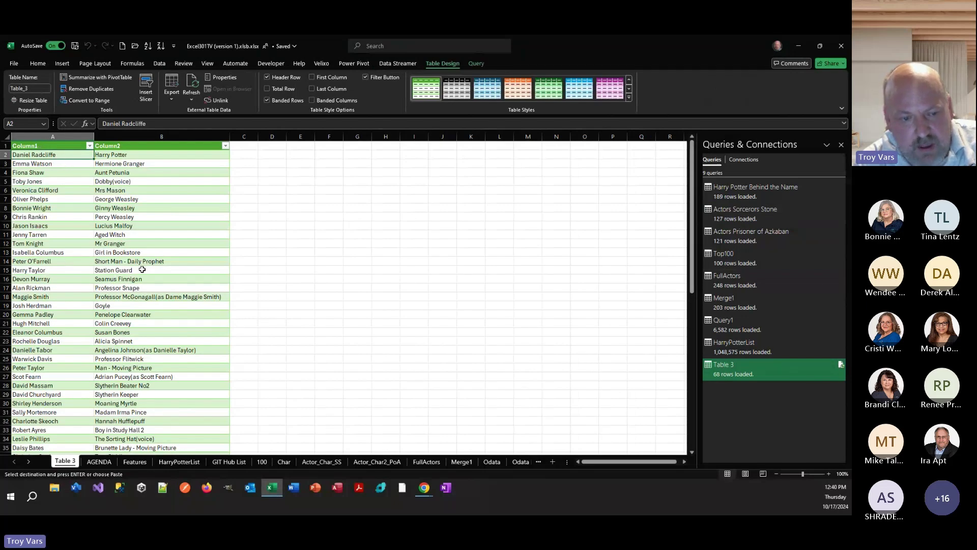
left_click(30, 88)
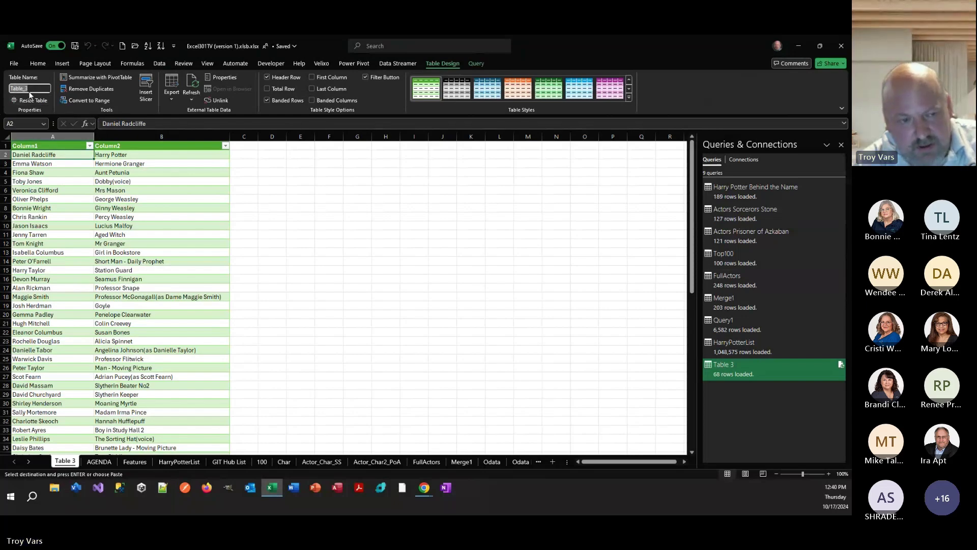
type("HACt")
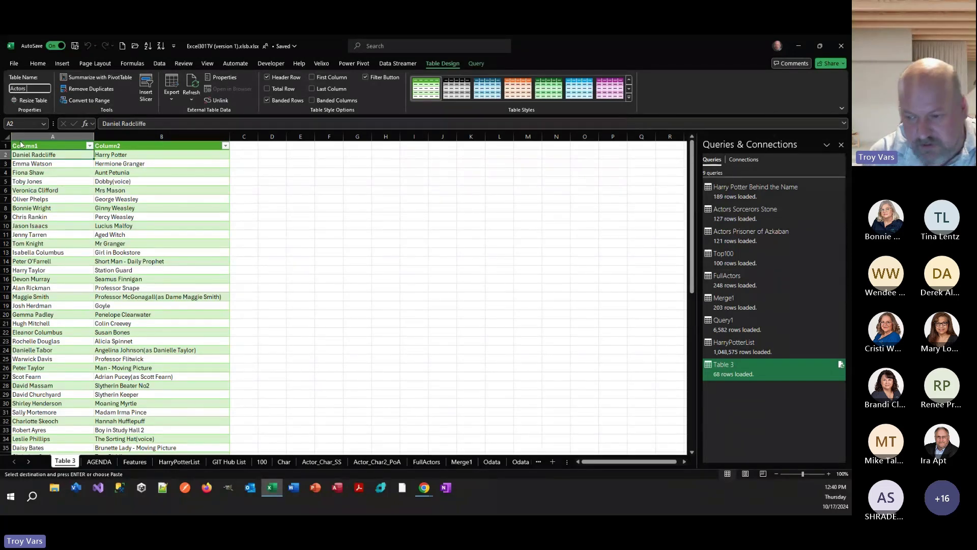
type("ors C")
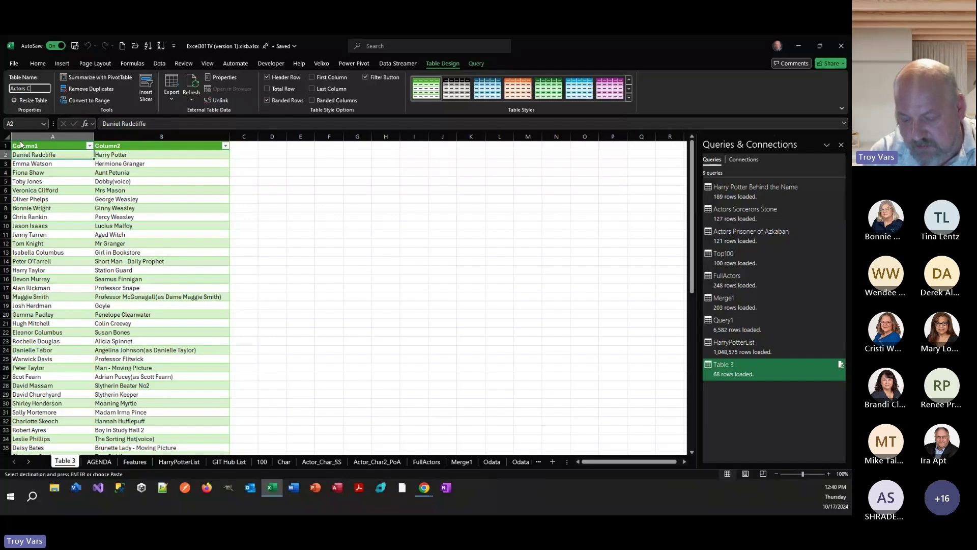
type("hamber of Se")
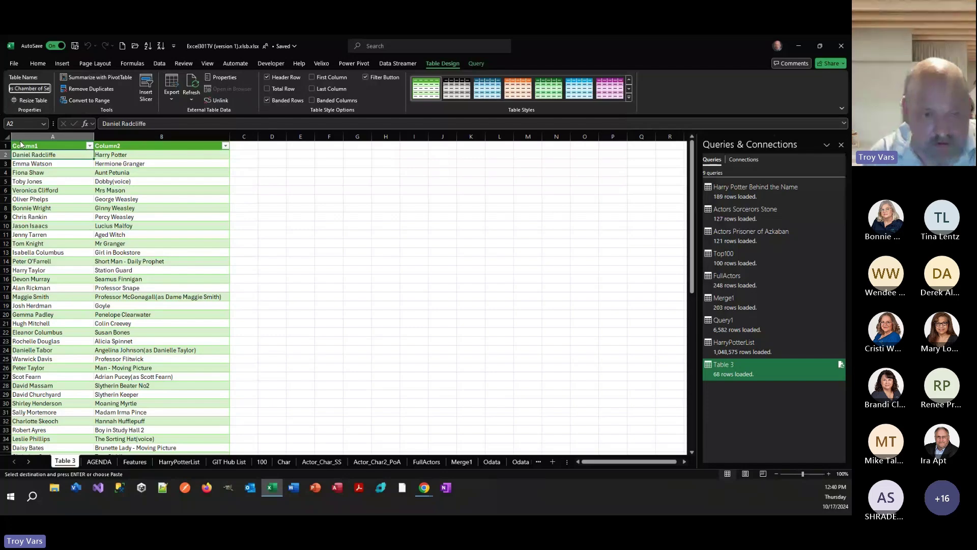
type("crets")
key("Return")
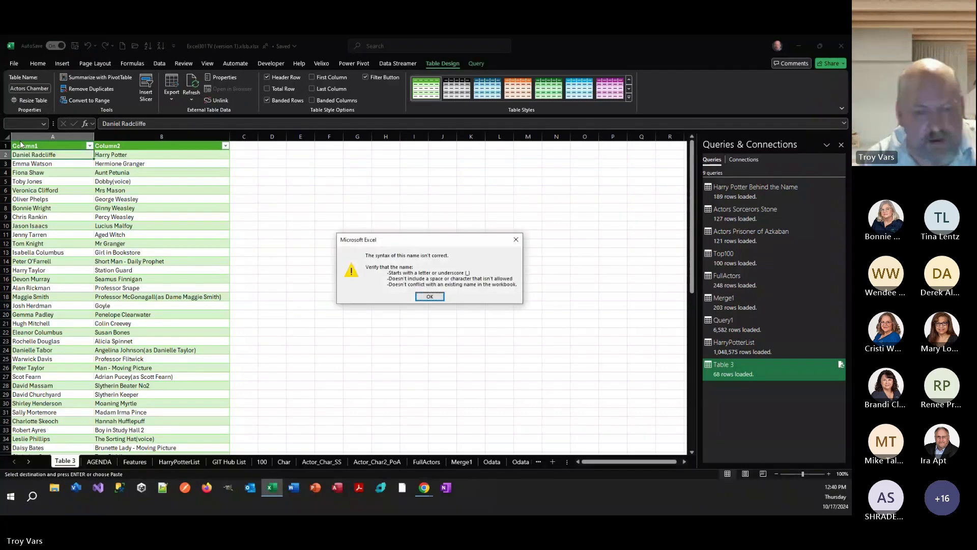
left_click(429, 296)
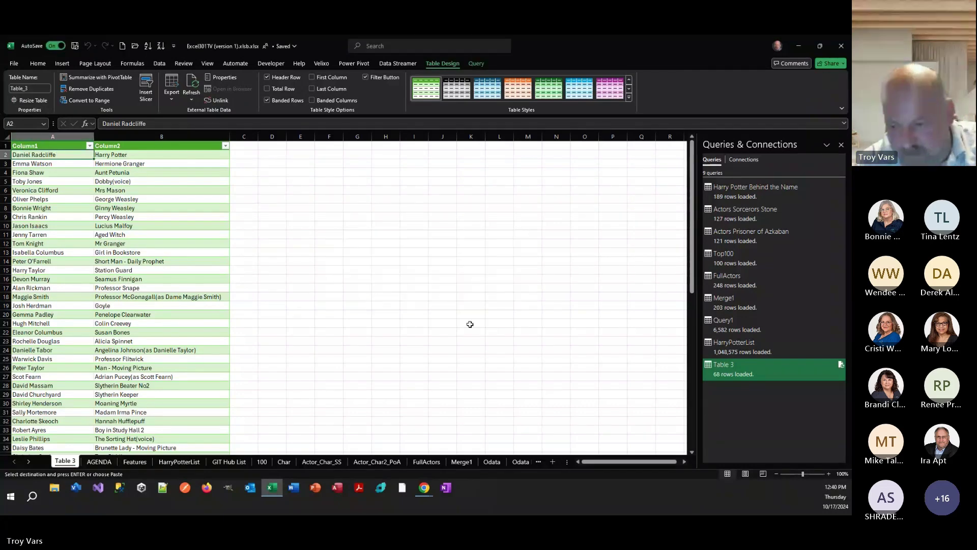
Rename the Table 3 query as Actors Chamber of Secrets
right_click(740, 365)
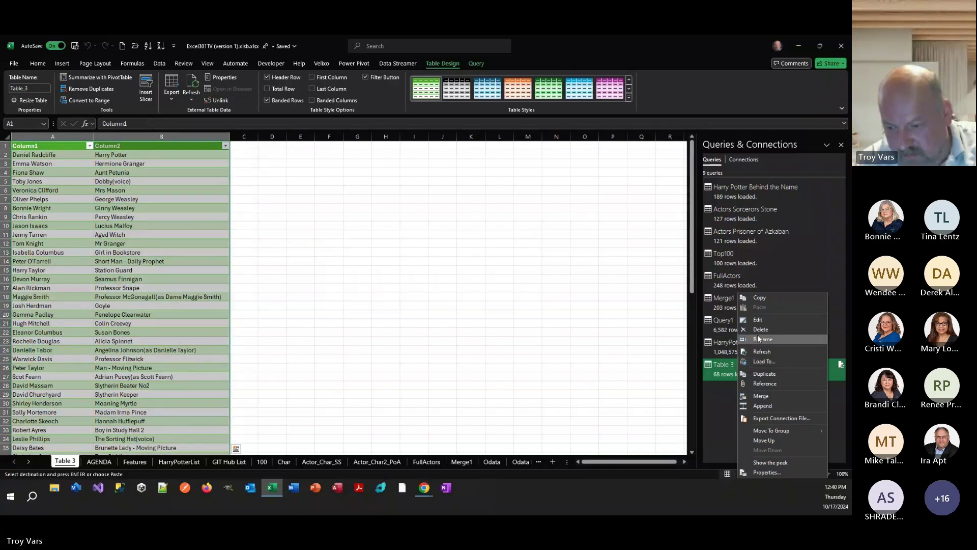
left_click(758, 338)
type("Actors ")
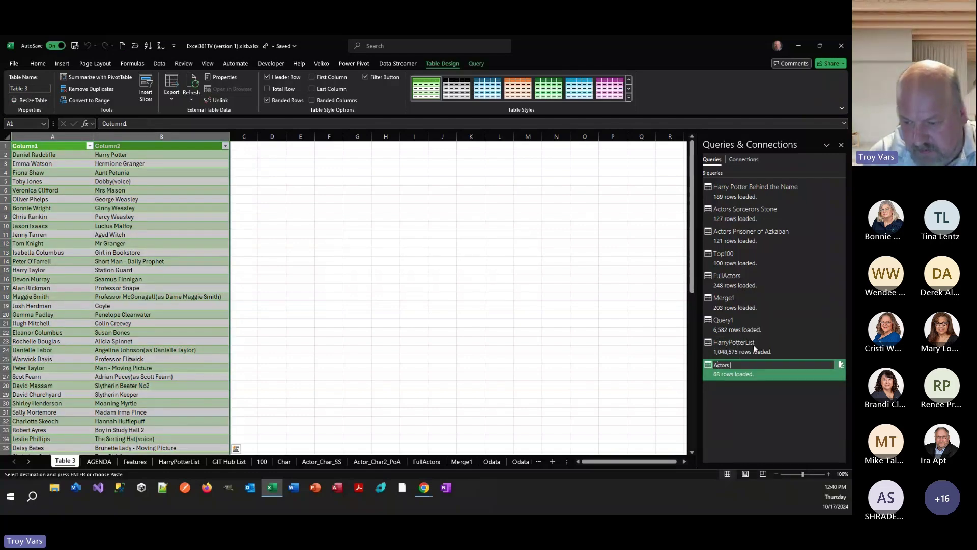
type("Chamber o")
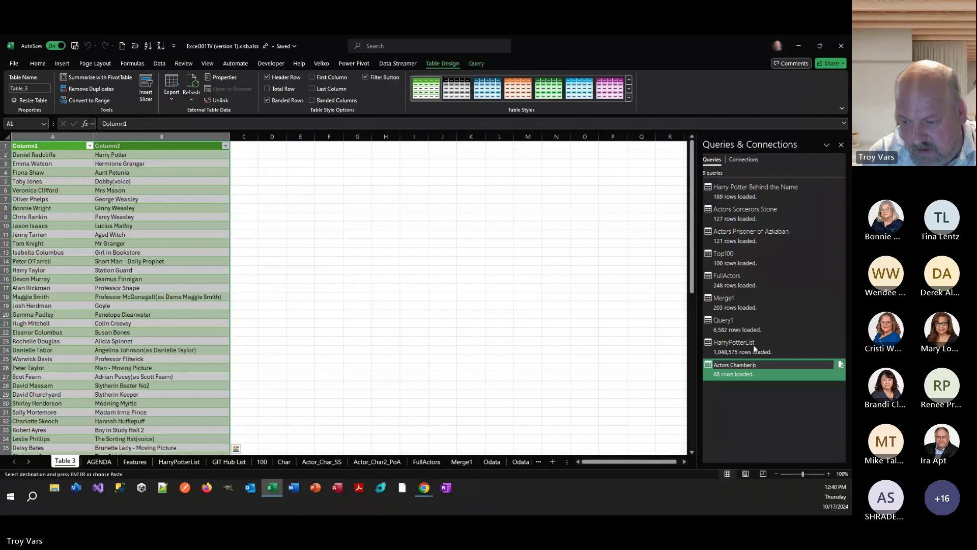
type("f Secrets")
key("Return")
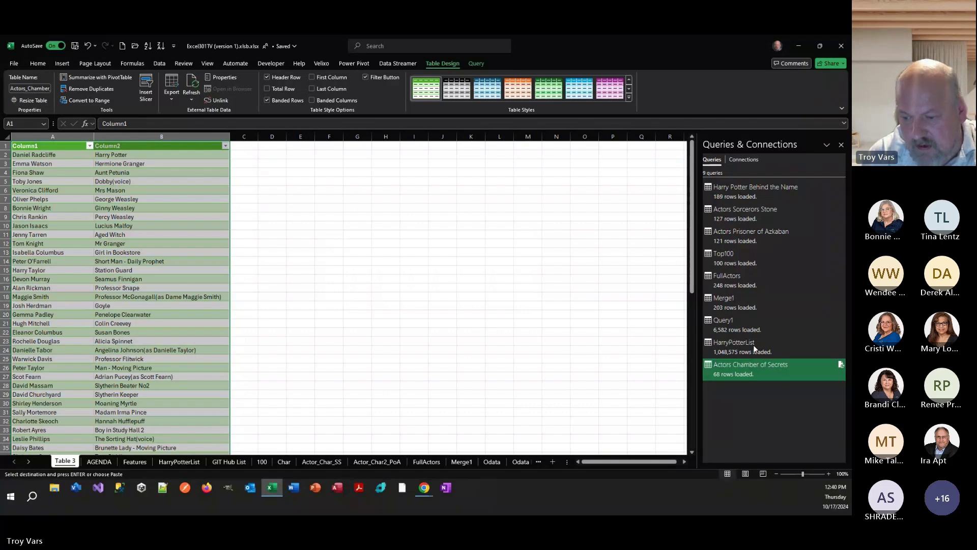
Edit the Actors Chamber of Secrets query, renaming Column1 to Actor and Column2 to Character, and load the changes to the sheet
right_click(726, 365)
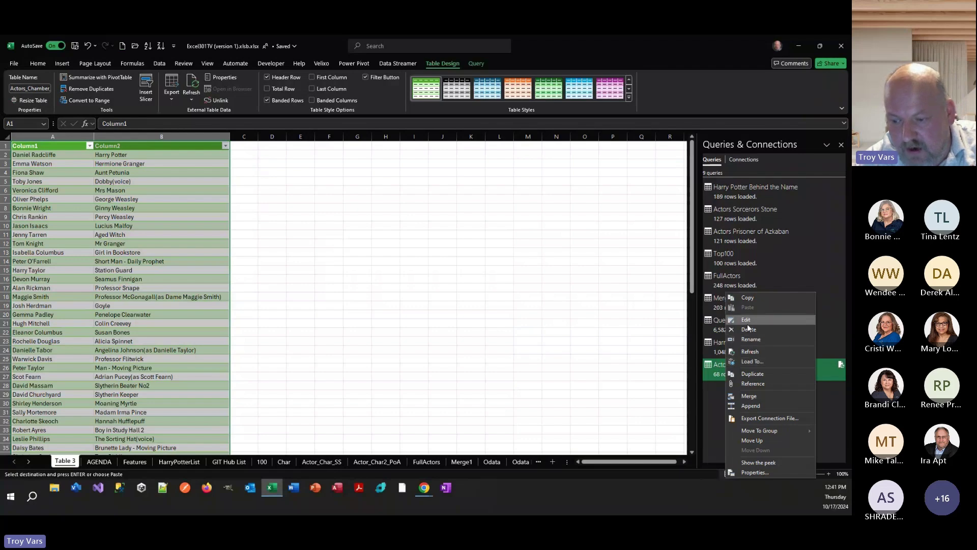
left_click(719, 373)
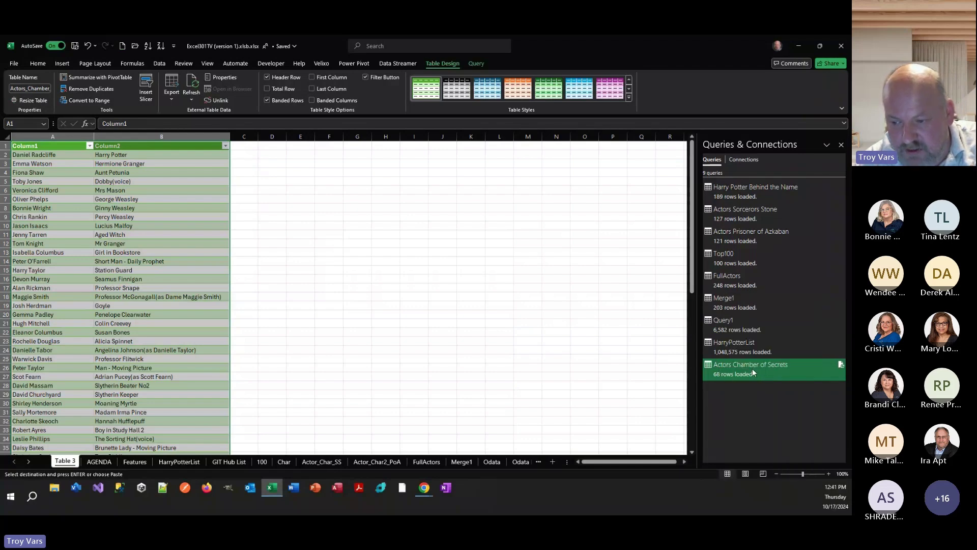
right_click(724, 370)
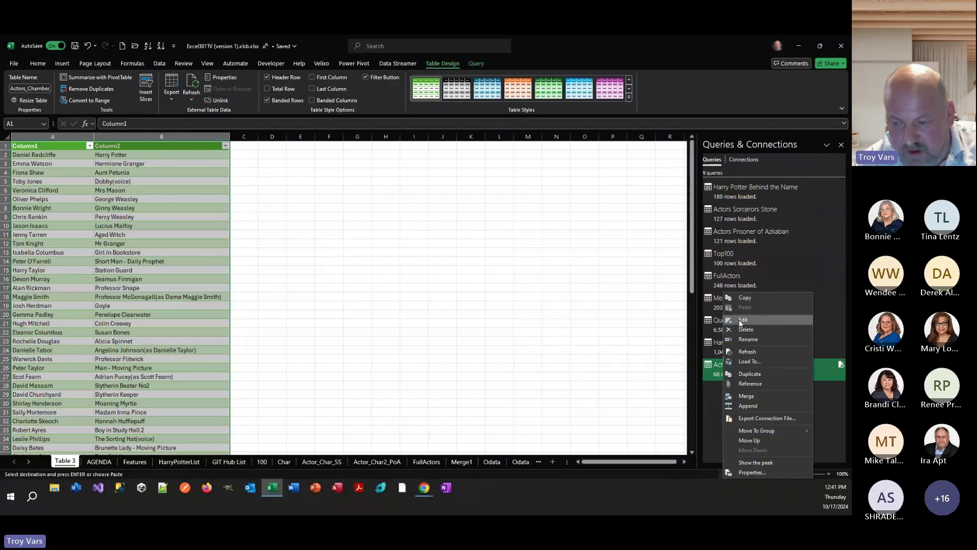
left_click(739, 321)
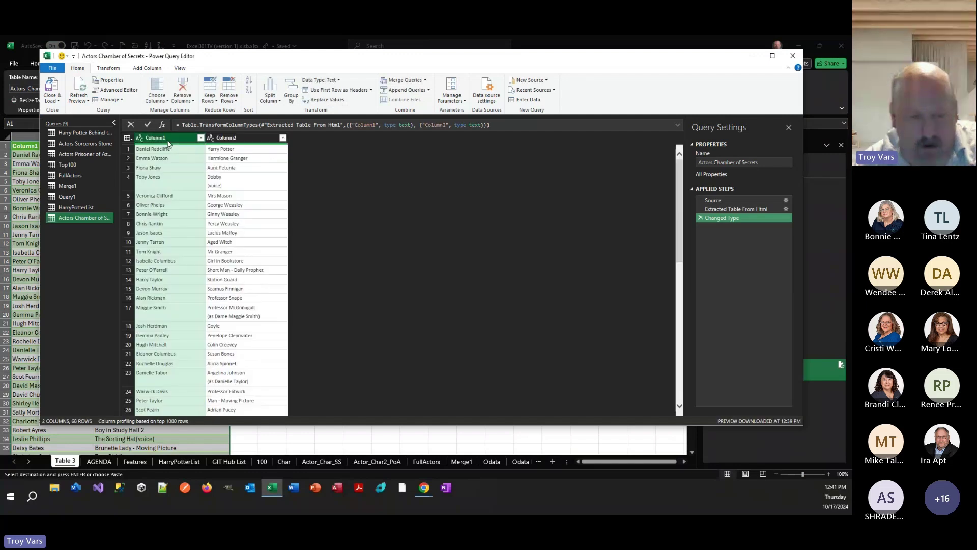
double_click(169, 139)
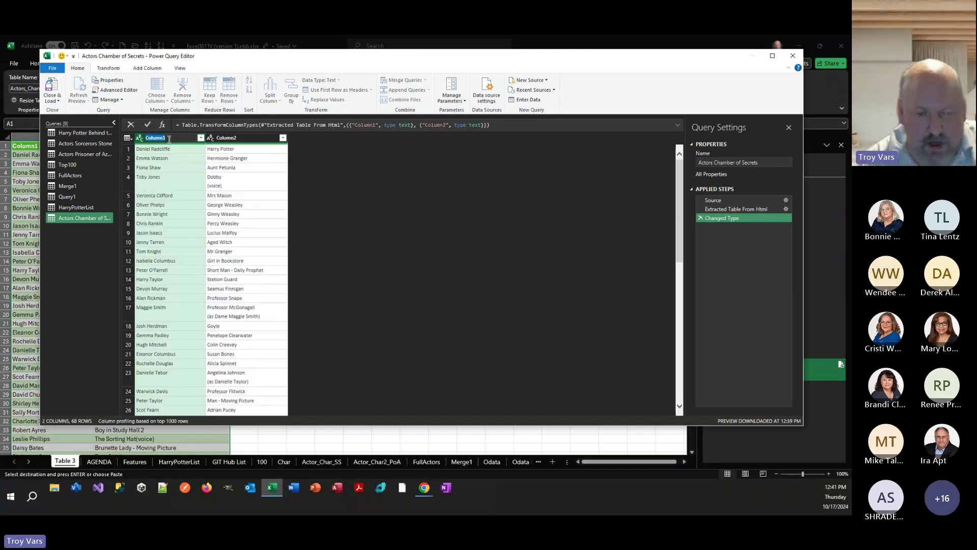
type("Act")
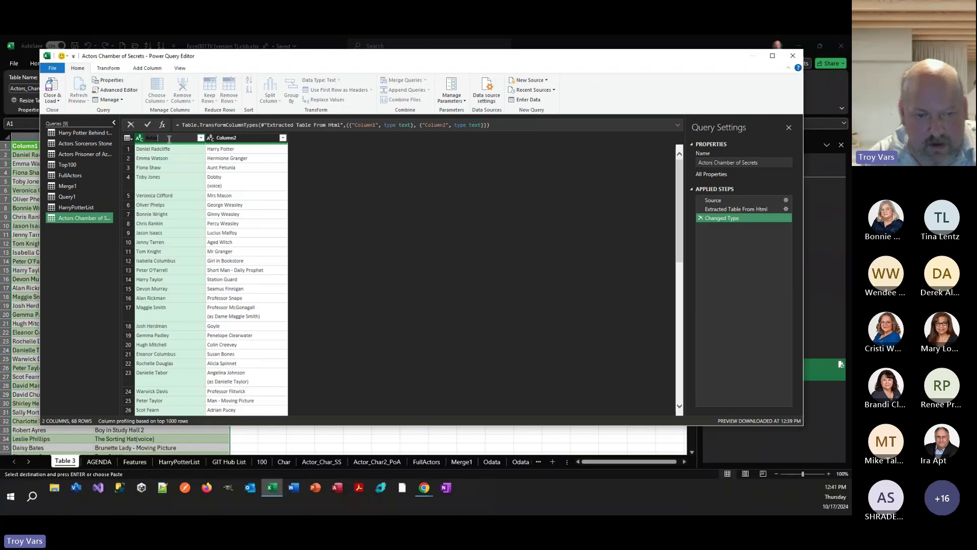
type("or")
left_click(231, 138)
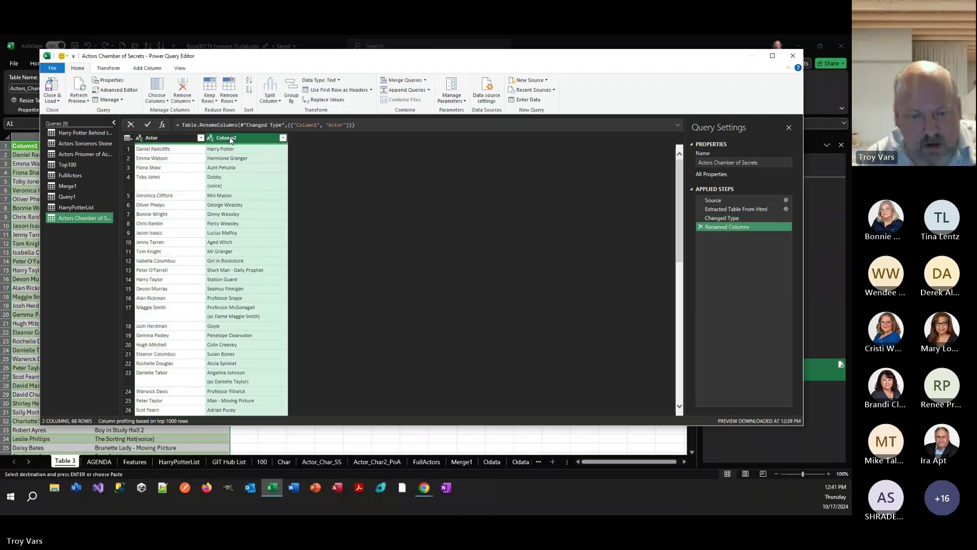
double_click(230, 138)
type("Character")
key("Return")
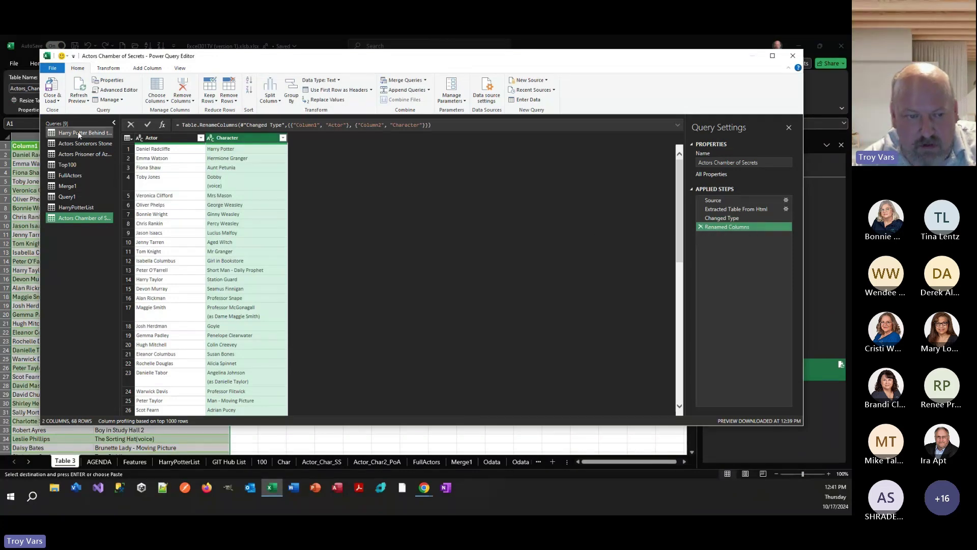
left_click(57, 86)
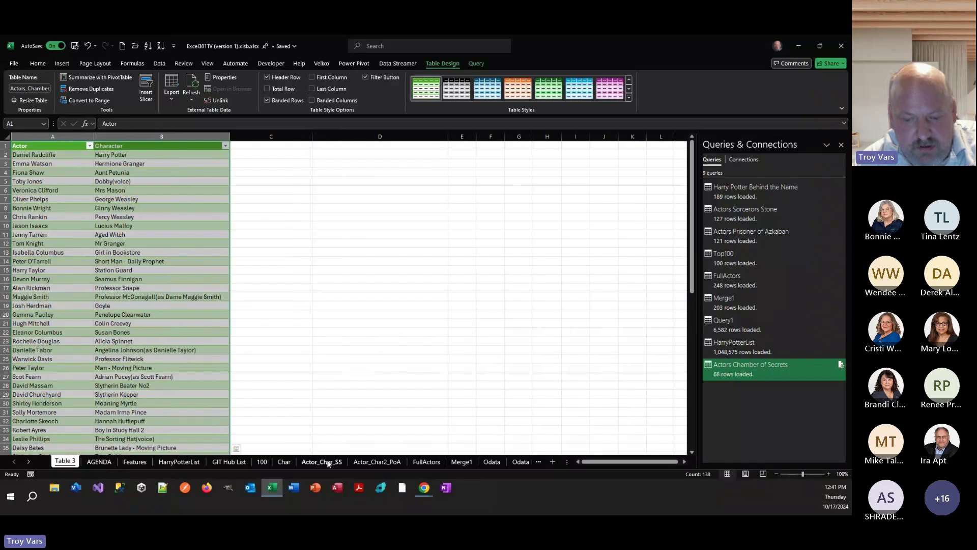
left_click(328, 462)
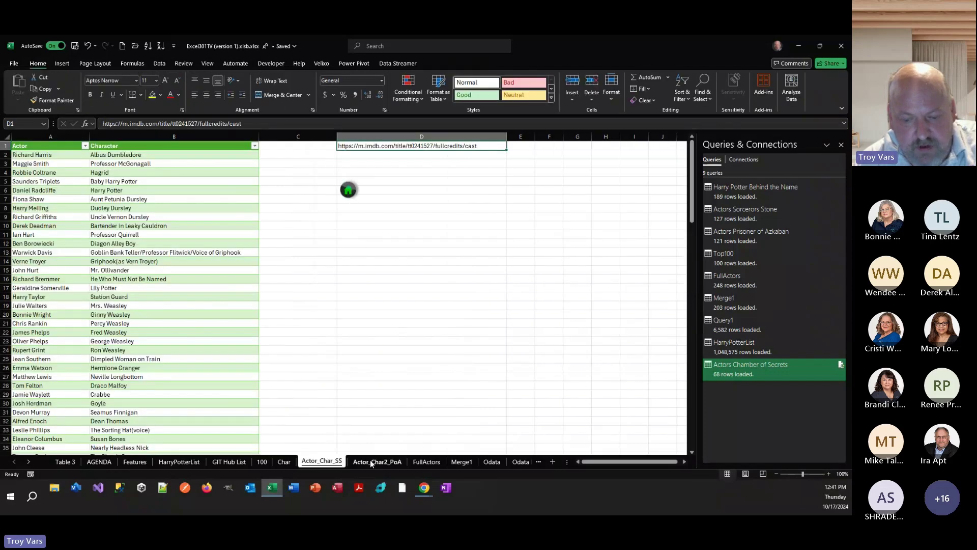
left_click(372, 463)
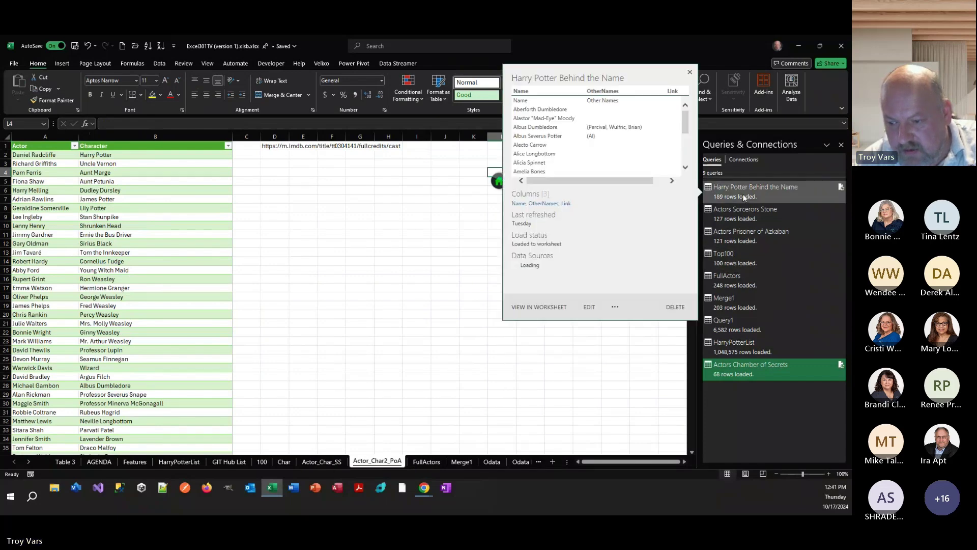
right_click(750, 365)
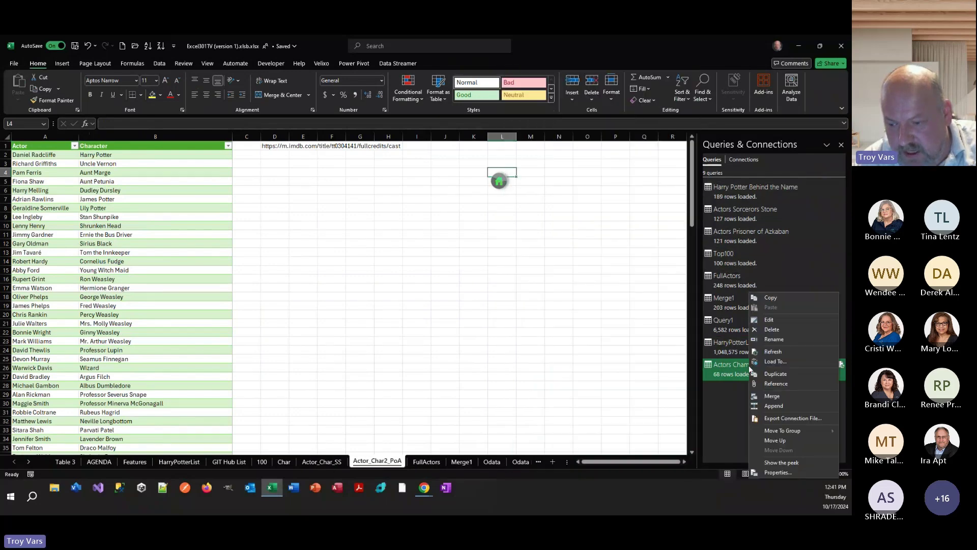
left_click(776, 398)
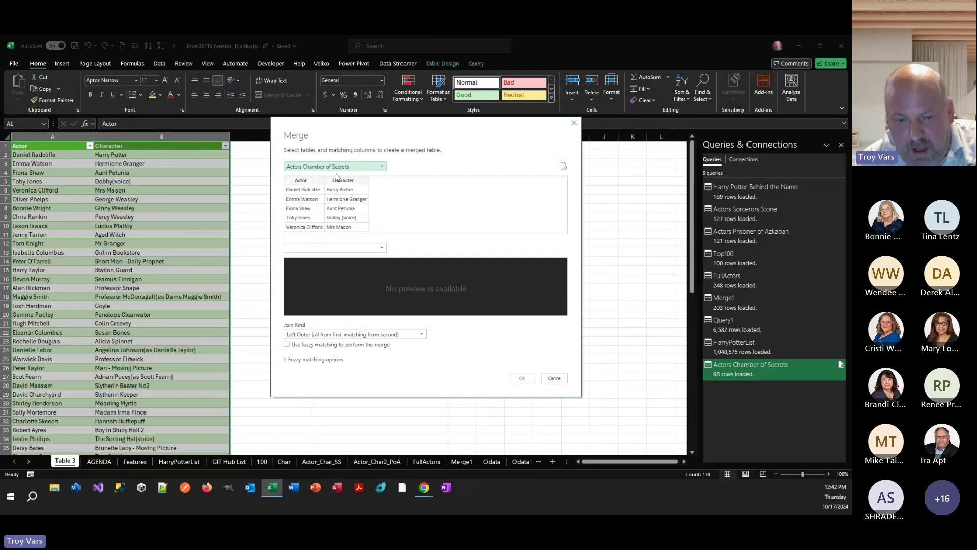
left_click(364, 247)
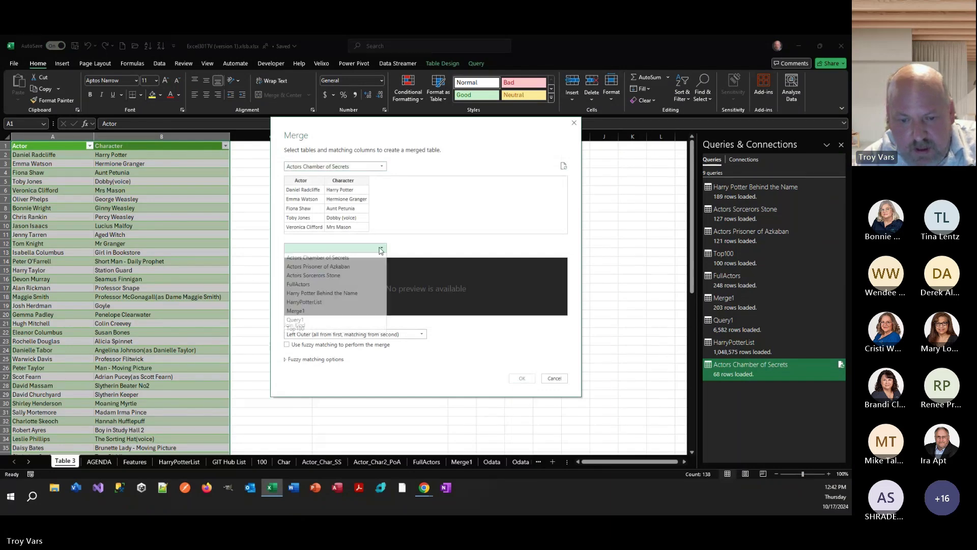
left_click(361, 267)
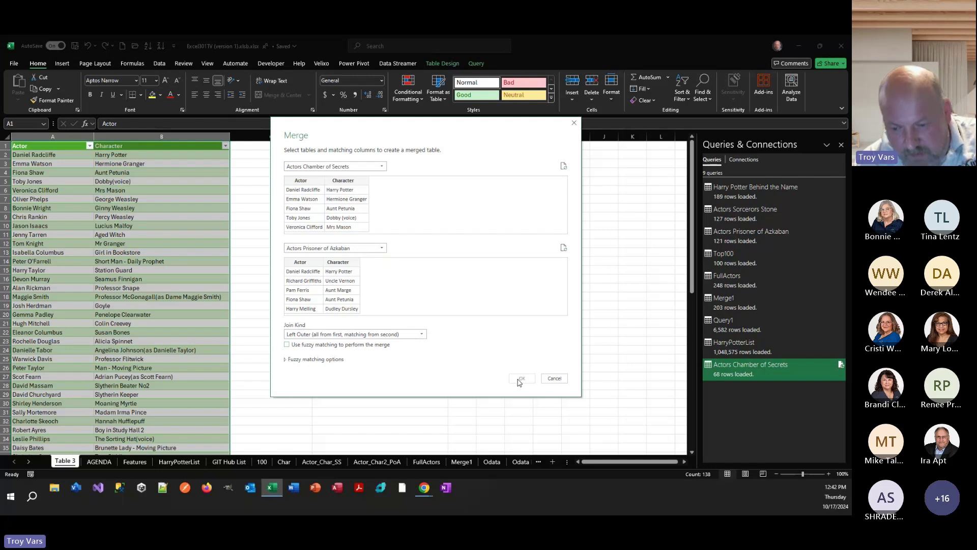
left_click(554, 378)
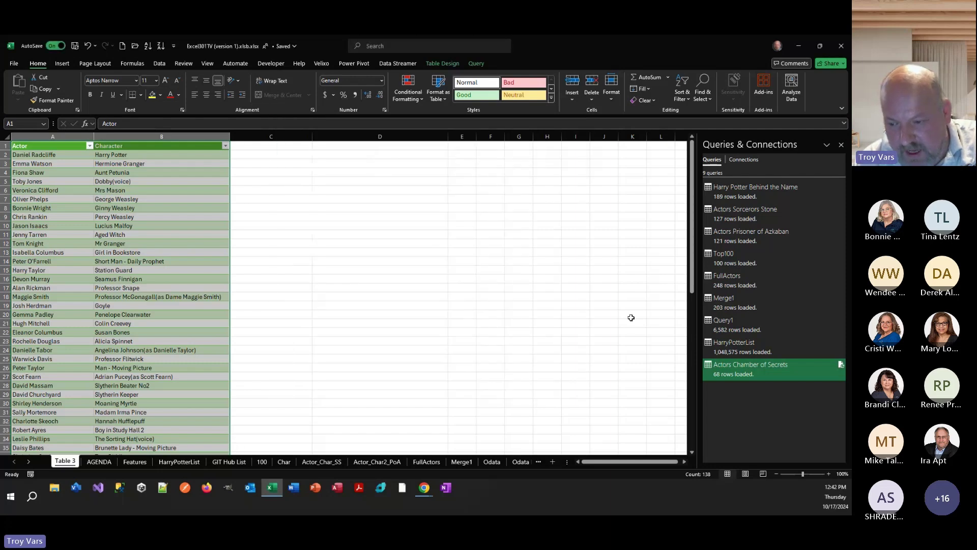
Examine the Merge1 table, comparing the two Albus Dumbledore rows and the actors matched to that character
left_click(729, 301)
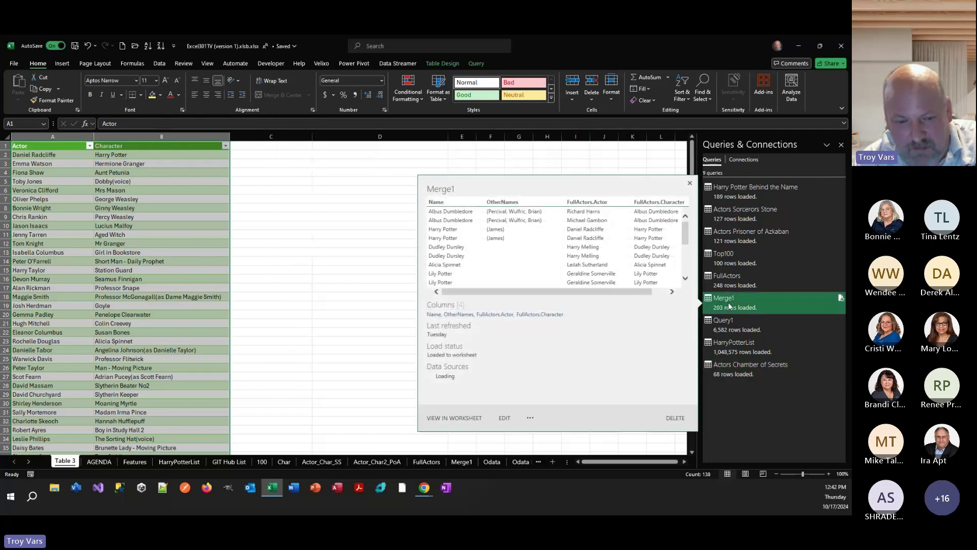
left_click(729, 304)
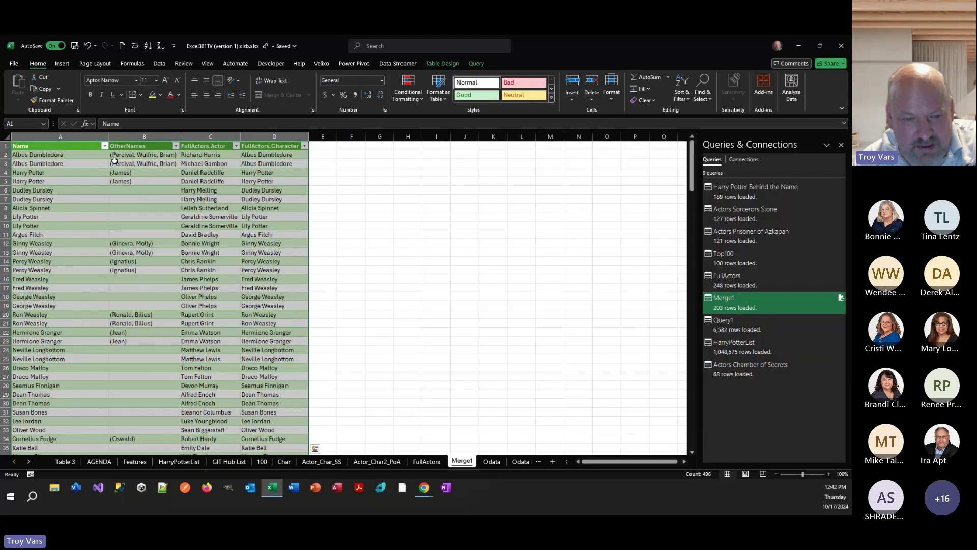
left_click_drag(5, 155, 4, 164)
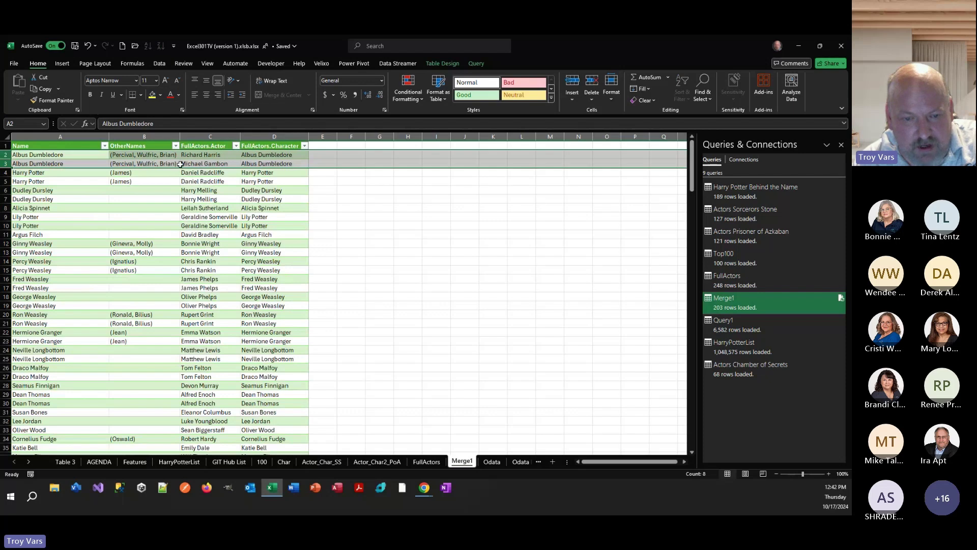
left_click(205, 154)
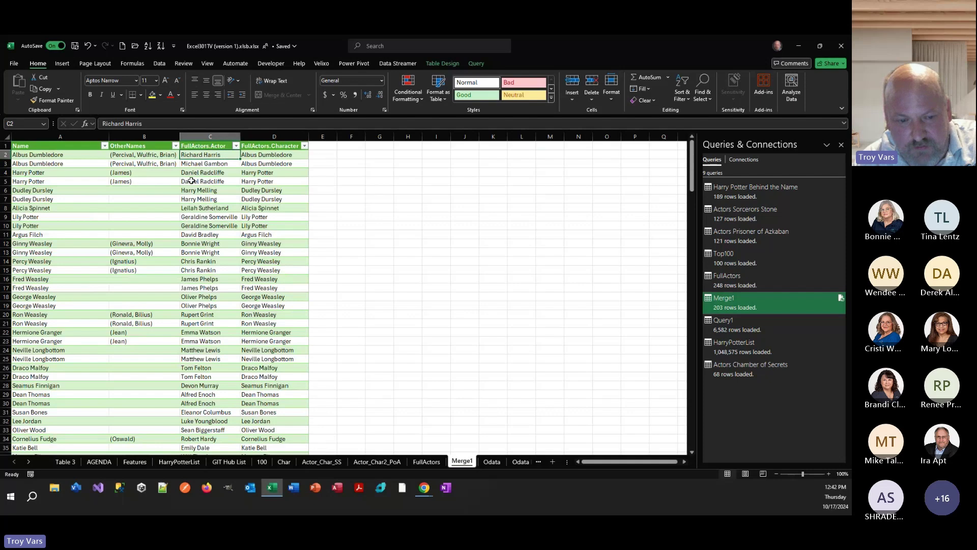
left_click(200, 164)
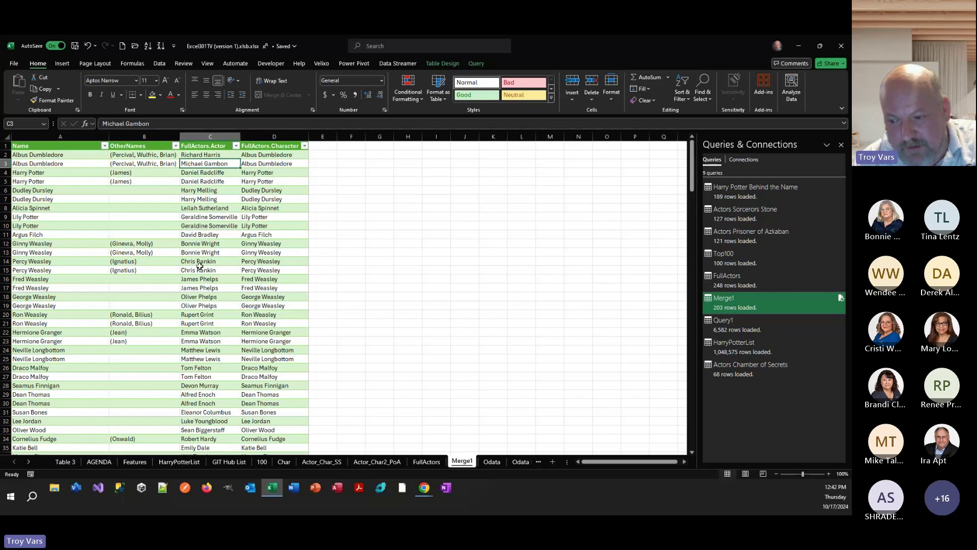
Look through the full character list loaded by the Harry Potter Behind the Name query
left_click(738, 195)
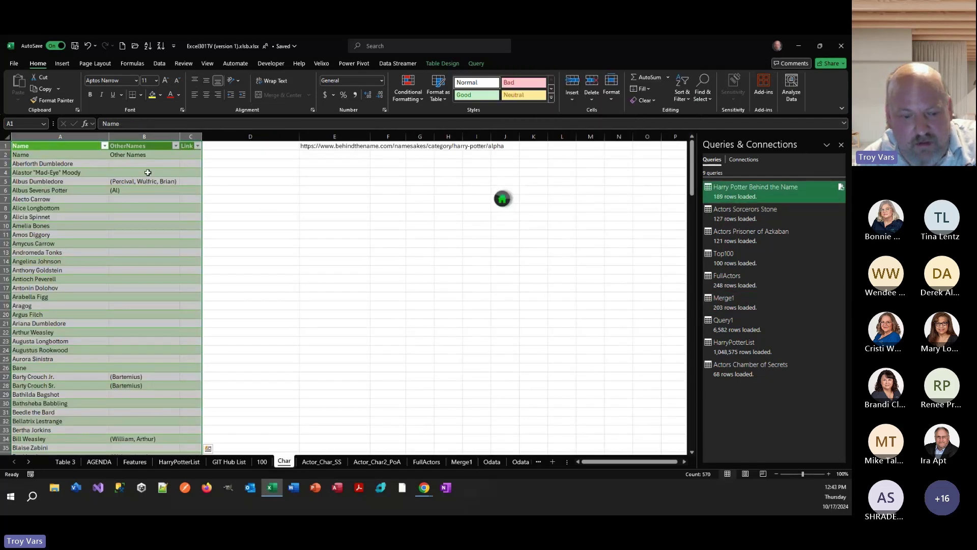
scroll(132, 218, "down", 20)
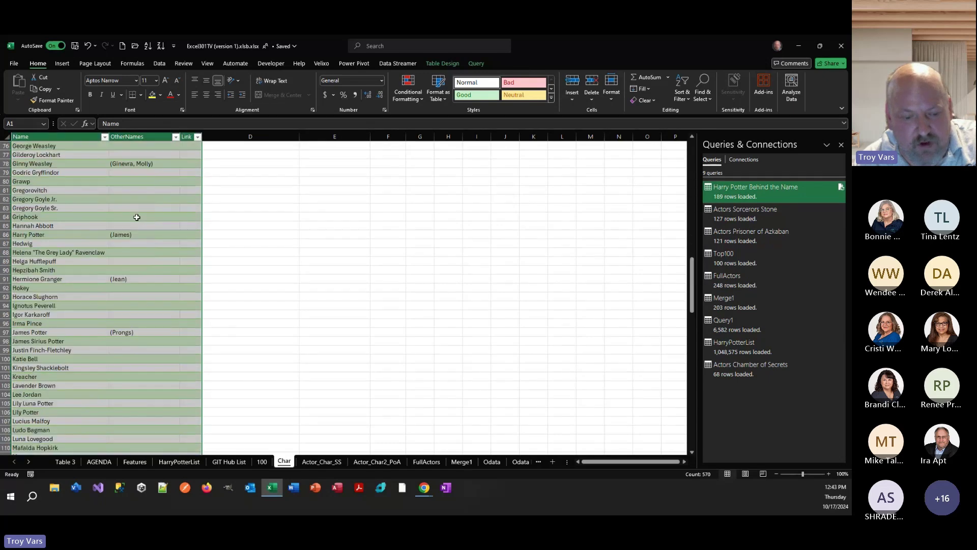
scroll(139, 214, "up", 10)
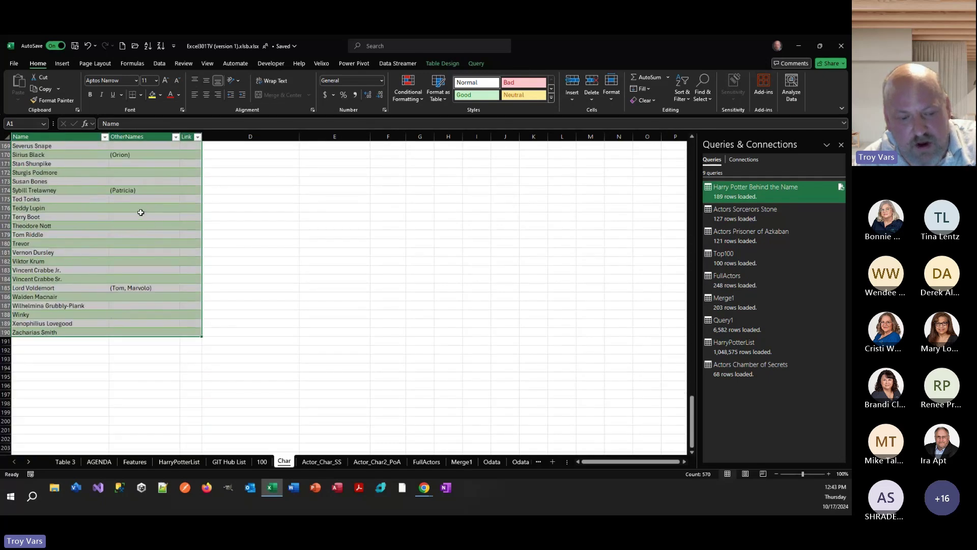
scroll(141, 213, "up", 20)
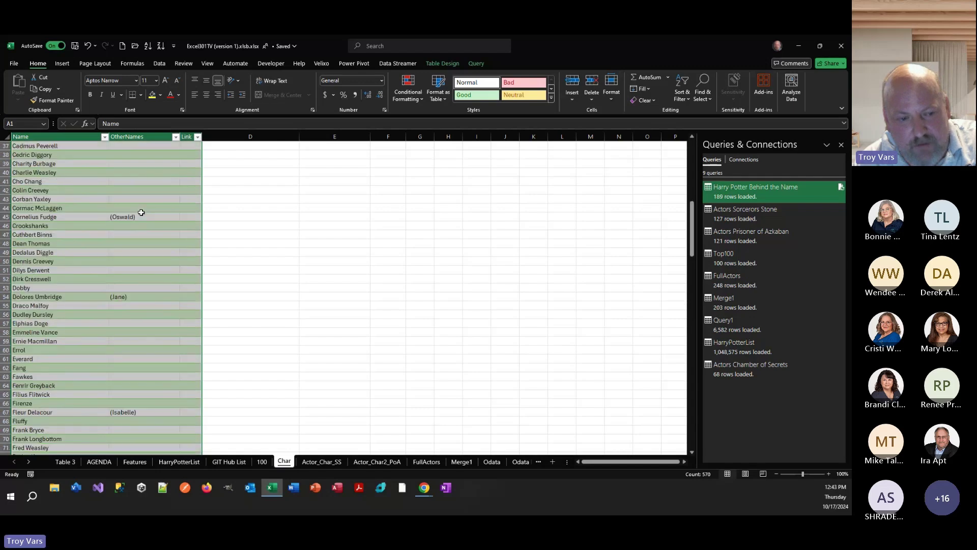
scroll(141, 212, "up", 7)
scroll(141, 212, "up", 5)
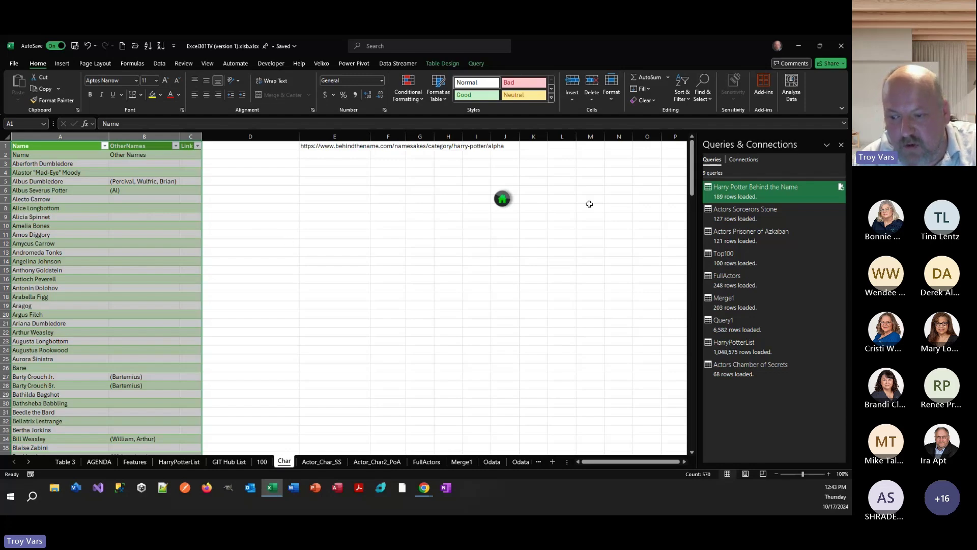
Set up a merge of FullActors with Harry Potter Behind the Name, matching the Character column to the Name column
mouse_move(726, 197)
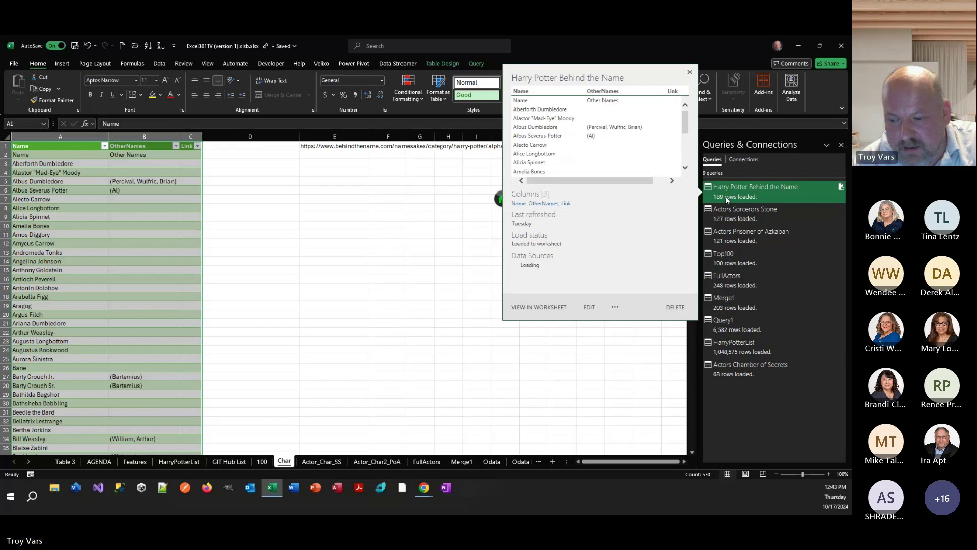
left_click(736, 278)
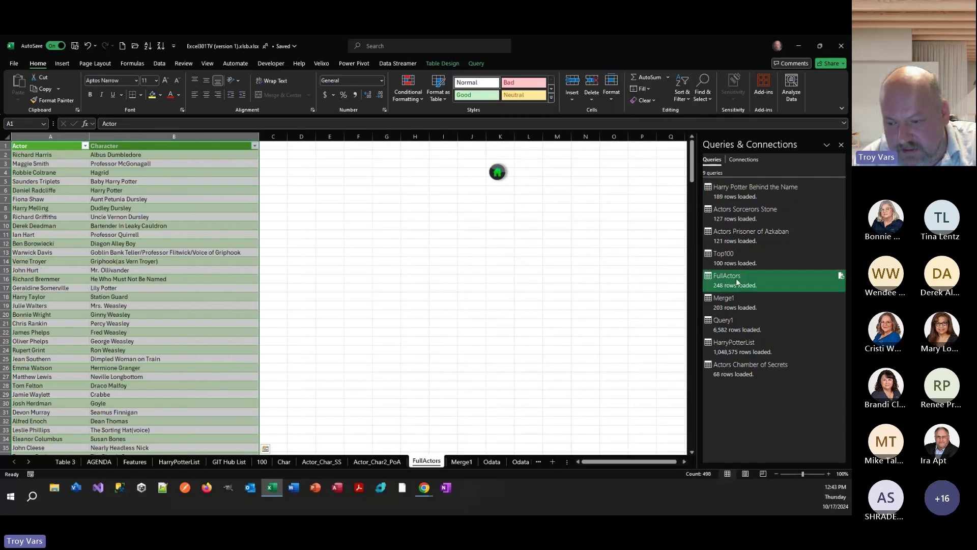
right_click(736, 280)
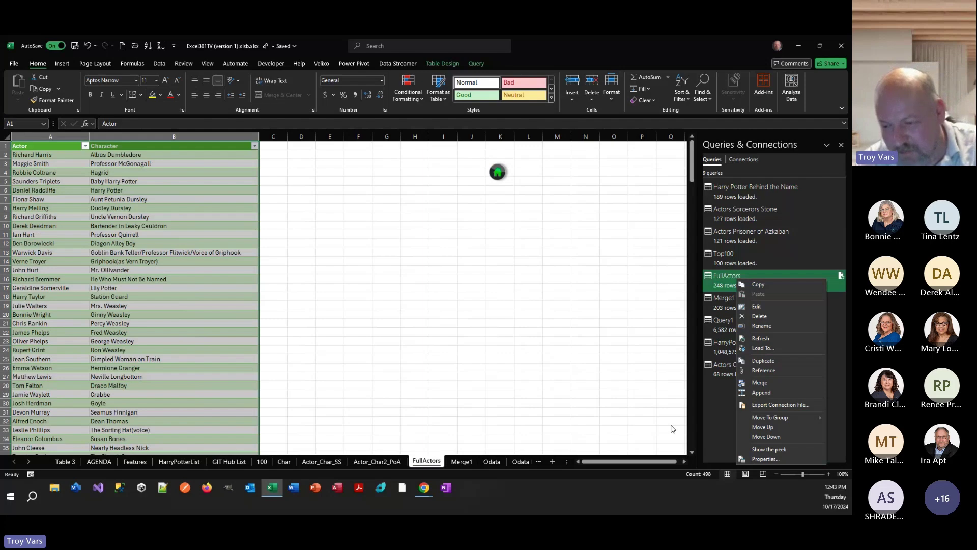
left_click(760, 383)
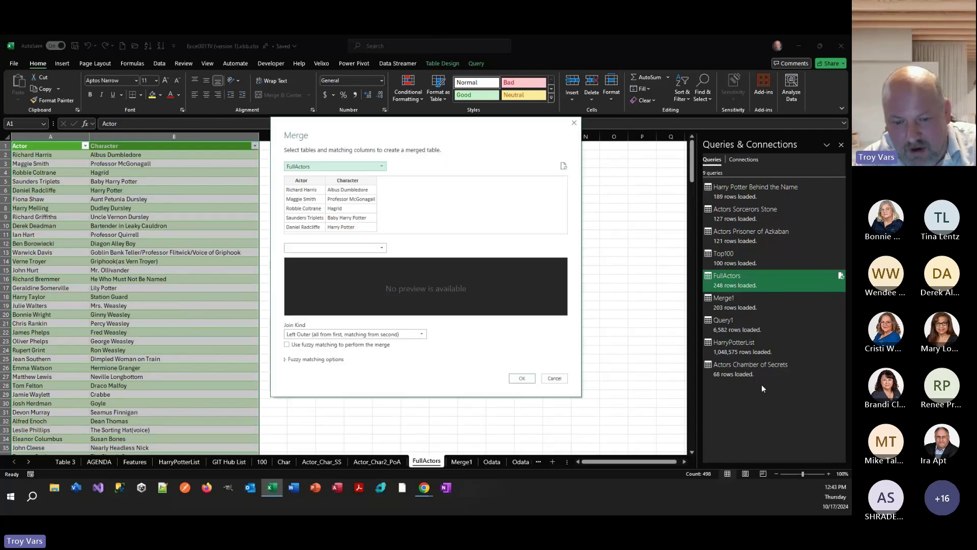
left_click(382, 248)
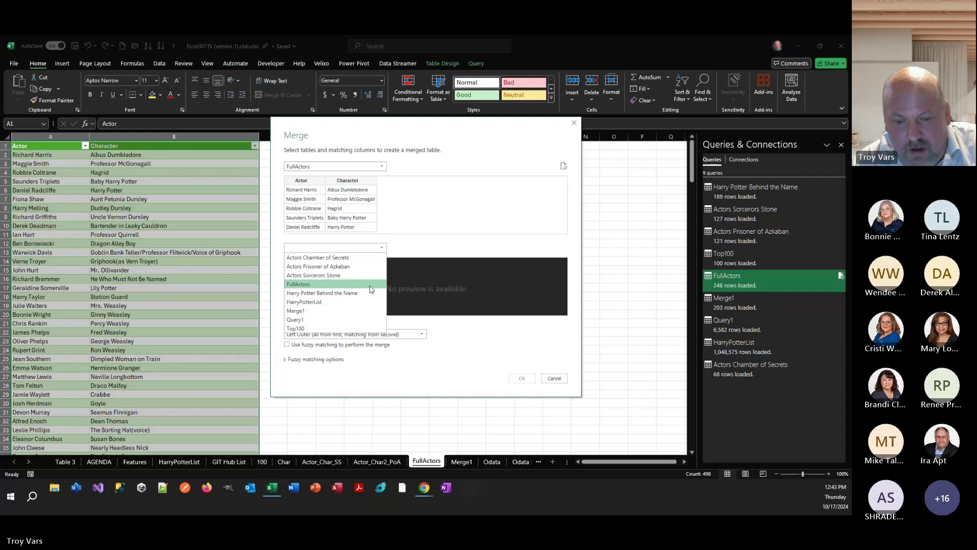
left_click(371, 293)
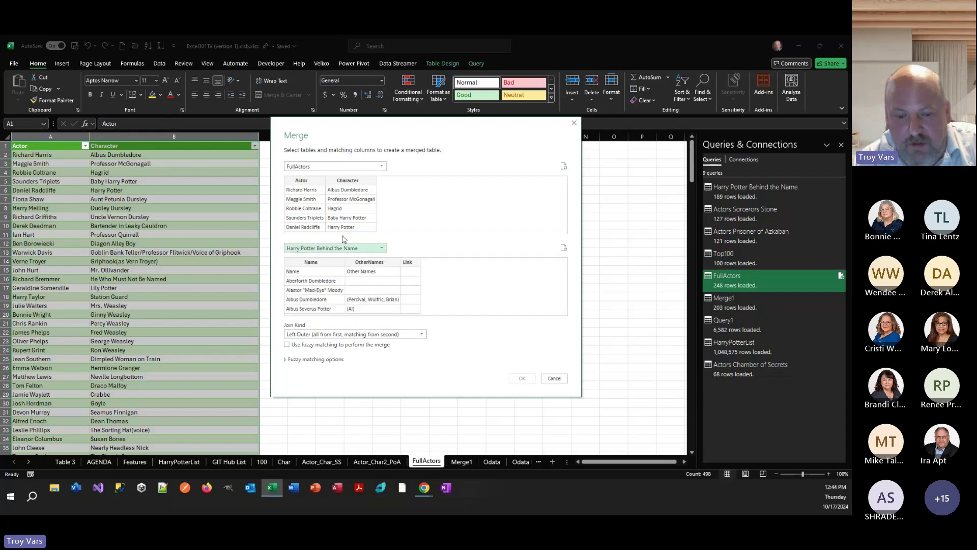
left_click(342, 180)
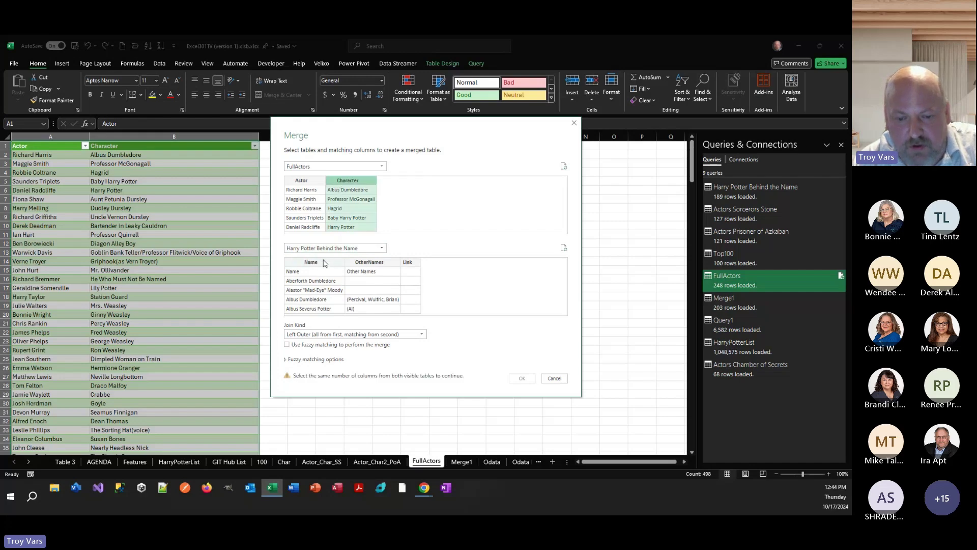
left_click(324, 263)
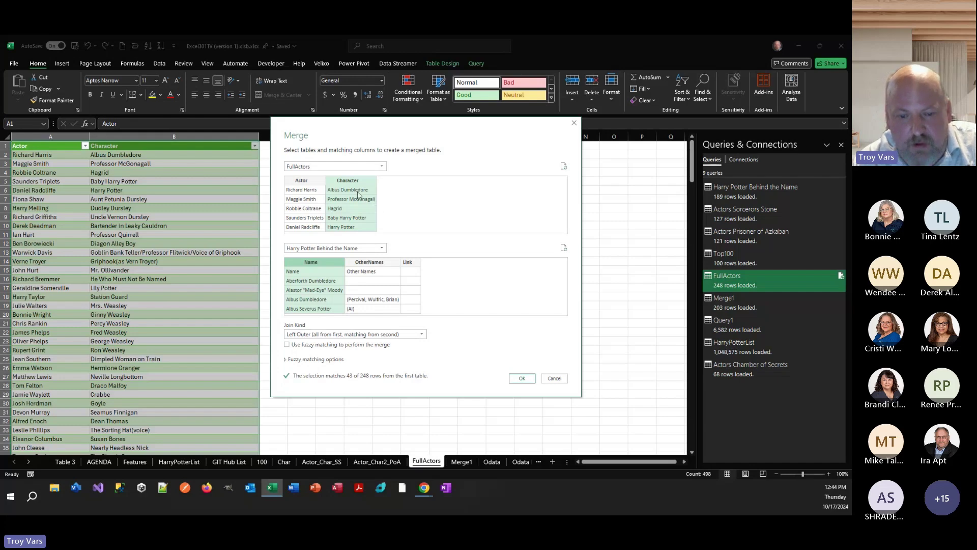
Try matching Actor and Character against Name and OtherNames, and restore the single match of Character to Name
left_click(312, 183)
left_click(332, 183)
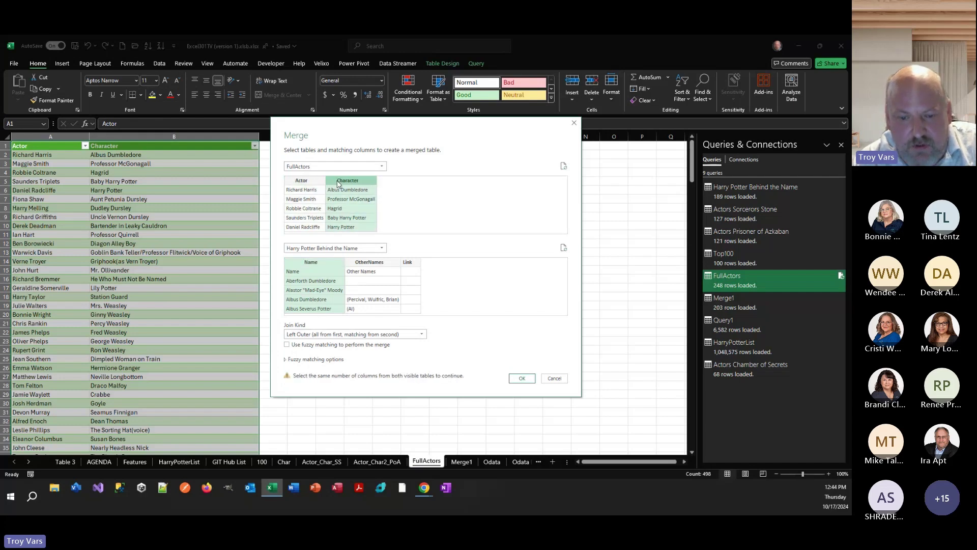
left_click(322, 182, "ctrl")
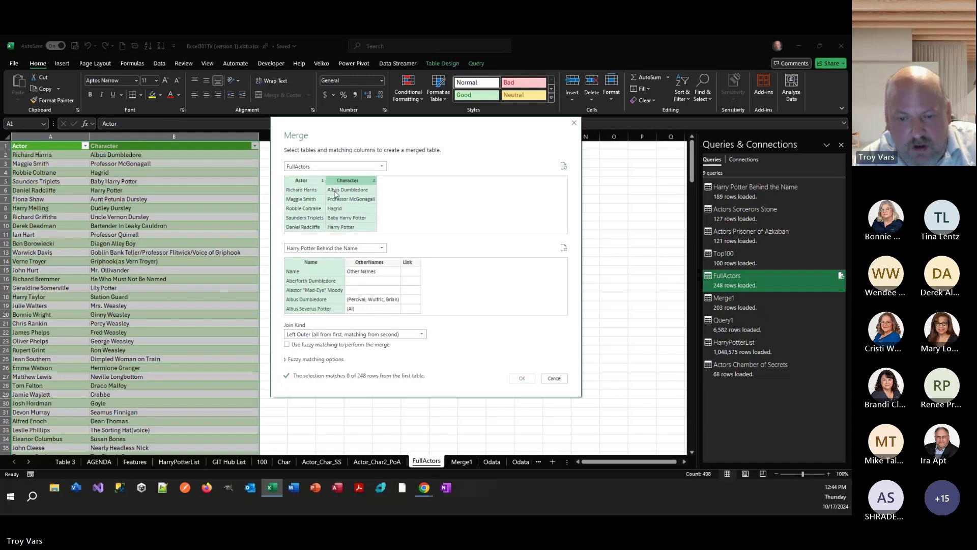
left_click(358, 265)
left_click(343, 263, "ctrl")
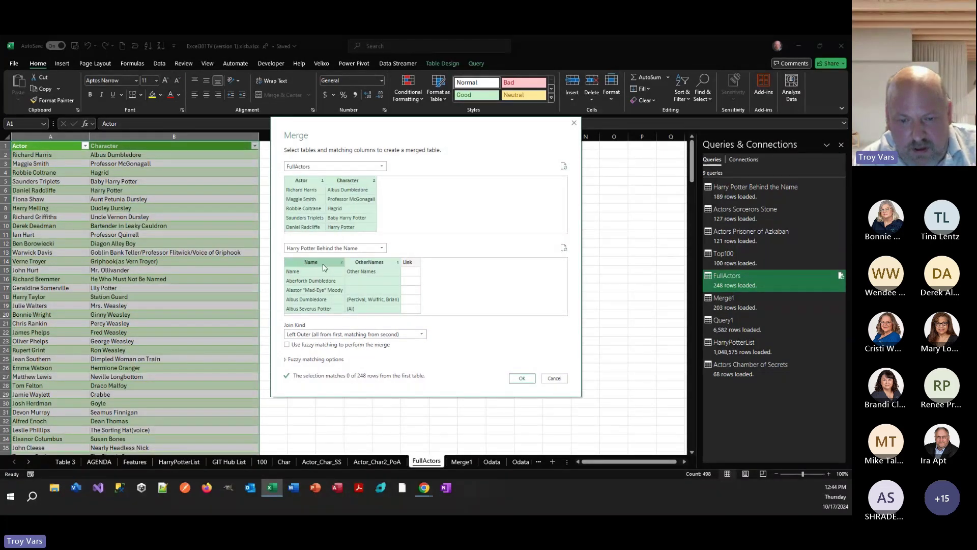
left_click(331, 190, "ctrl")
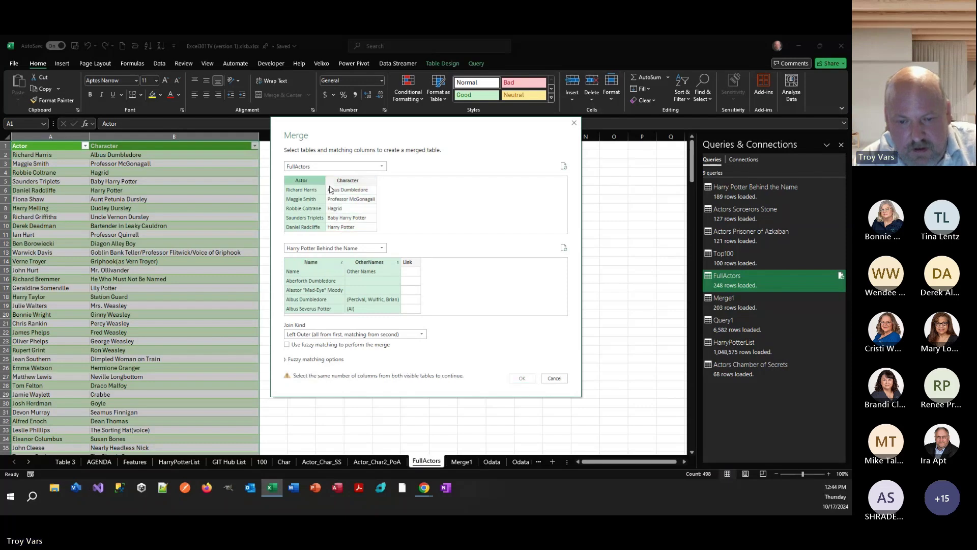
left_click(330, 190)
left_click(329, 268)
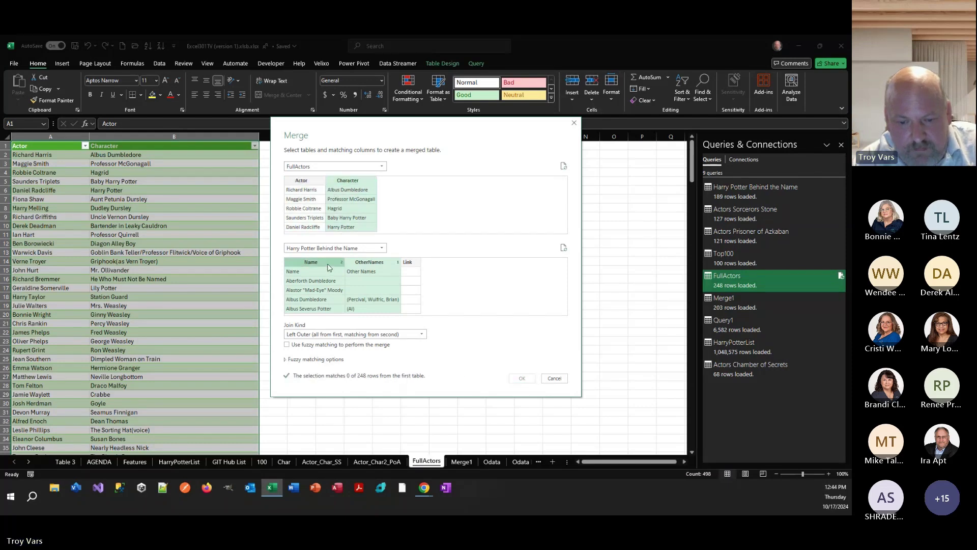
left_click(332, 267)
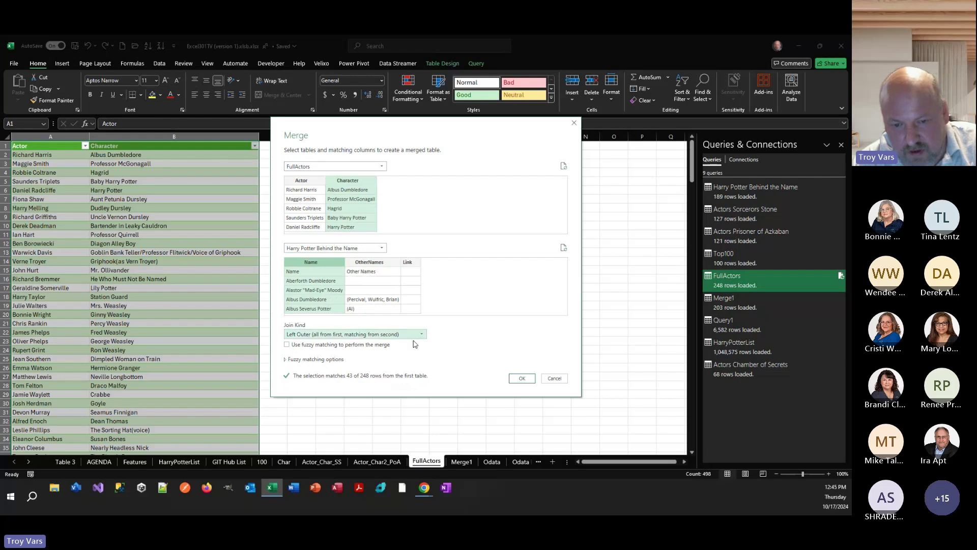
Create the Left Outer merge and expand the Harry Potter Behind the Name column to Name and OtherNames, leaving out Link
left_click(524, 380)
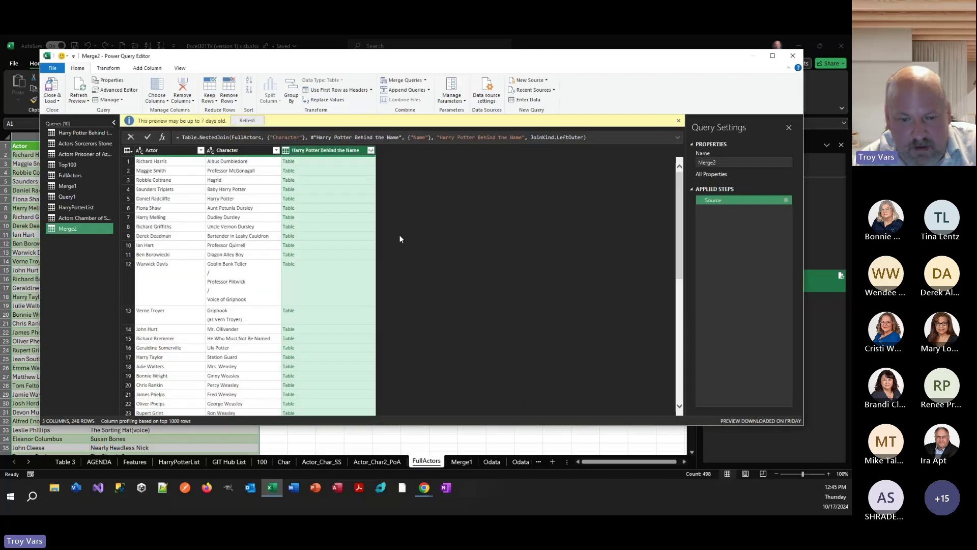
left_click(371, 150)
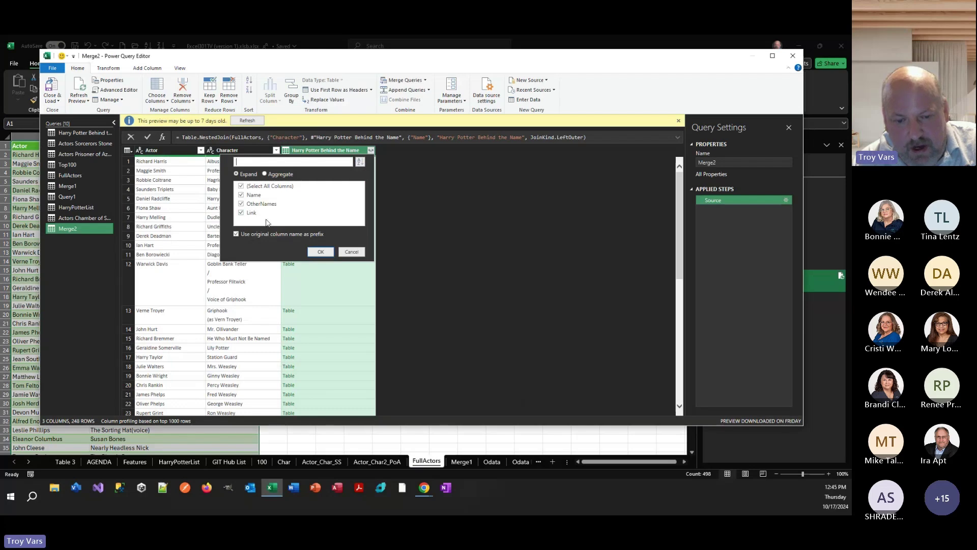
left_click(254, 217)
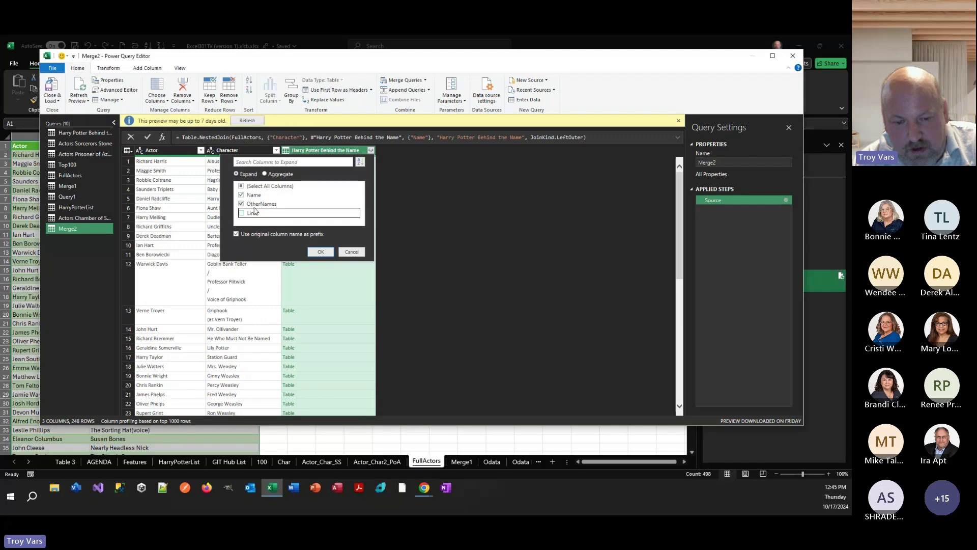
left_click(311, 252)
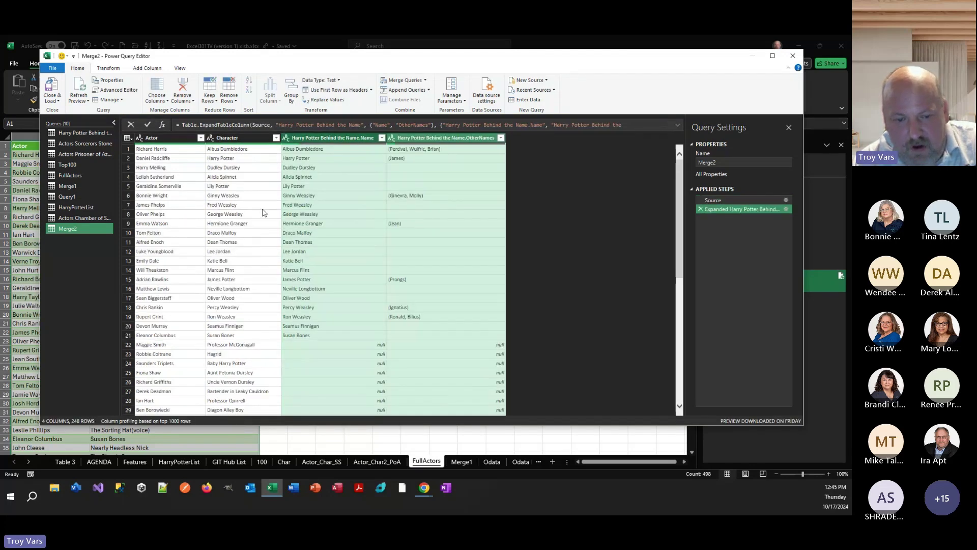
Check the first row's actor, matched name and other names in the merged query, and load it into a worksheet
left_click(167, 151)
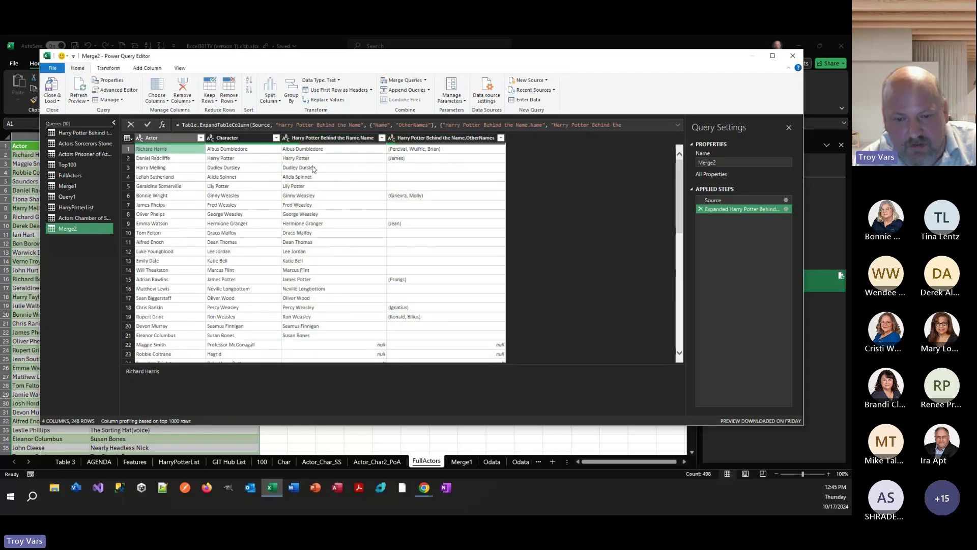
left_click(320, 150)
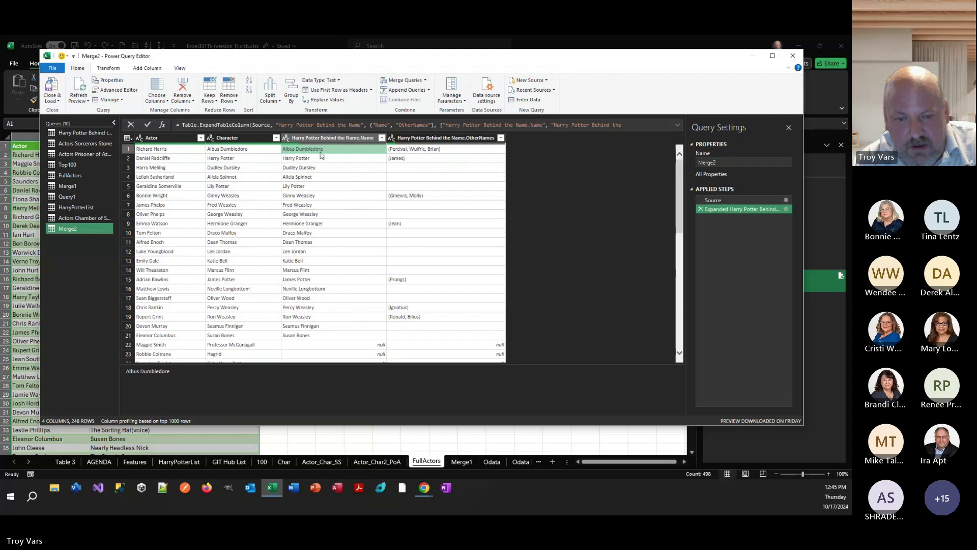
left_click(411, 151)
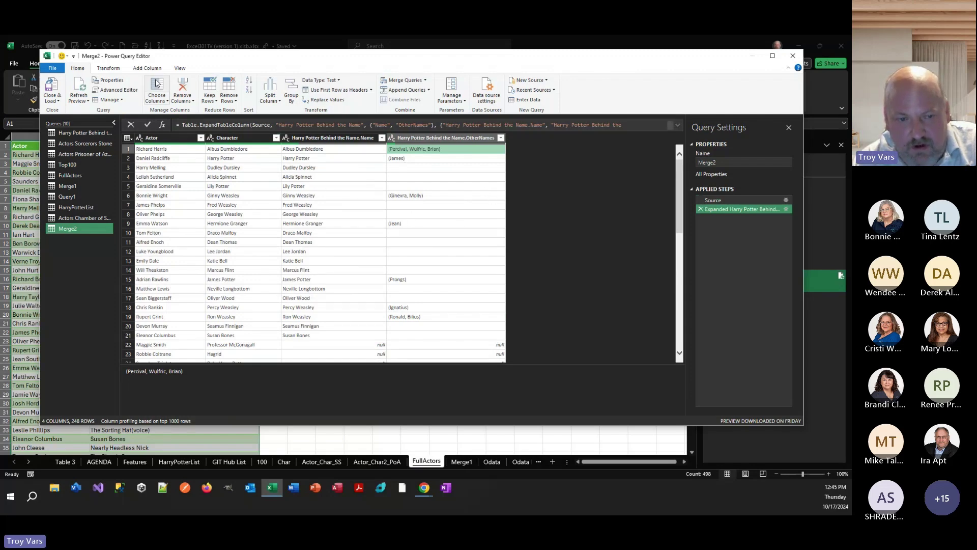
left_click(116, 70)
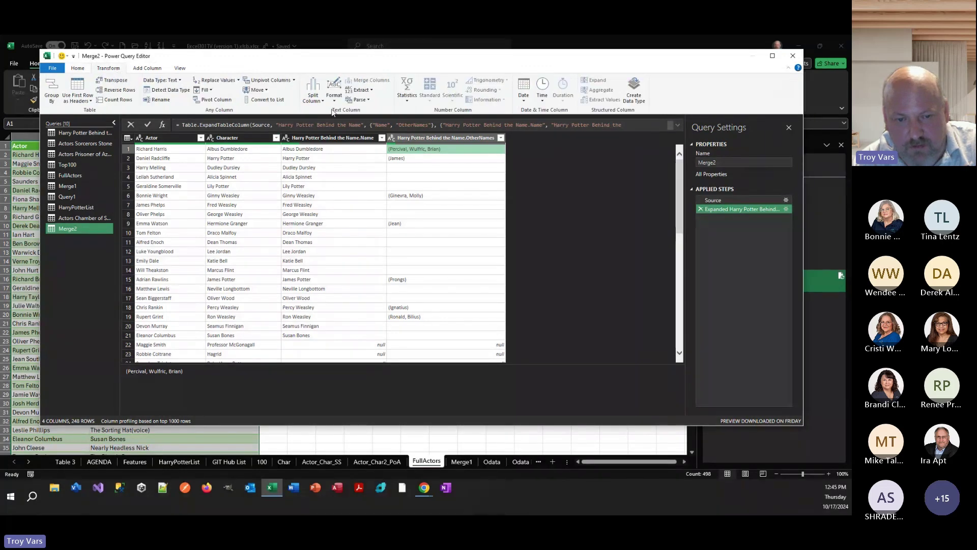
left_click(78, 68)
left_click(48, 89)
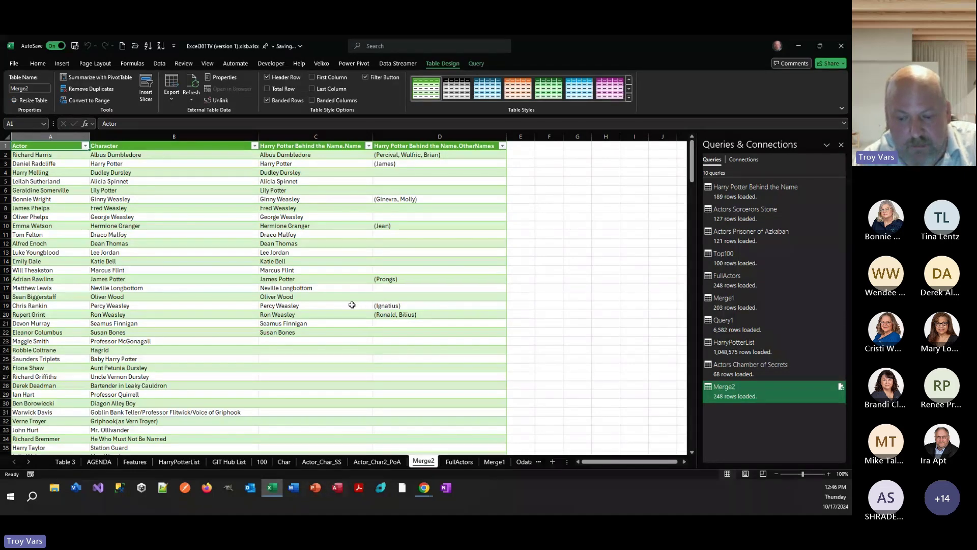
Review the Odata sheet's instructions on security access, exposing the query, and the link's base URL, Odata word, tenant and GI name
left_click(518, 462)
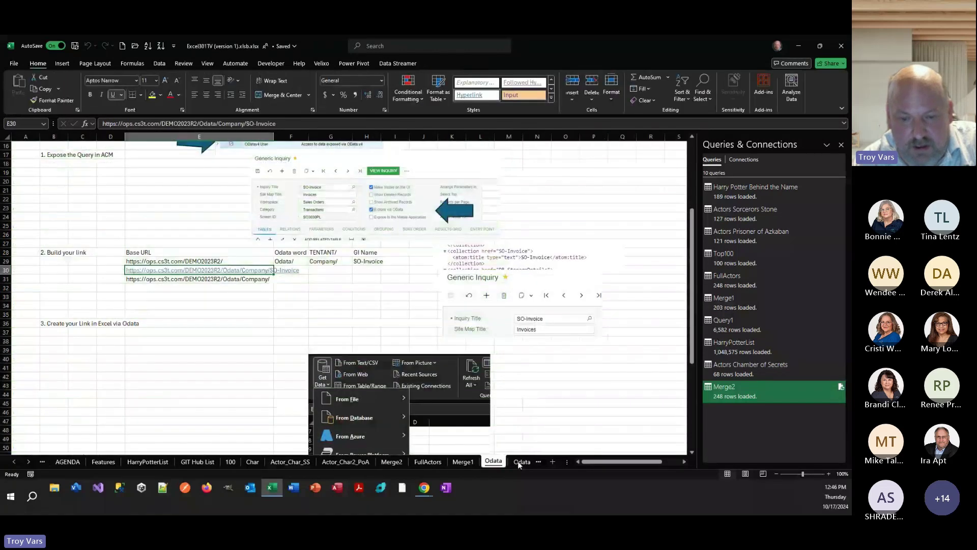
scroll(282, 322, "up", 5)
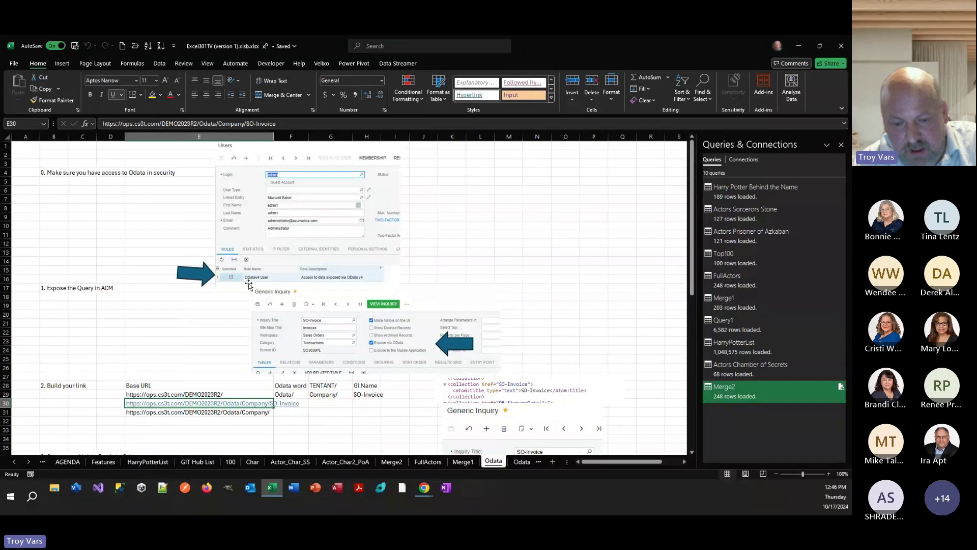
scroll(249, 283, "down", 2)
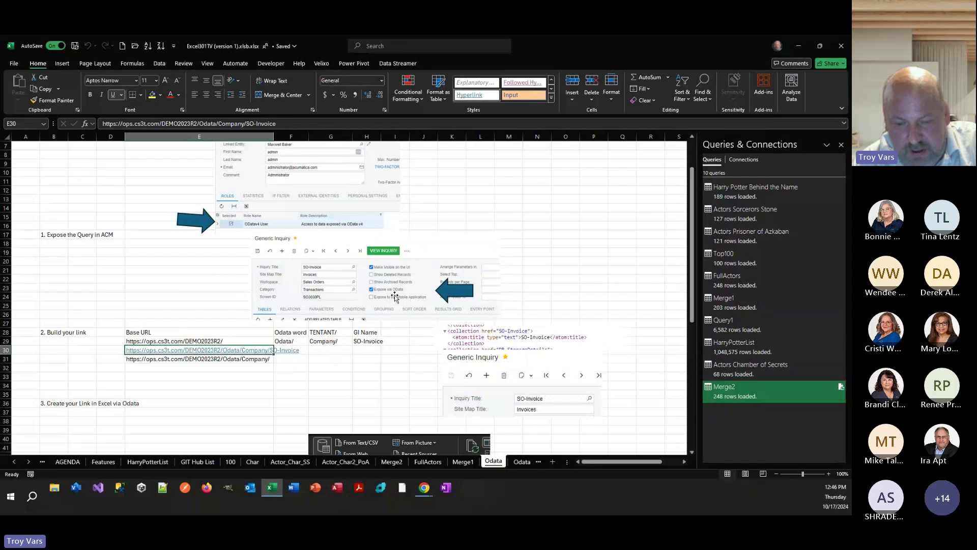
mouse_move(395, 297)
left_mouse_down()
mouse_move(455, 278)
mouse_move(455, 291)
mouse_move(405, 297)
mouse_move(402, 286)
left_mouse_up()
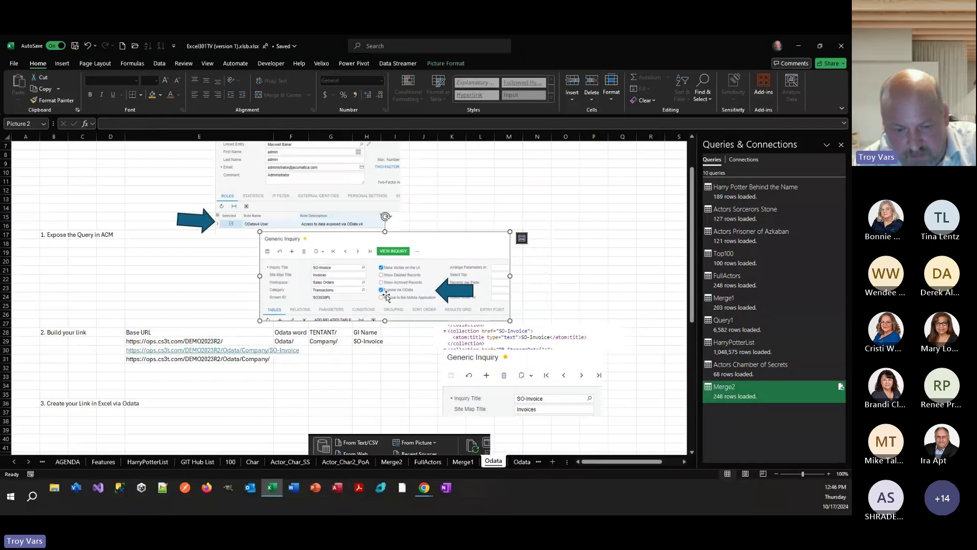
scroll(297, 325, "down", 2)
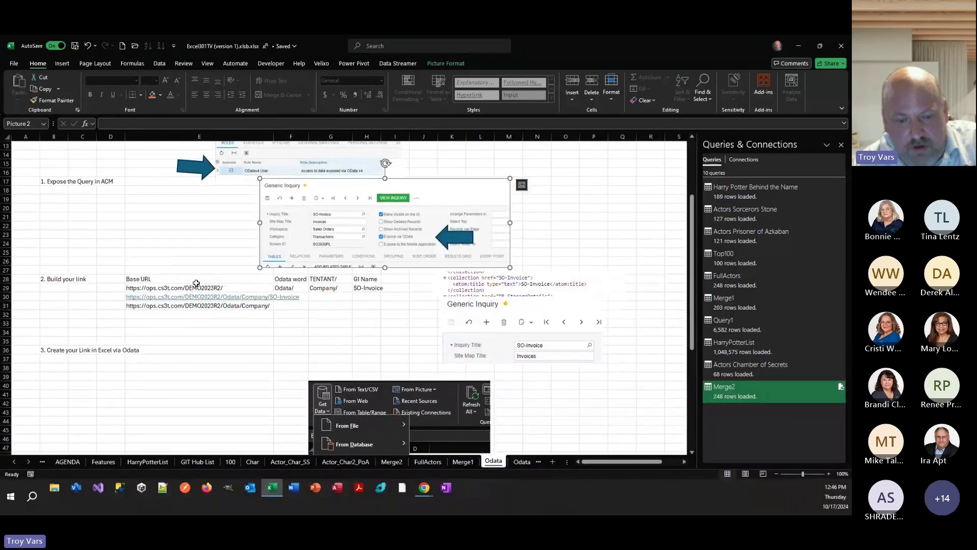
left_click(194, 279)
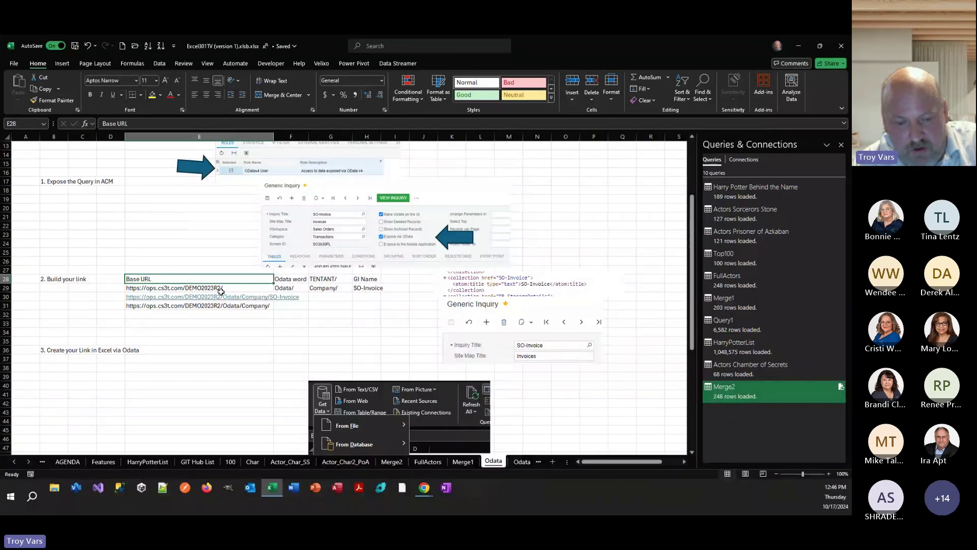
left_click(289, 290)
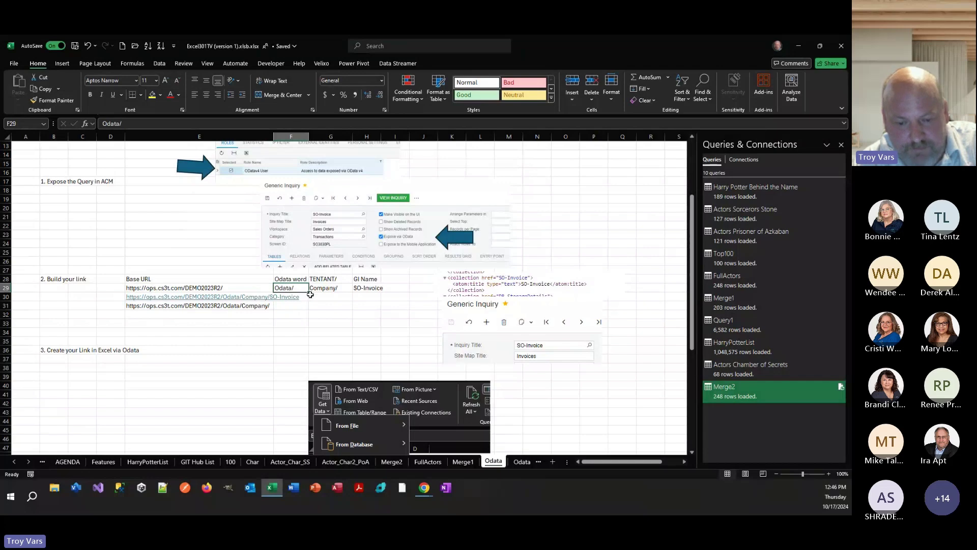
left_click(327, 289)
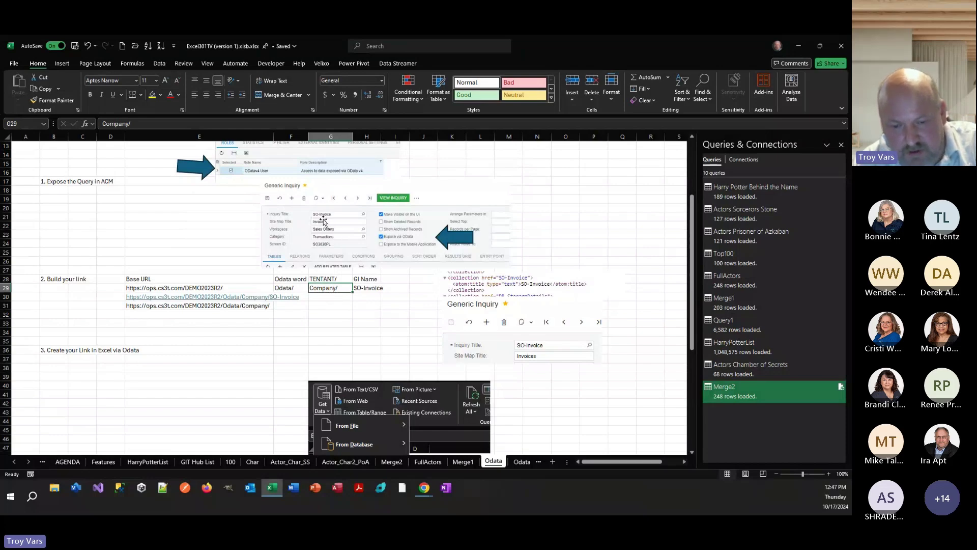
left_click(363, 288)
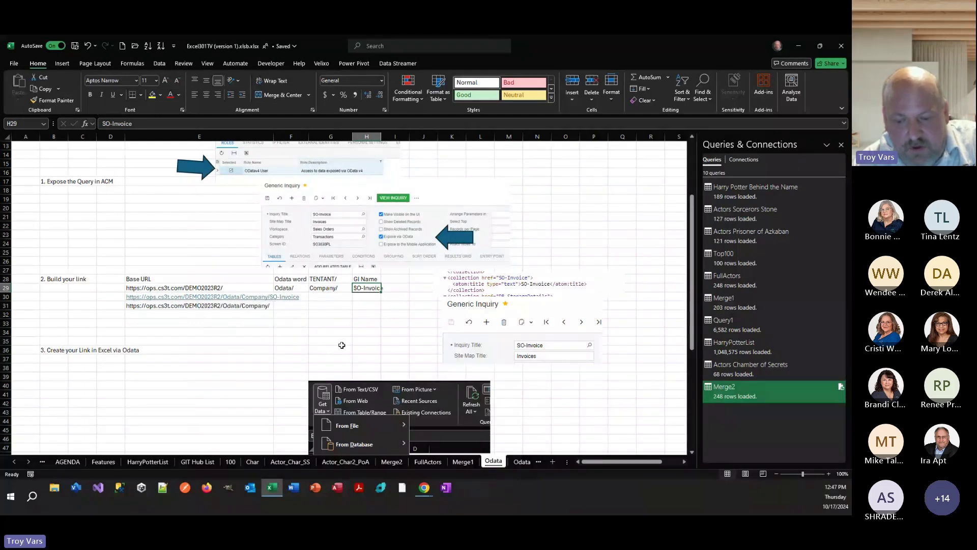
Refresh all workbook queries from the Odata Data sheet
left_click(521, 462)
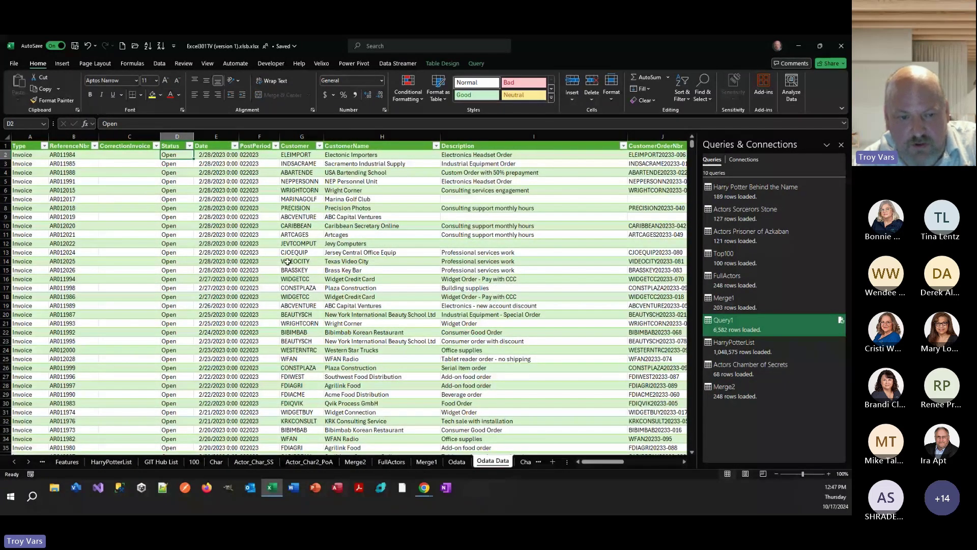
left_click(165, 63)
left_click(166, 89)
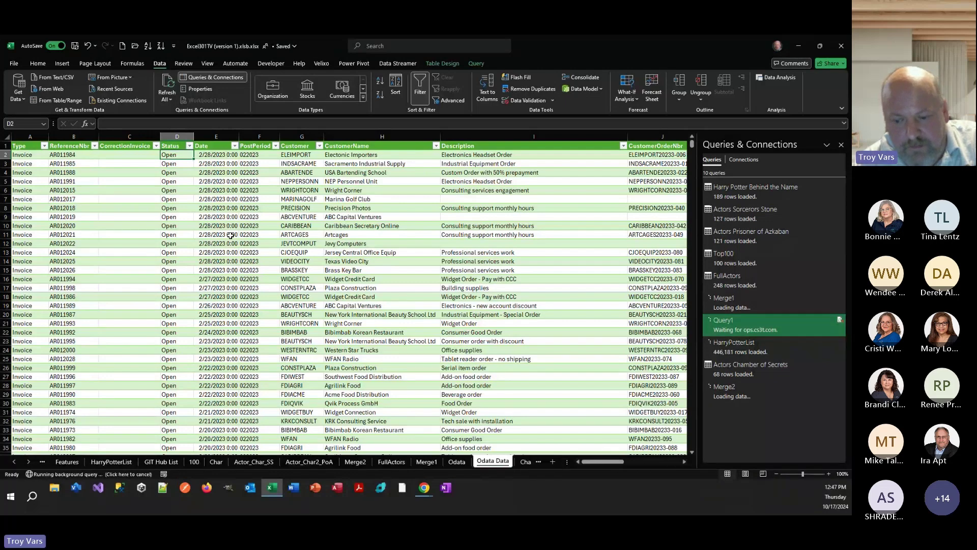
Look at the Chart and Power Pivot sheets, and return to the Odata instructions sheet
left_click(527, 462)
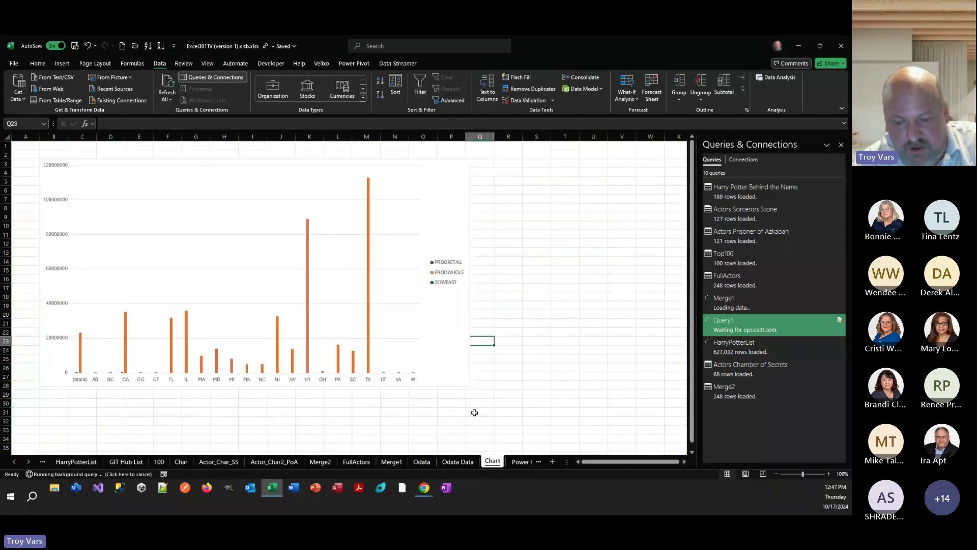
left_click(521, 461)
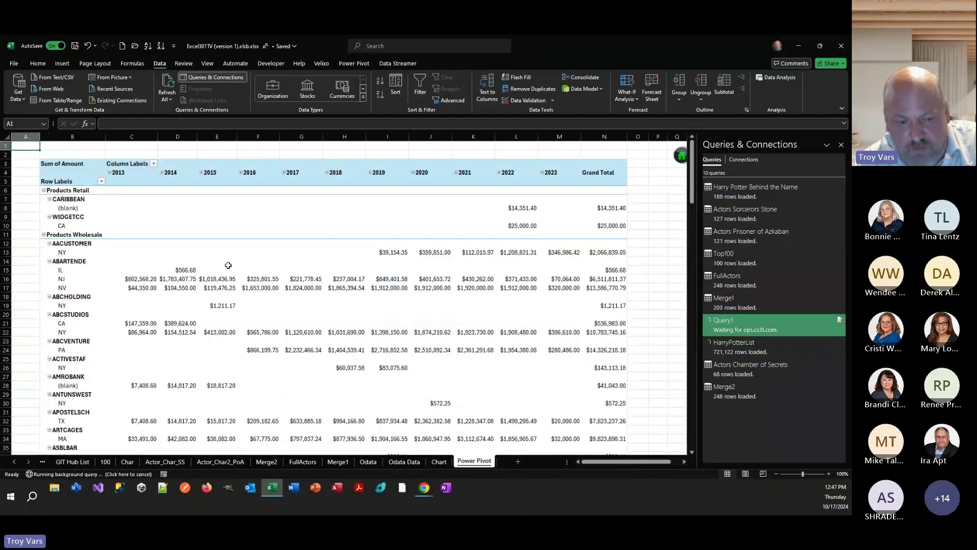
scroll(231, 273, "up", 3)
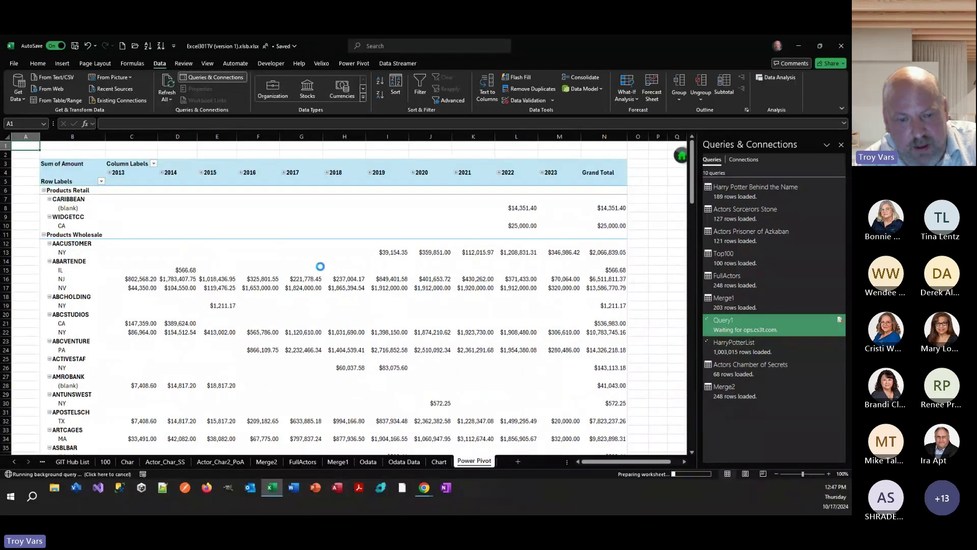
left_click(369, 462)
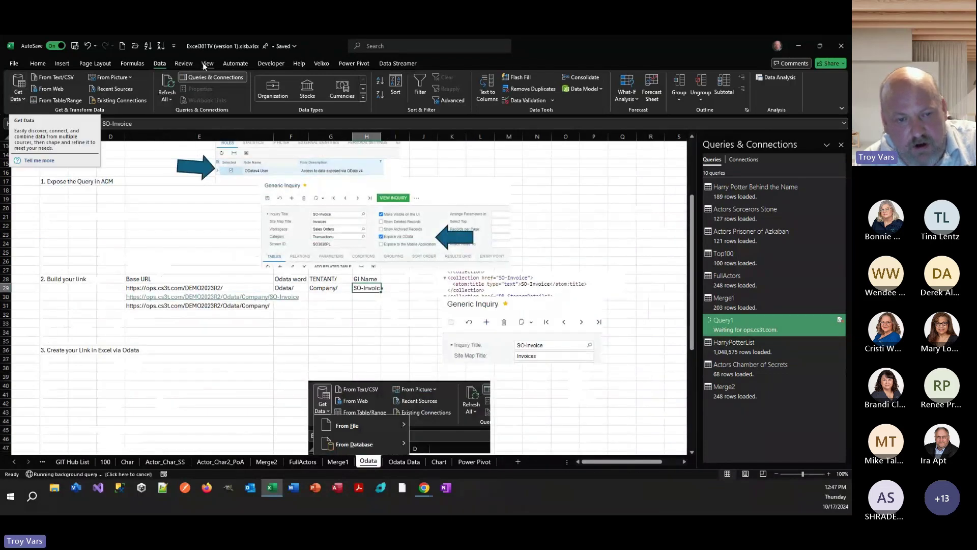
left_click(24, 95)
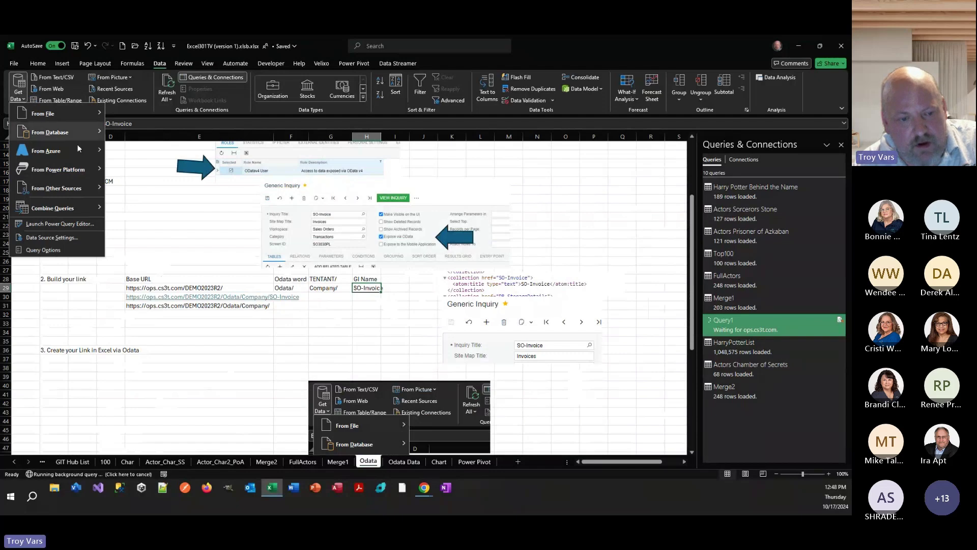
mouse_move(93, 190)
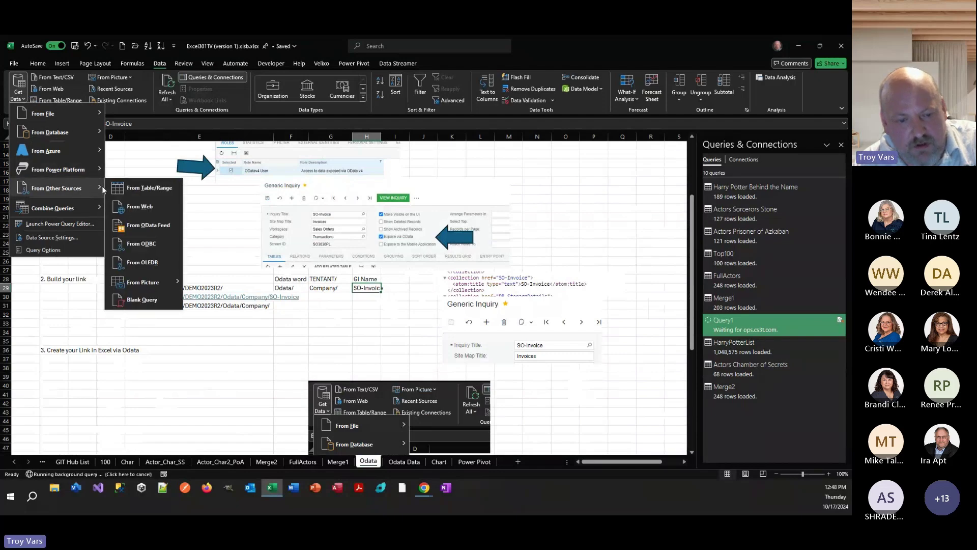
left_click(146, 231)
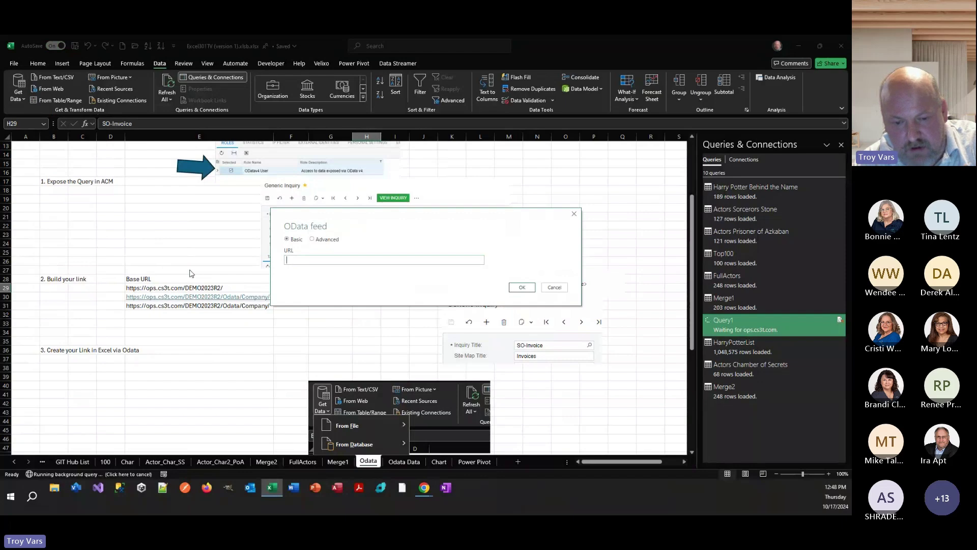
left_click(555, 287)
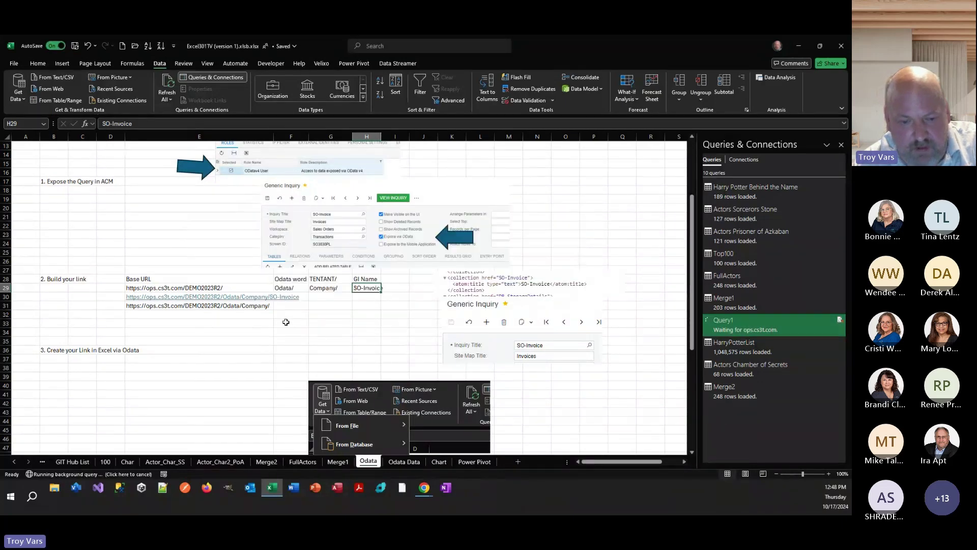
Copy the complete SO-Invoice link from cell E30 of the Odata sheet
left_click(252, 318)
key("Up")
key("Up")
key("Up")
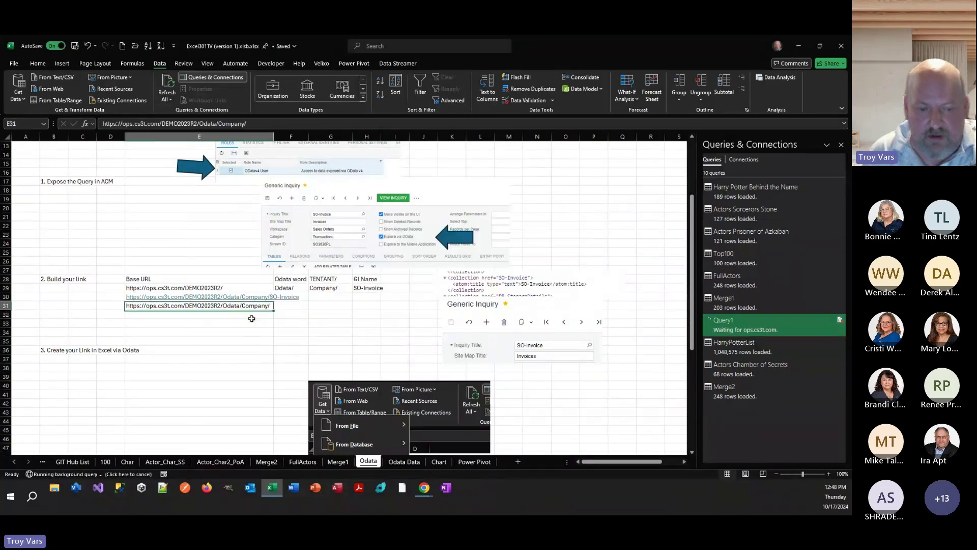
key("ctrl+c")
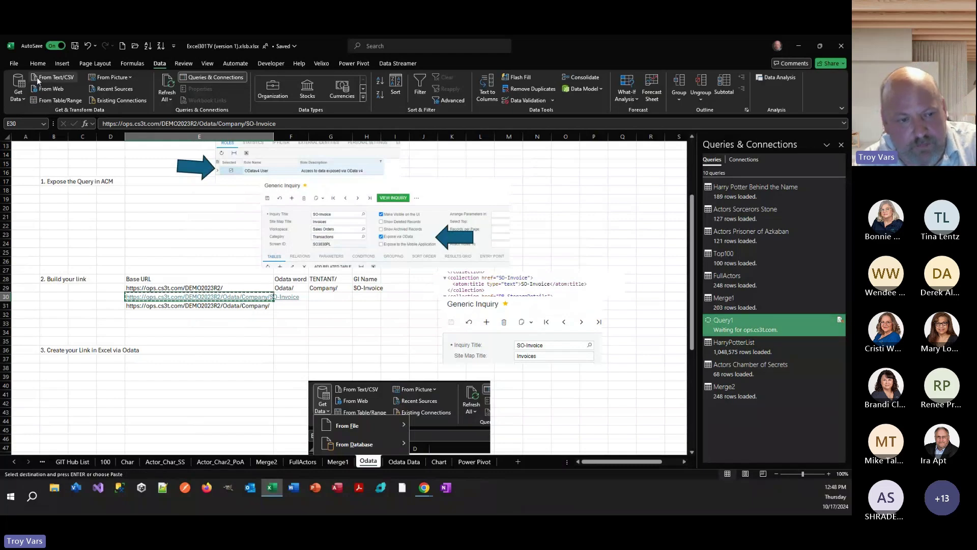
left_click(20, 86)
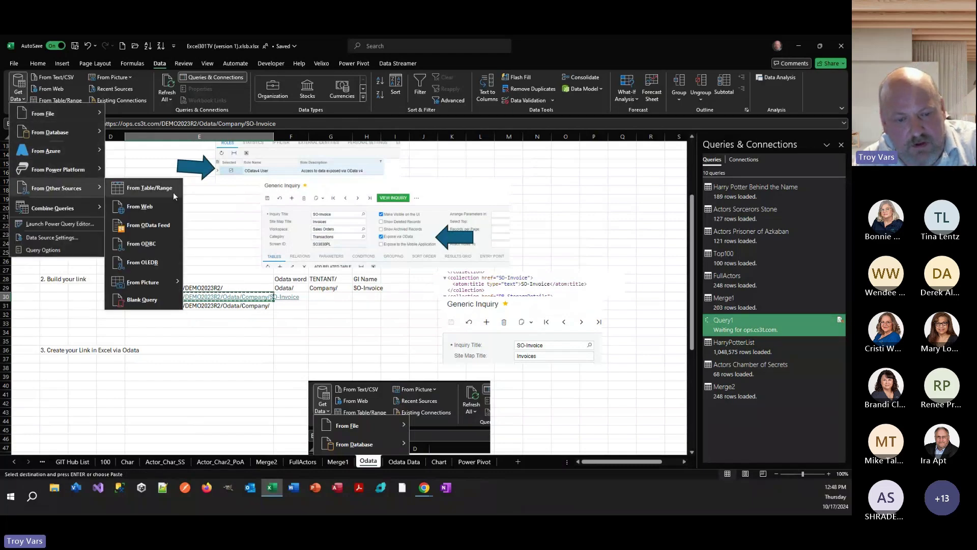
left_click(141, 232)
key("ctrl+v")
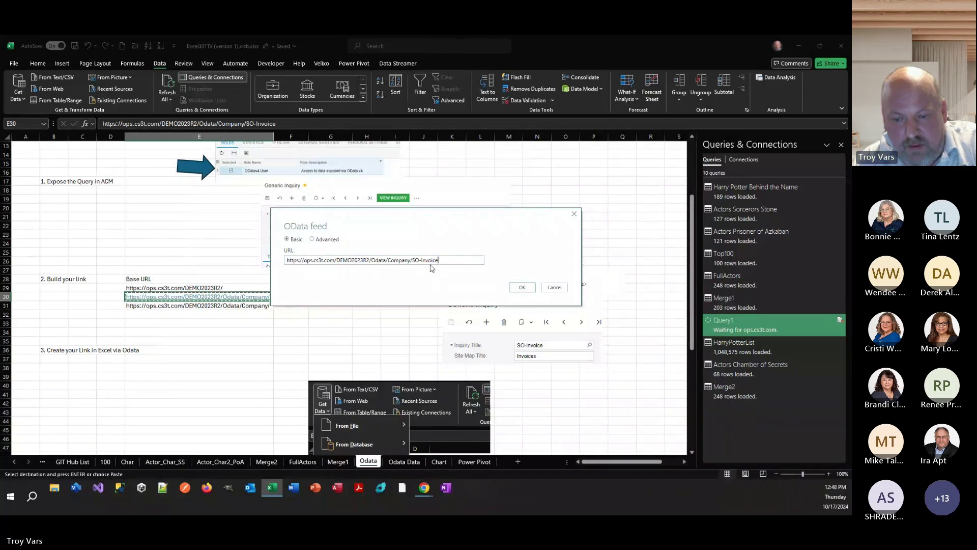
left_click(519, 287)
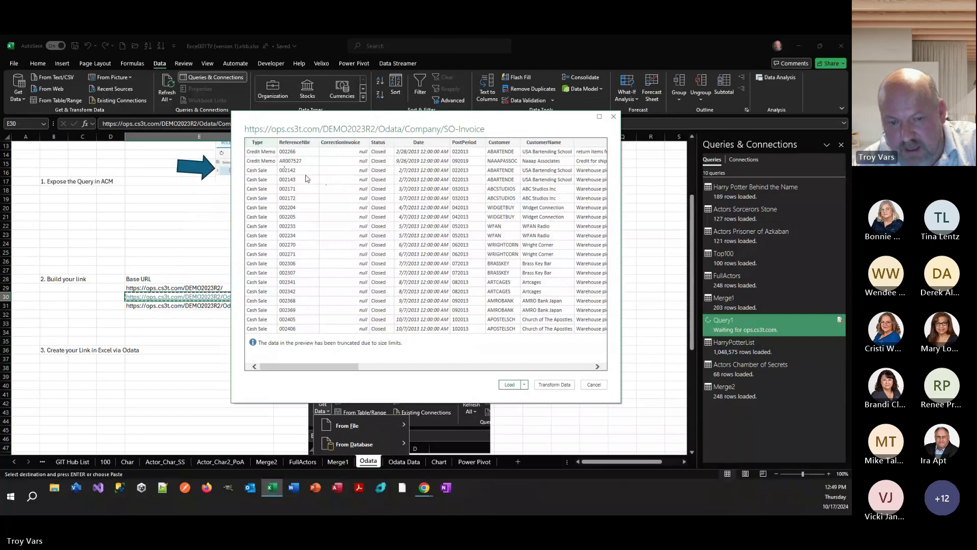
left_click(555, 385)
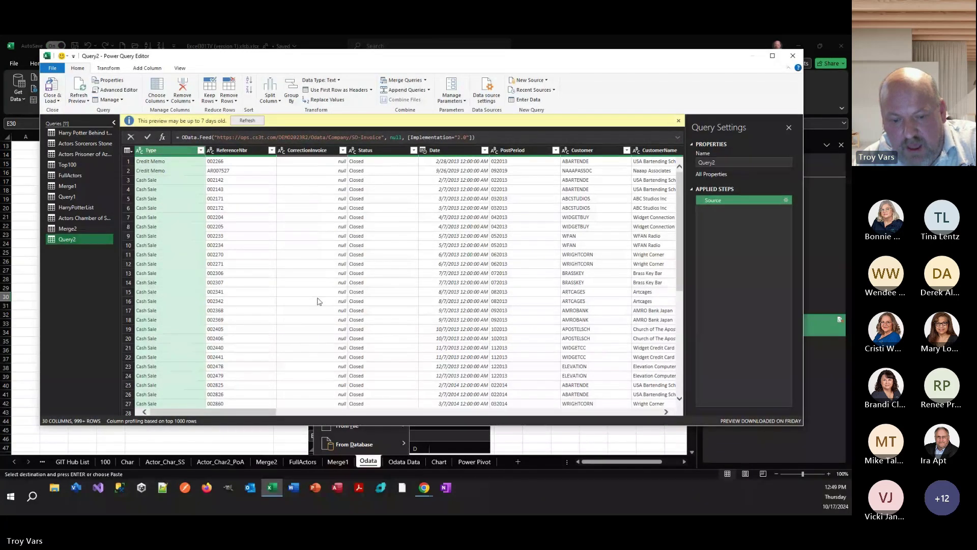
Move the State column of the invoice query forward so it sits between CorrectionInvoice and Status
left_click_drag(259, 412, 576, 442)
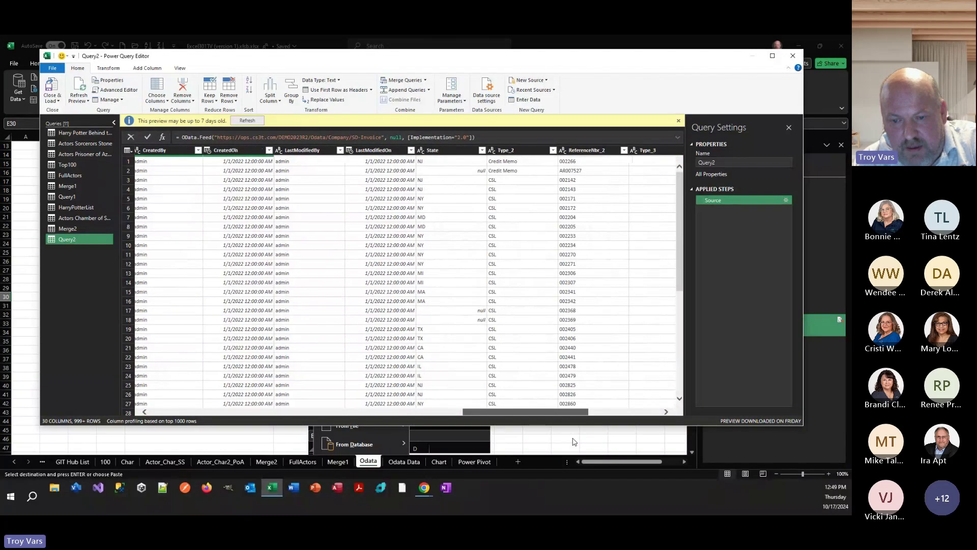
left_click(440, 151)
left_click_drag(443, 149, 146, 146)
left_click_drag(474, 414, 377, 420)
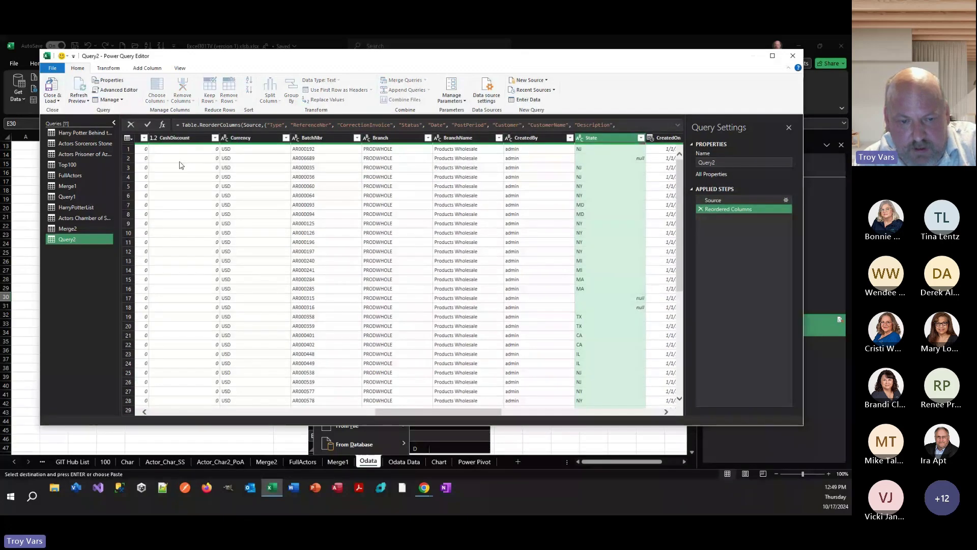
left_click_drag(463, 411, 381, 413)
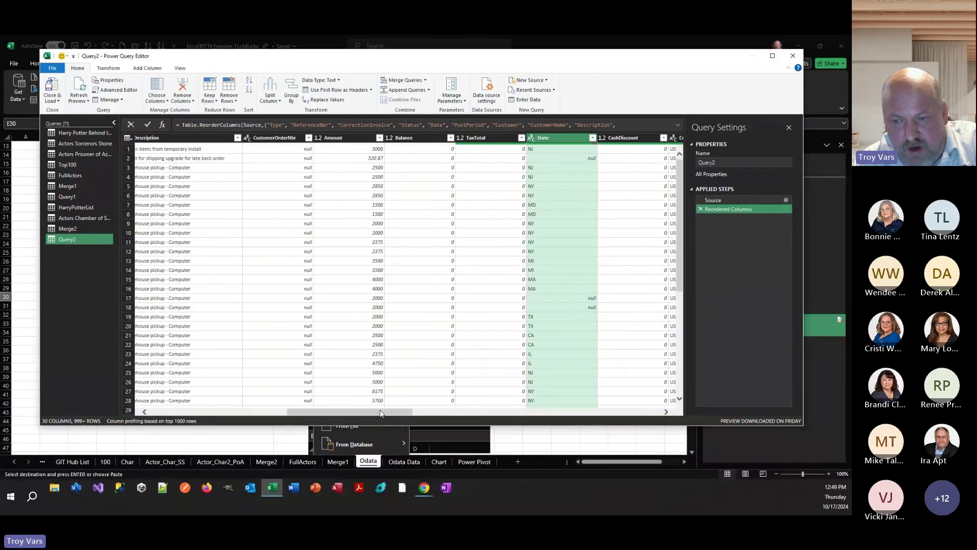
left_click_drag(553, 137, 175, 149)
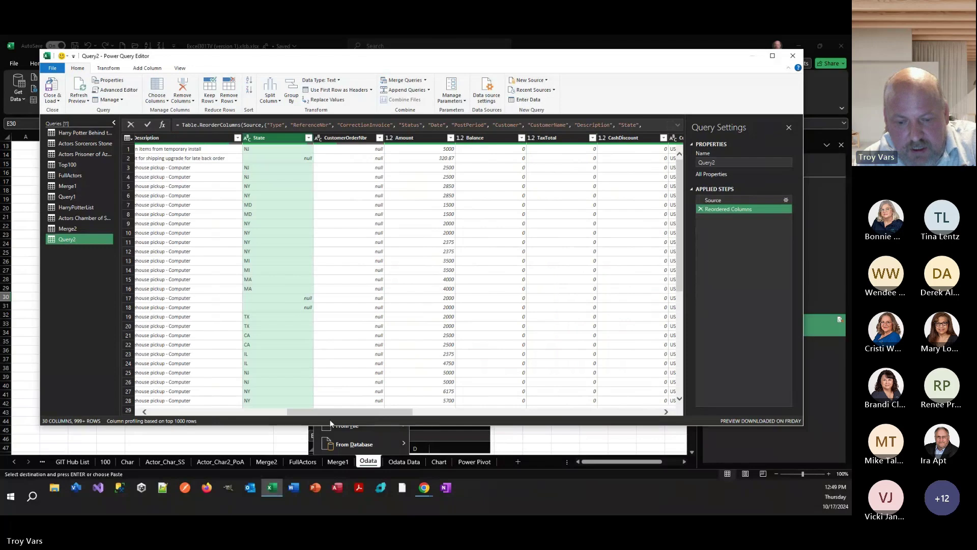
left_click_drag(330, 413, 237, 411)
left_click_drag(657, 137, 174, 141)
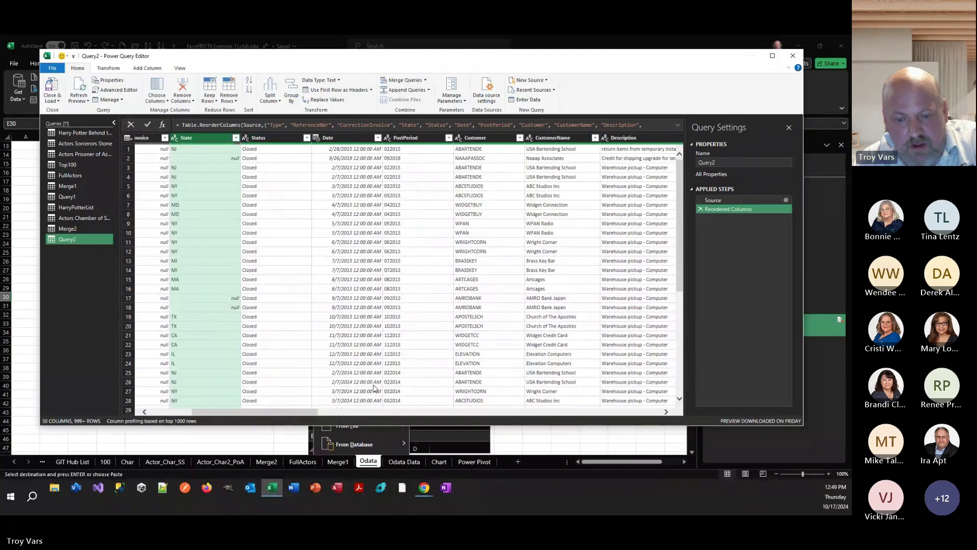
Sort the invoice query by the Date column in descending order and load the result into the workbook
left_click_drag(298, 411, 256, 411)
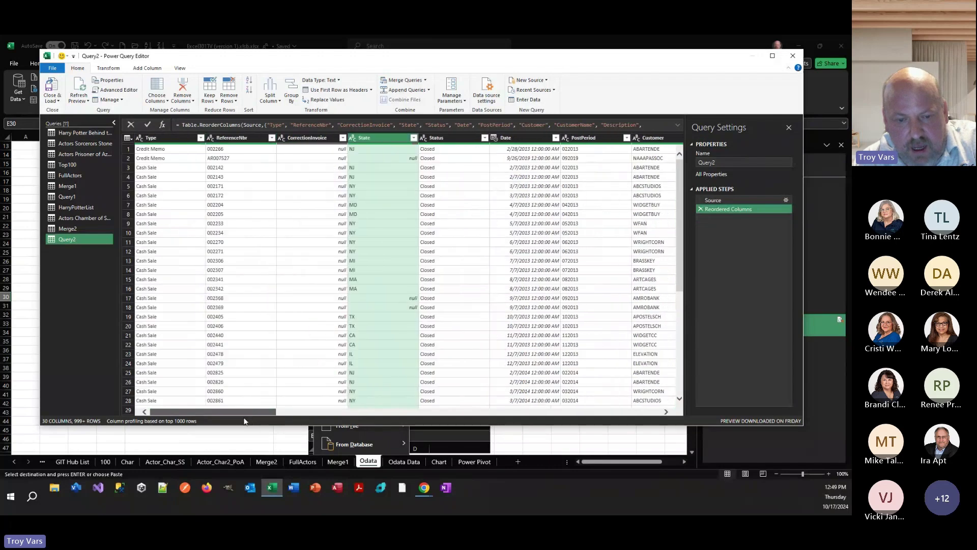
left_click(442, 139)
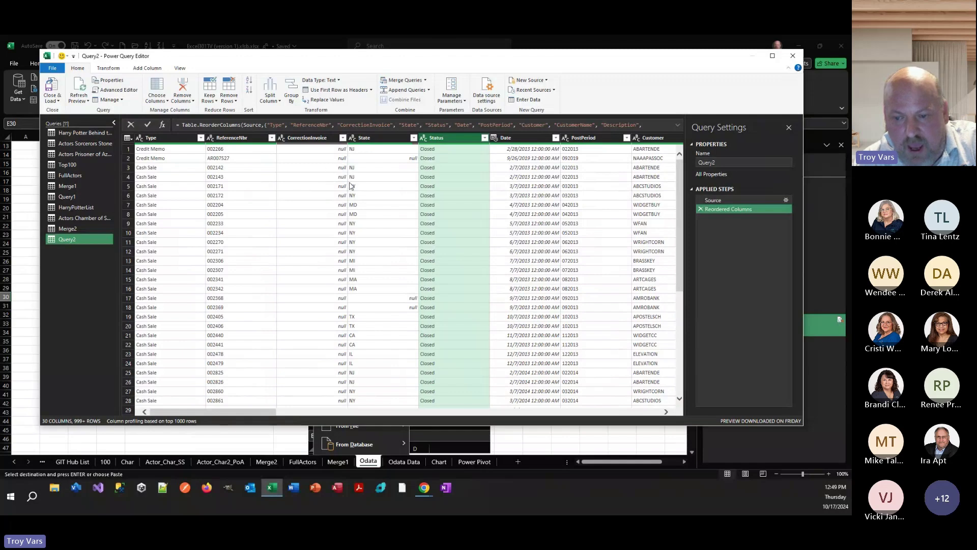
left_click(526, 136)
right_click(526, 136)
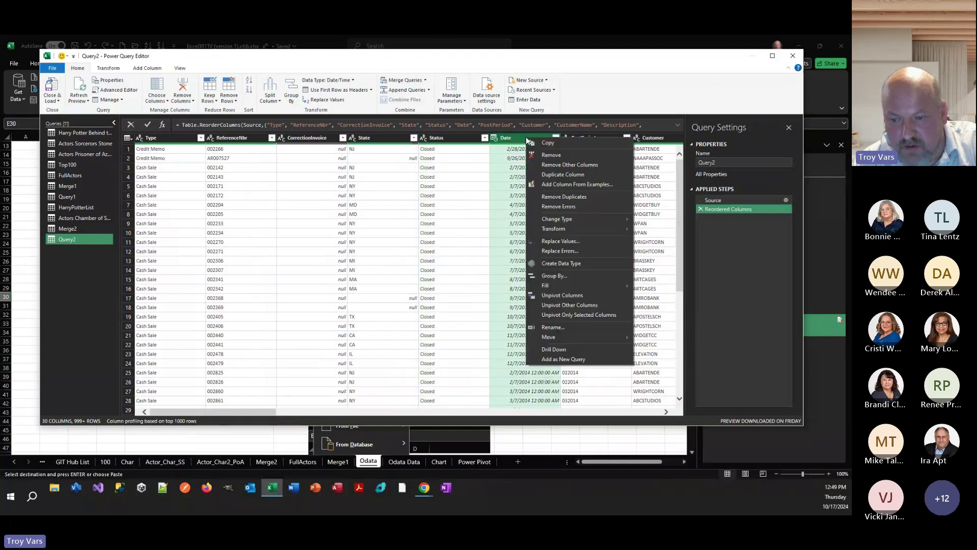
left_click(516, 140)
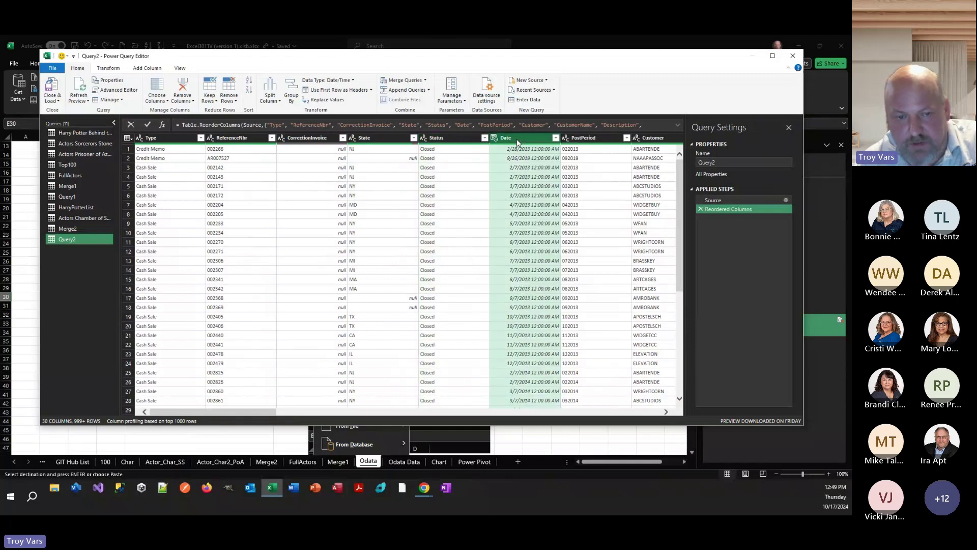
left_click(249, 89)
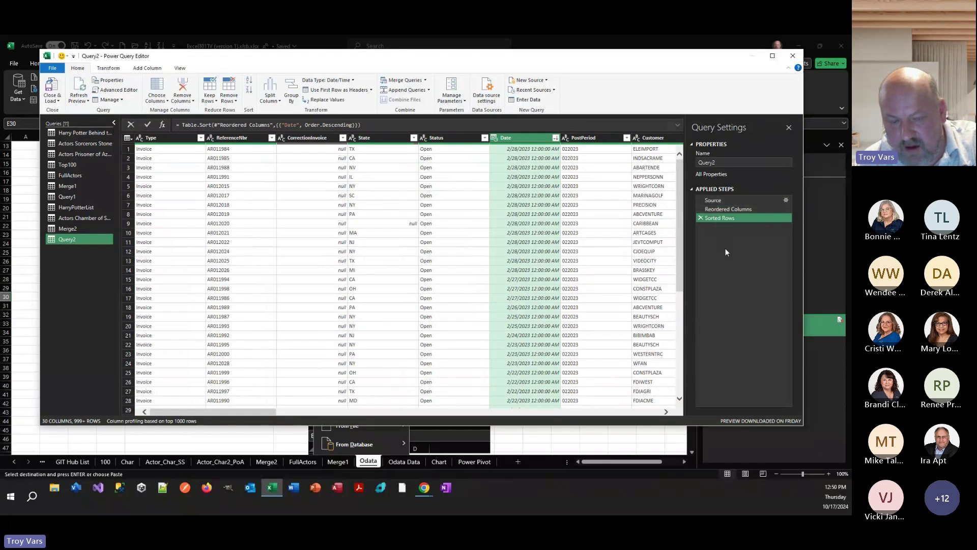
left_click(52, 87)
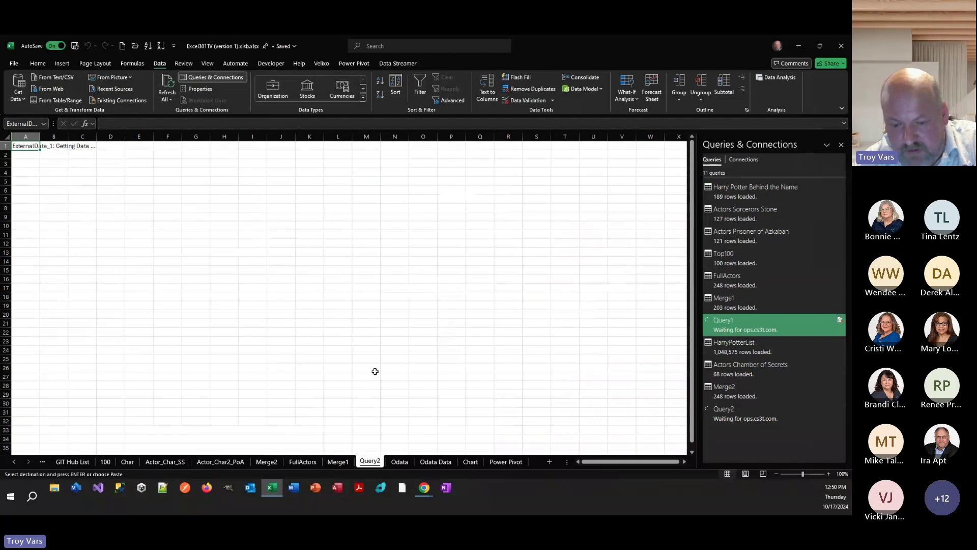
Return to the Odata sheet and follow its home link to the AGENDA sheet while the queries load
left_click(400, 461)
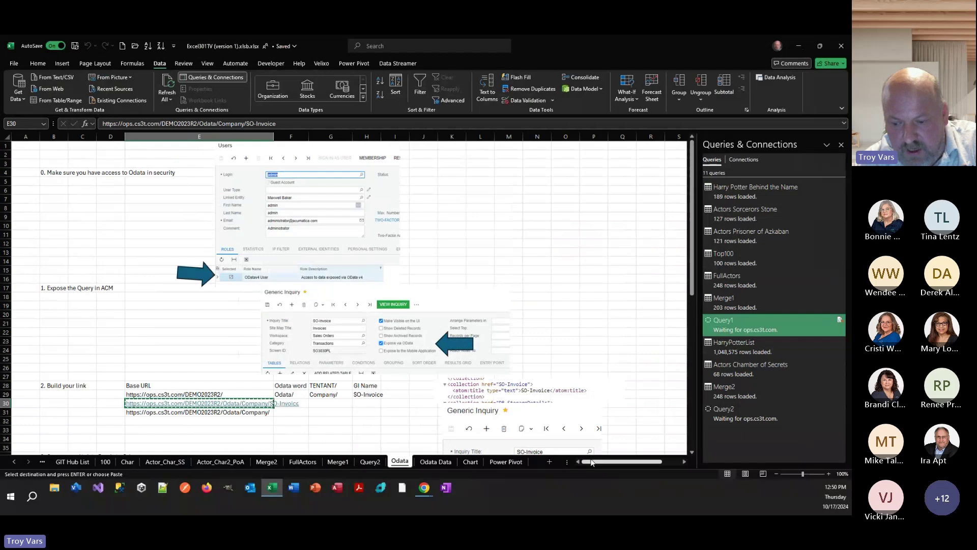
scroll(594, 464, "right", 2)
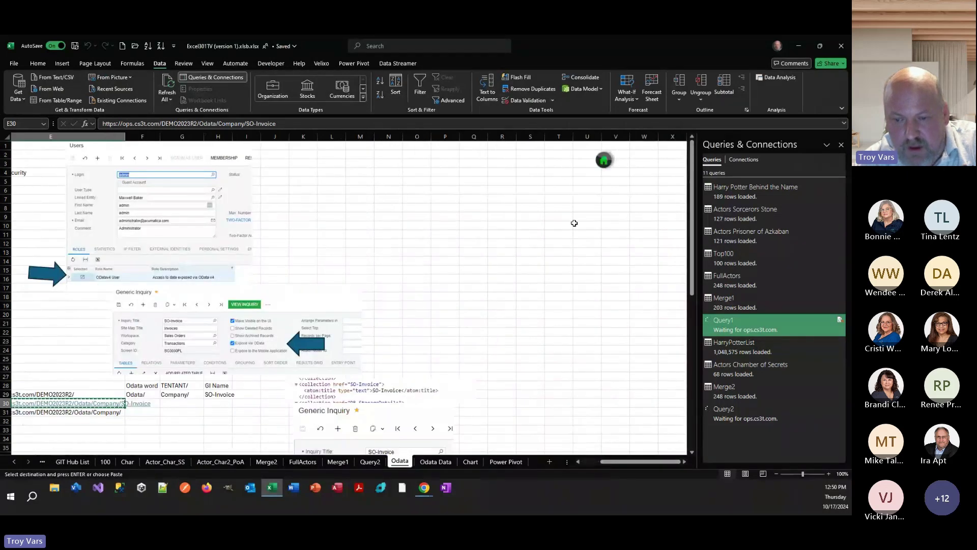
left_click(604, 161)
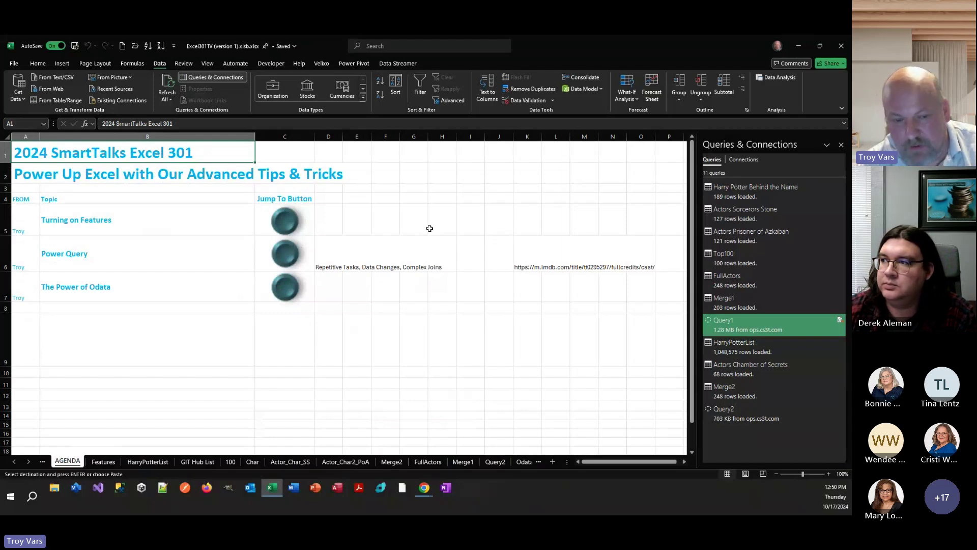
left_click(376, 223)
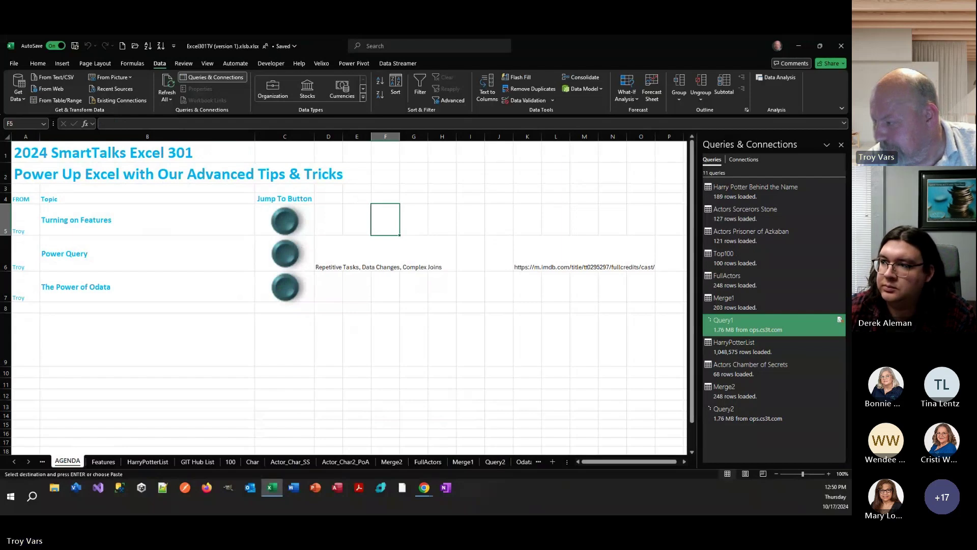
key("alt+Tab")
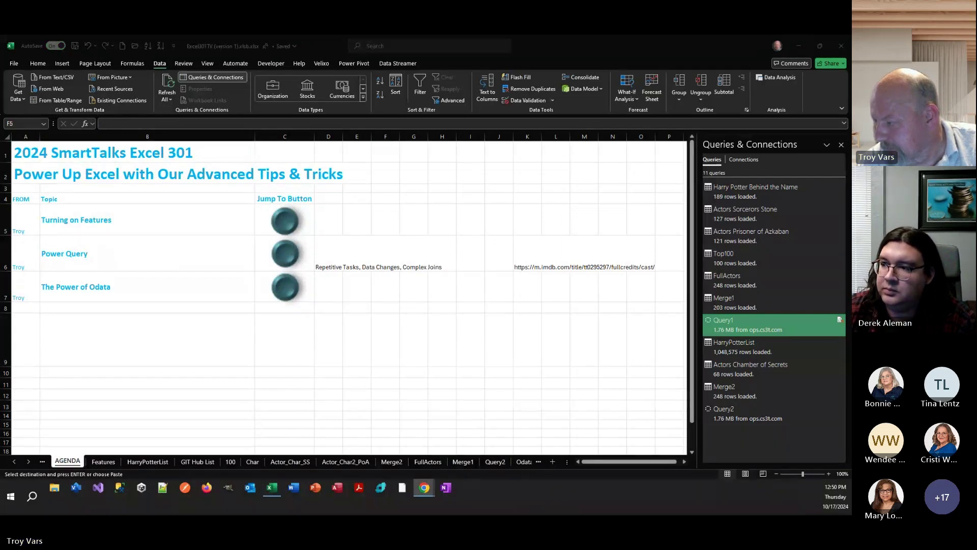